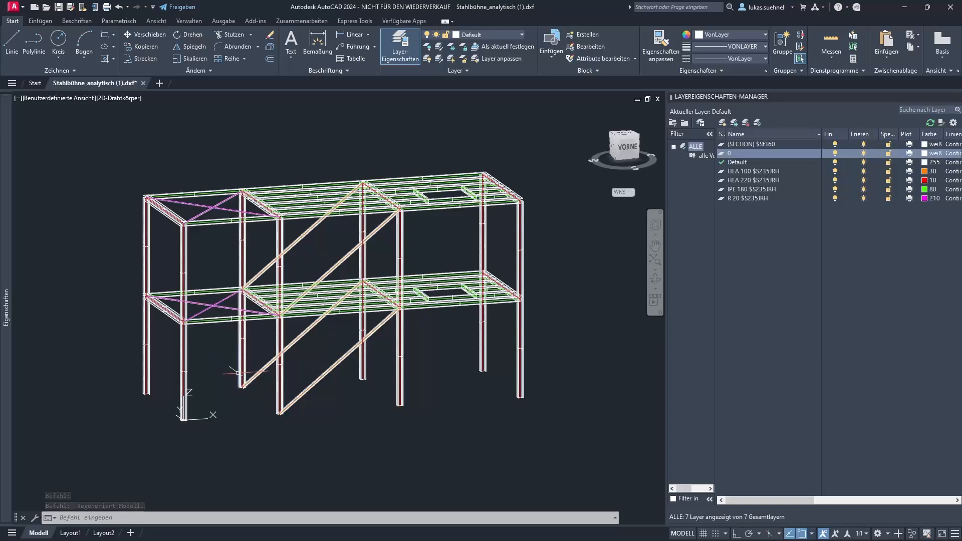
Step: Examine the steel platform's member axes and profile outlines in the 3D drawing together with its section-named layers
mouse_move(238, 372)
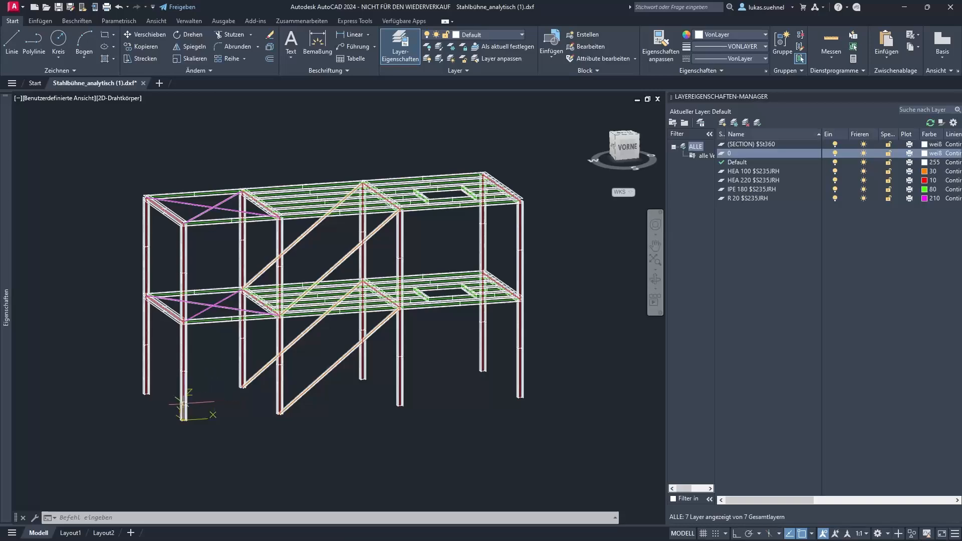
scroll(188, 406, "up", 2)
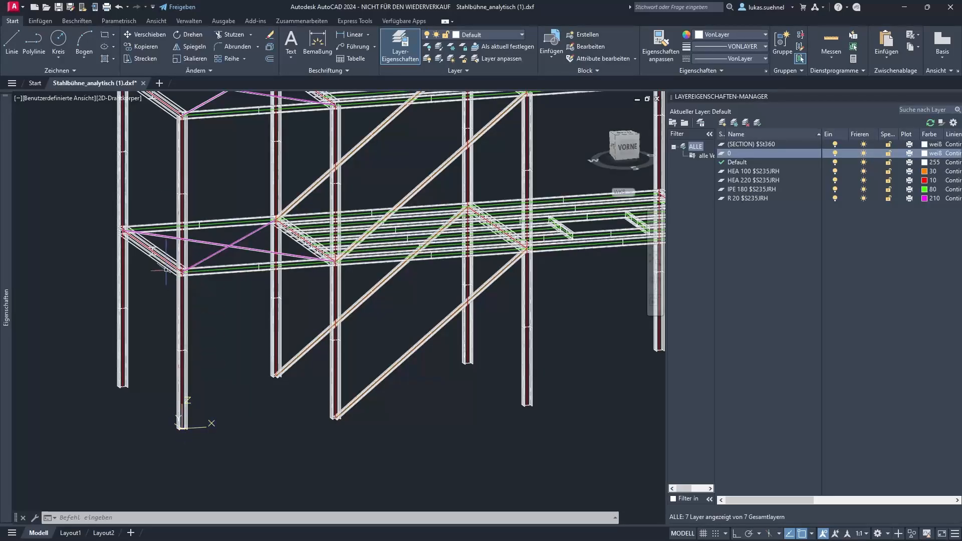
scroll(161, 326, "up", 1)
scroll(200, 325, "down", 4)
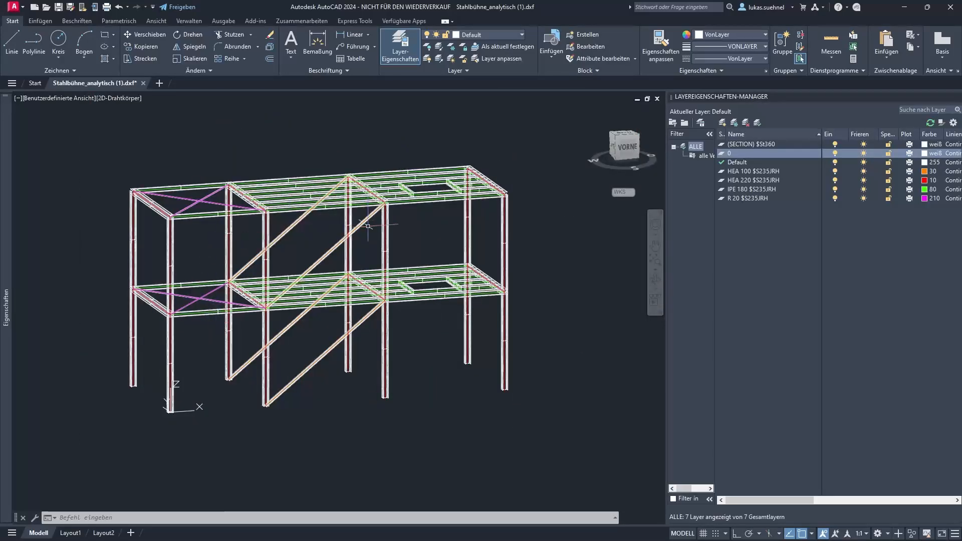
scroll(162, 327, "up", 3)
scroll(202, 302, "up", 6)
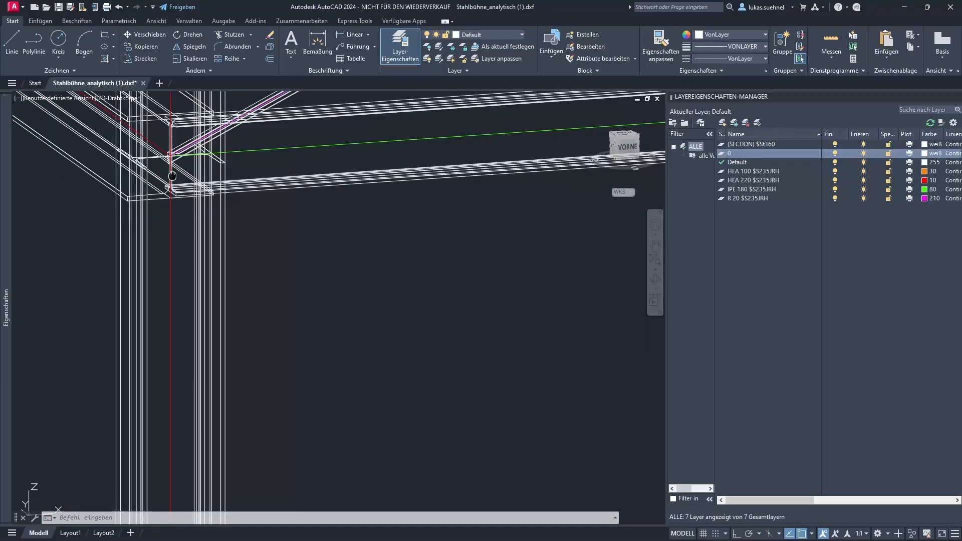
middle_click_drag(173, 175, 220, 322)
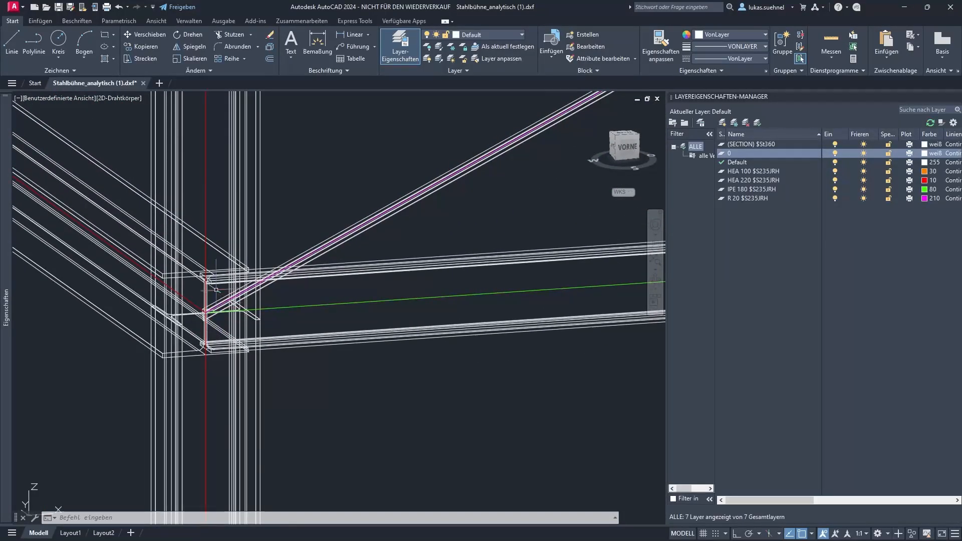
scroll(199, 344, "down", 4)
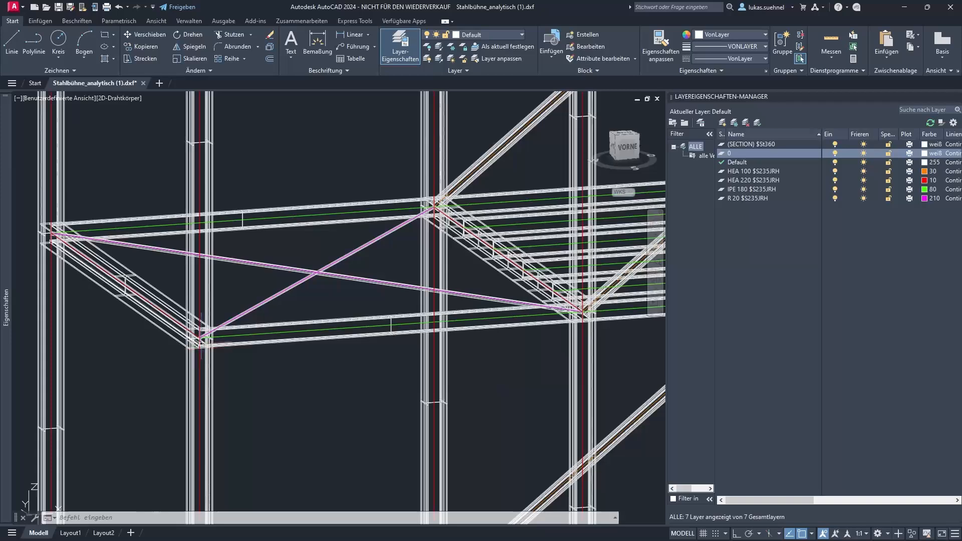
middle_click_drag(200, 347, 200, 332, "shift")
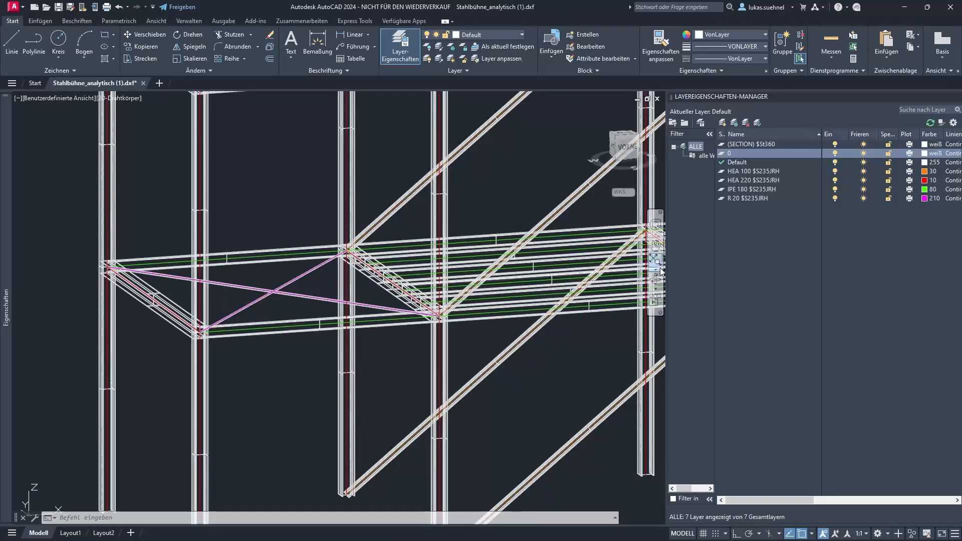
left_click(737, 173)
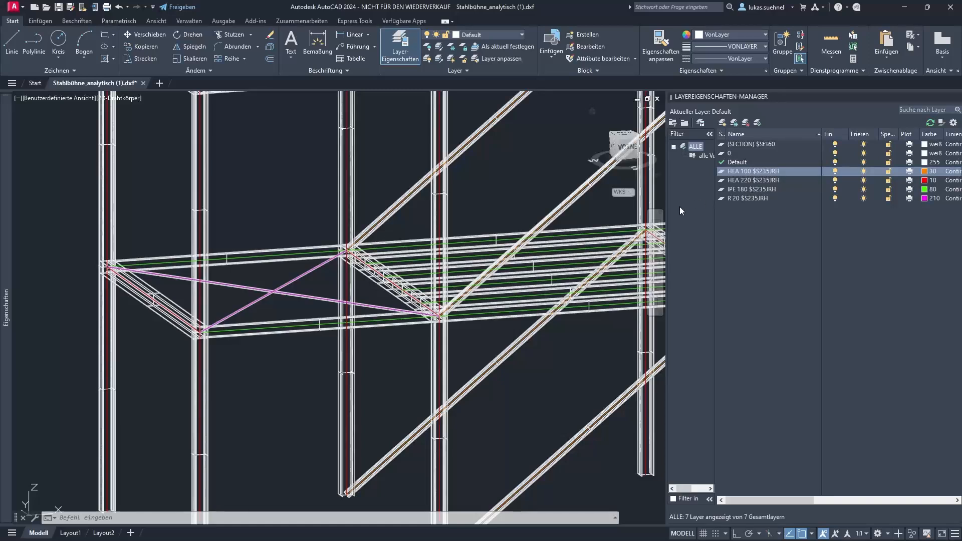
scroll(277, 282, "down", 2)
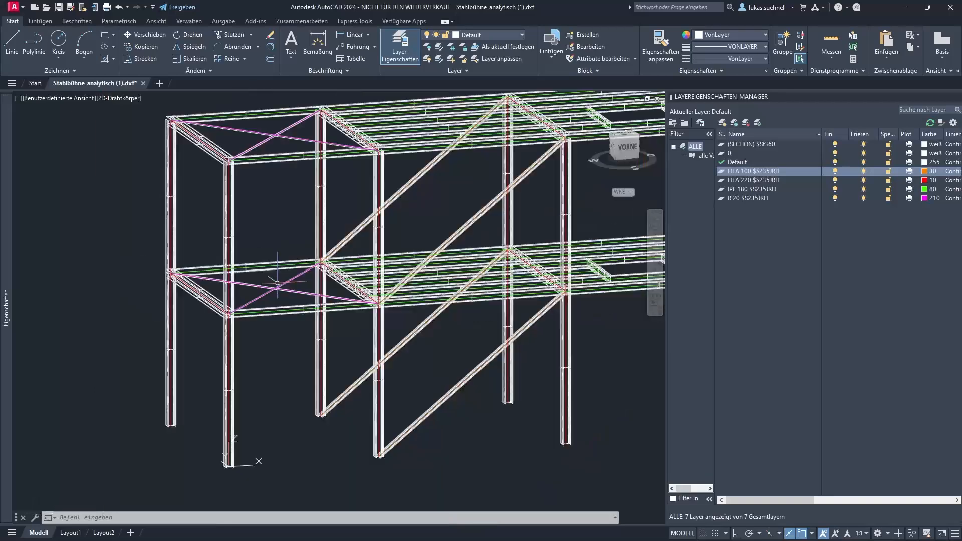
scroll(277, 282, "down", 1)
scroll(454, 252, "down", 1)
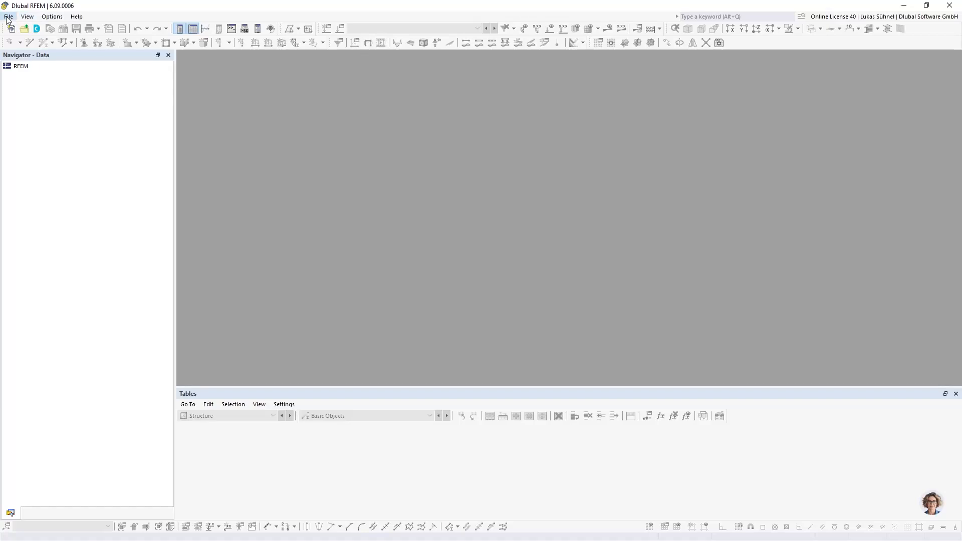
Step: Switch to RFEM and load the file "Stahlbühne_analytisch (1).dxf" with the DXF II import
left_click(9, 16)
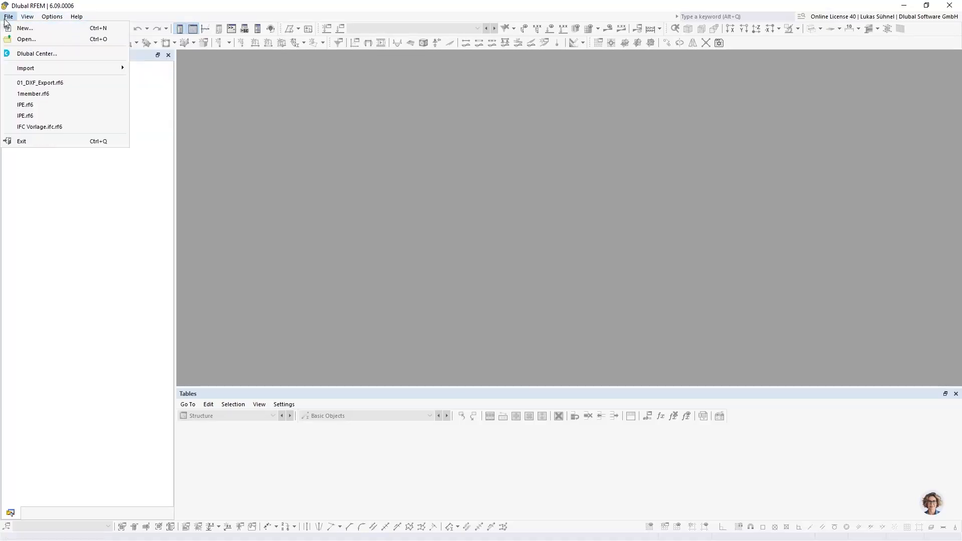
mouse_move(33, 69)
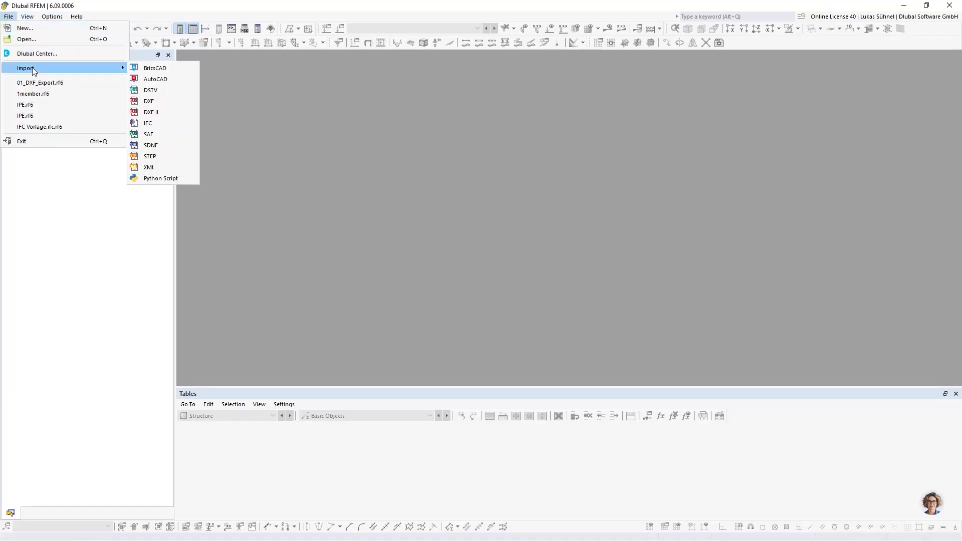
left_click(159, 111)
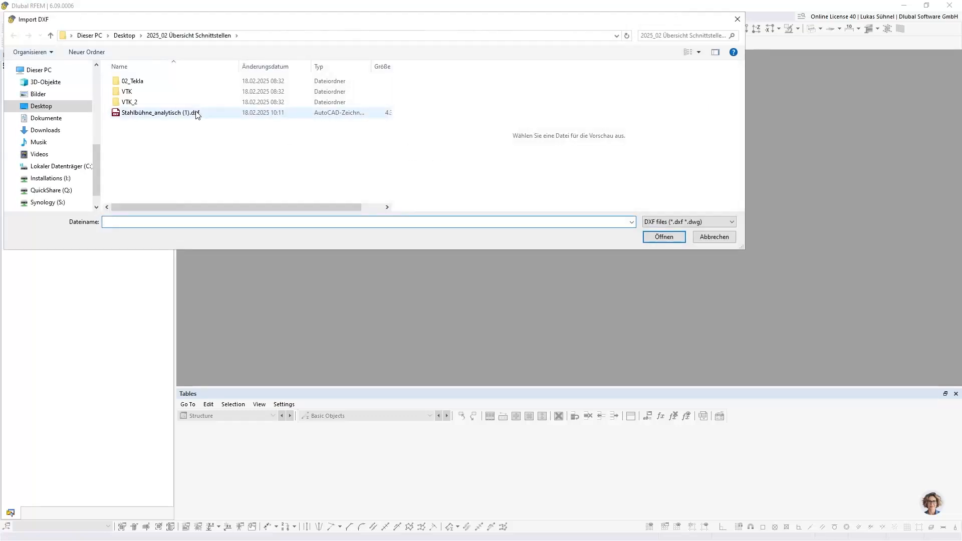
left_click(142, 113)
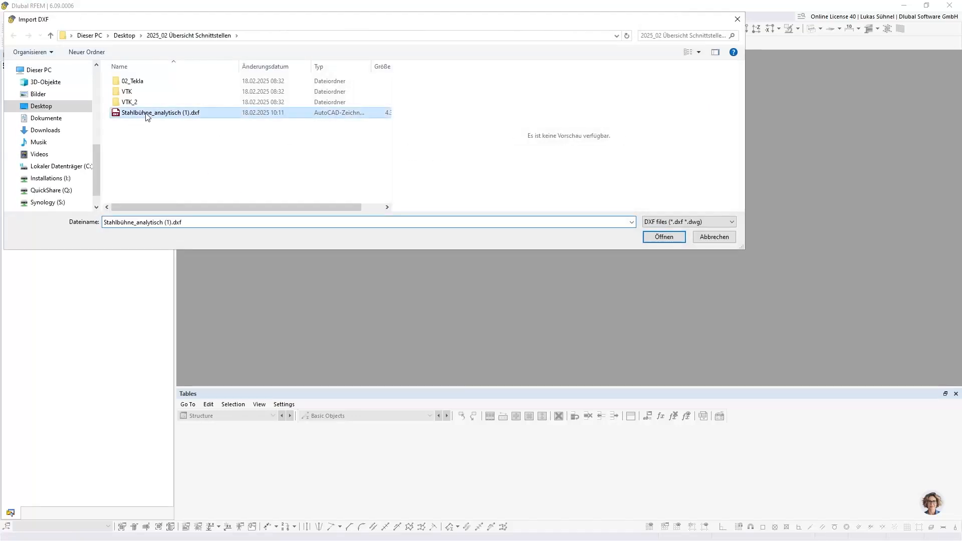
left_click(660, 240)
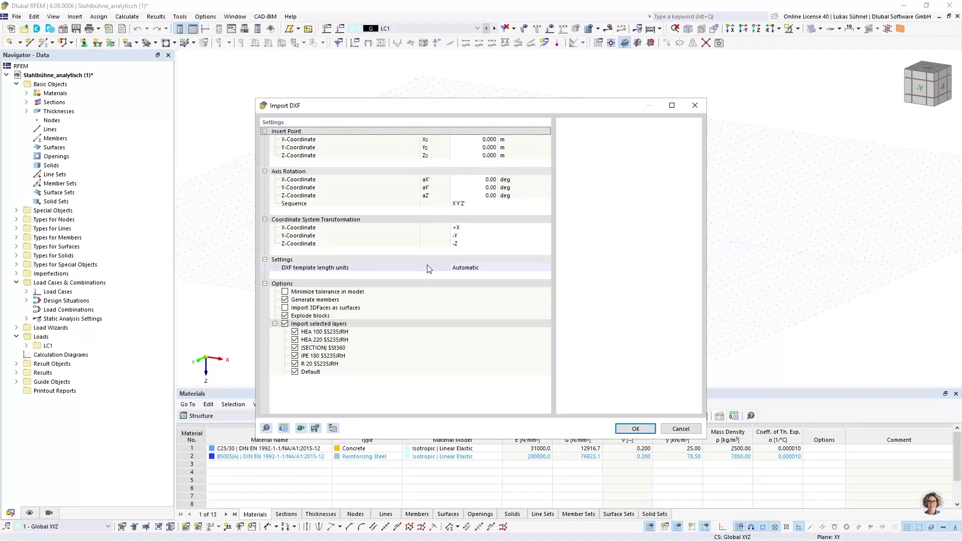
Step: Exclude the layers Default and (SECTION) $St360 from the DXF import and confirm the import settings
left_click(466, 243)
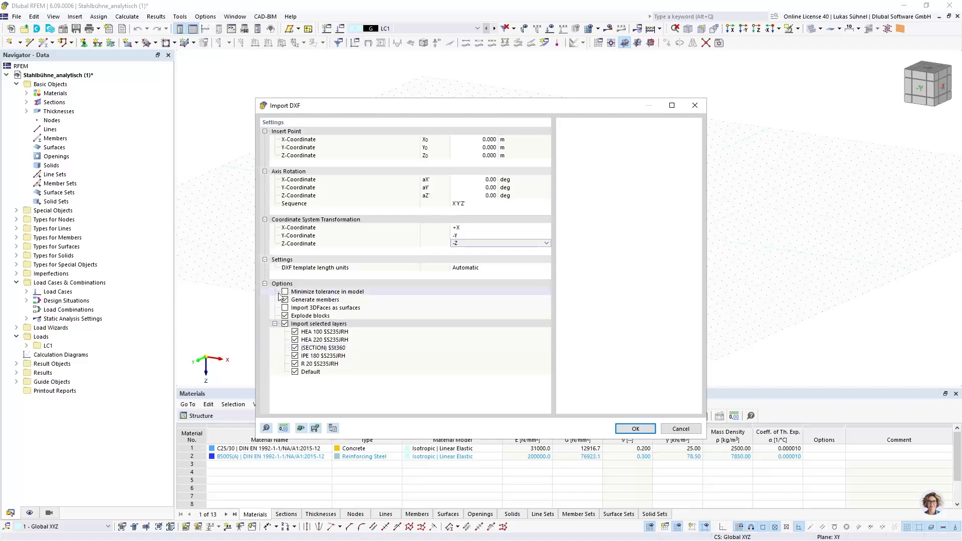
left_click(307, 300)
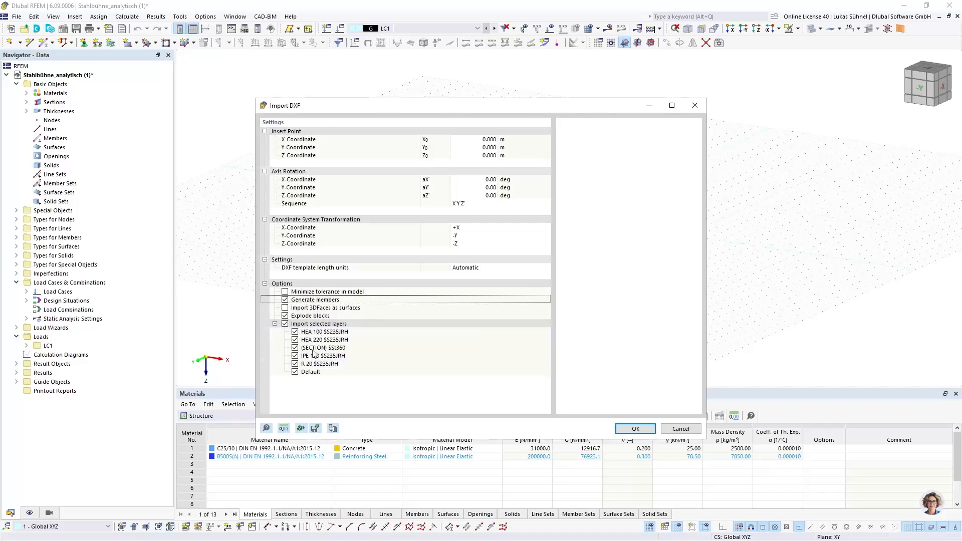
left_click(295, 372)
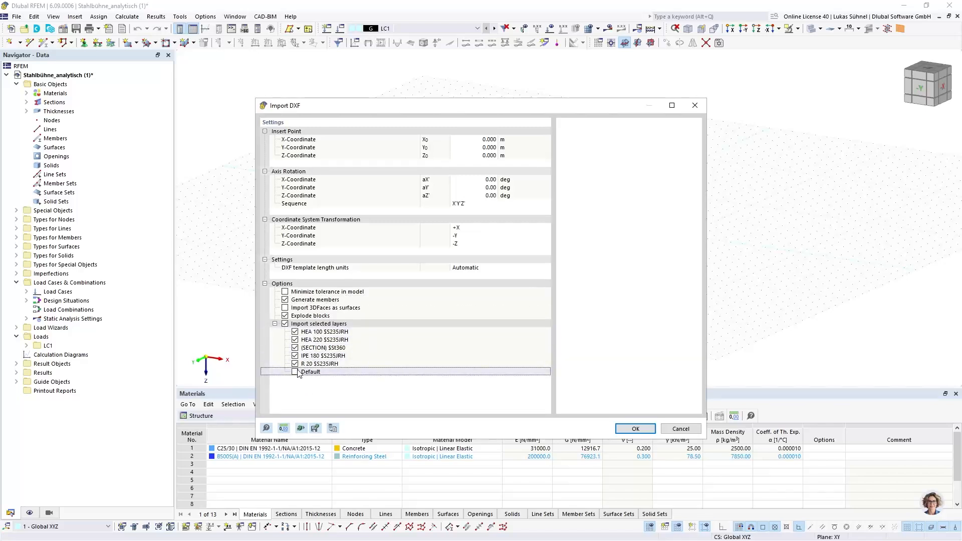
left_click(295, 347)
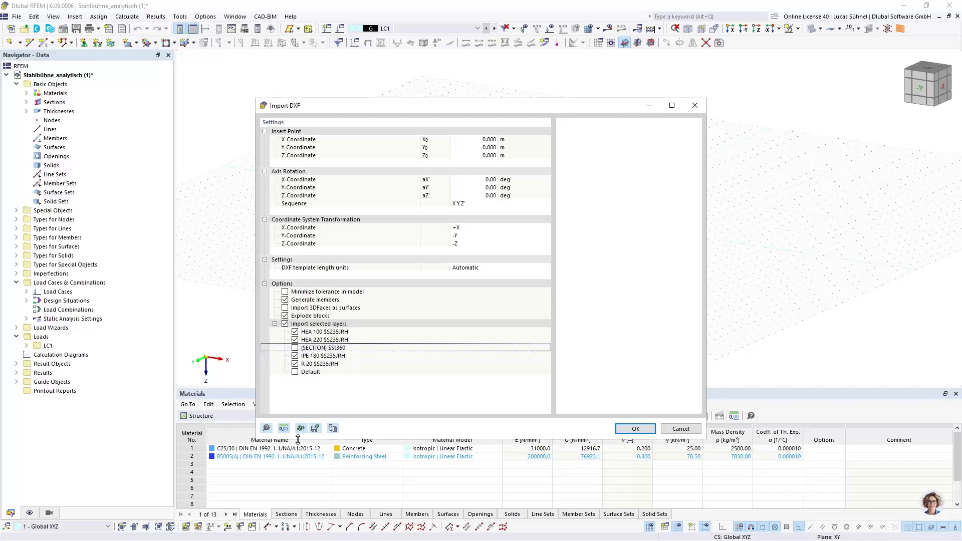
left_click(311, 341)
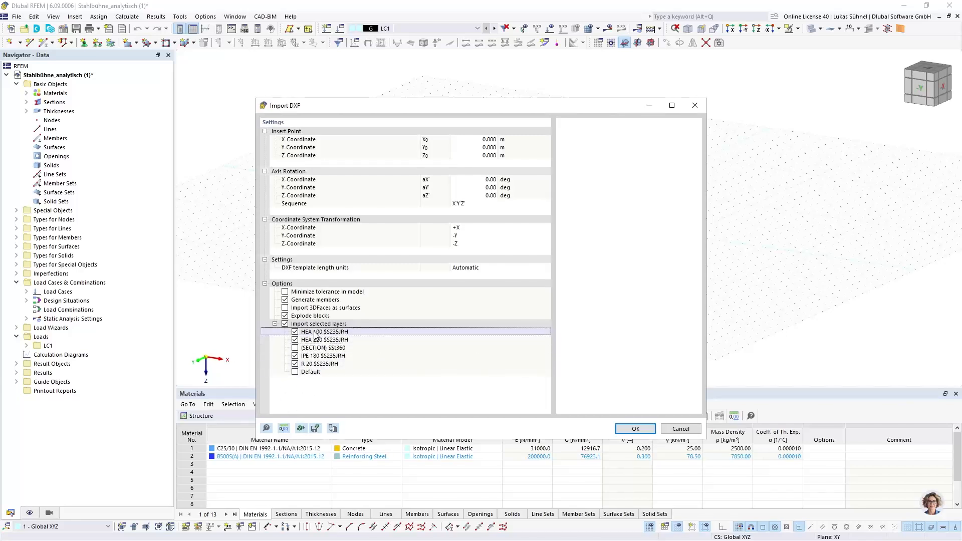
left_click(309, 364)
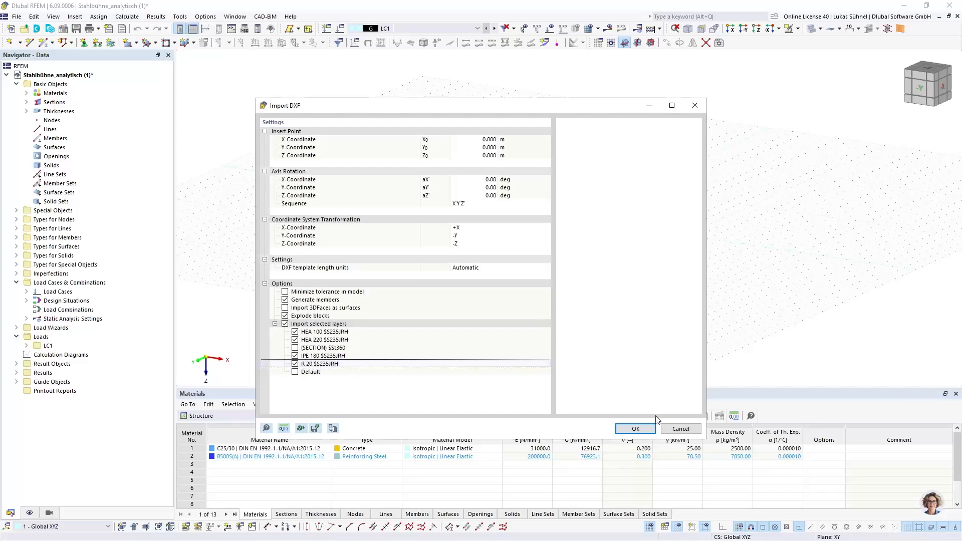
left_click(634, 428)
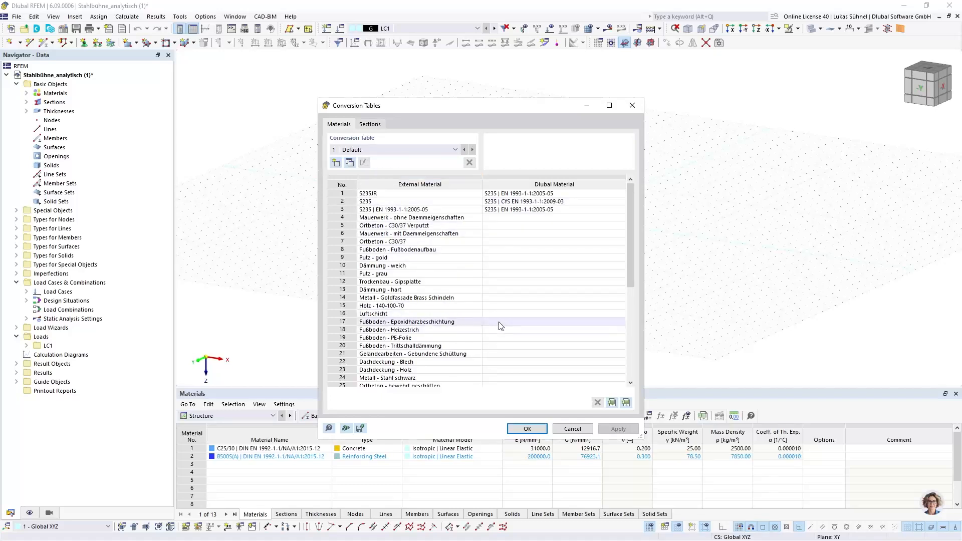
Step: View the material library for the entry "Mauerwerk - mit Daemmeigenschaften" in the material conversion table without choosing a material
left_click(623, 233)
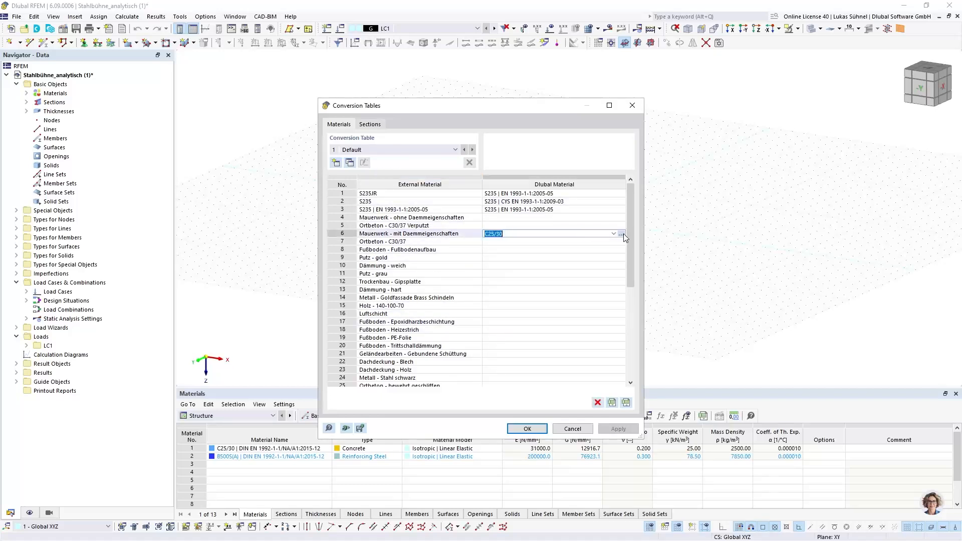
left_click(621, 233)
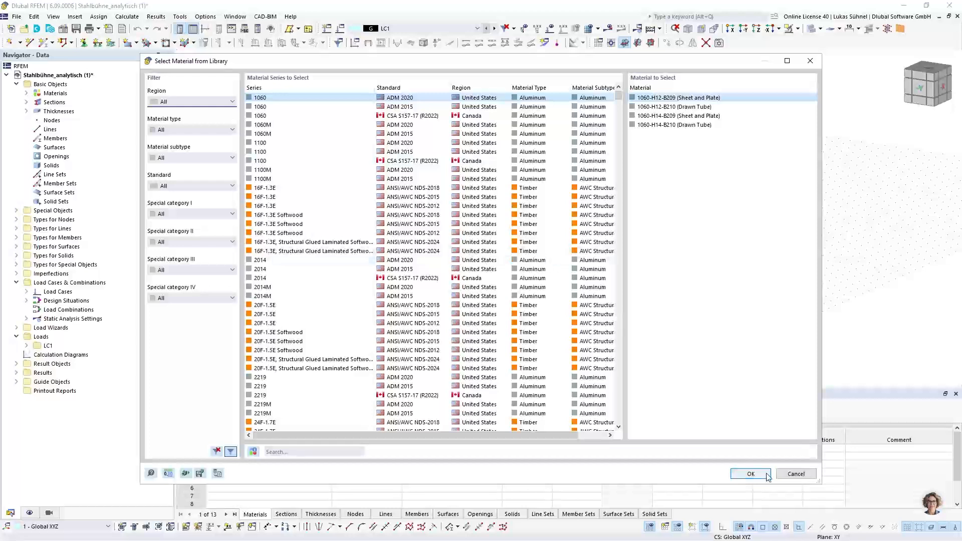
left_click(789, 471)
Step: Check the section conversion table, accept the conversion tables and finish the DXF import
left_click(370, 125)
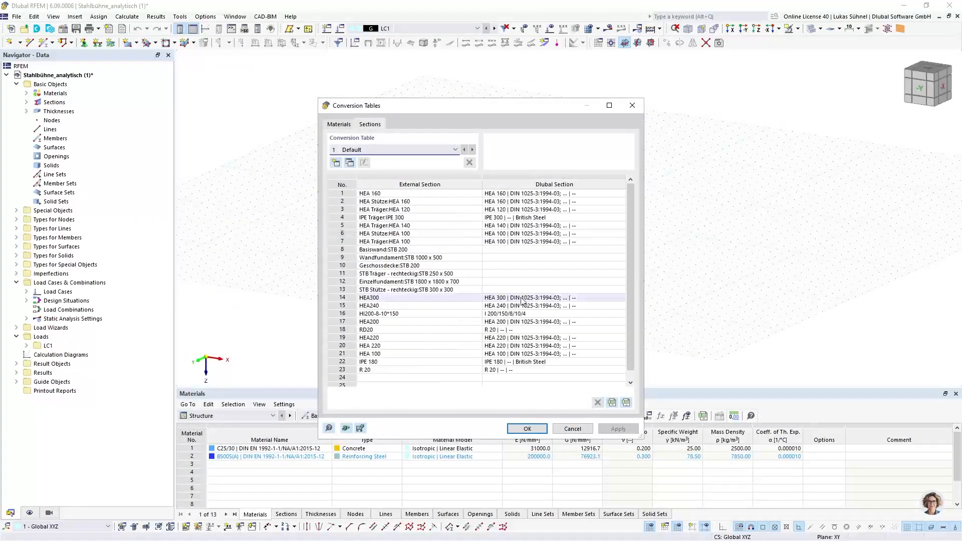
left_click(532, 429)
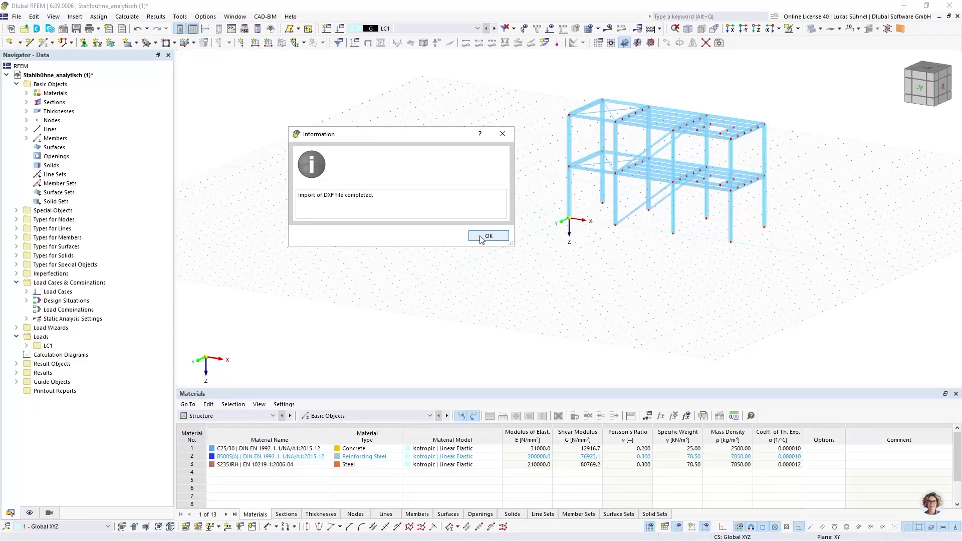
left_click(480, 236)
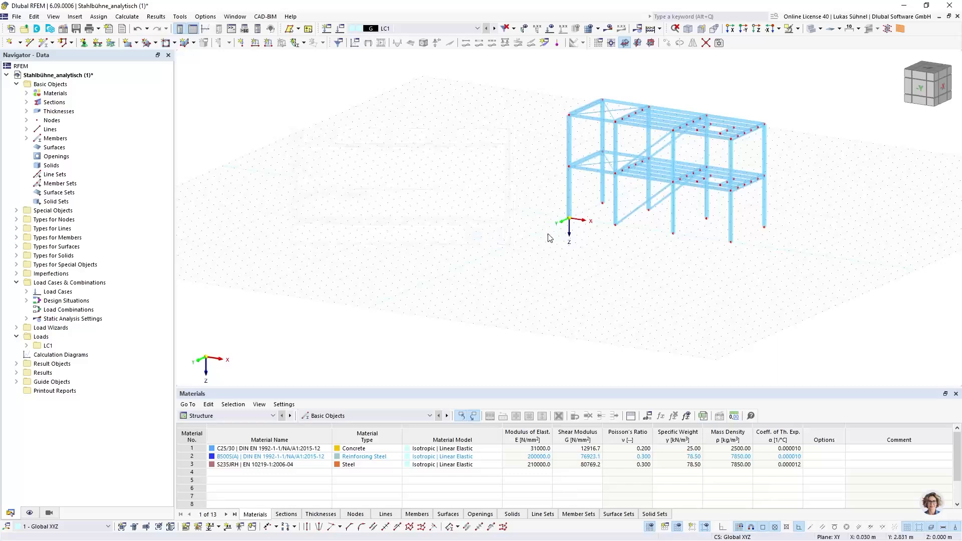
Step: Inspect the imported steel platform from several angles and collapse all branches of the display settings
middle_click_drag(510, 202, 392, 248)
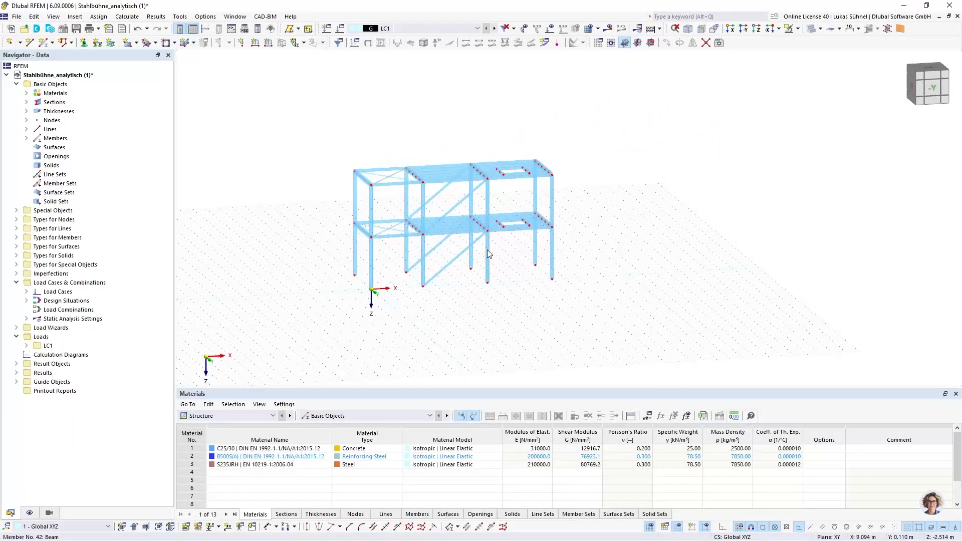
scroll(451, 232, "up", 4)
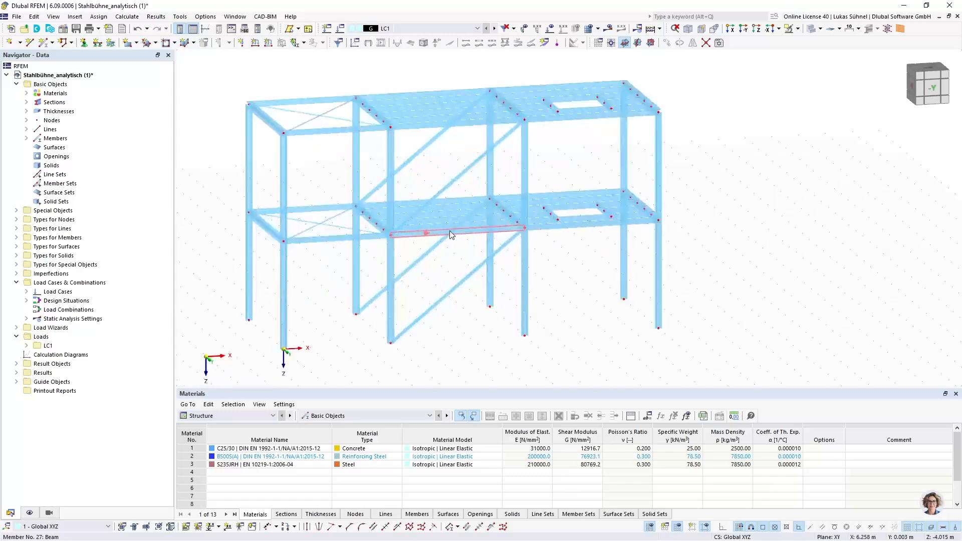
middle_click_drag(431, 271, 431, 300)
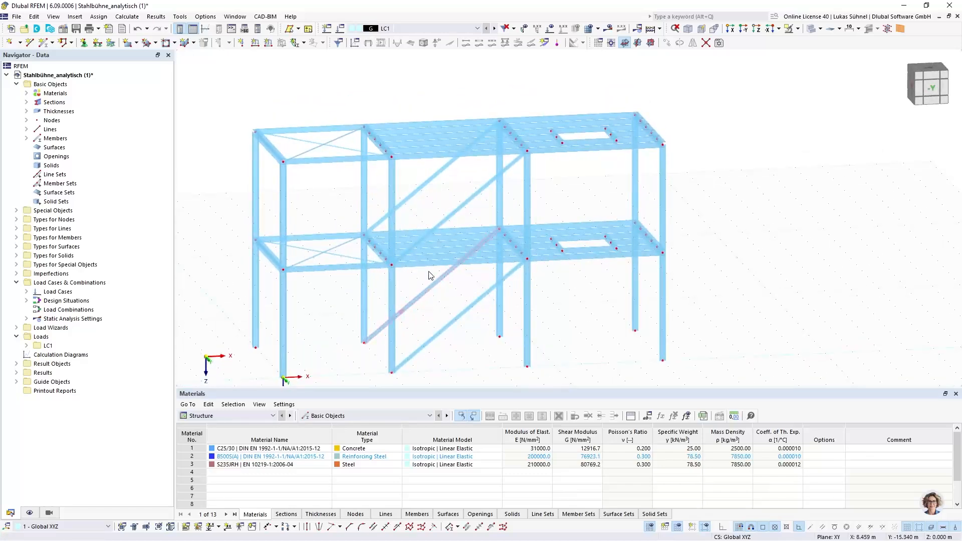
middle_click_drag(221, 195, 283, 220)
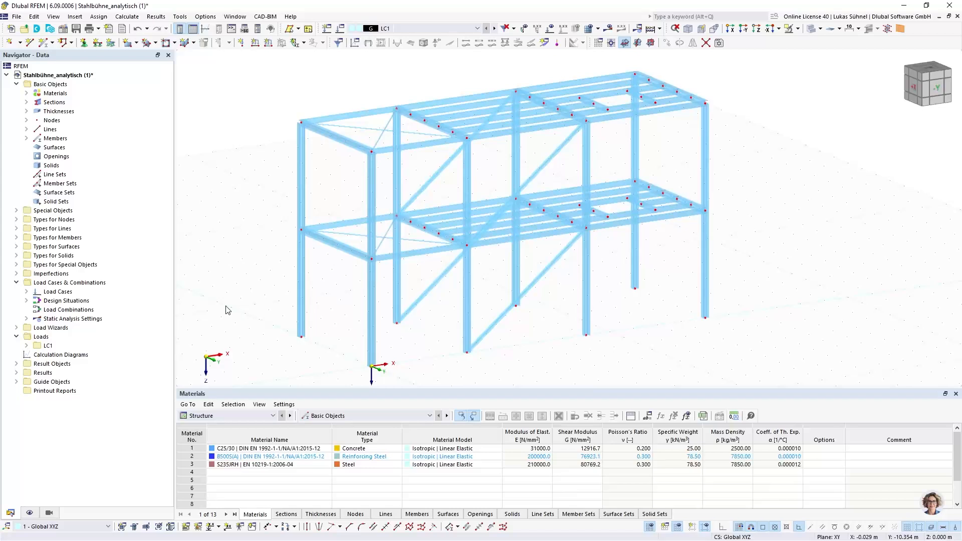
left_click(31, 512)
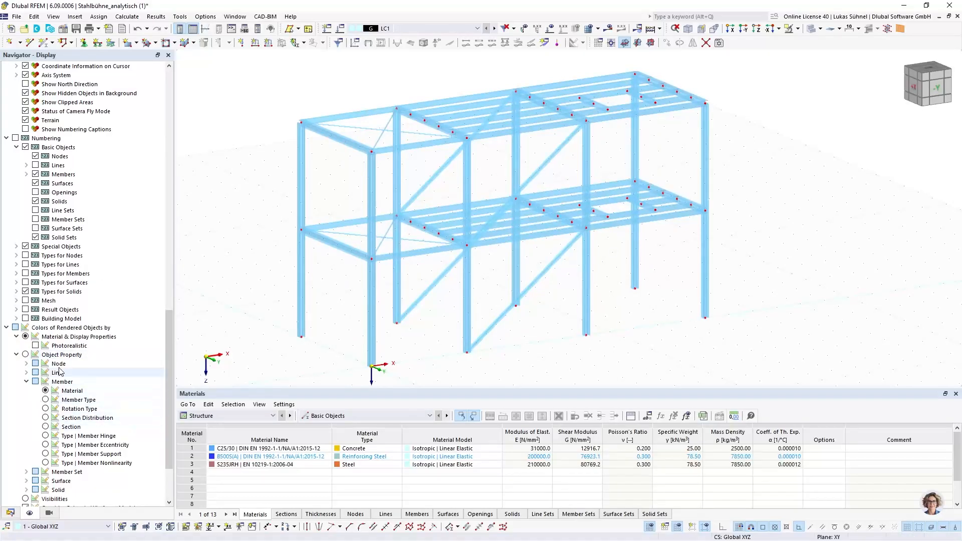
right_click(99, 300)
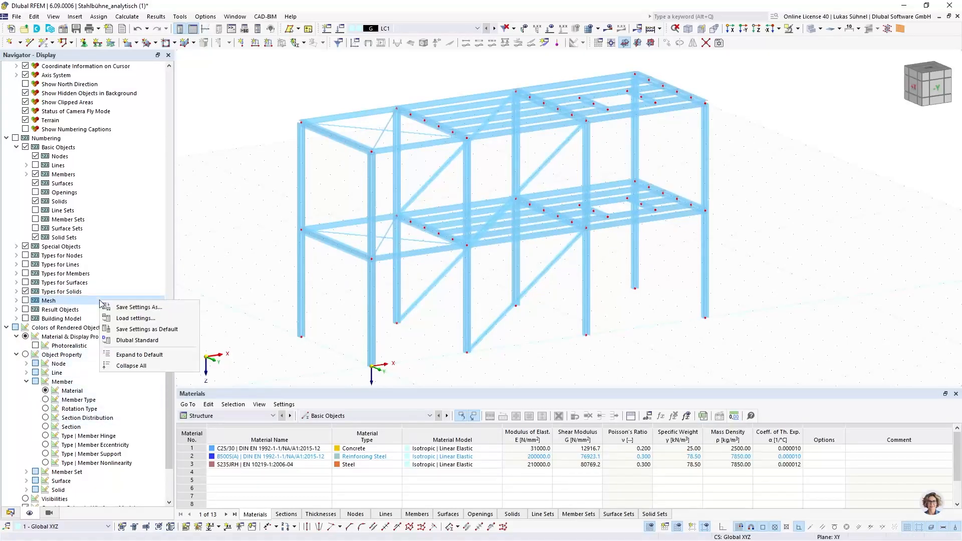
left_click(132, 366)
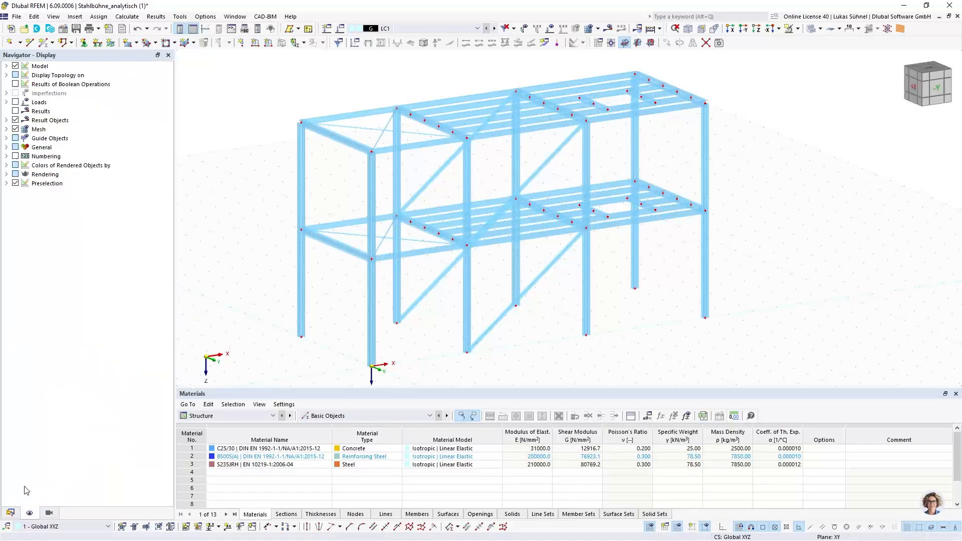
Step: Color the rendered objects by the member property Section and show the platform as a solid rendering
left_click(6, 165)
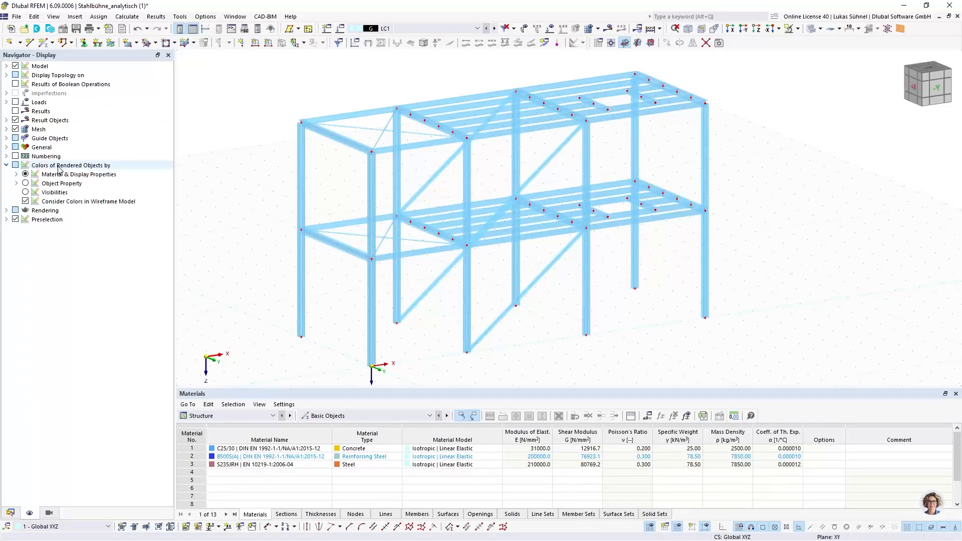
left_click(16, 174)
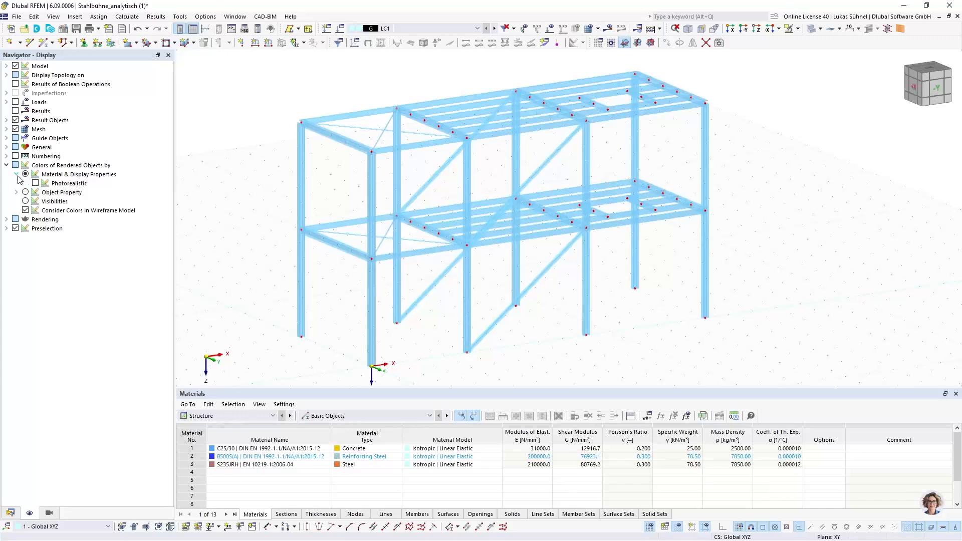
left_click(16, 193)
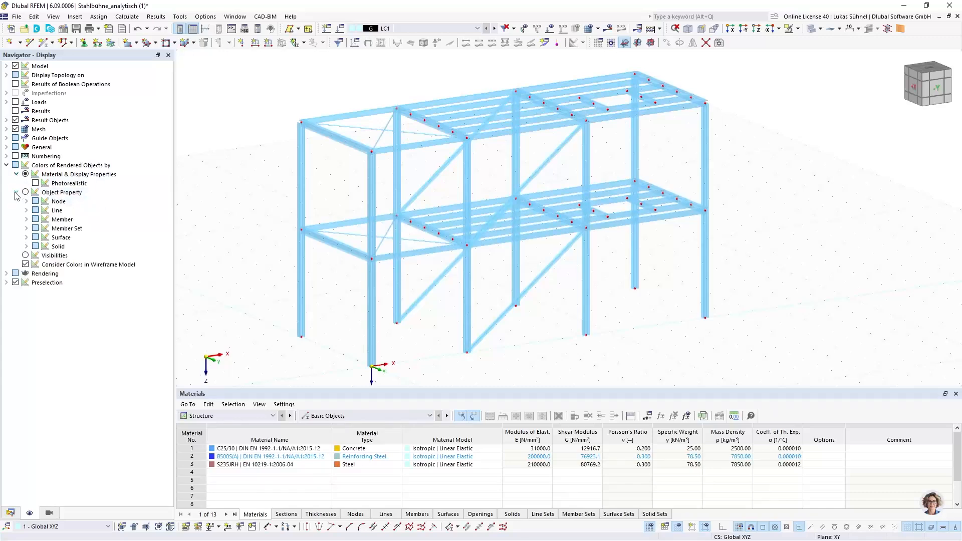
left_click(26, 220)
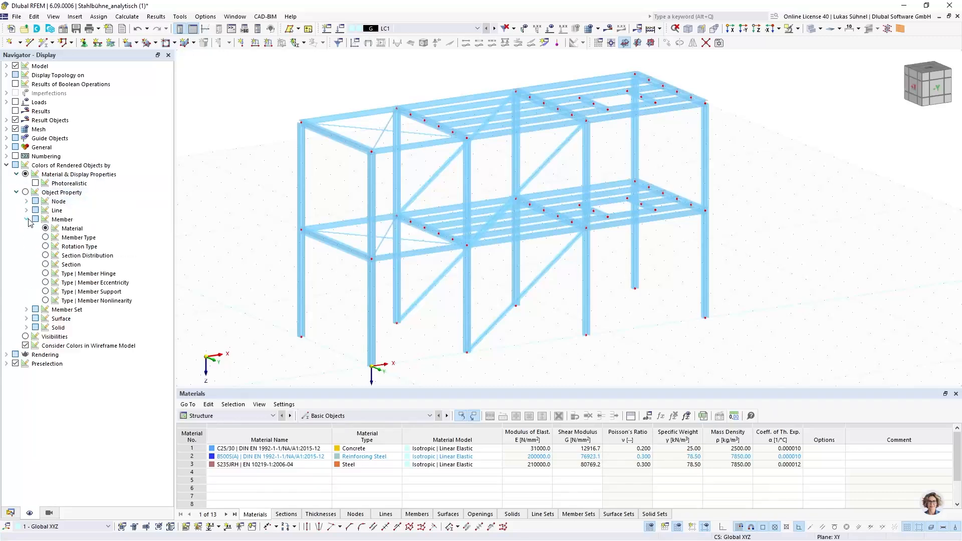
left_click(46, 265)
left_click(812, 29)
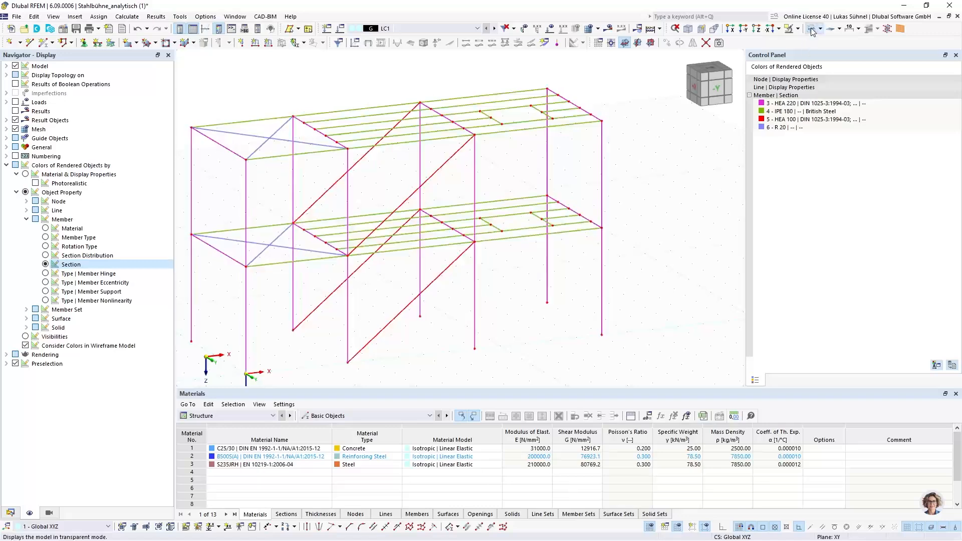
left_click(813, 31)
mouse_move(458, 229)
middle_mouse_down()
mouse_move(468, 238)
mouse_move(446, 253)
mouse_move(458, 233)
middle_mouse_up()
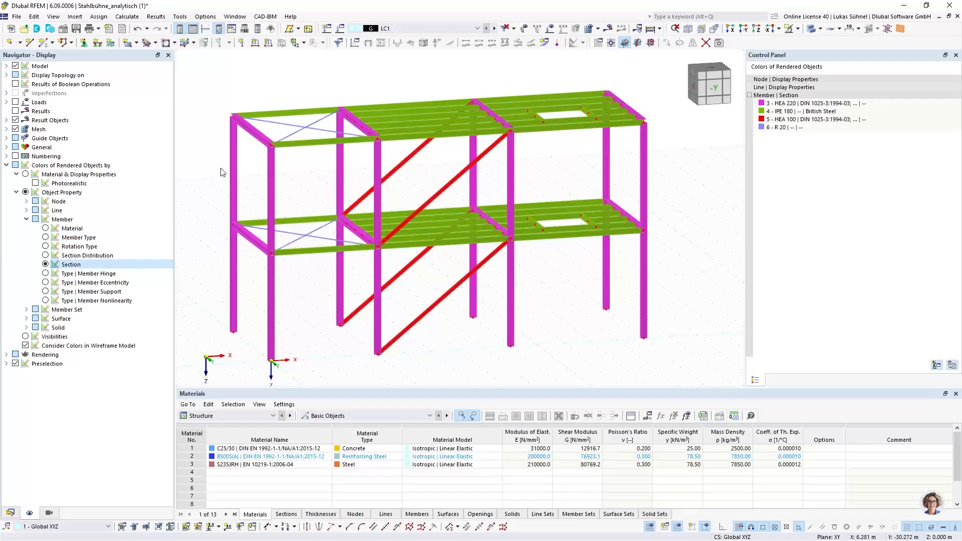
Step: Run the model check for identical nodes with a tolerance of 0.0100 m and close it without changes
left_click(188, 19)
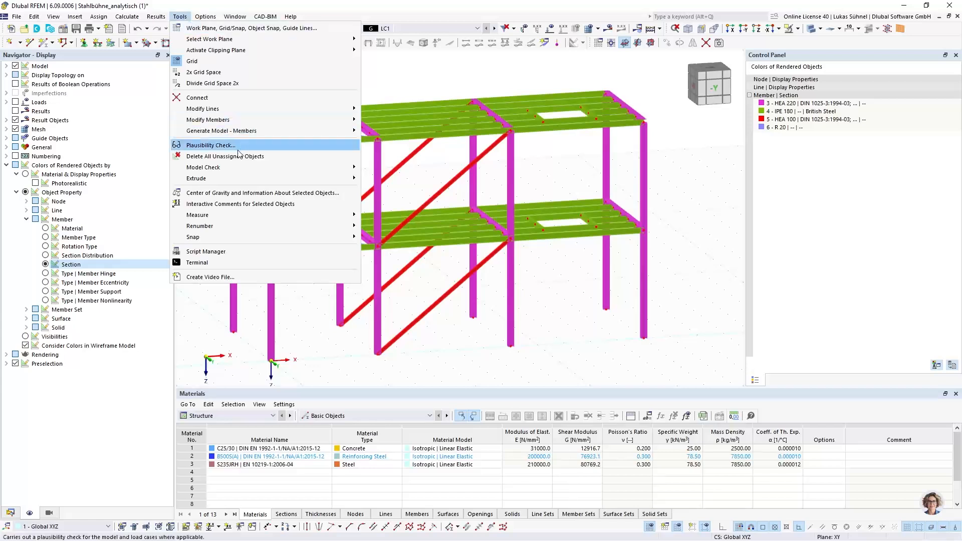
mouse_move(321, 167)
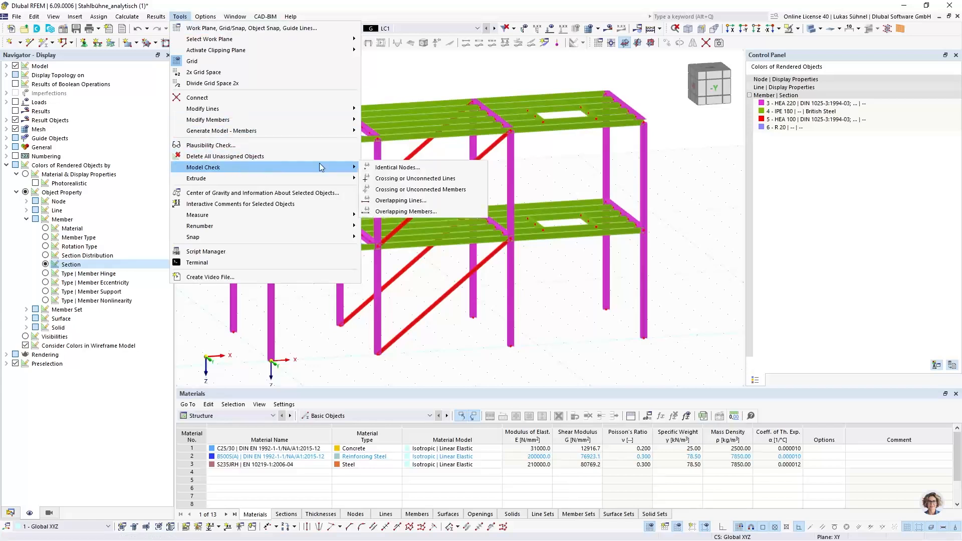
left_click(406, 169)
left_click_drag(404, 170, 653, 164)
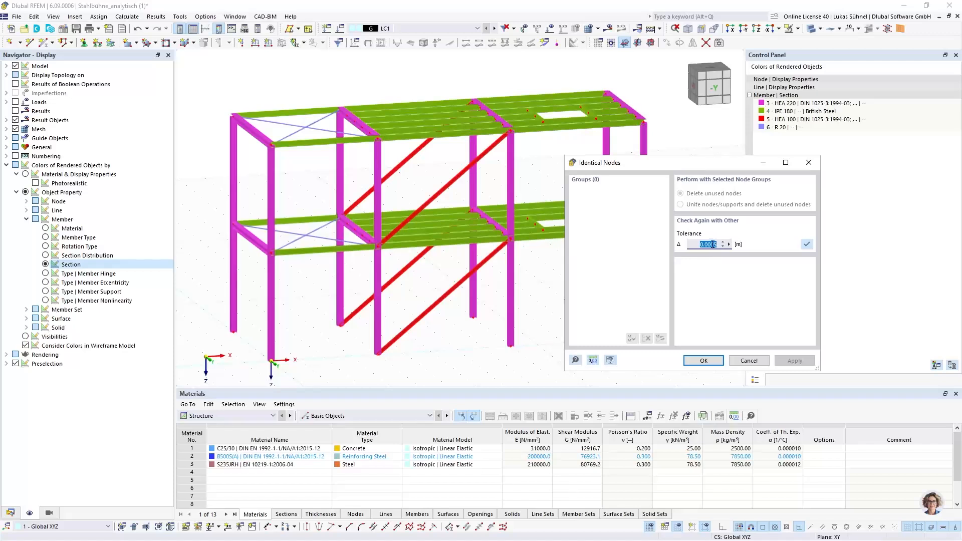
left_click_drag(711, 244, 772, 247)
type("11")
key("Tab")
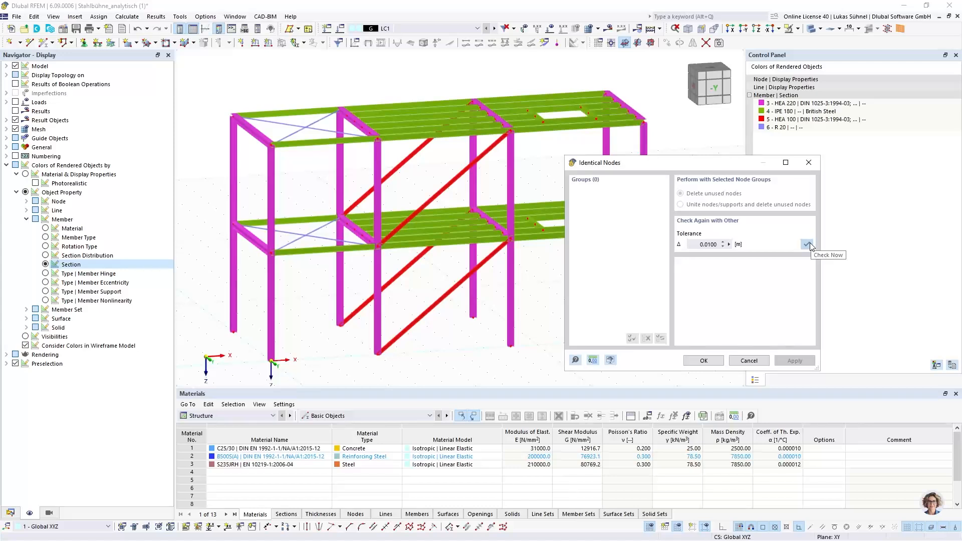
left_click(807, 244)
left_click(749, 361)
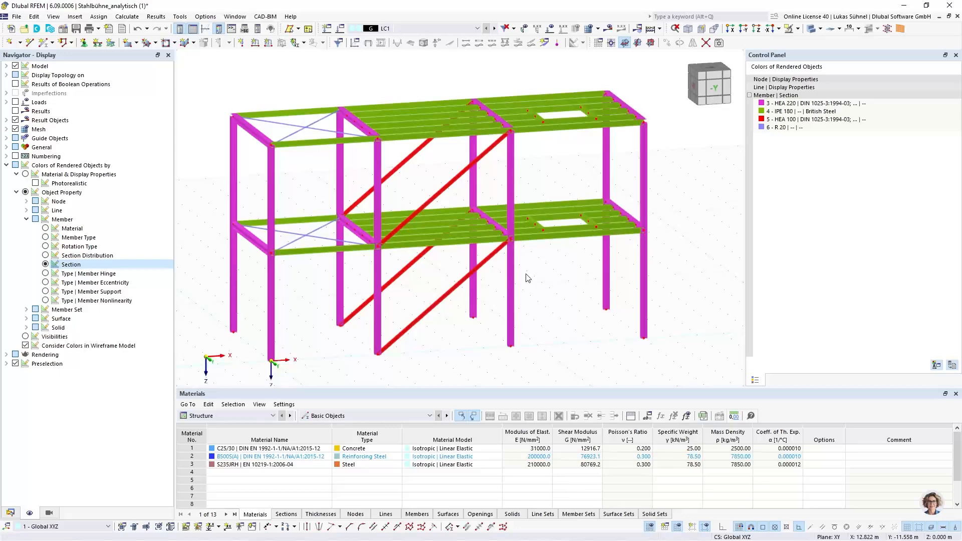
Step: Look over the platform model and briefly view its list of members in the model data
middle_click_drag(545, 249, 579, 260, "ctrl")
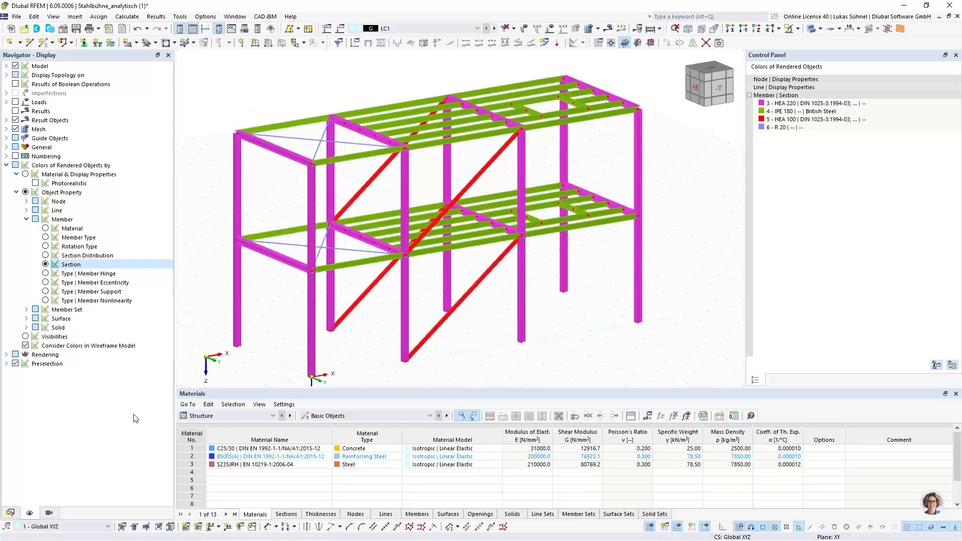
left_click(12, 513)
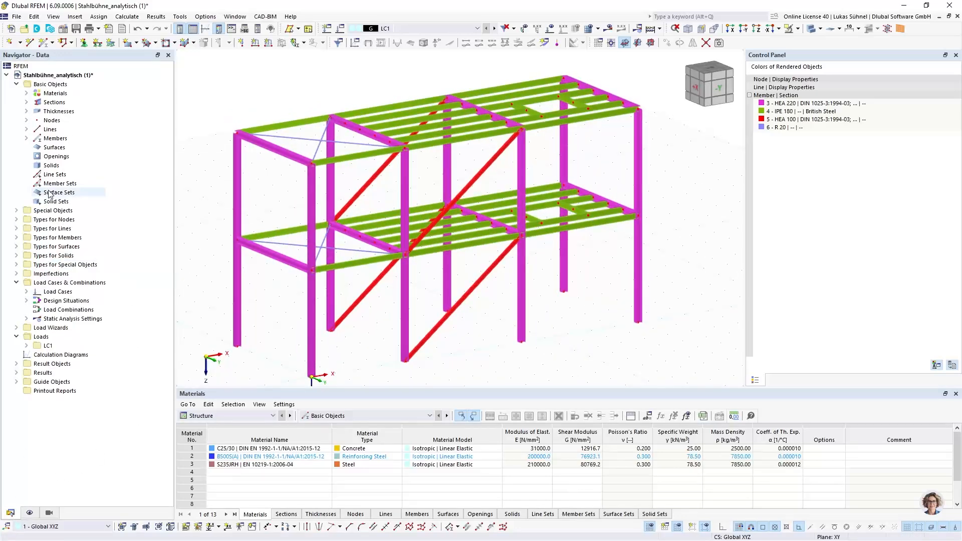
left_click(26, 138)
left_click(26, 139)
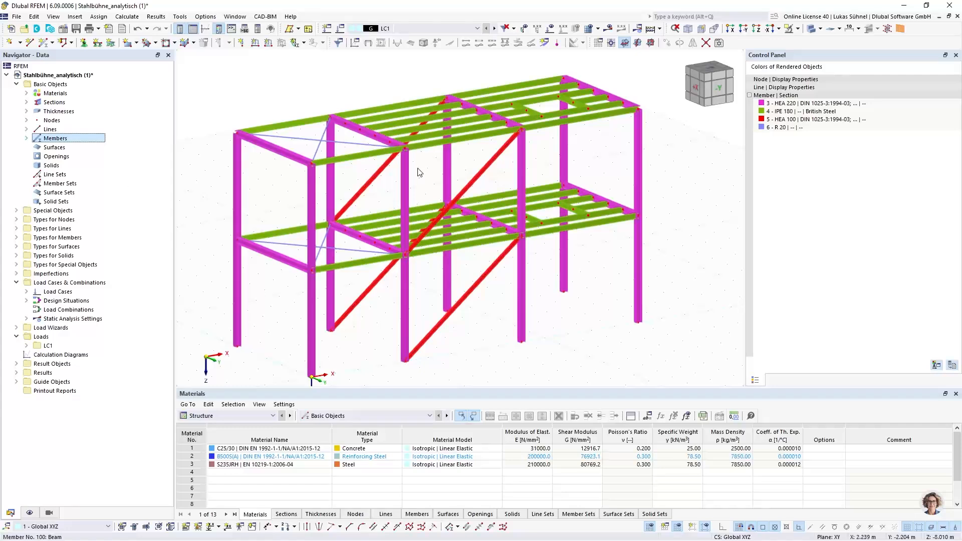
scroll(421, 170, "down", 3)
middle_click_drag(459, 315, 430, 323, "ctrl")
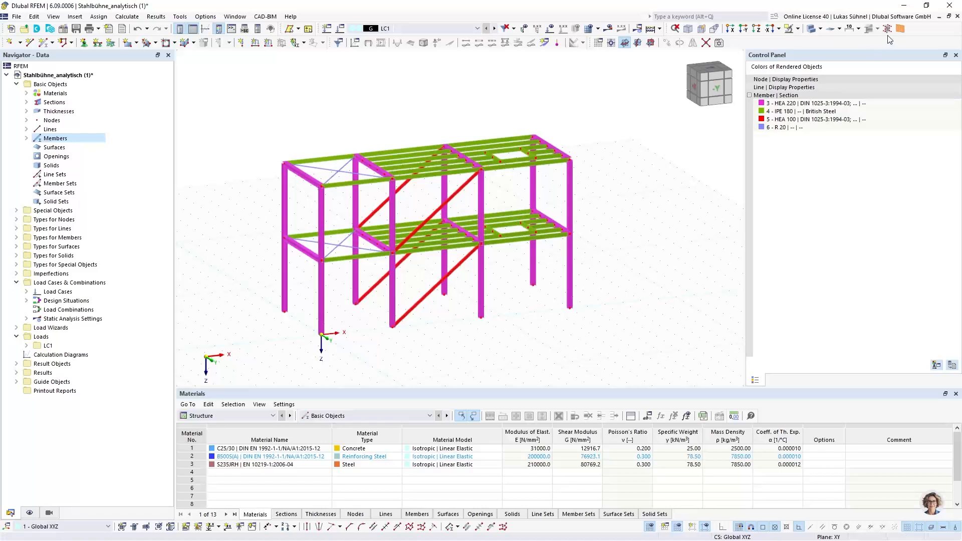
Step: Close the platform model without saving and open the file "01_DXF_Export.rf6"
left_click(957, 16)
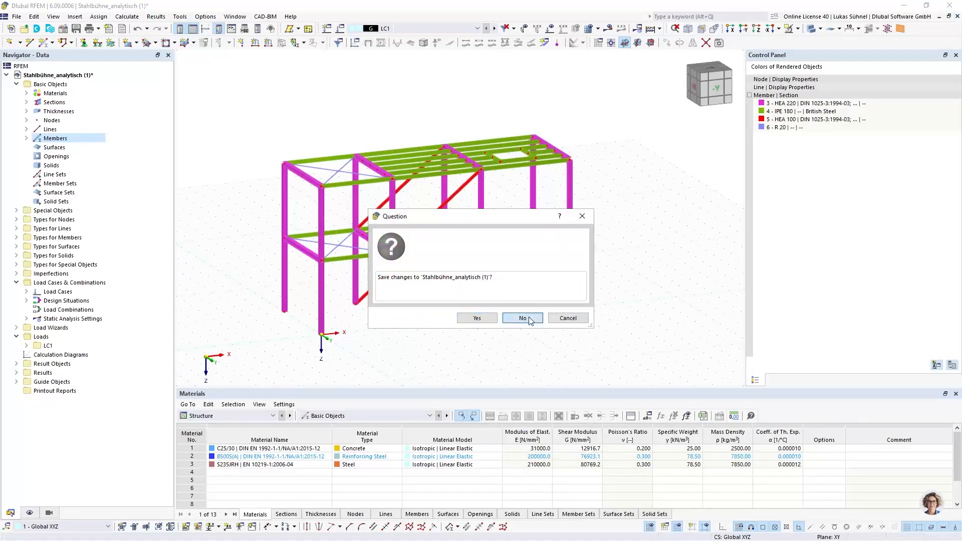
left_click(523, 318)
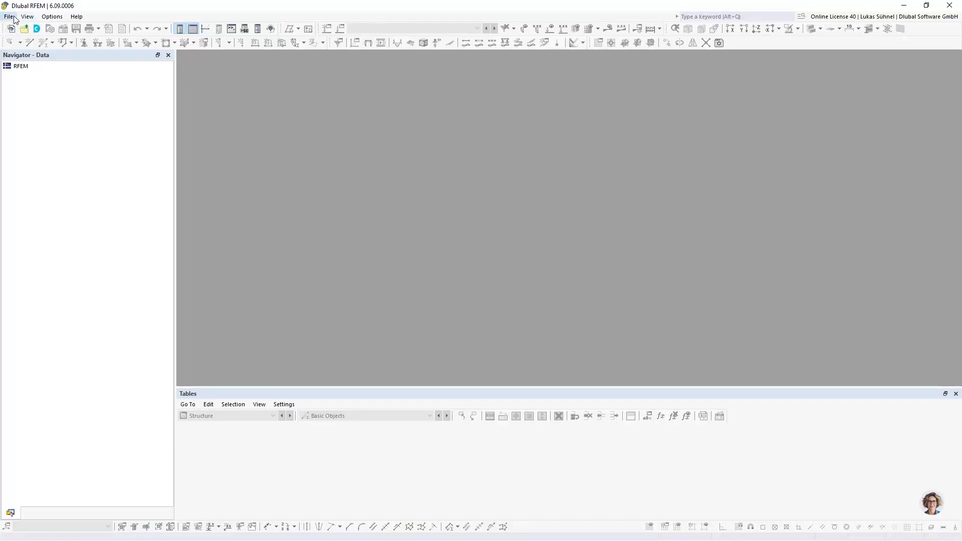
left_click(11, 17)
left_click(26, 39)
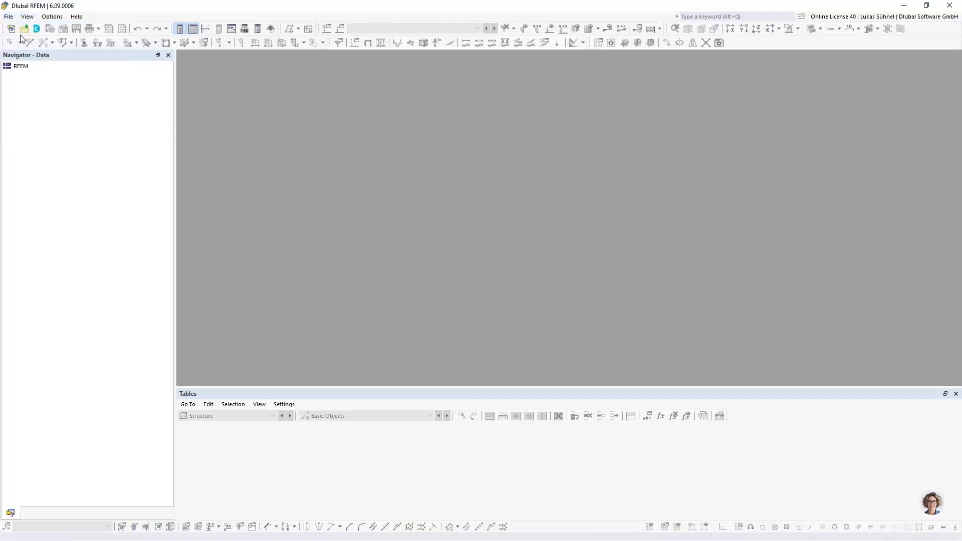
left_click(145, 112)
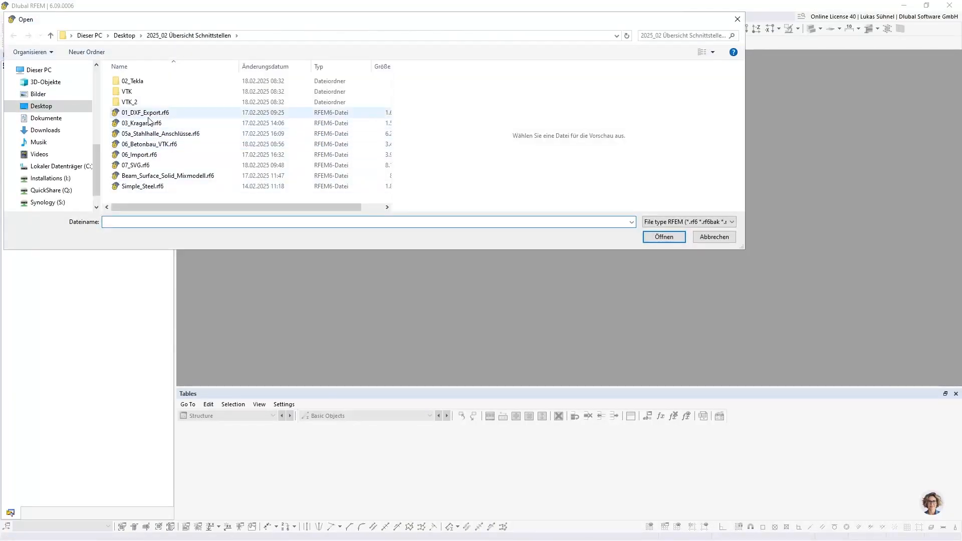
left_click(663, 236)
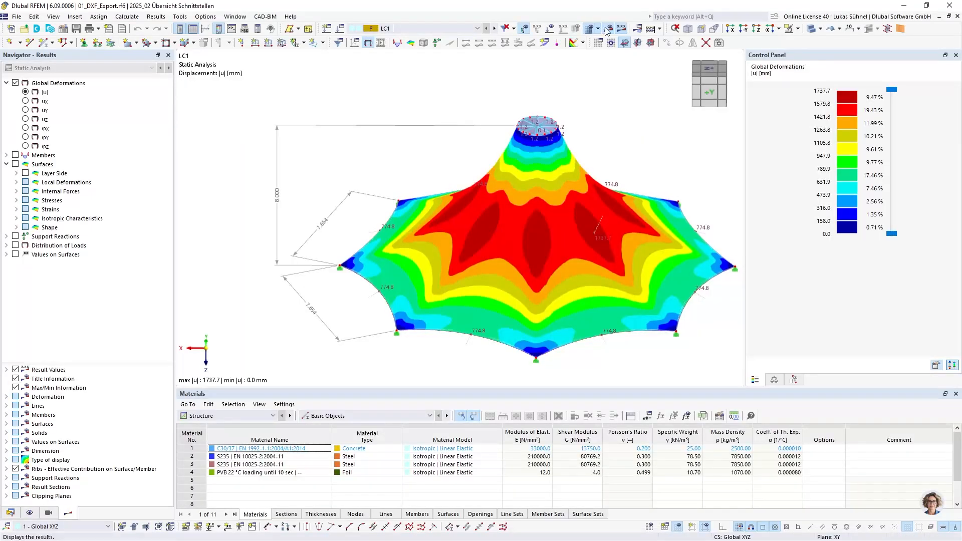
Step: Hide the results and display the topology of the tent model on its original shape
left_click(607, 29)
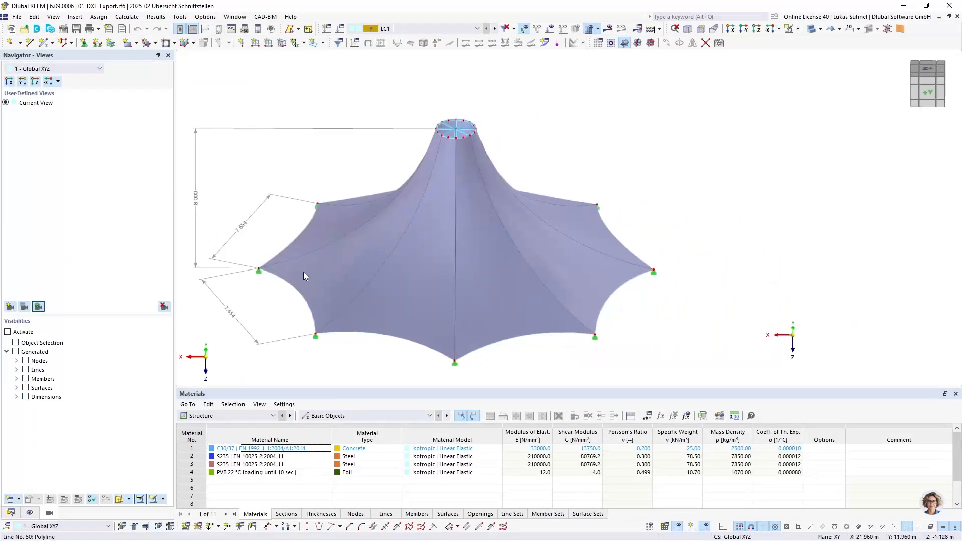
left_click(30, 513)
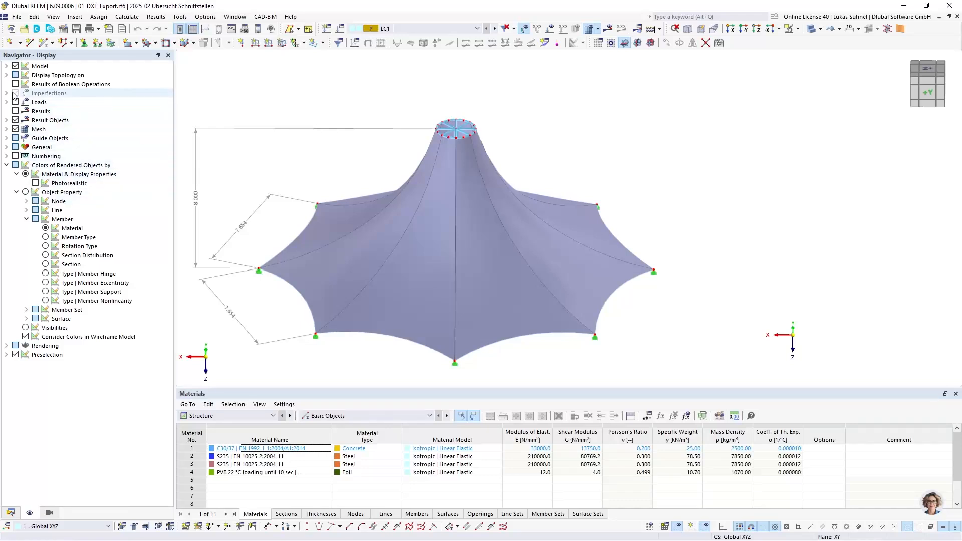
left_click(6, 74)
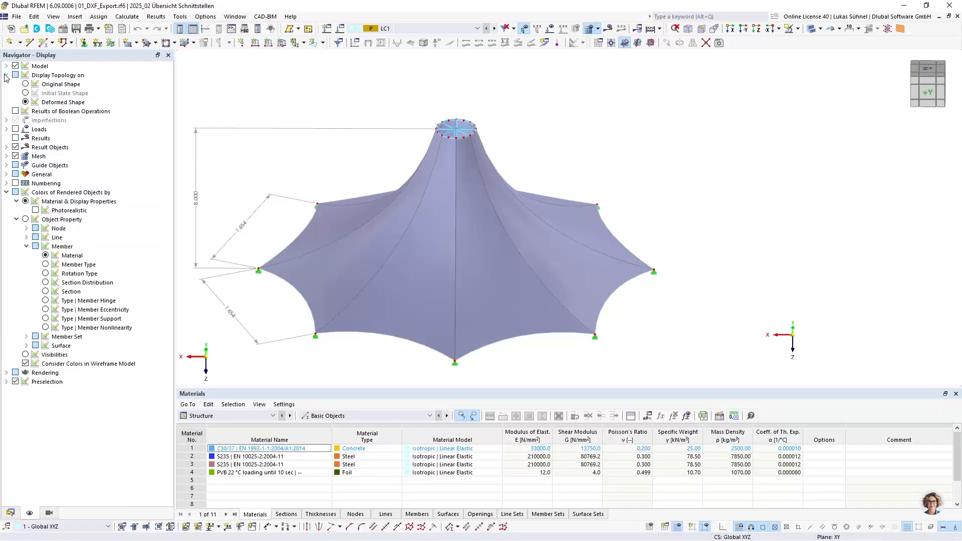
left_click(25, 84)
middle_click_drag(262, 159, 354, 206)
Step: Check the activated add-ons such as Form-Finding in the model's base data and close it without changes
left_click(10, 513)
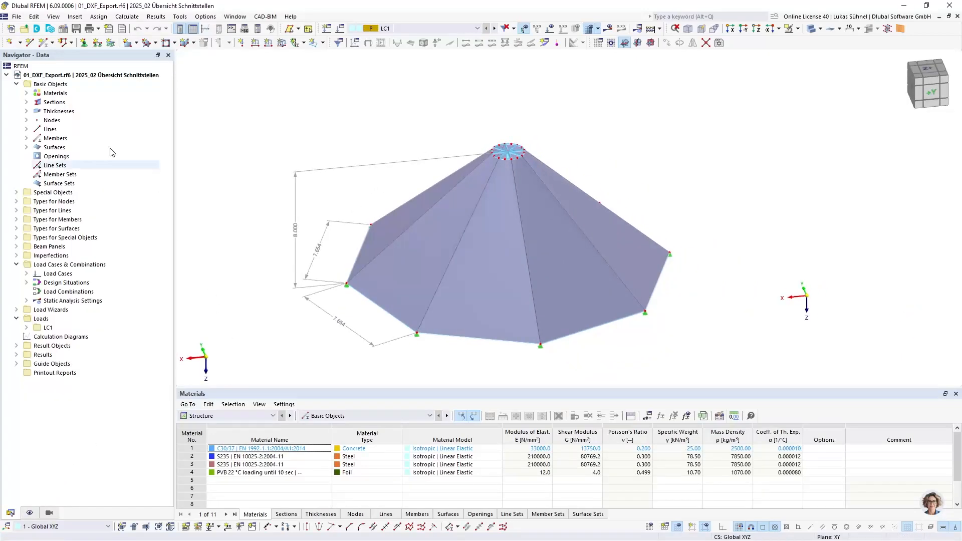
right_click(59, 75)
left_click(255, 198)
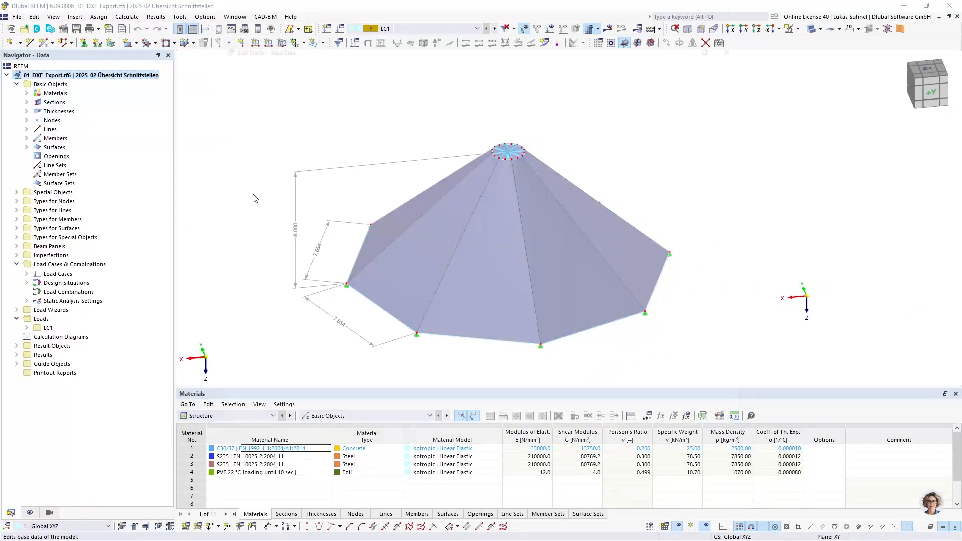
left_click(263, 62)
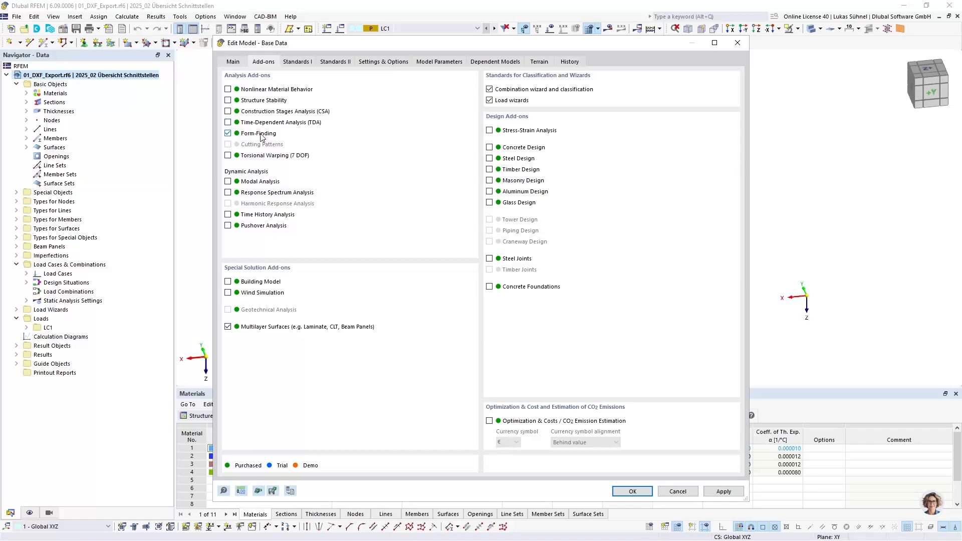
left_click(661, 493)
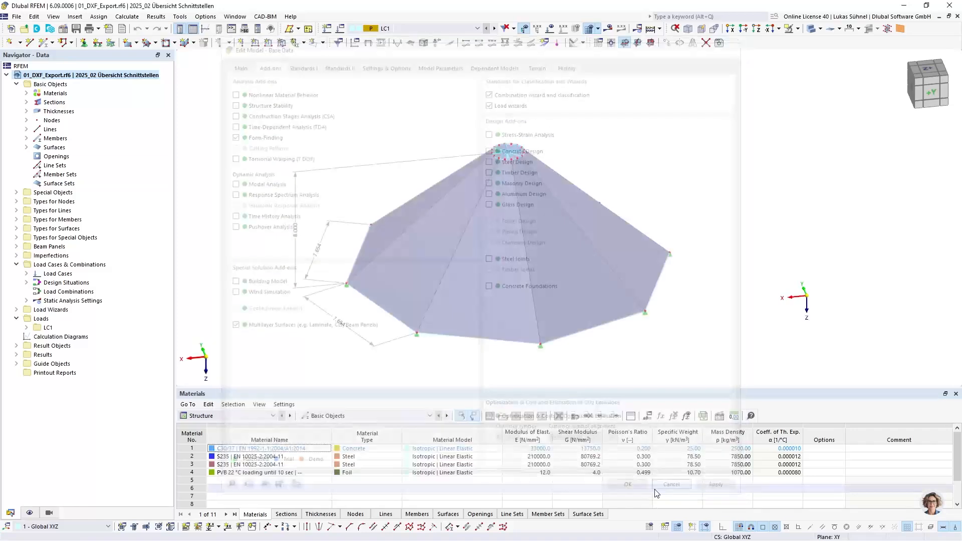
Step: Check the stiffness type, thickness and material of a membrane surface on the tent and close it without changes
mouse_move(431, 138)
middle_mouse_down("ctrl")
mouse_move(433, 215)
mouse_move(427, 148)
middle_mouse_up("ctrl")
double_click(493, 247)
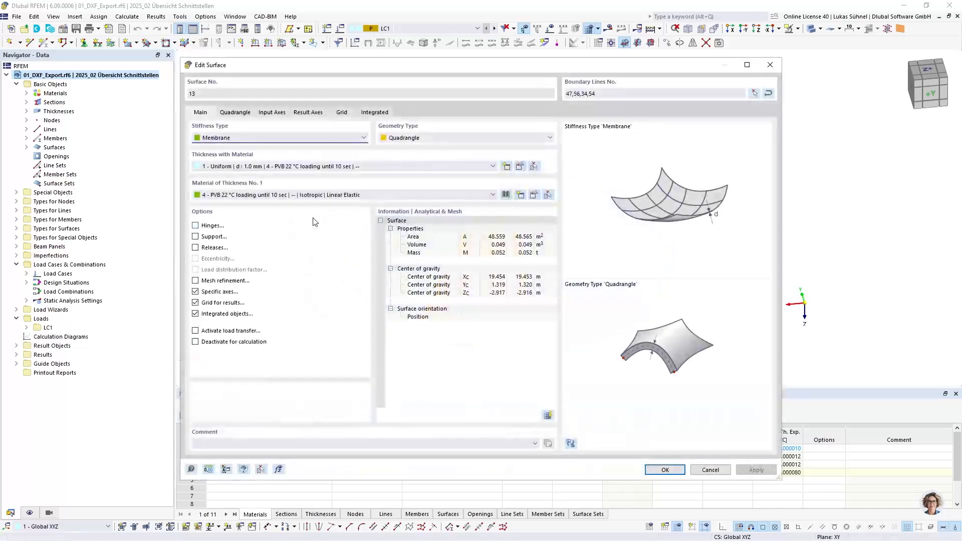
left_click(721, 468)
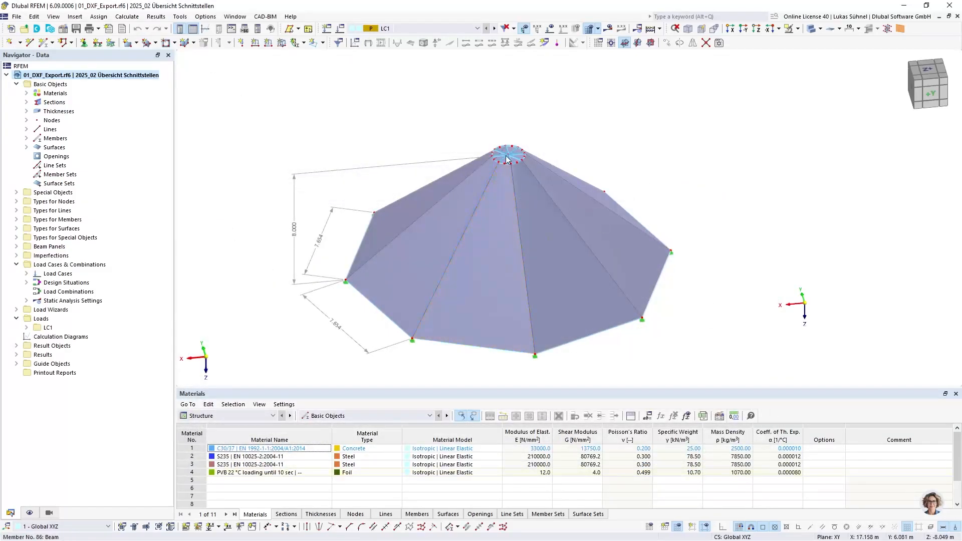
Step: Check the member type and section of a cable along the tent's lower edge and close it without changes
middle_click_drag(459, 381, 434, 343, "ctrl")
scroll(366, 302, "up", 5)
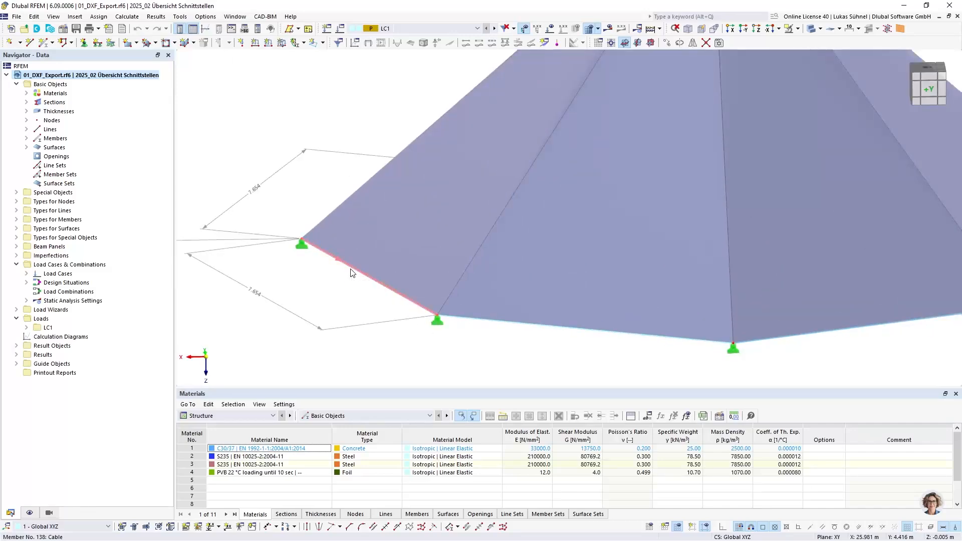
double_click(351, 284)
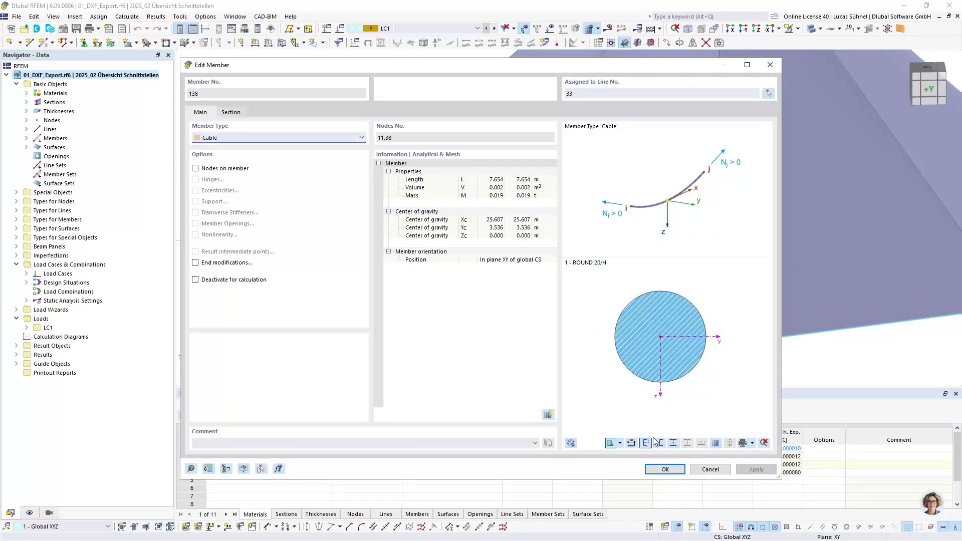
left_click(707, 472)
Step: Inspect the spoked member ring at the top of the tent, then return to the overall model
scroll(403, 326, "down", 4)
middle_click_drag(417, 159, 438, 258, "ctrl")
scroll(565, 145, "up", 5)
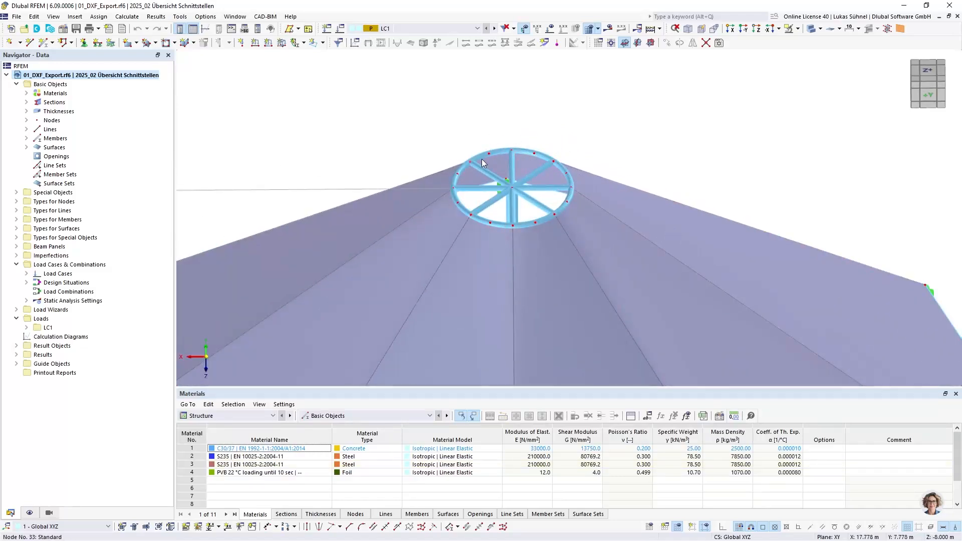
scroll(480, 139, "down", 3)
scroll(480, 139, "down", 2)
middle_click_drag(480, 139, 471, 55, "ctrl")
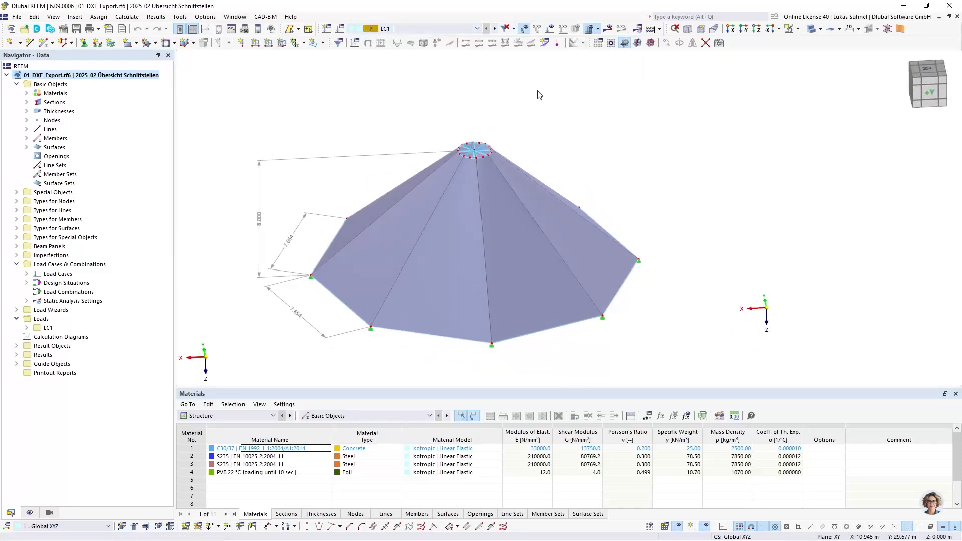
Step: Display the loads of LC1 and check the form-finding definition options of a membrane surface load without changing them
left_click(549, 29)
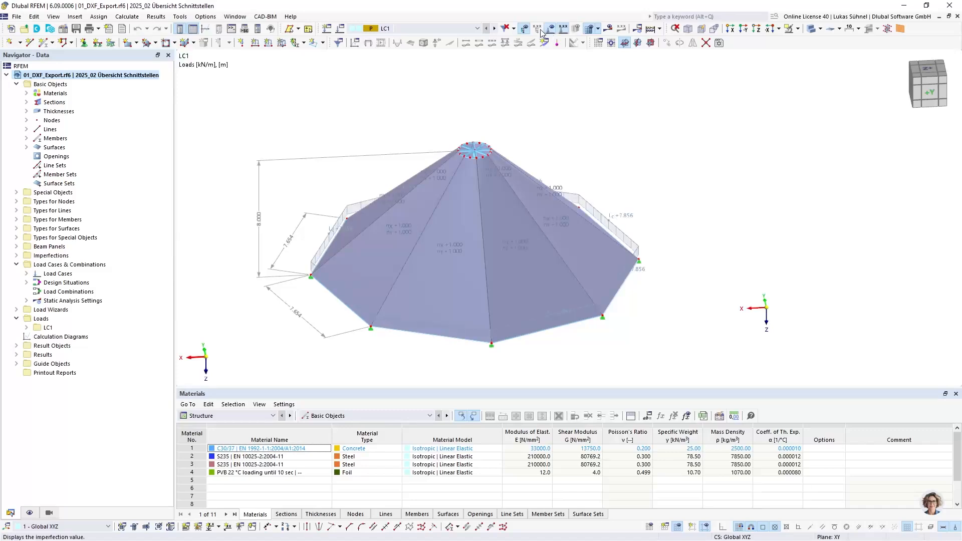
double_click(557, 195)
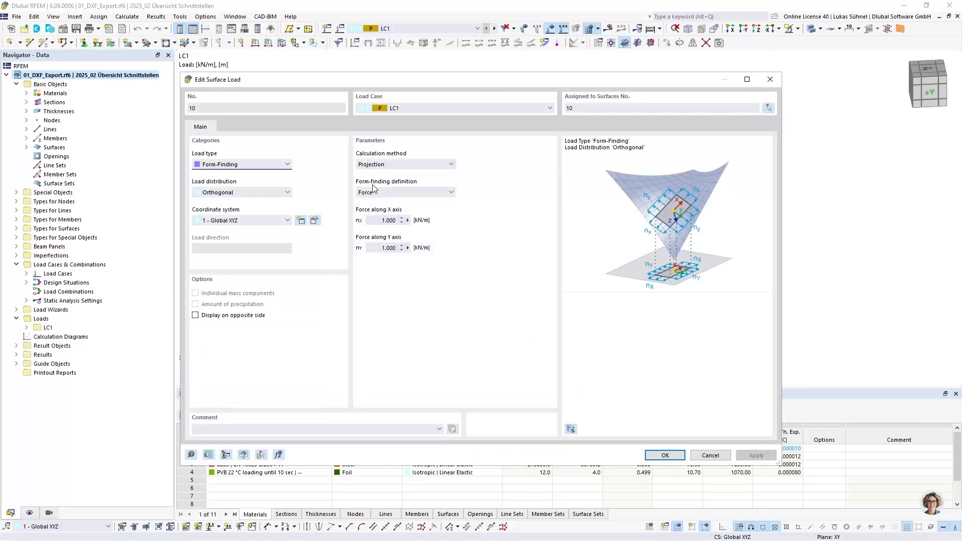
left_click(379, 193)
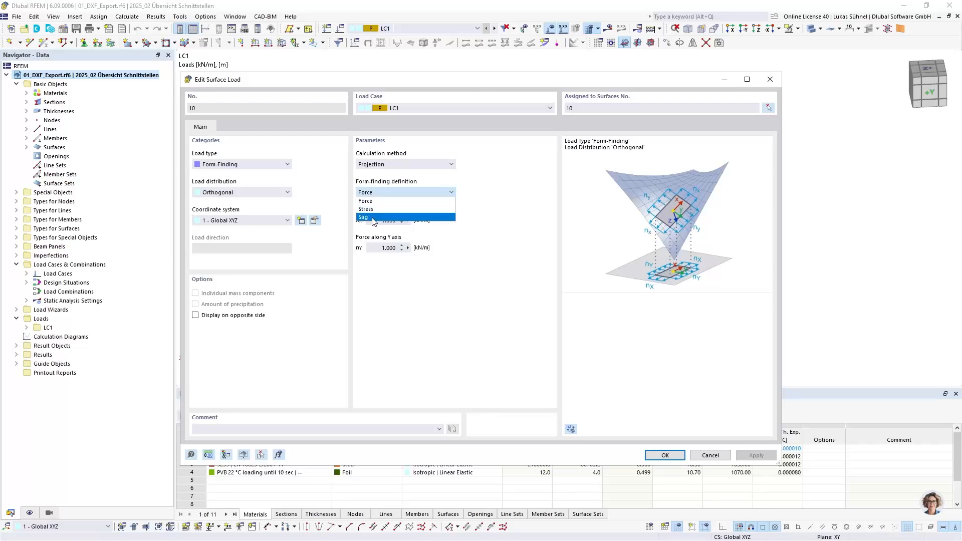
left_click(376, 188)
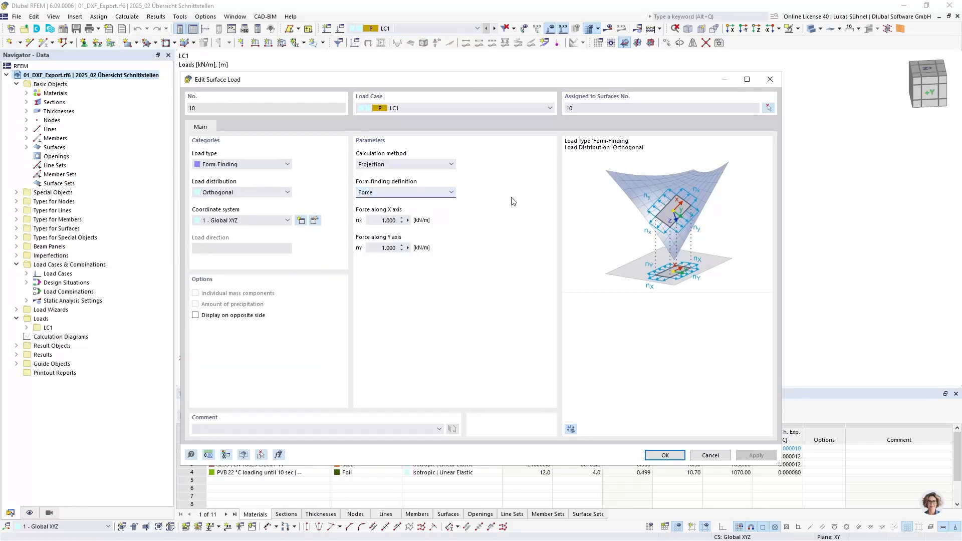
left_click(710, 456)
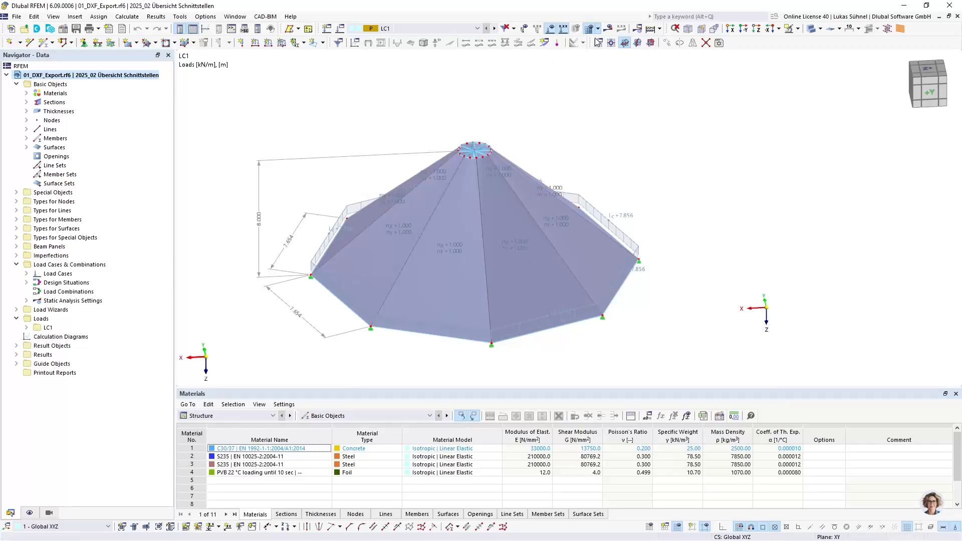
Step: Display the static analysis results of LC1 with the global deformations on the form-found membrane
left_click(611, 31)
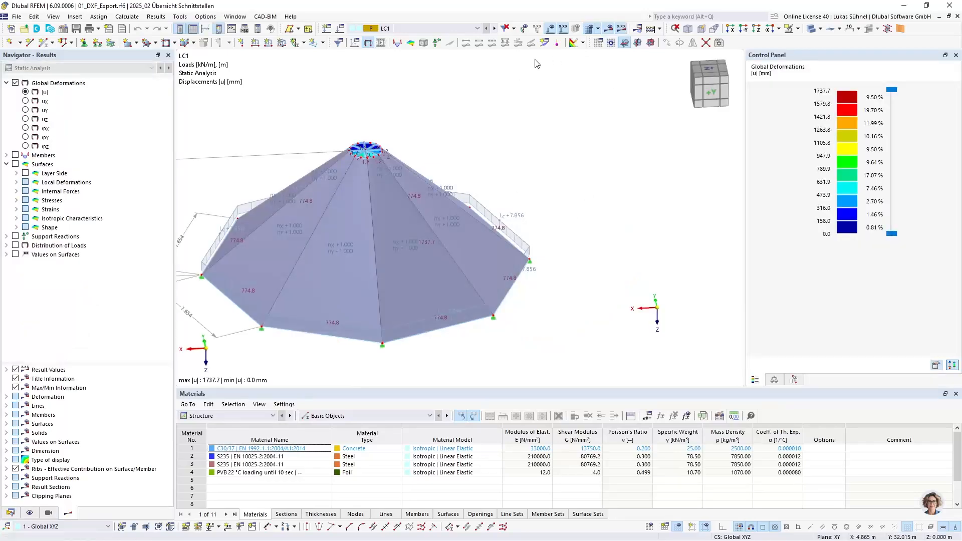
left_click(810, 30)
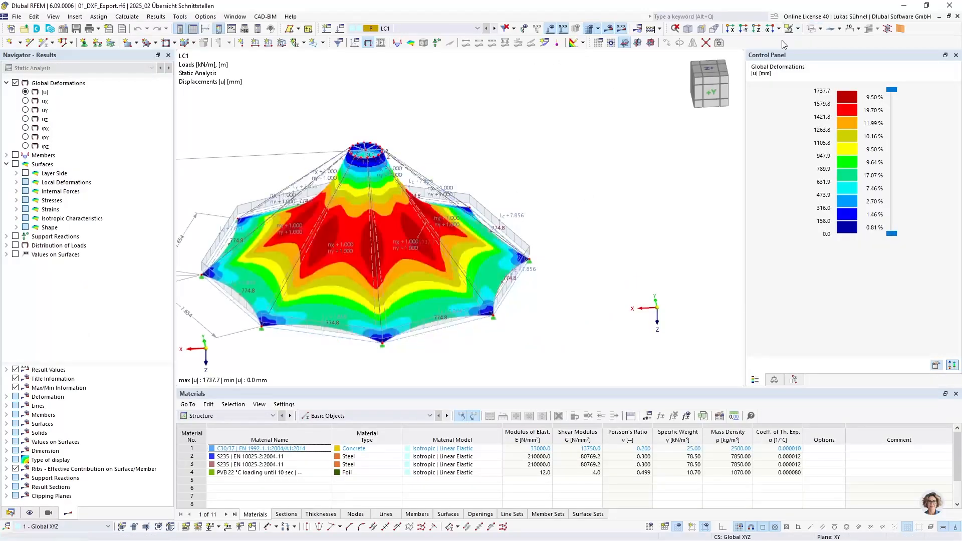
middle_click_drag(496, 90, 591, 122)
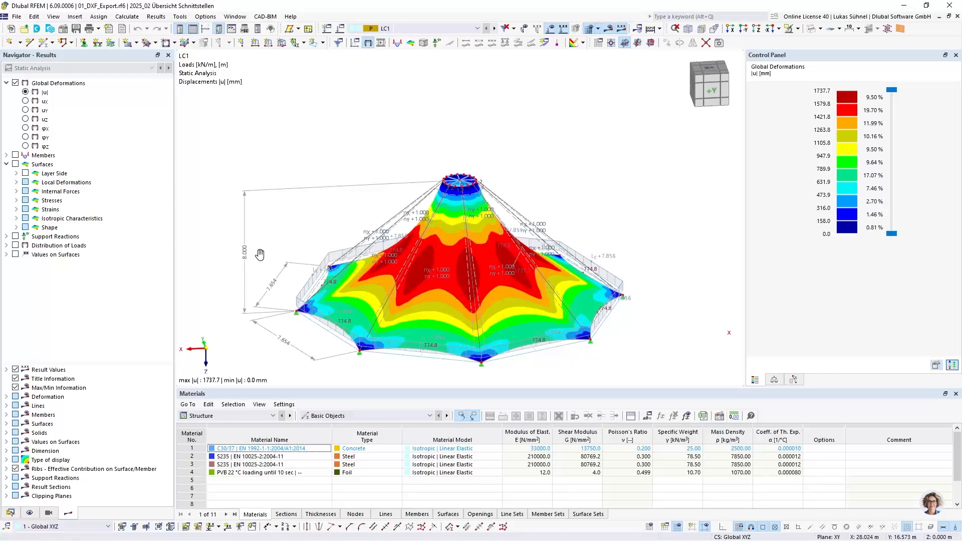
Step: Examine the form-found tent shape and its deformation colours from several viewing angles
middle_click_drag(259, 254, 268, 231)
middle_click_drag(268, 231, 275, 253, "ctrl")
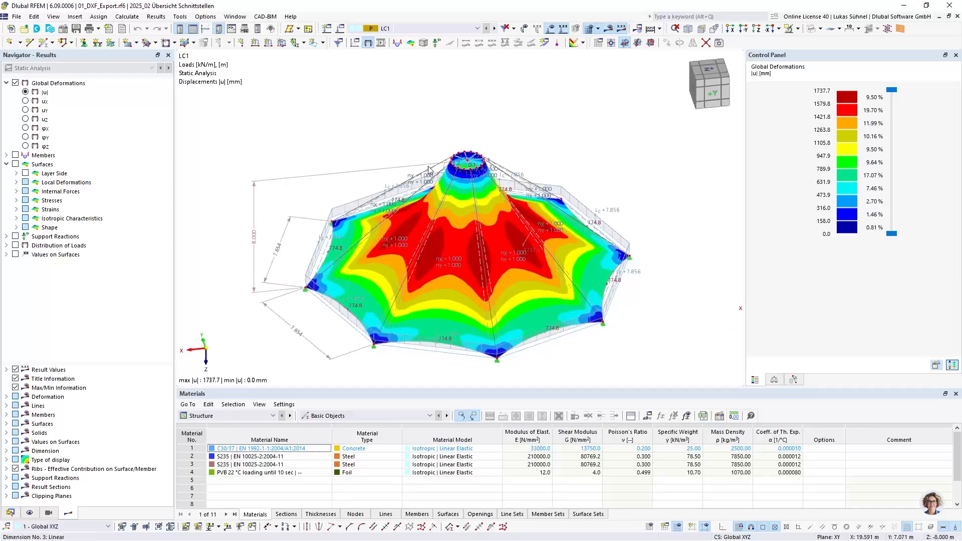
middle_click_drag(428, 170, 421, 239, "ctrl")
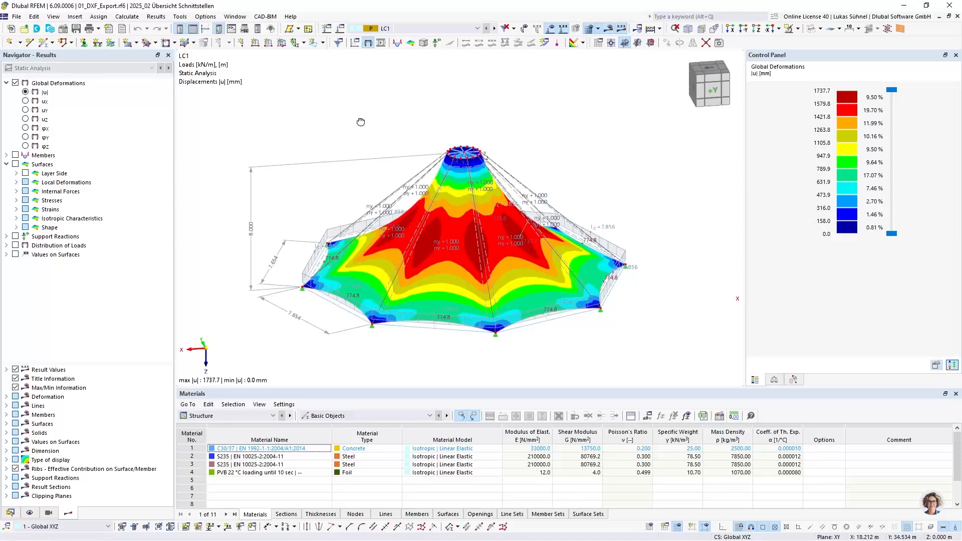
scroll(363, 123, "up", 2)
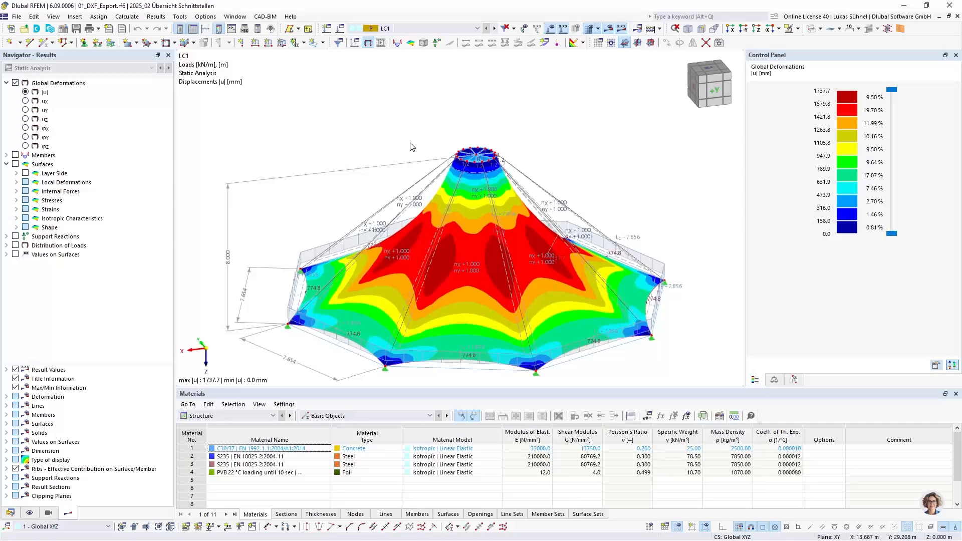
middle_click_drag(410, 143, 390, 136, "ctrl")
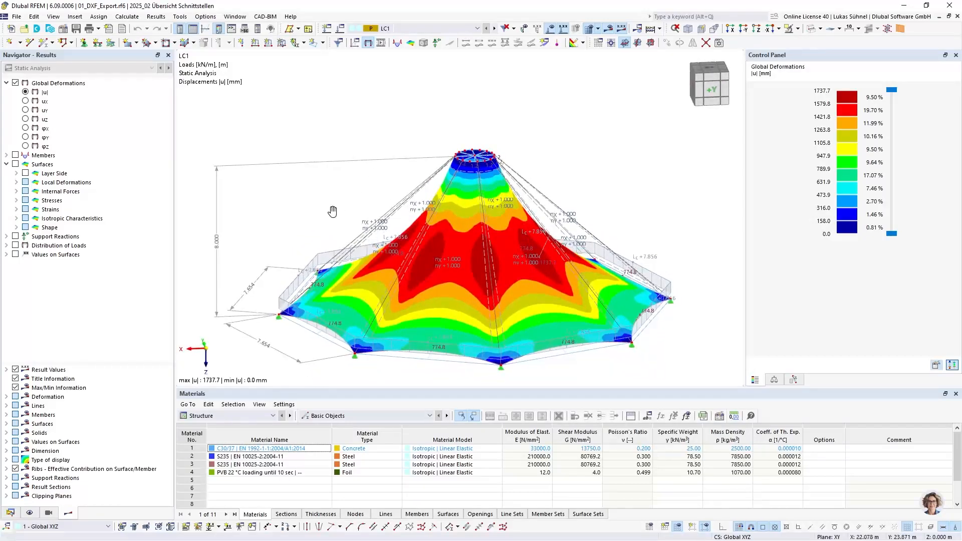
middle_click_drag(330, 211, 361, 189)
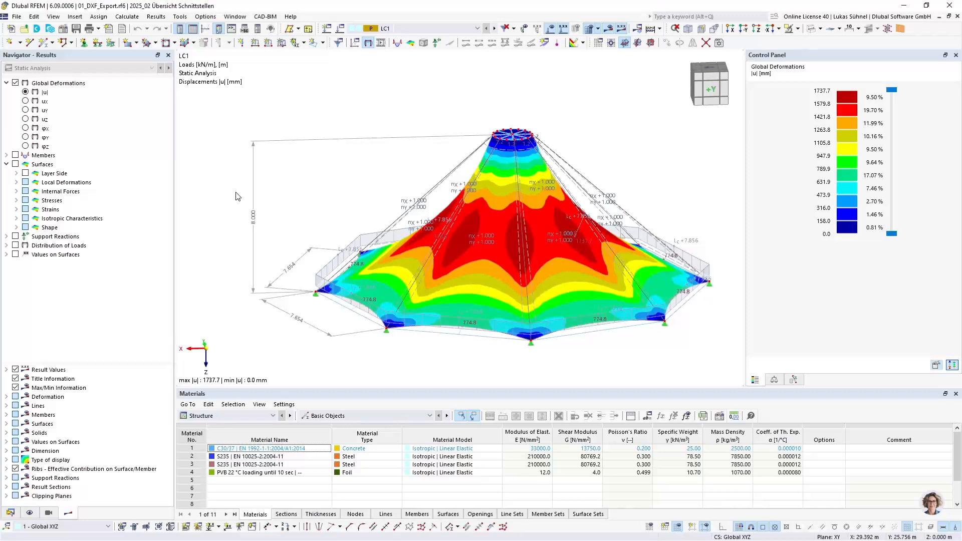
middle_click_drag(322, 171, 307, 207, "ctrl")
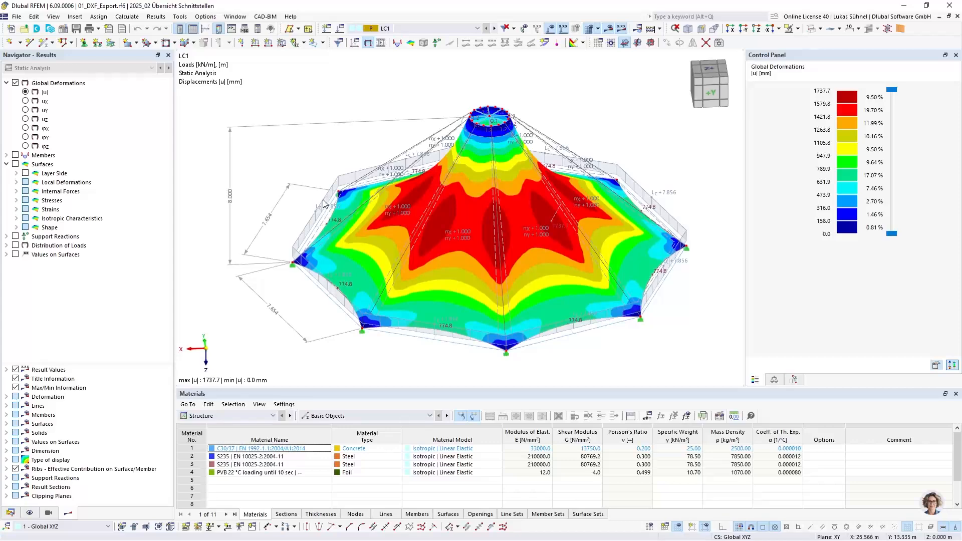
middle_click_drag(301, 159, 312, 155, "ctrl")
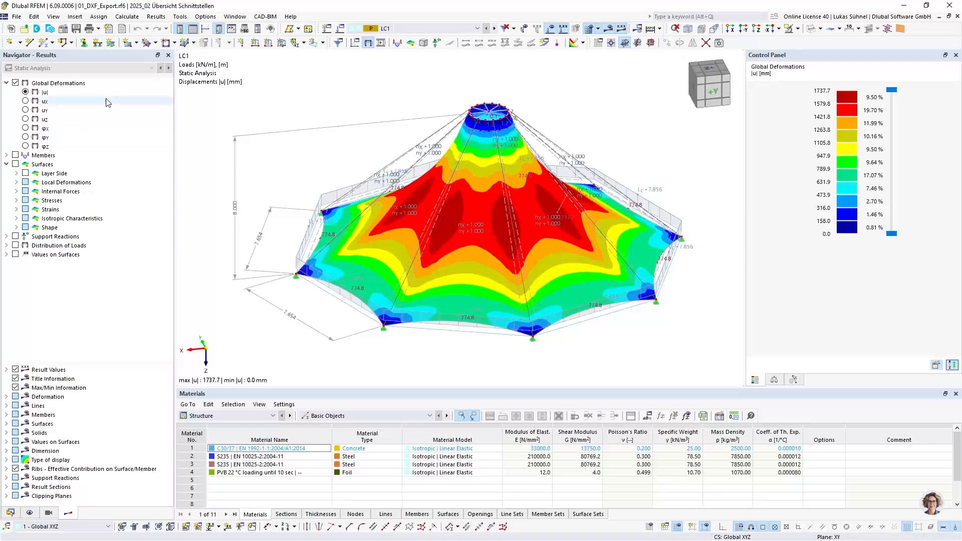
Step: Start a DXF II export of the model and save it on the desktop as "Def_shape"
left_click(16, 18)
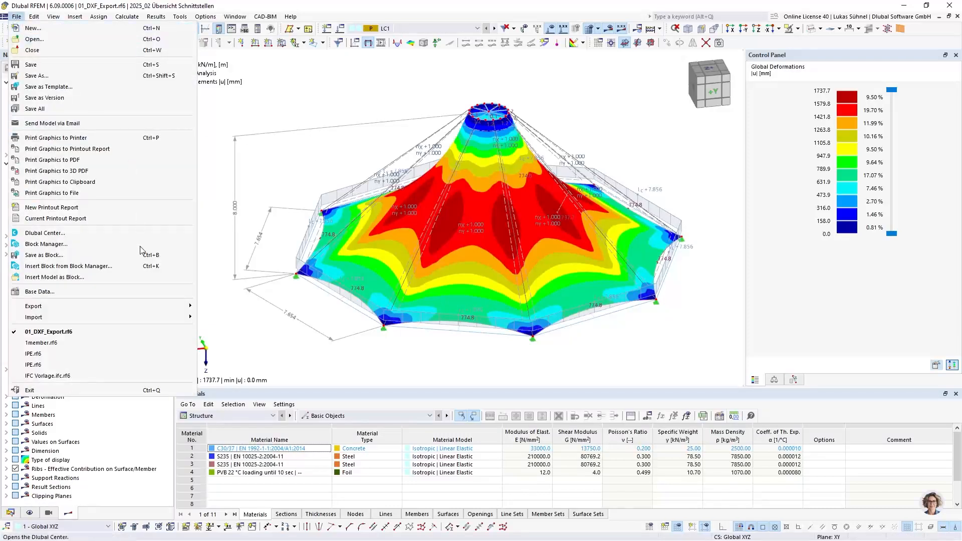
mouse_move(83, 307)
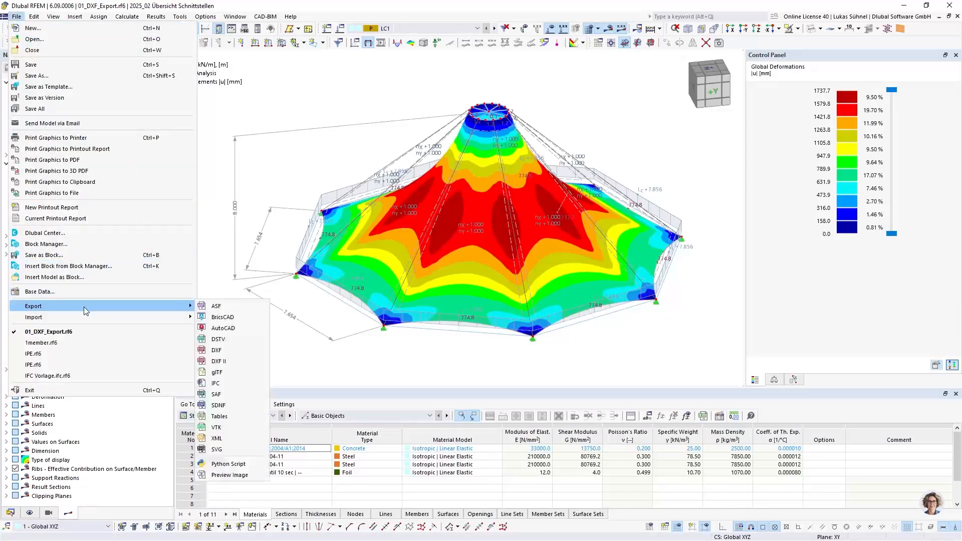
left_click(221, 362)
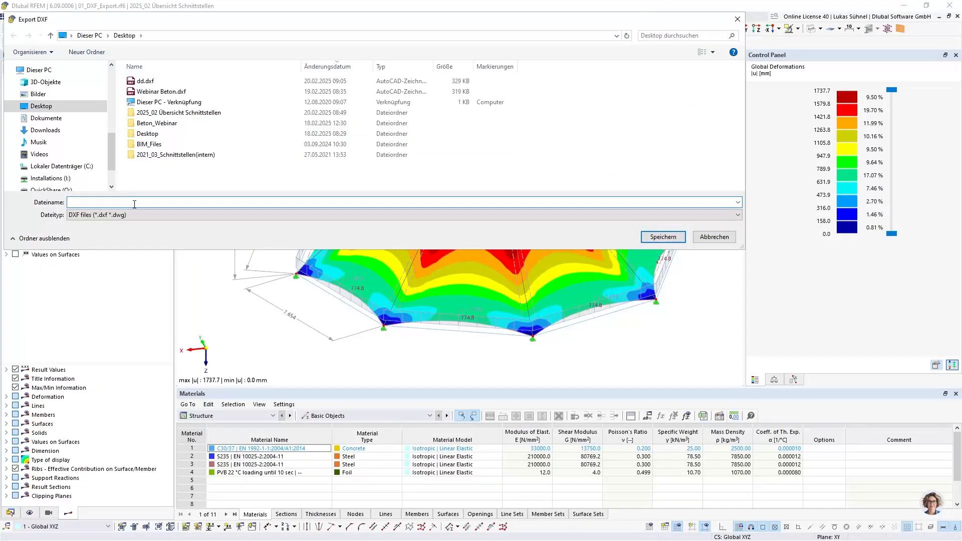
type("Def_shape")
left_click(663, 237)
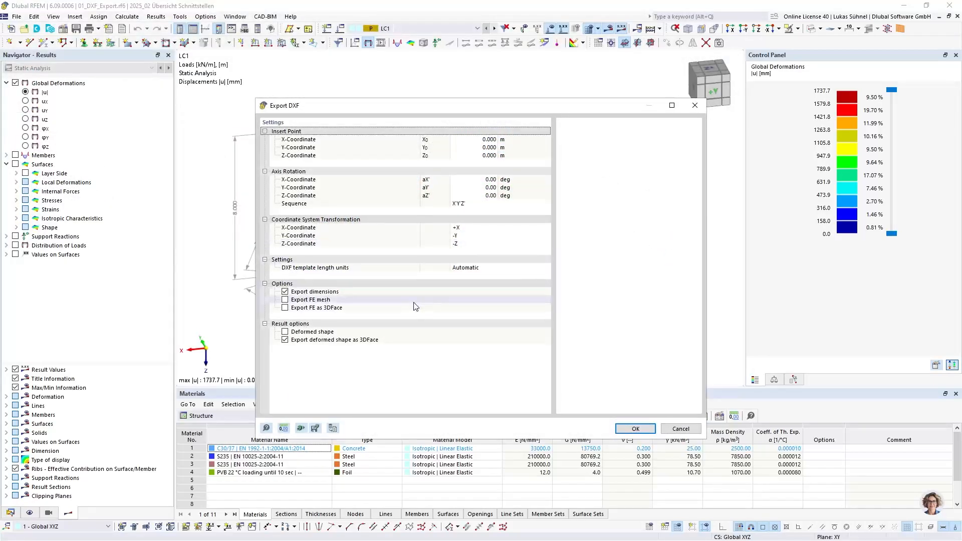
Step: Run the DXF export with dimensions and the deformed shape as 3DFace enabled, keeping the plain Deformed shape option off
left_click_drag(328, 112, 375, 71)
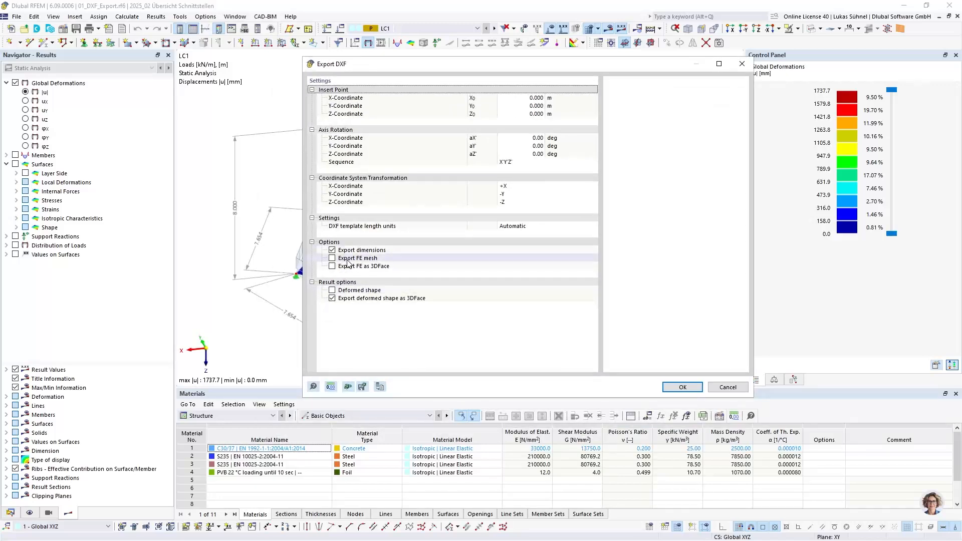
left_click_drag(375, 64, 526, 65)
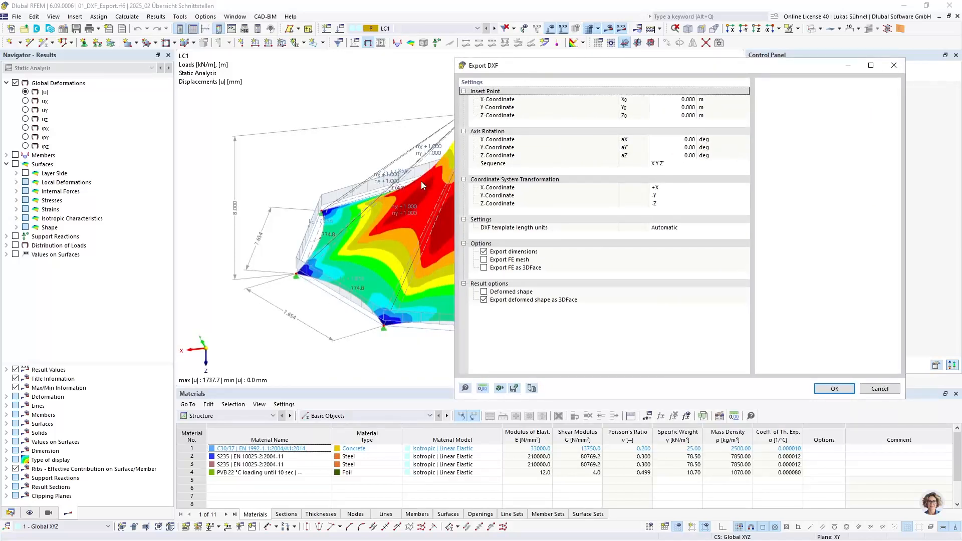
left_click_drag(525, 68, 428, 55)
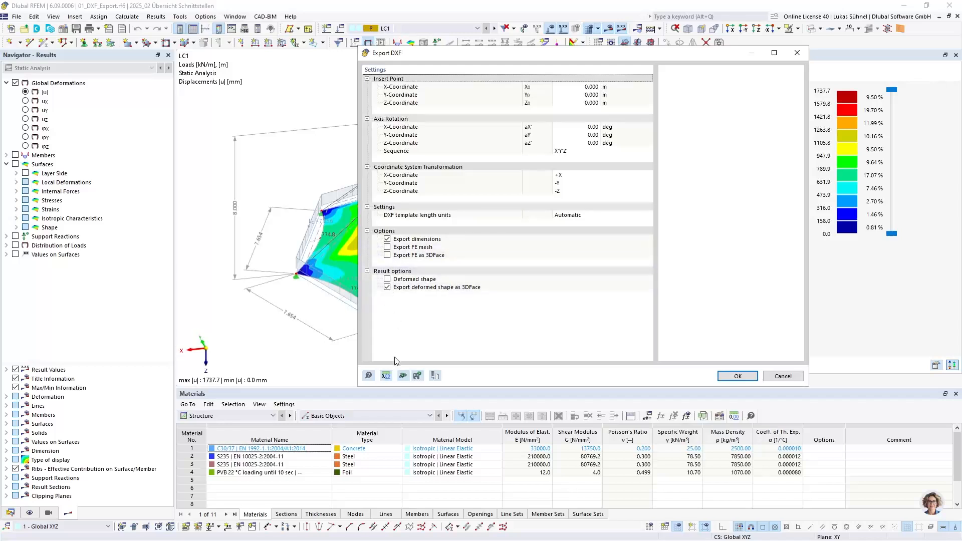
left_click(387, 279)
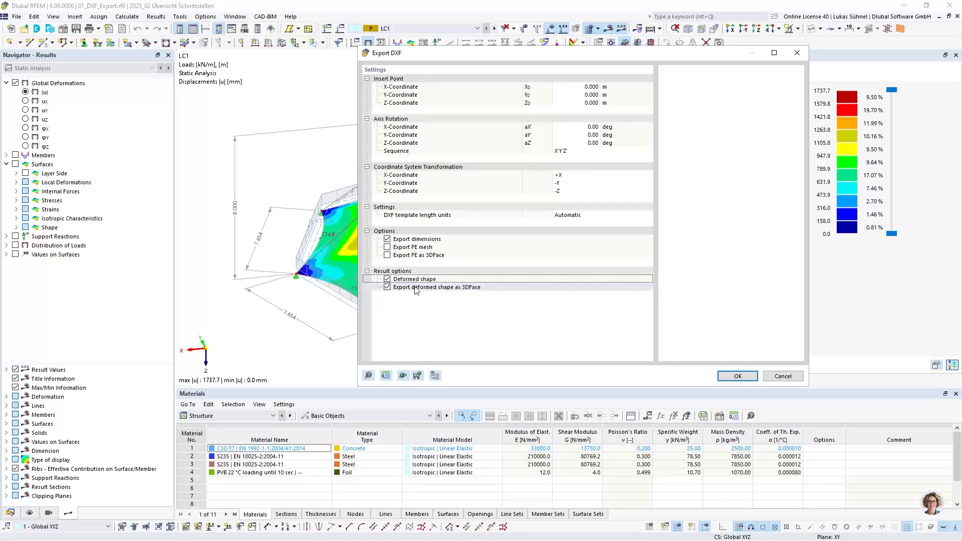
left_click(387, 279)
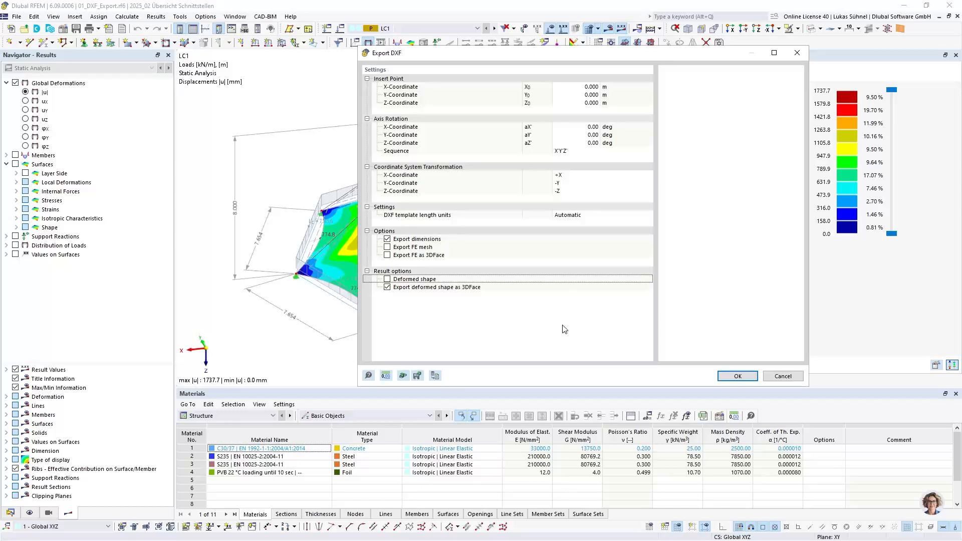
left_click(736, 377)
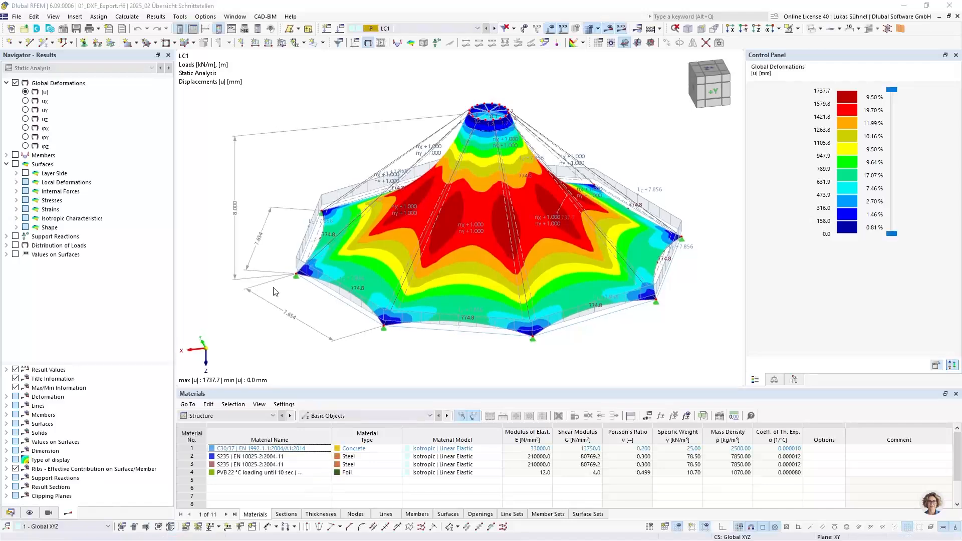
Step: Switch to AutoCAD and close the steel platform drawing "Stahlbühne_analytisch (1).dxf"
left_click(582, 319)
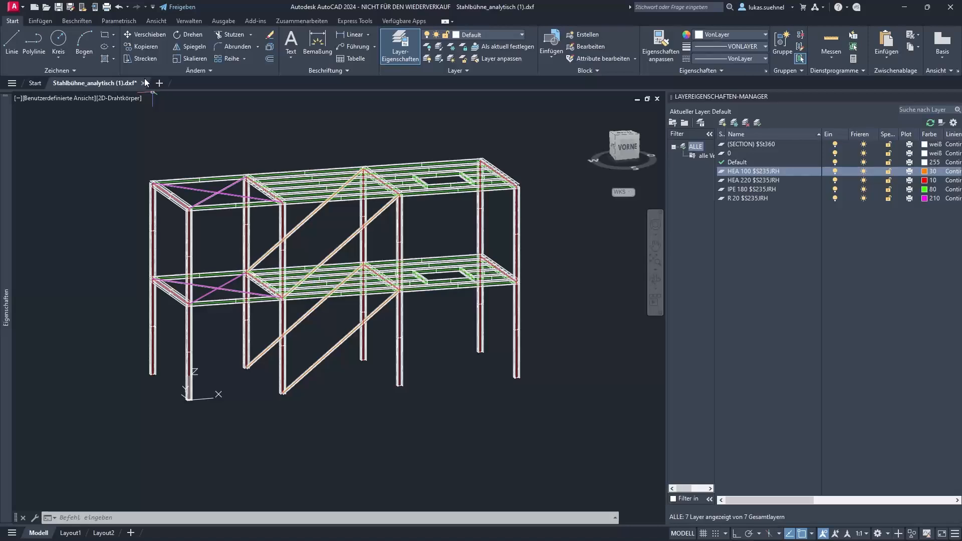
left_click(144, 83)
left_click(511, 299)
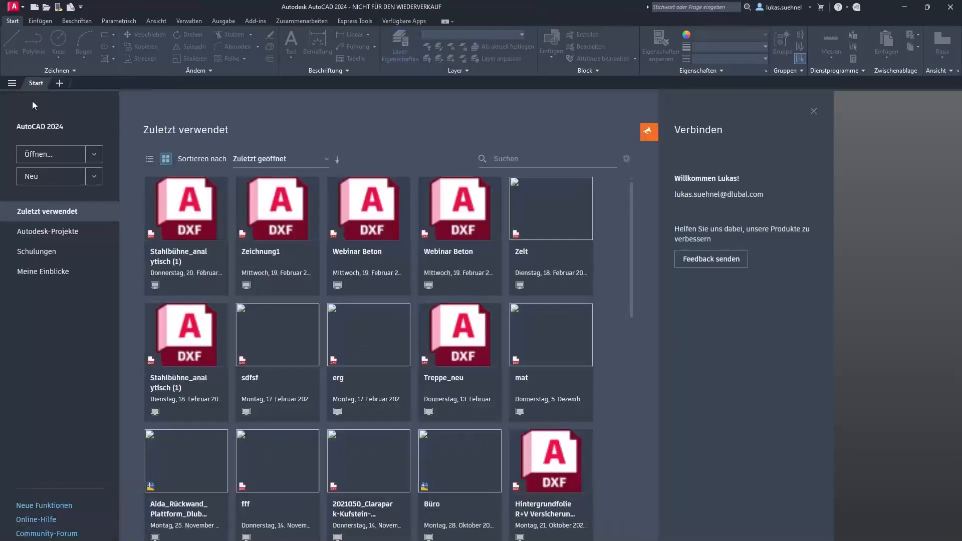
Step: Open the exported file "Def_shape.dxf" from the desktop
key("ctrl+o")
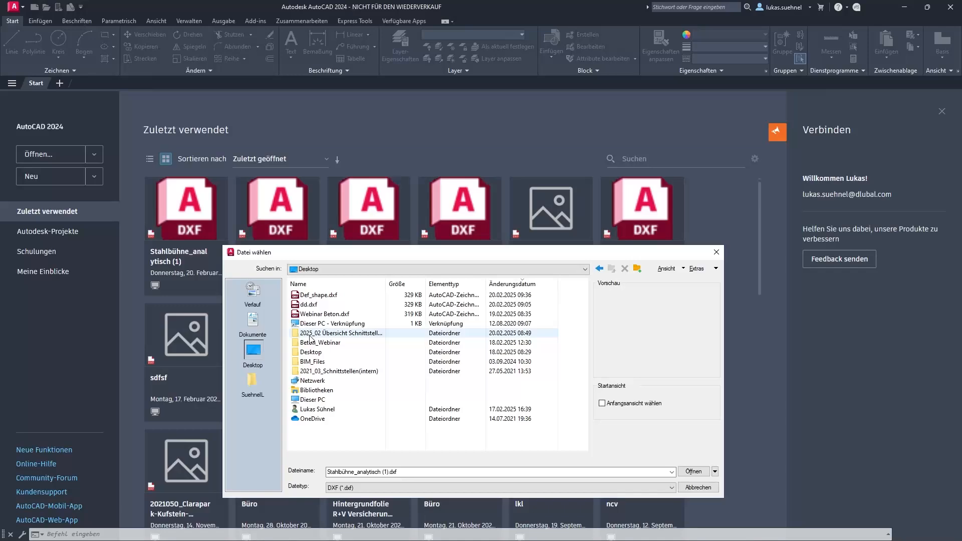
double_click(319, 295)
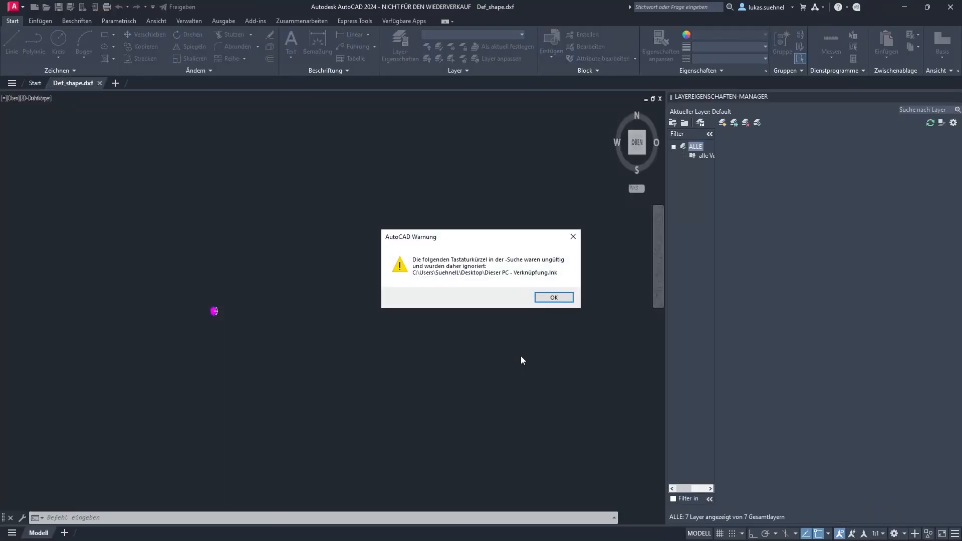
Step: Dismiss the keyboard shortcut warning and examine the imported membrane geometry of Def_shape.dxf in three dimensions
left_click(553, 297)
scroll(140, 316, "up", 5)
scroll(258, 279, "up", 5)
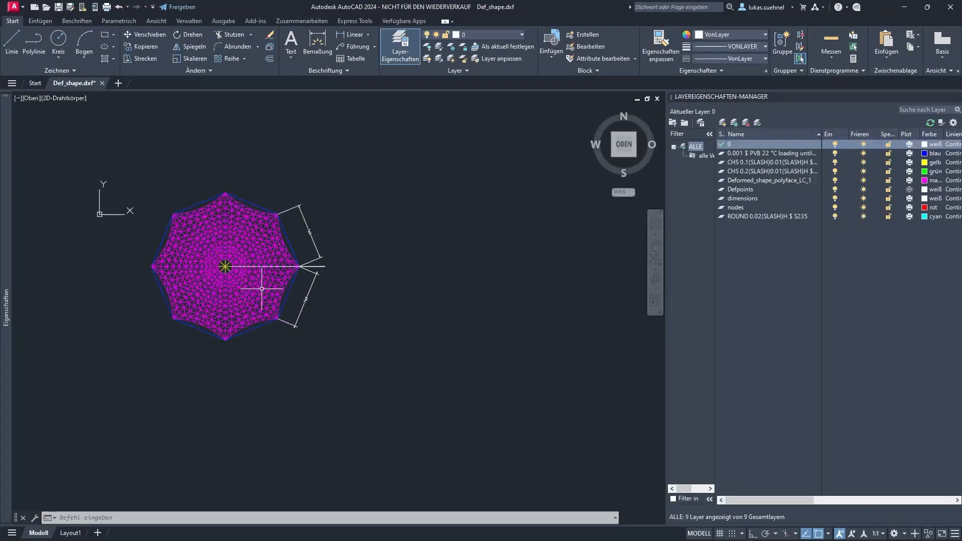
middle_click_drag(194, 347, 212, 237, "shift")
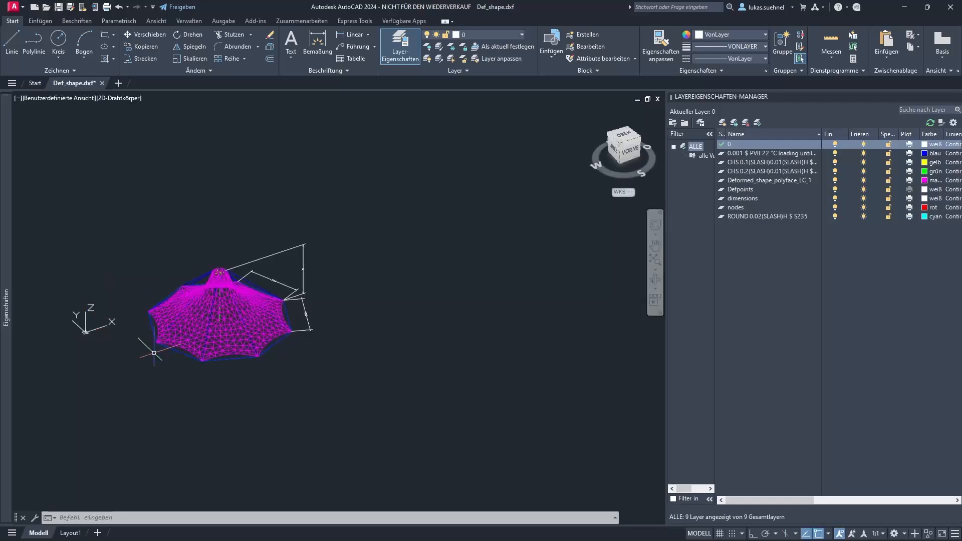
scroll(170, 314, "up", 5)
middle_click_drag(170, 315, 163, 286, "shift")
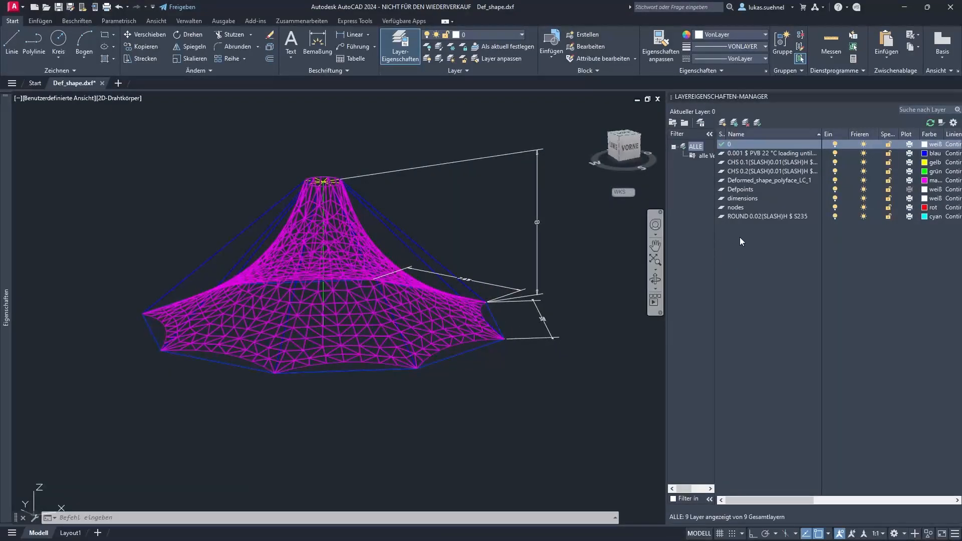
Step: Turn off the PVB foil and ROUND 0.02 S235 layers and display the membrane in the Schattiert visual style
left_click(835, 154)
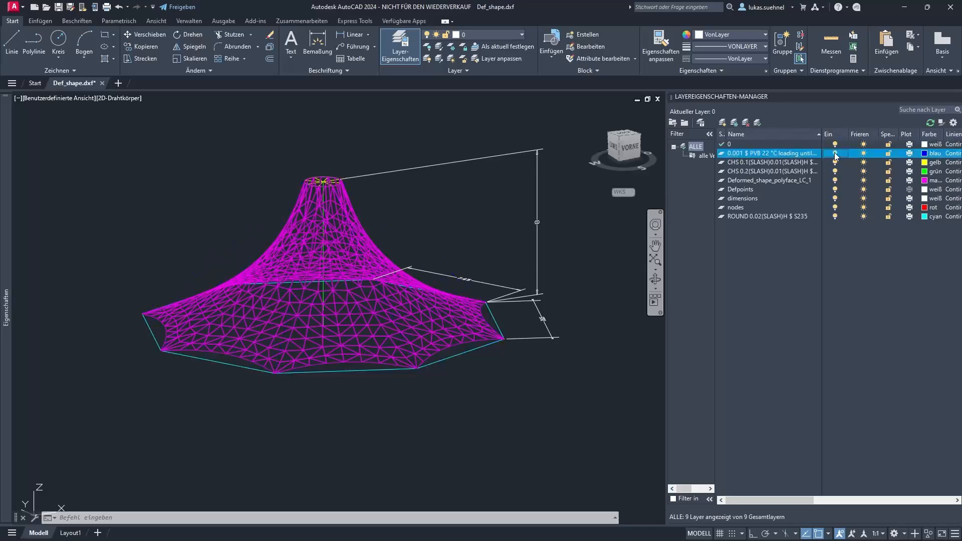
left_click(835, 216)
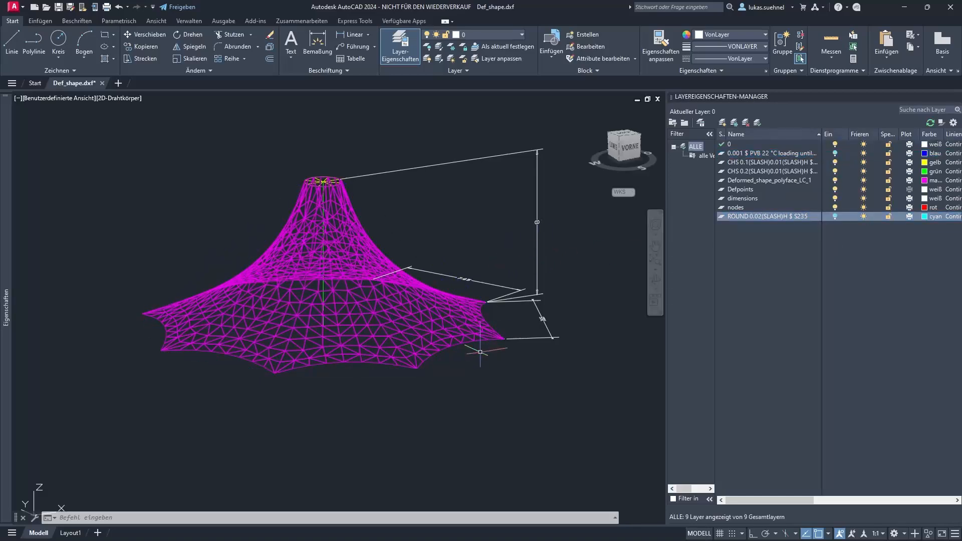
middle_click_drag(498, 206, 511, 231, "shift")
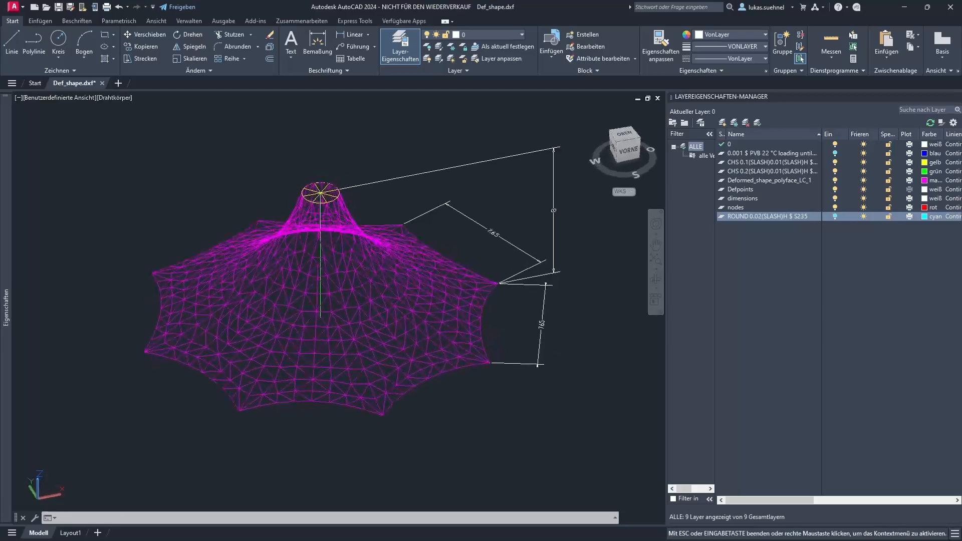
left_click(122, 98)
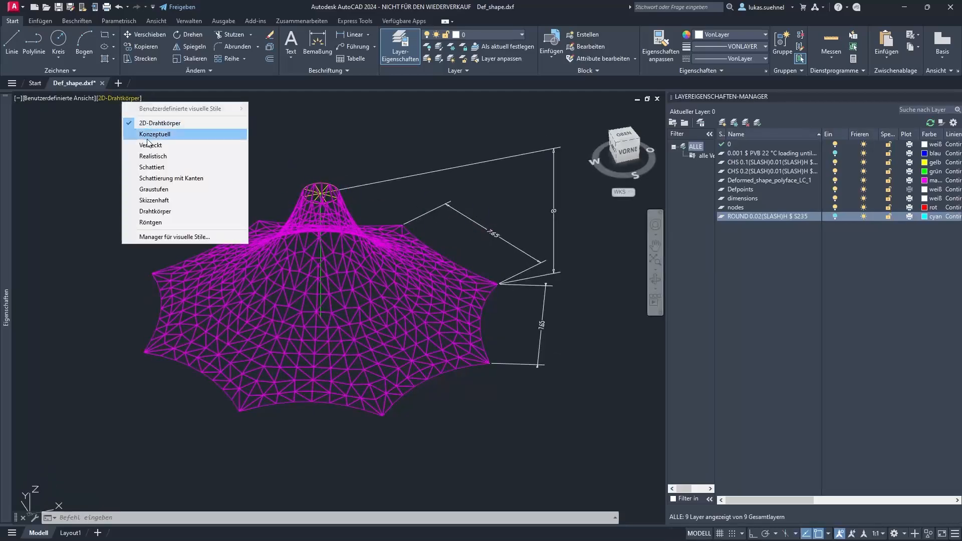
left_click(151, 166)
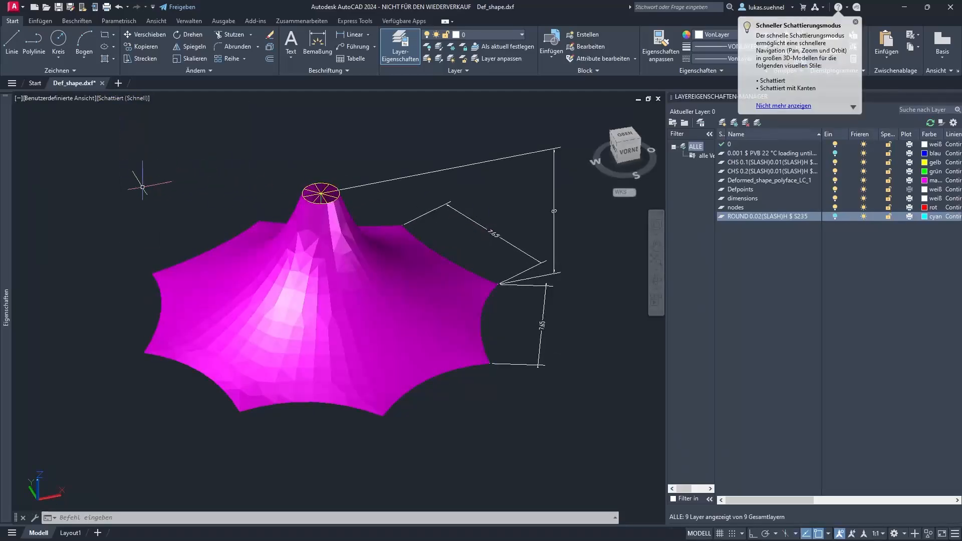
Step: Examine the properties of the membrane's vertical height dimension, including its line and text settings
mouse_move(506, 196)
middle_mouse_down("shift")
mouse_move(434, 232)
mouse_move(206, 190)
mouse_move(208, 201)
middle_mouse_up("shift")
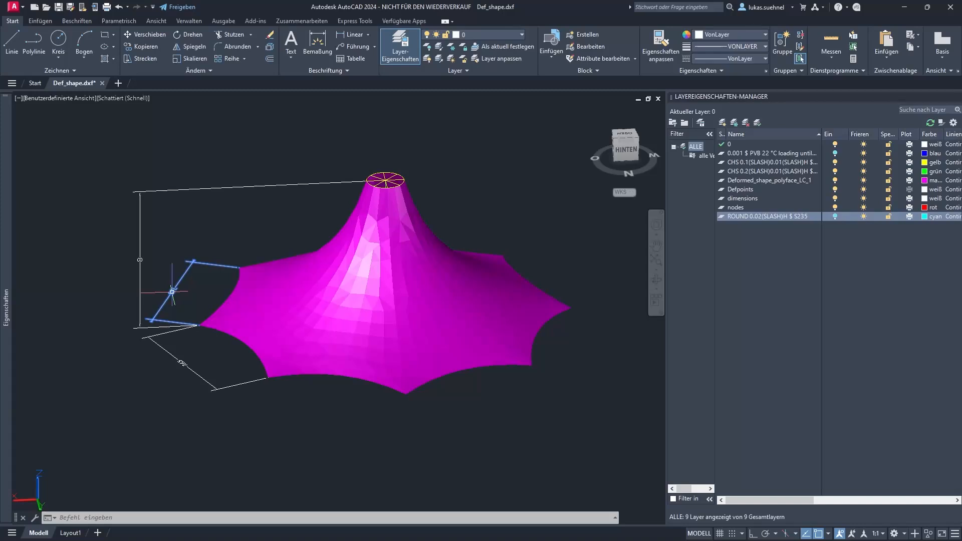
left_click(139, 260)
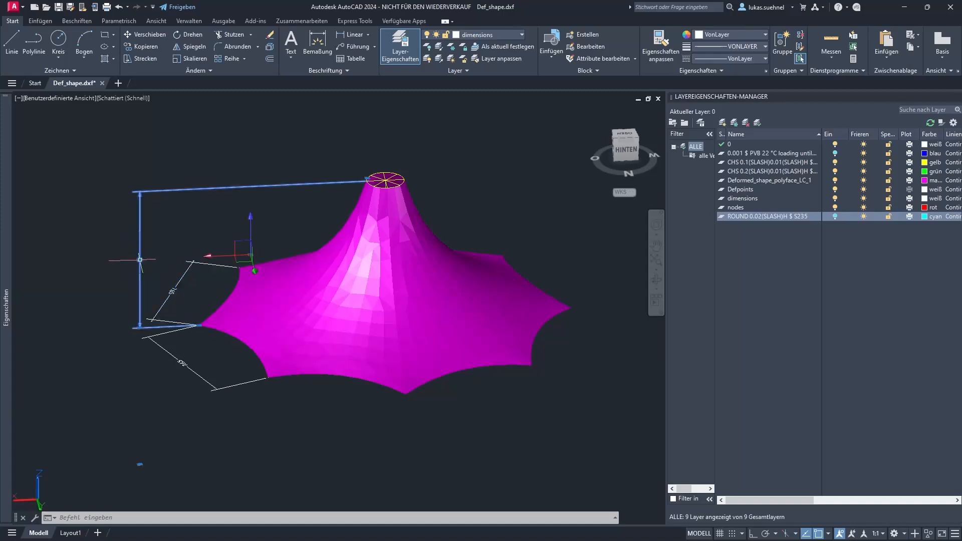
left_click(140, 260)
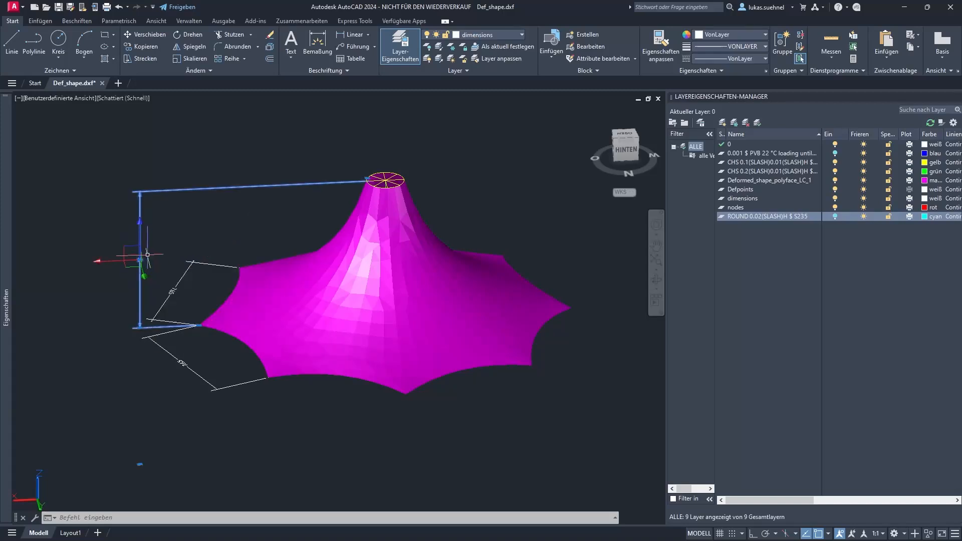
key("Escape")
mouse_move(8, 277)
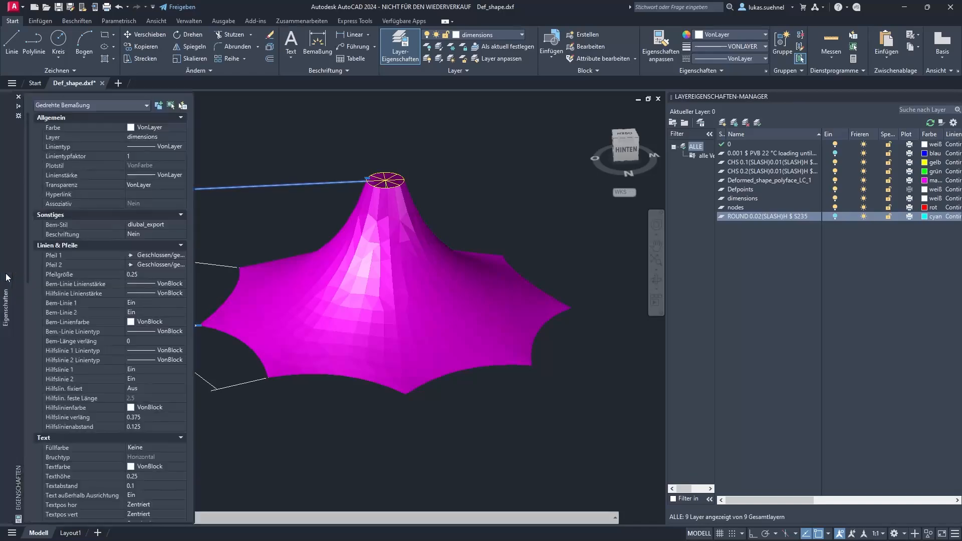
scroll(143, 276, "down", 10)
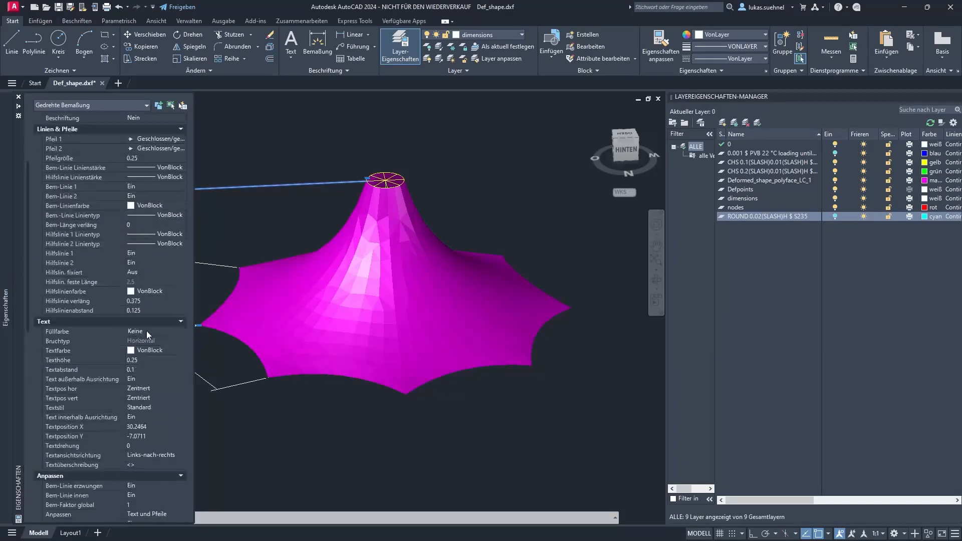
key("Escape")
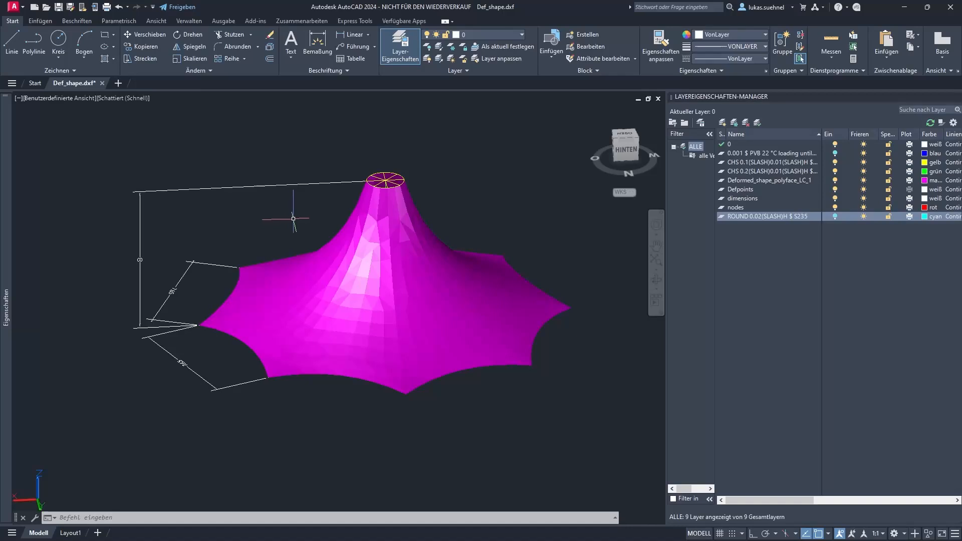
Step: Minimize AutoCAD, switch to the webinar presentation and advance to the DSTV (*.stp) slide
left_click(908, 9)
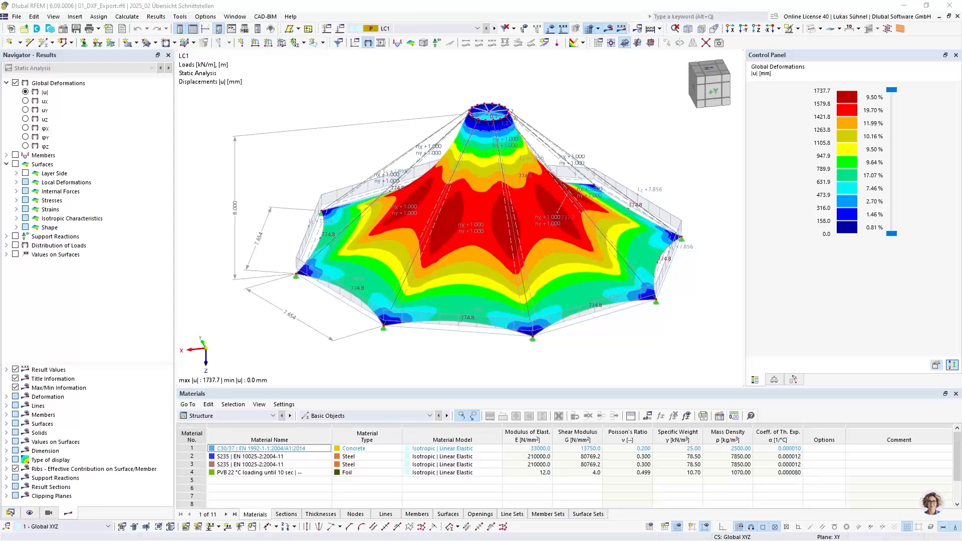
key("alt+Tab")
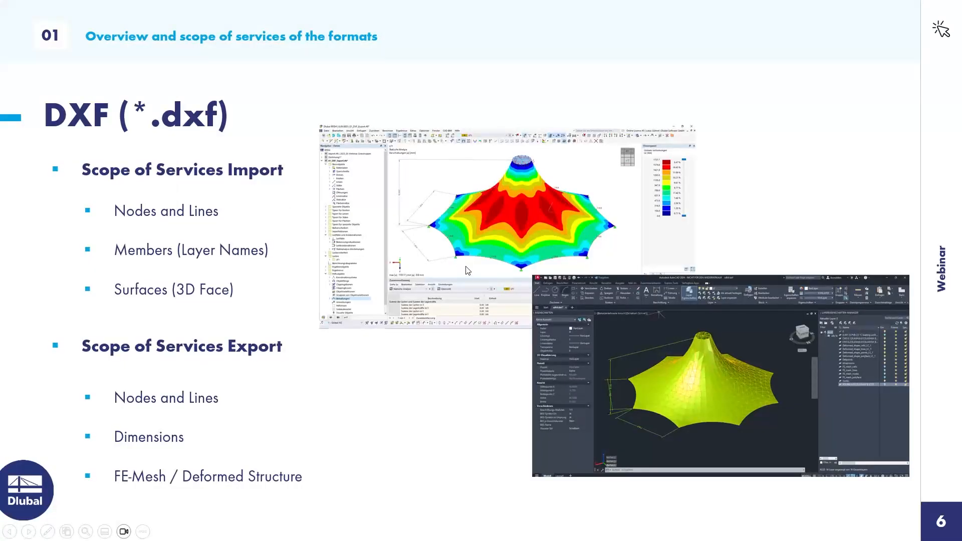
left_click(480, 271)
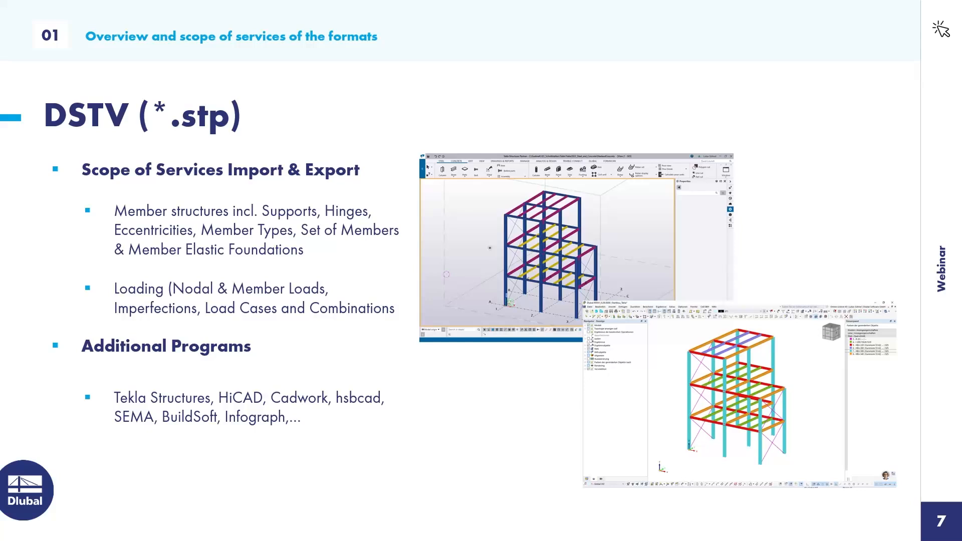
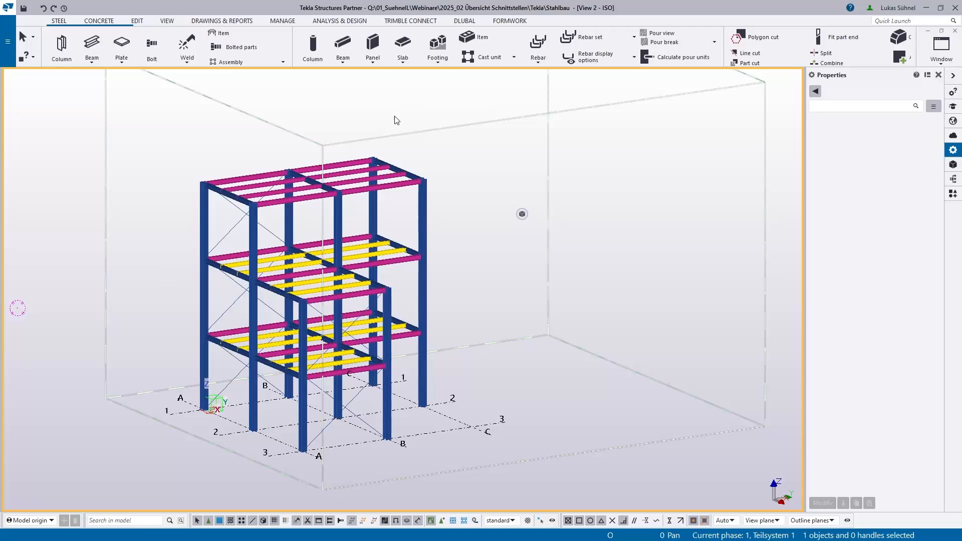
Step: Review the Dlubal add-in commands in Tekla Structures for exchanging models with RFEM and RSTAB
left_click(465, 21)
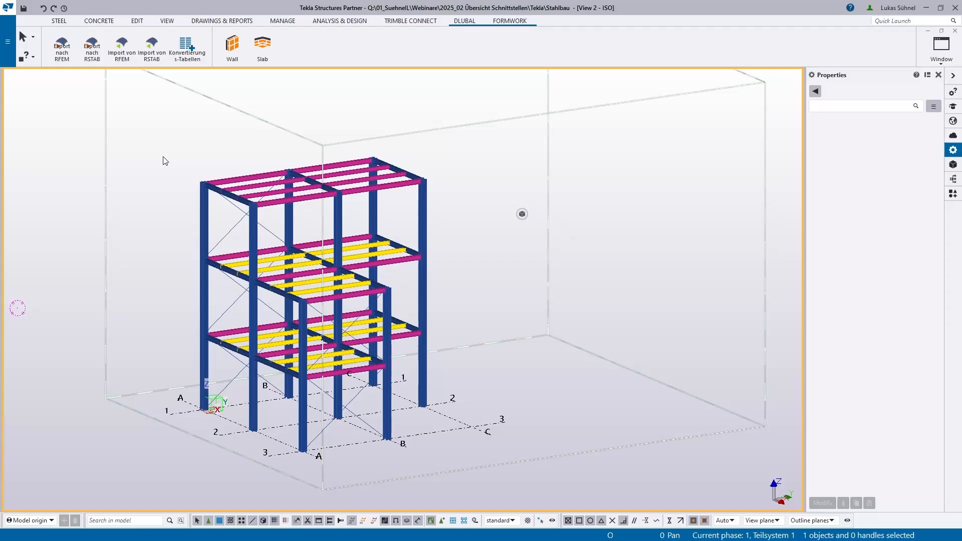
left_click(56, 21)
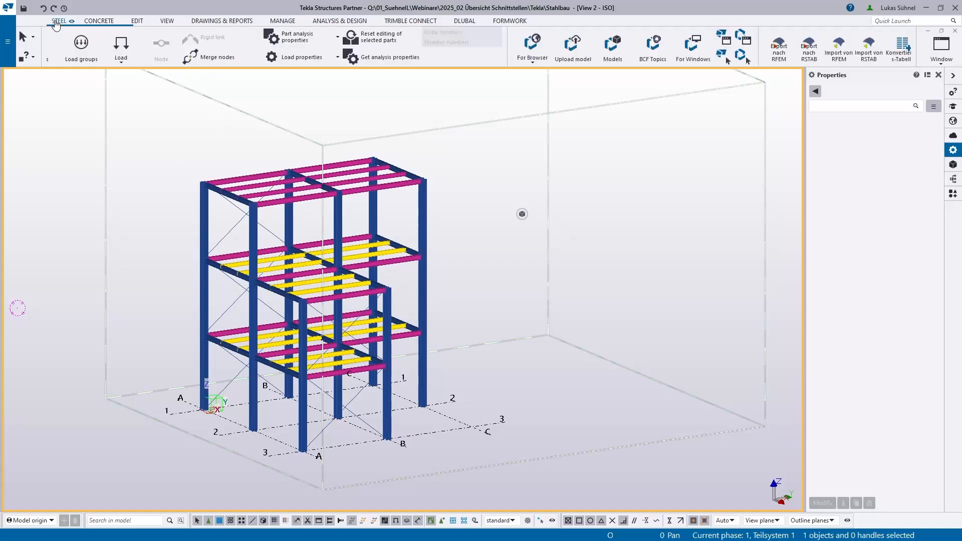
Step: Select the entire steel frame and open its FEM export, checking the DSTV version and the export parameters
scroll(159, 134, "down", 2)
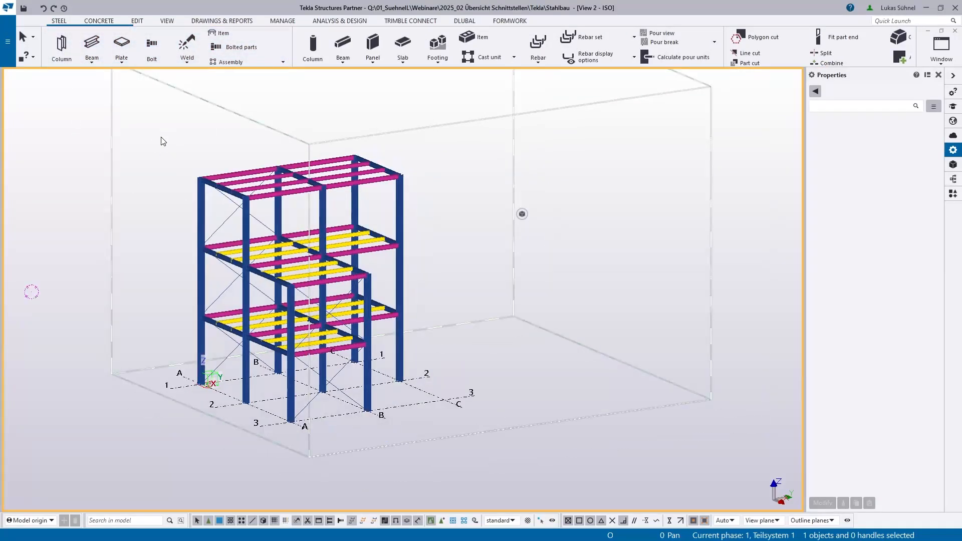
left_click_drag(147, 119, 468, 458)
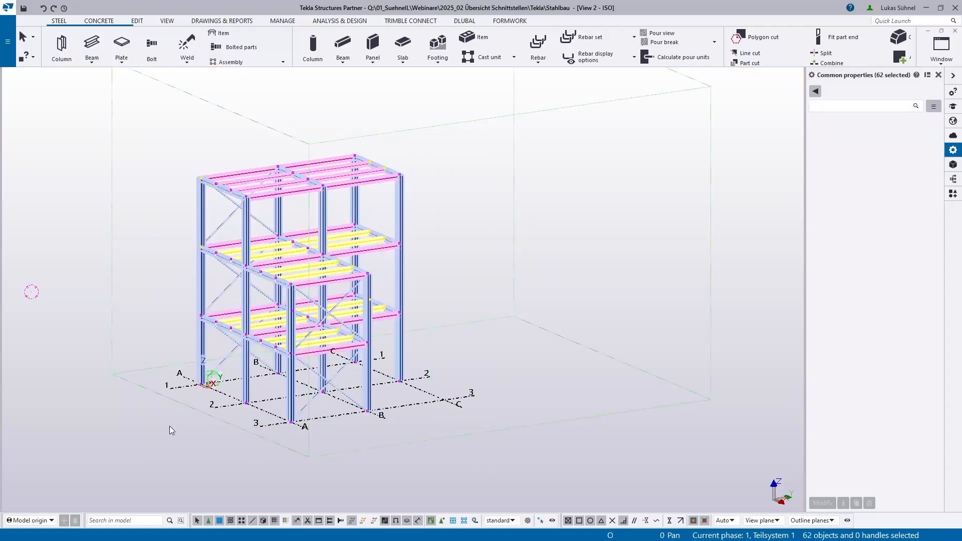
left_click(9, 44)
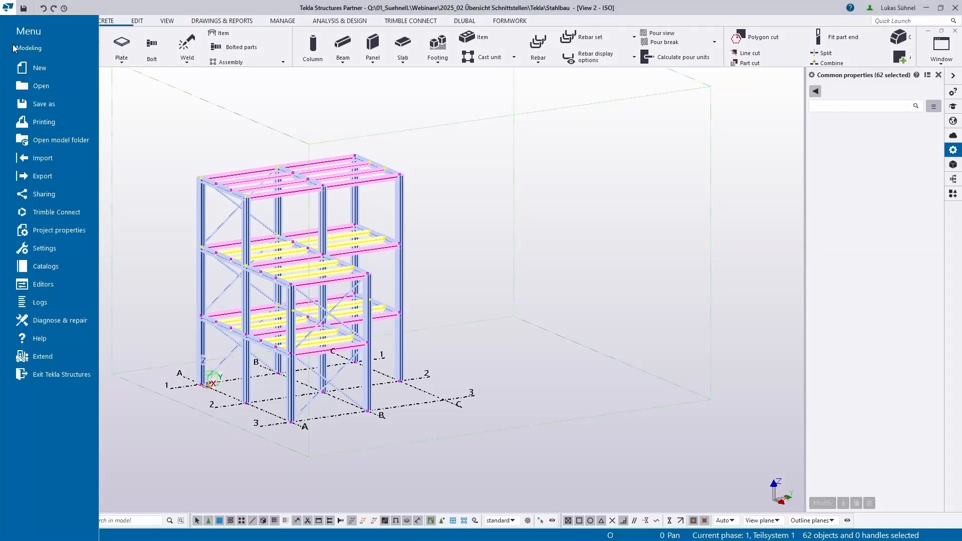
left_click(50, 172)
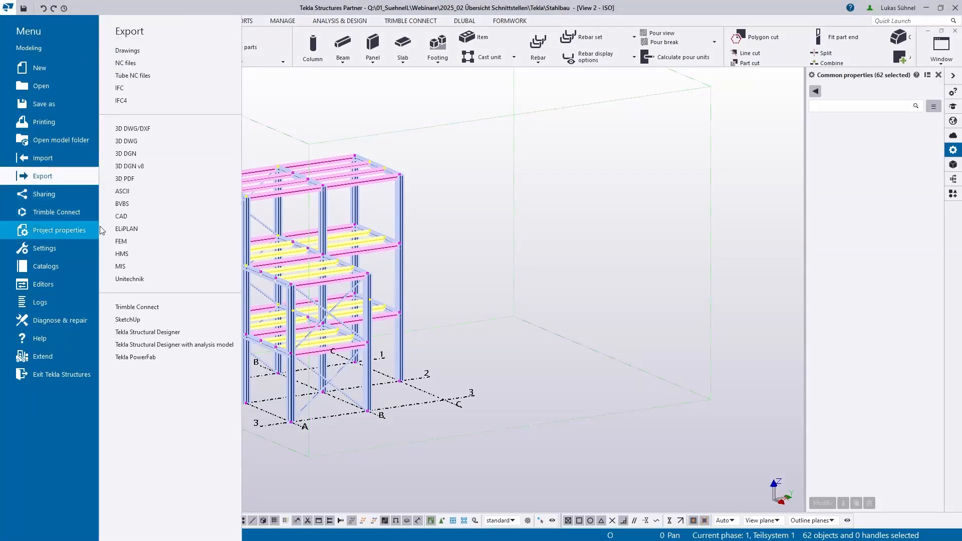
left_click(121, 246)
left_click(355, 205)
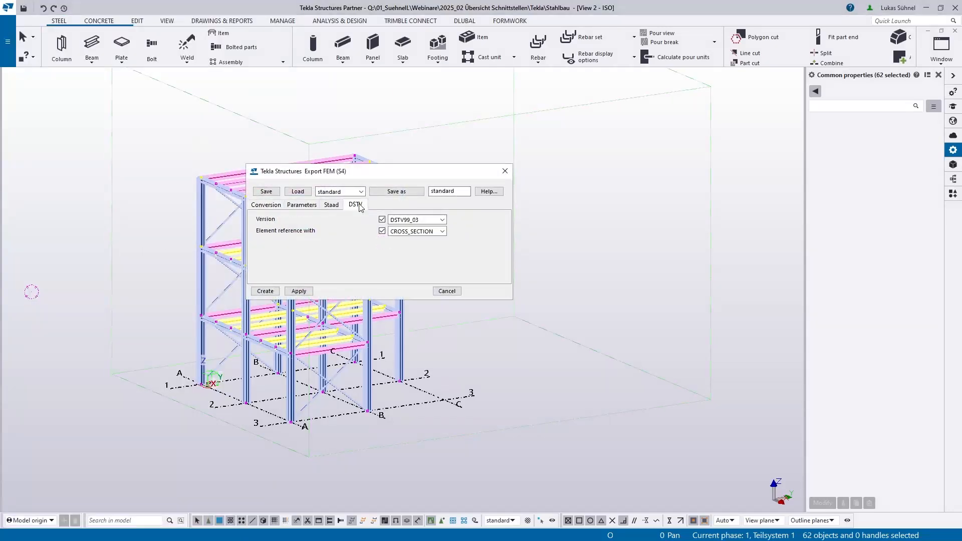
left_click(302, 205)
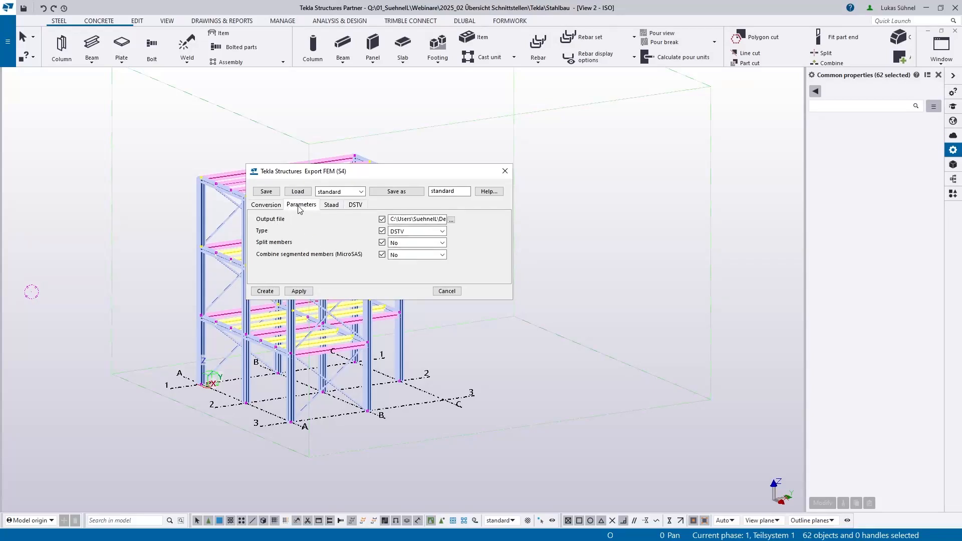
Step: Set the output file to "TeklaOut.stp" on the desktop, create the DSTV export and close the export dialog
left_click(451, 220)
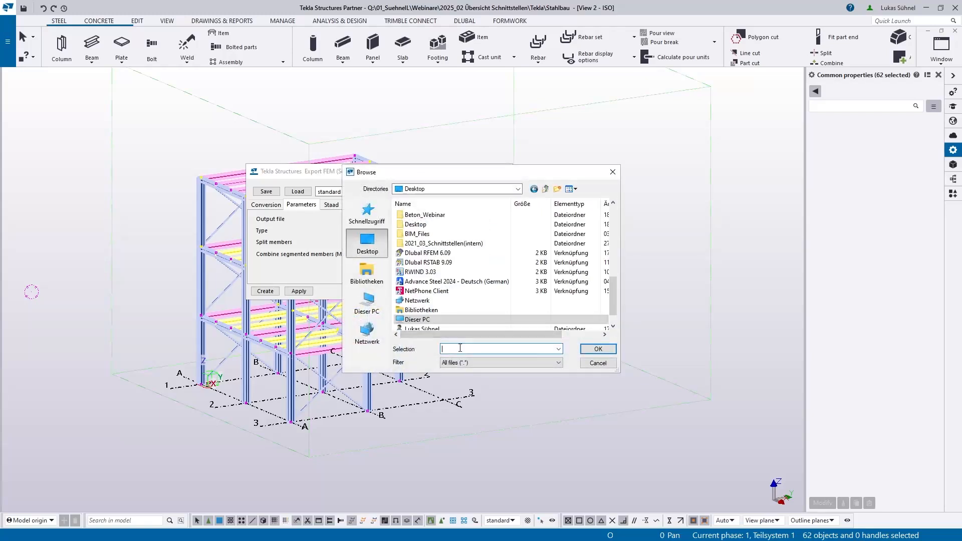
type("T")
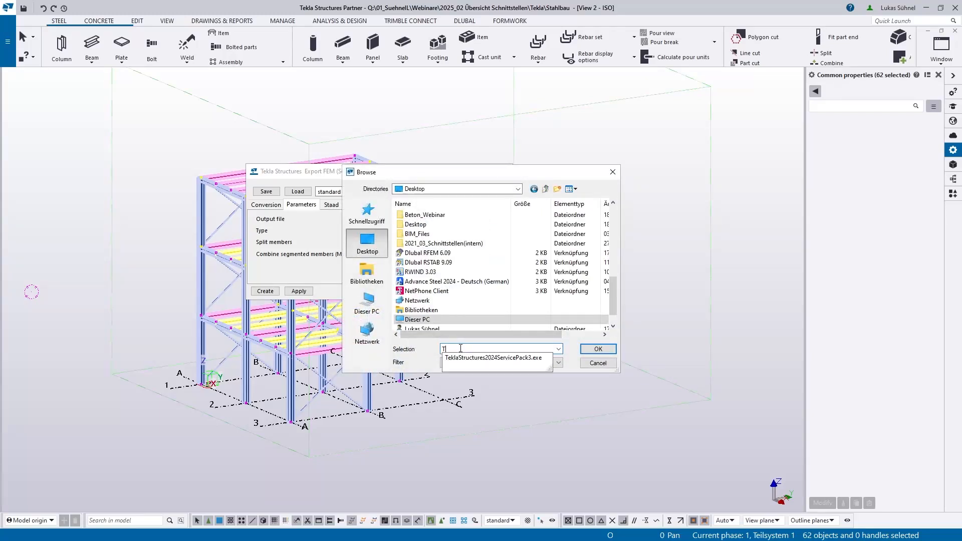
type("eklaOut.stp")
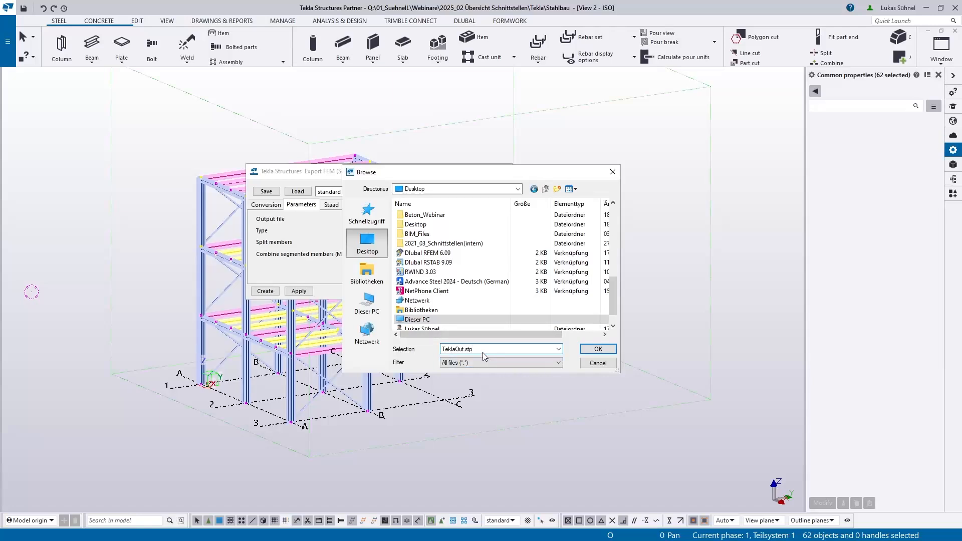
left_click(598, 350)
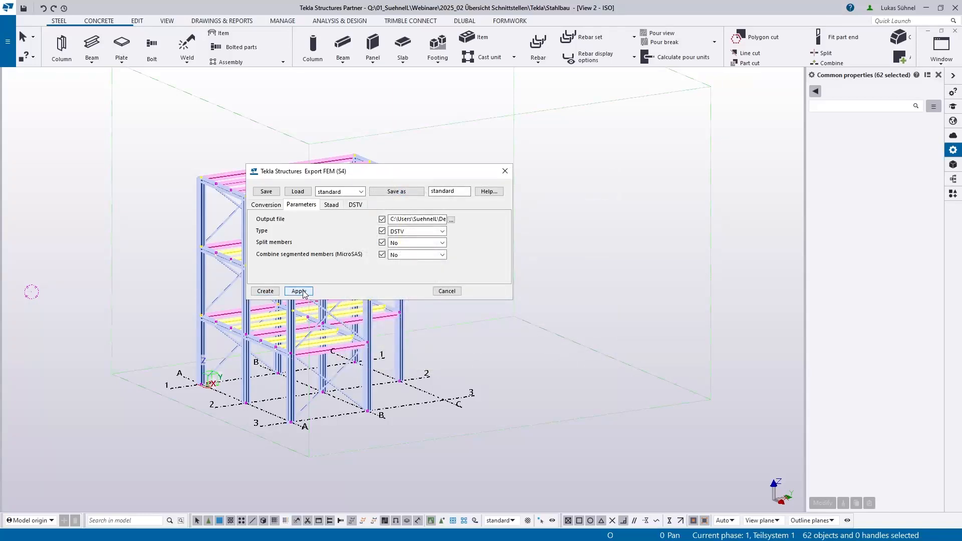
left_click(266, 293)
left_click(447, 291)
left_click(573, 197)
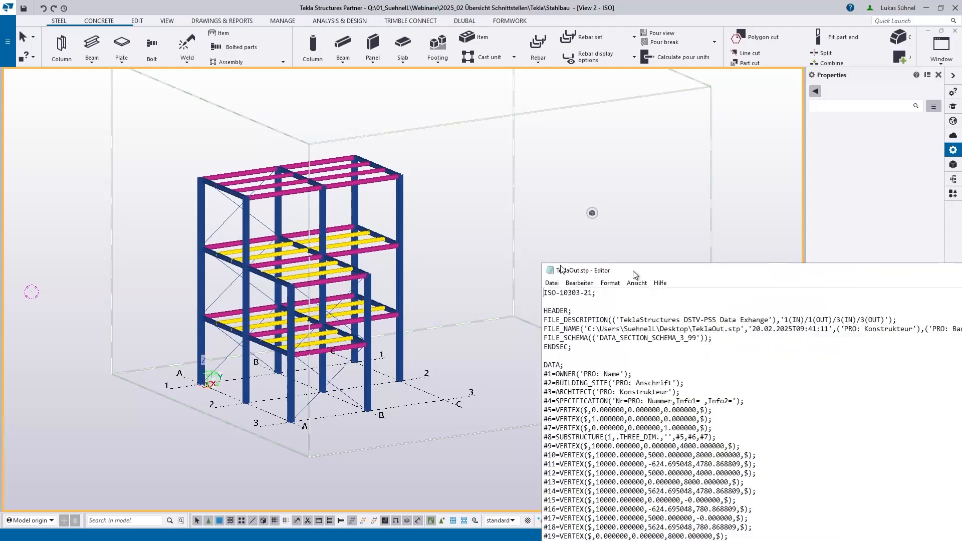
Step: Move the TeklaOut.stp text window into full view and examine its header lines, including the schema, project placeholders and Tekla version
left_click_drag(659, 215, 225, 136)
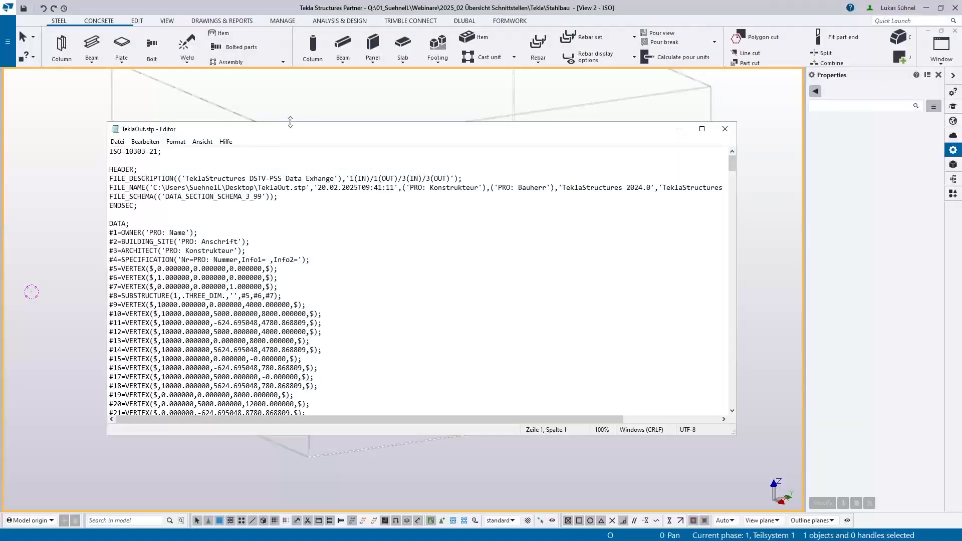
left_click_drag(291, 123, 293, 96)
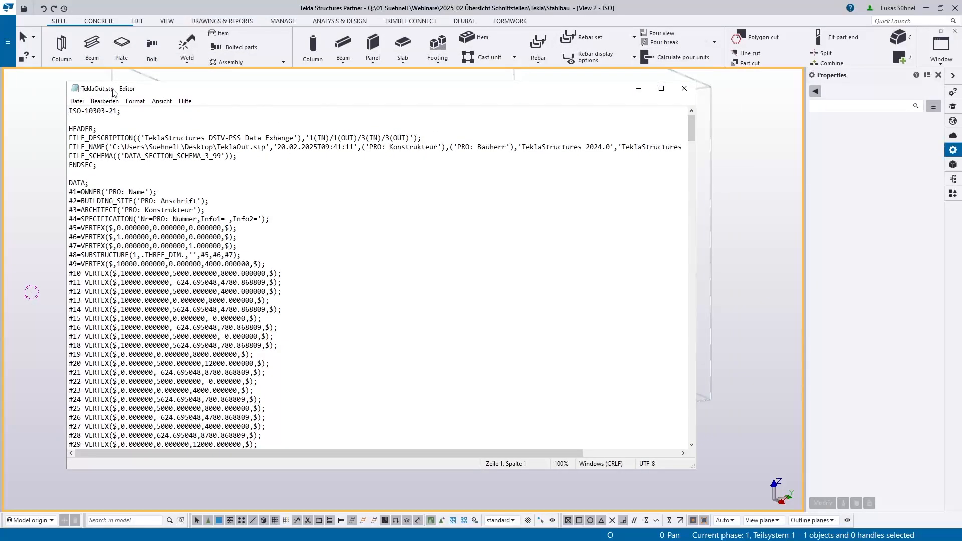
left_click_drag(145, 138, 261, 137)
left_click(157, 138)
scroll(121, 221, "down", 2)
scroll(124, 211, "up", 2)
left_click_drag(372, 147, 423, 147)
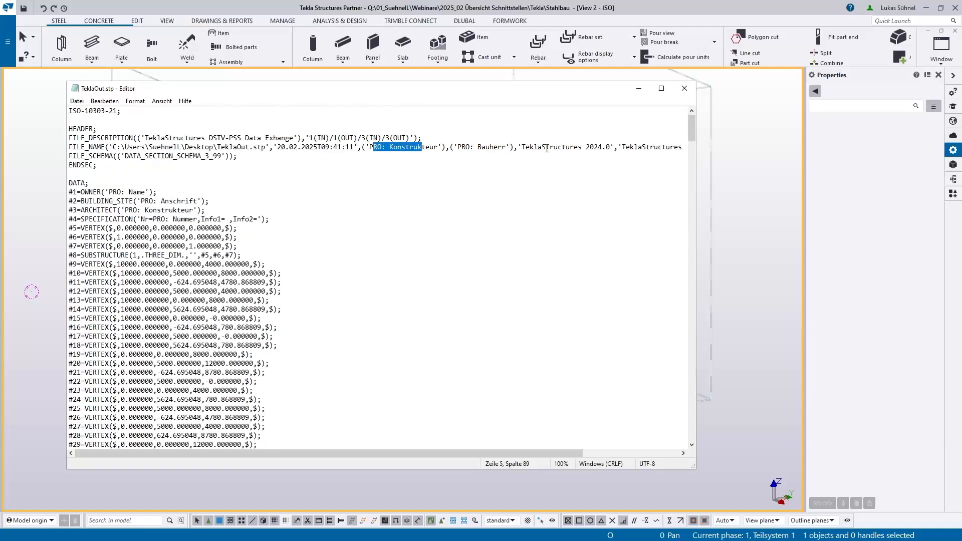
left_click_drag(554, 146, 610, 147)
scroll(178, 193, "down", 2)
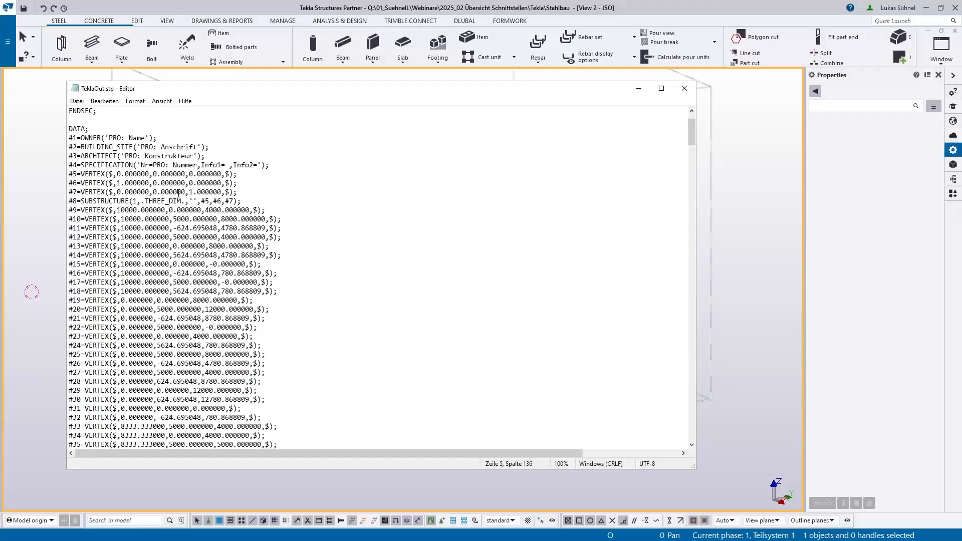
Step: Examine the VERTEX entries that define the point coordinates in the DATA section of TeklaOut.stp
scroll(179, 193, "down", 1)
left_click_drag(73, 183, 311, 341)
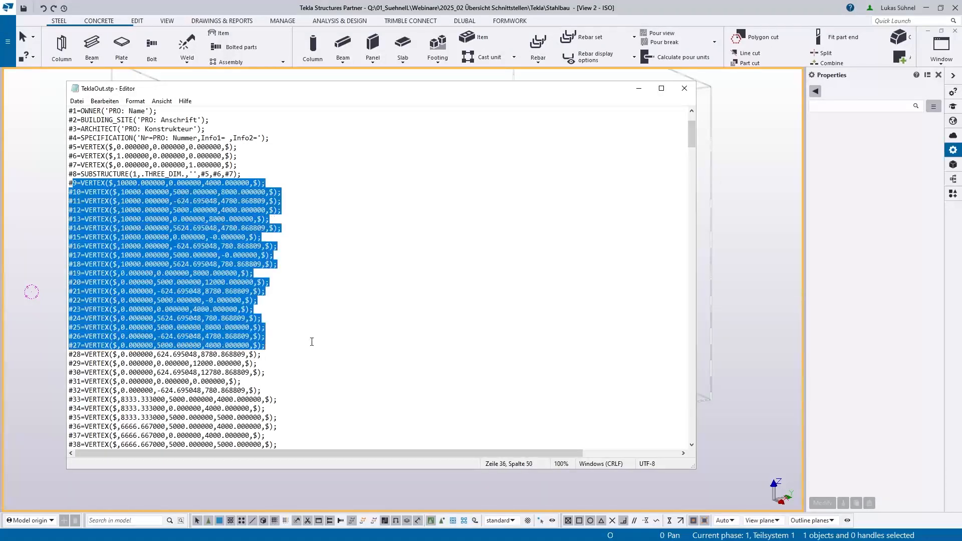
left_click(125, 282)
left_click_drag(81, 236, 109, 237)
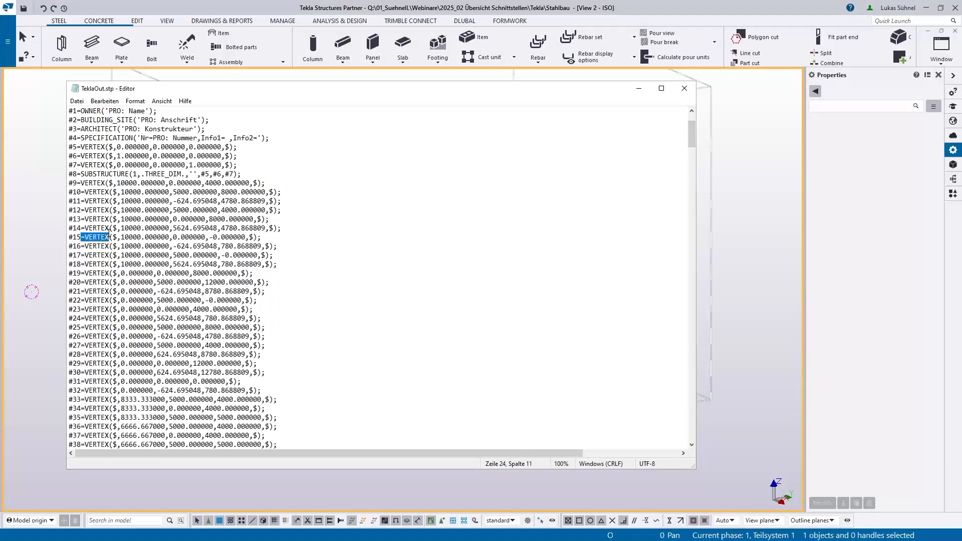
Step: Go to the MATERIAL and CROSS_SECTION entries in TeklaOut.stp and examine their names and parameter placeholders
left_click_drag(693, 133, 675, 296)
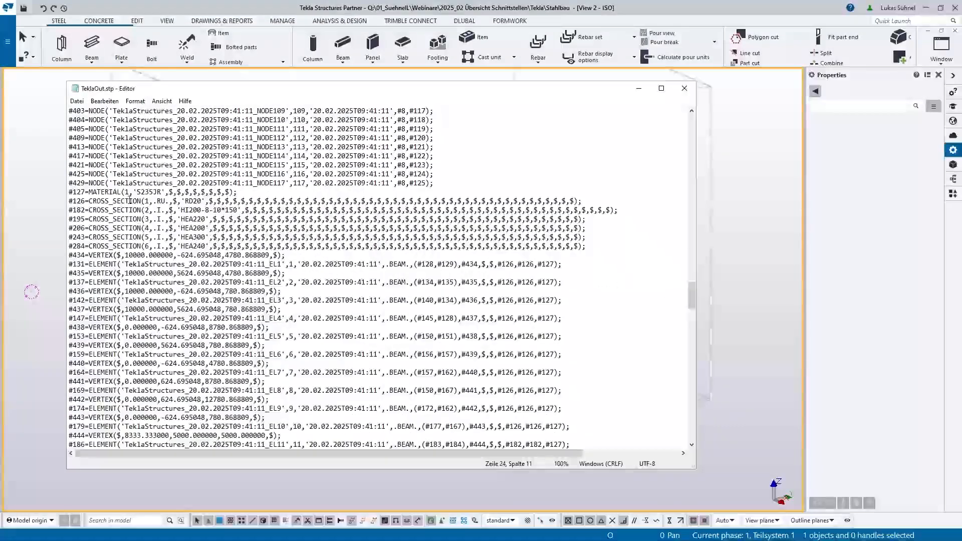
left_click_drag(85, 191, 237, 192)
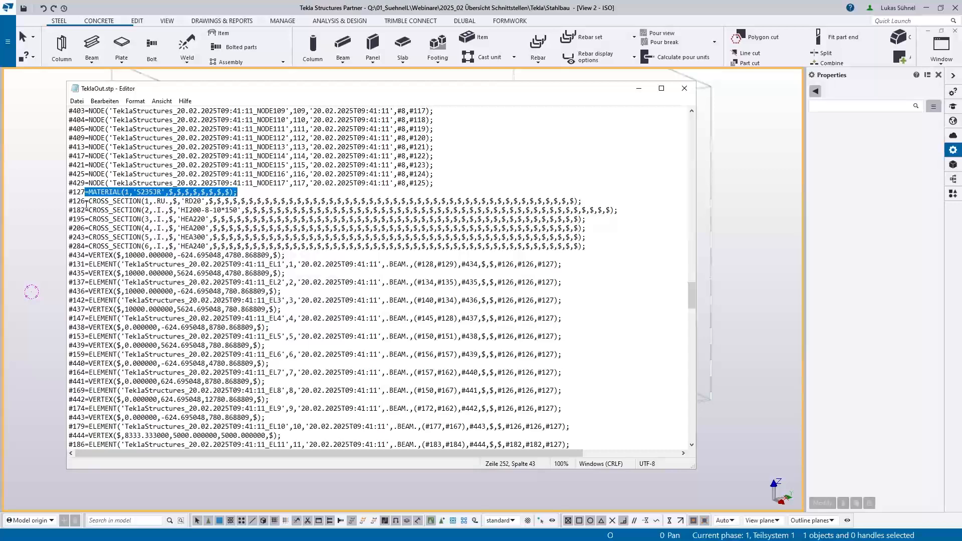
left_click_drag(85, 201, 281, 246)
left_click(157, 211)
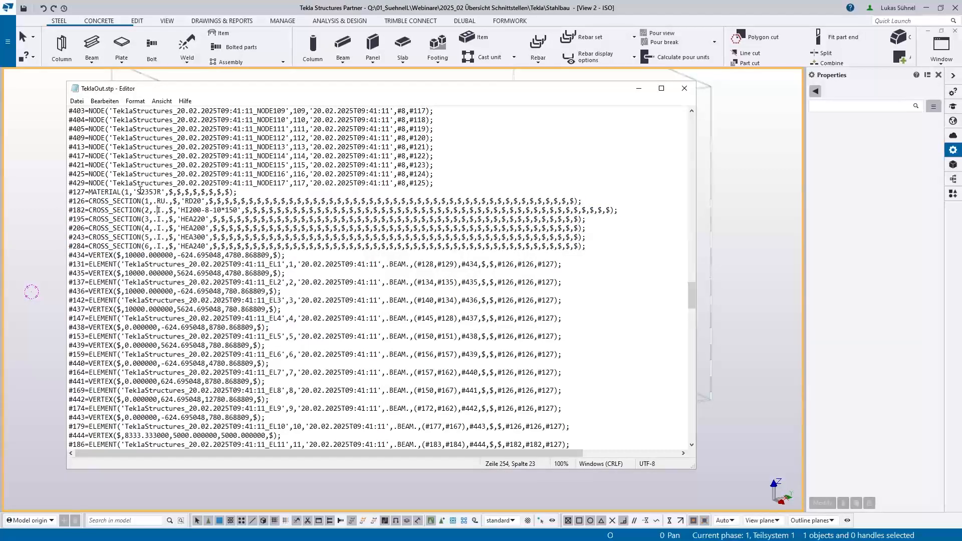
left_click_drag(136, 192, 160, 192)
left_click_drag(261, 219, 434, 220)
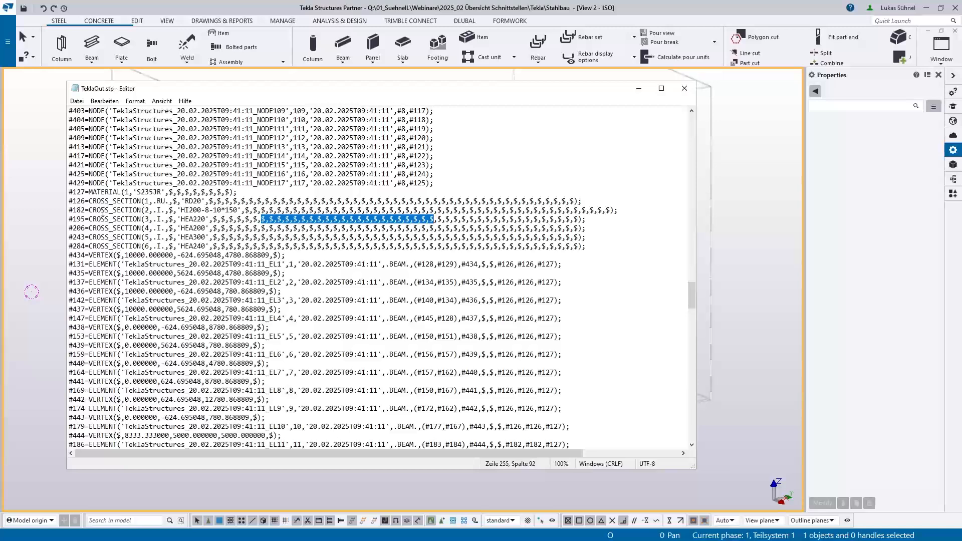
Step: Examine an ELEMENT entry with its node, cross-section and material references, and close the TeklaOut.stp text file
scroll(99, 215, "down", 2)
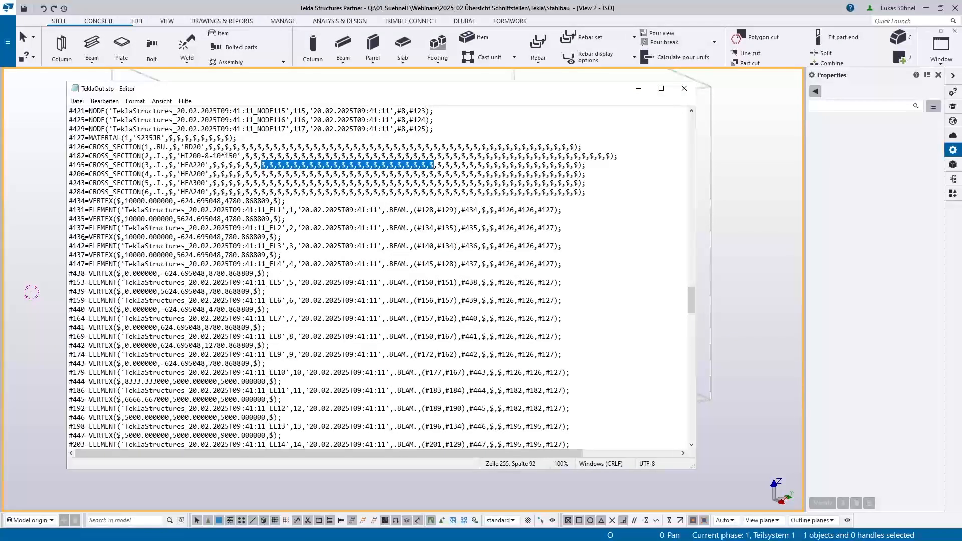
left_click_drag(85, 246, 511, 246)
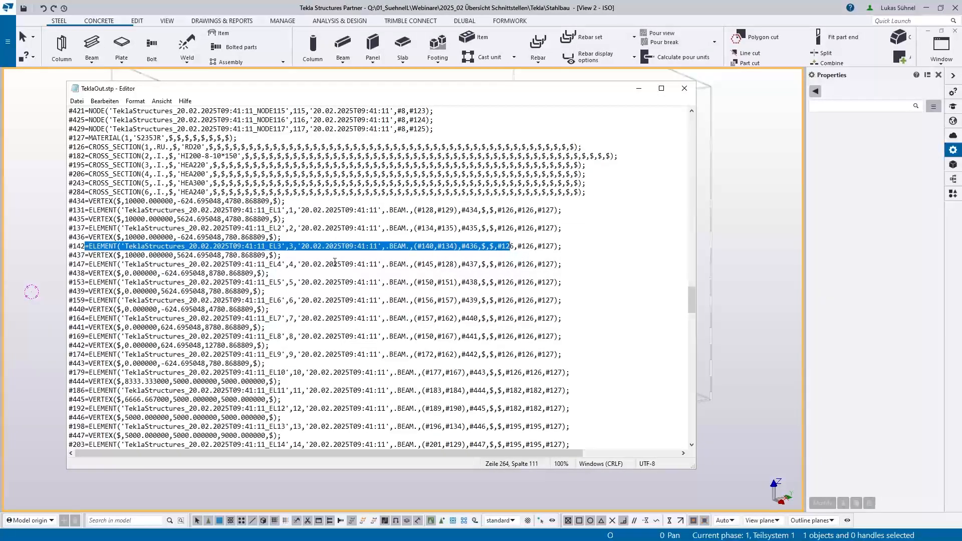
left_click_drag(389, 246, 535, 245)
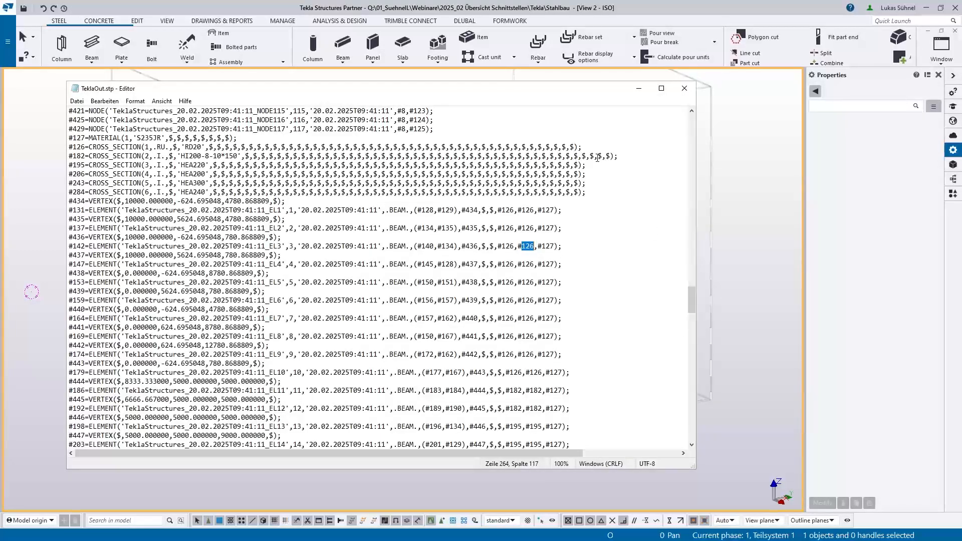
left_click(690, 90)
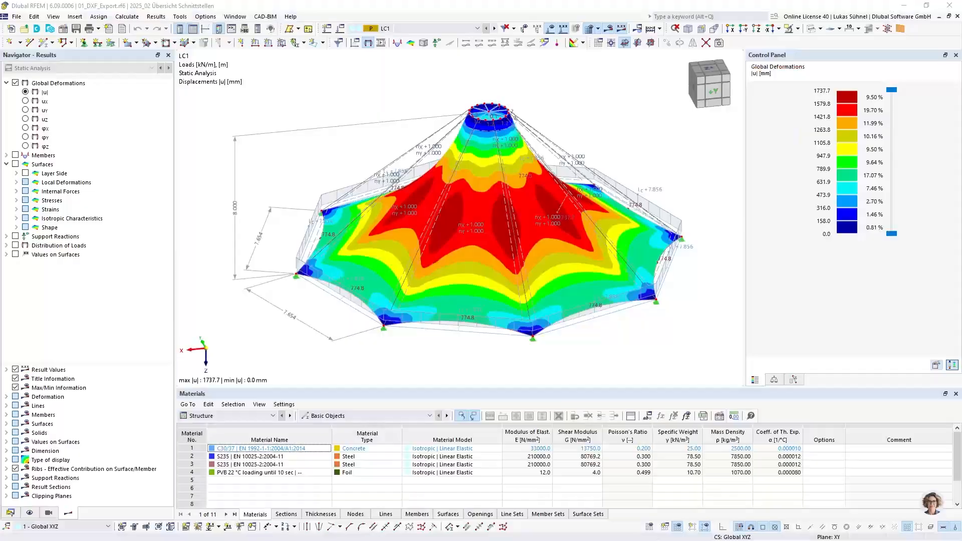
Step: In RFEM, close the 01_DXF_Export.rf6 model and start the DSTV import of TeklaOut.stp, keeping the default insert point, rotation and axis settings
left_click(957, 16)
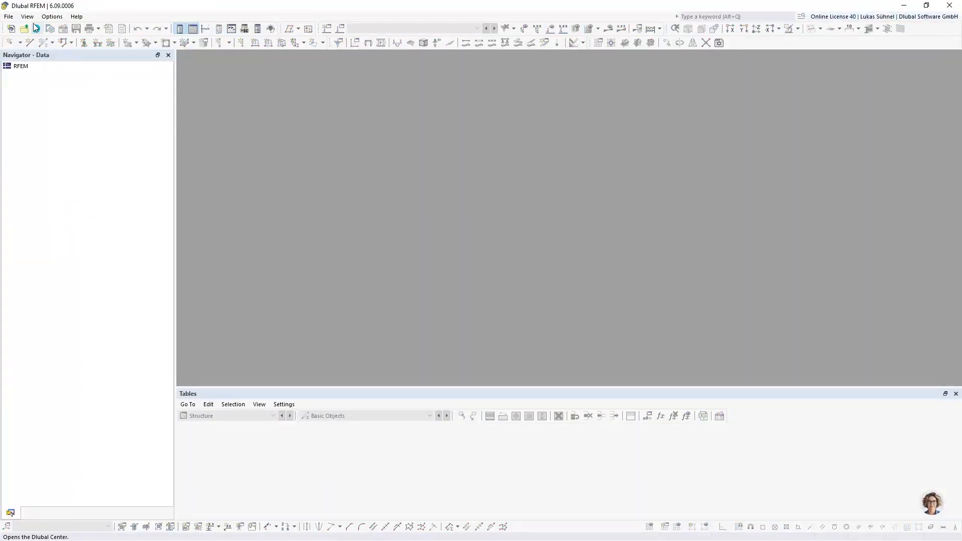
left_click(8, 16)
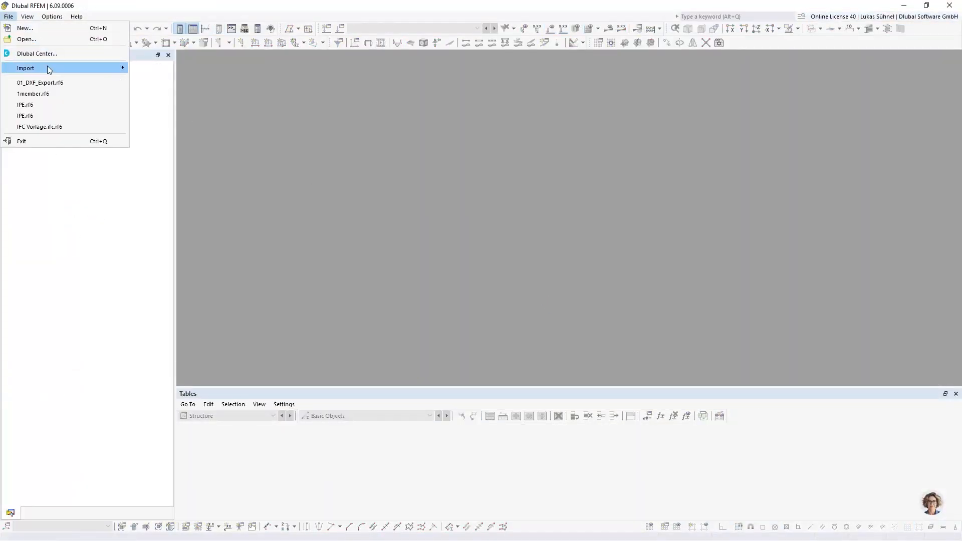
mouse_move(70, 67)
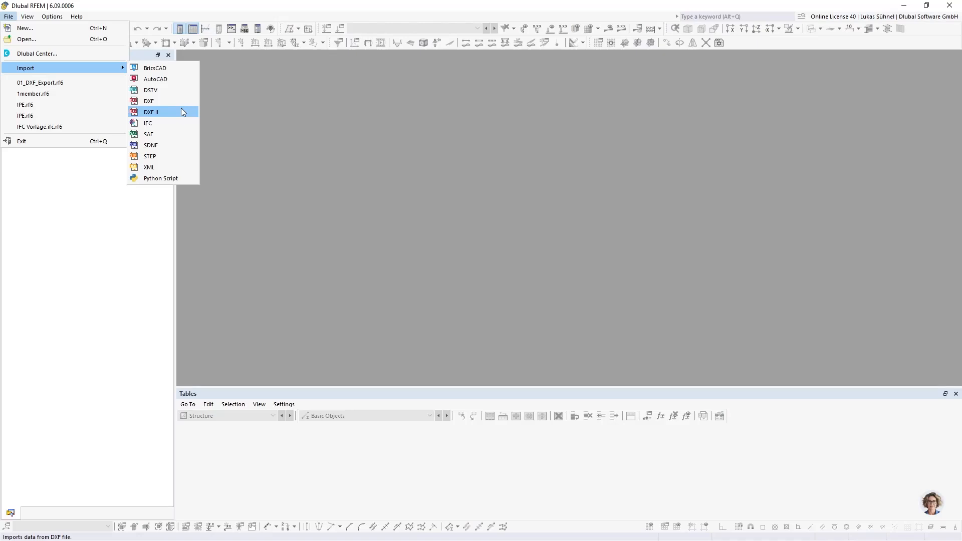
left_click(168, 90)
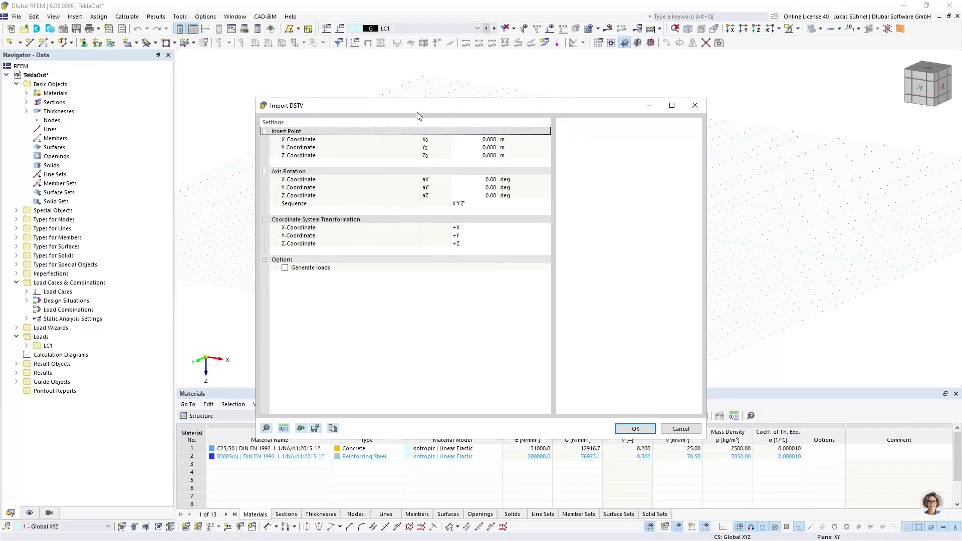
left_click_drag(417, 112, 413, 86)
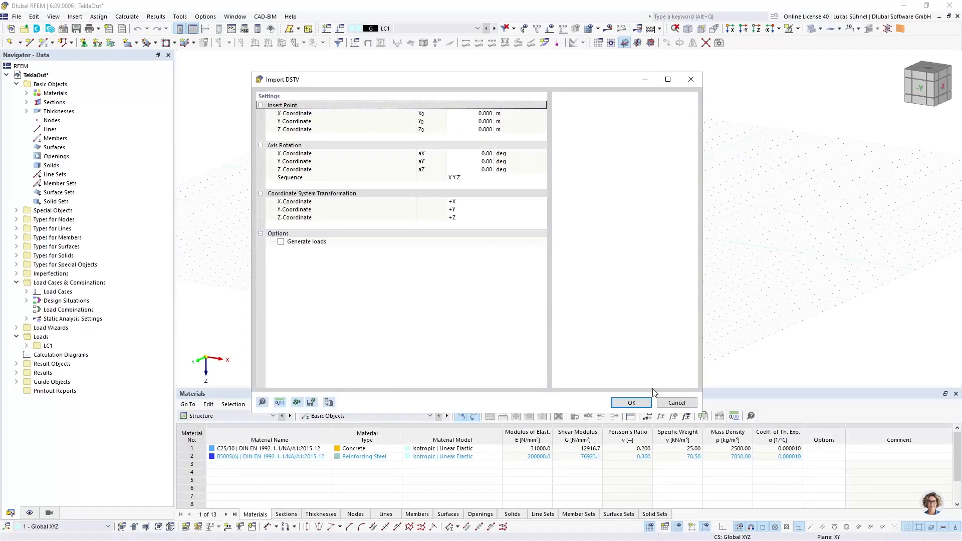
left_click(632, 403)
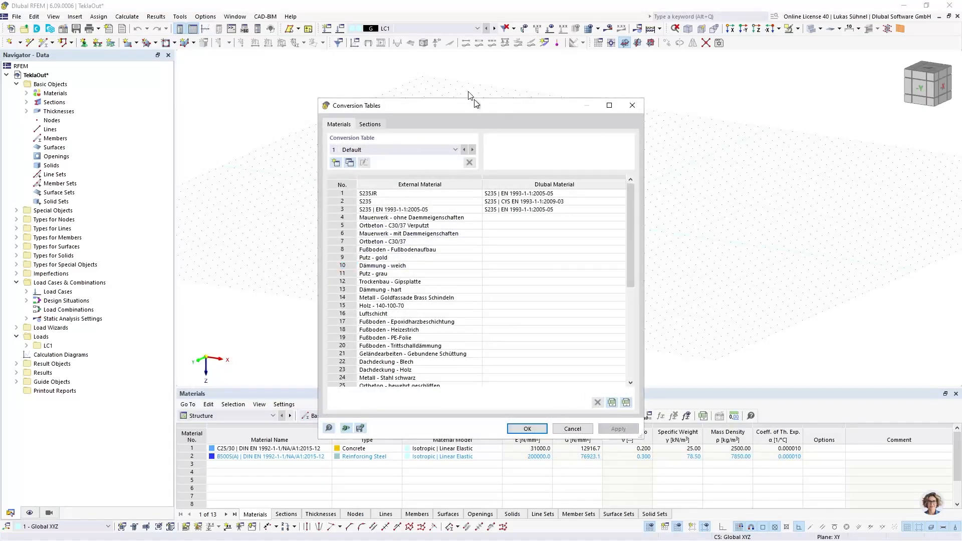
Step: Check the Default conversion tables for materials and sections, accept them and complete the DSTV import
left_click_drag(478, 104, 420, 47)
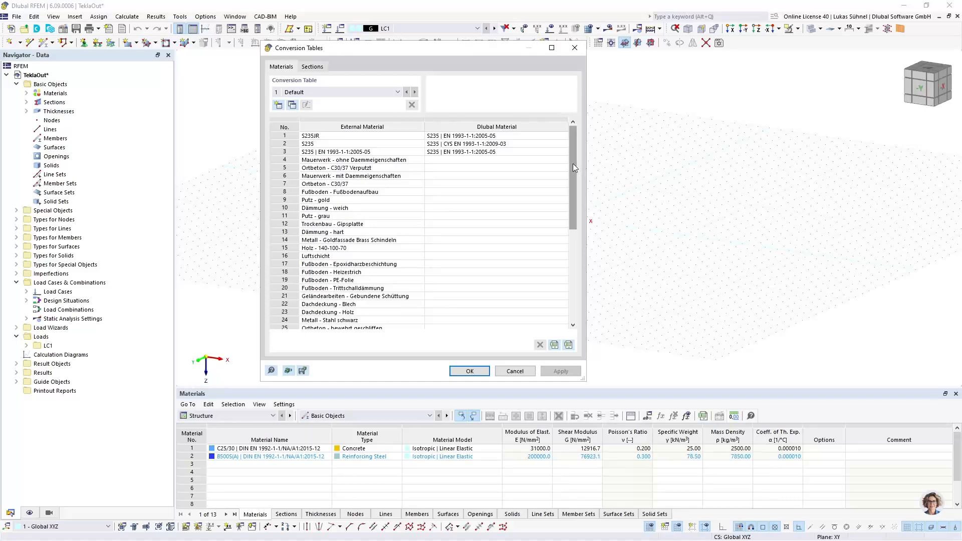
mouse_move(573, 163)
left_mouse_down()
mouse_move(570, 306)
mouse_move(572, 166)
left_mouse_up()
left_click(312, 66)
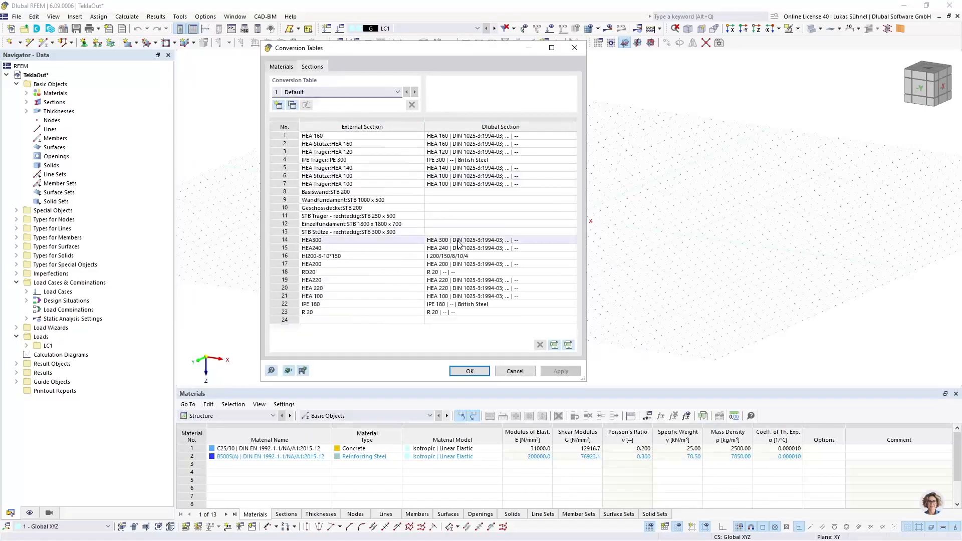
left_click_drag(354, 281, 358, 304)
left_click(484, 372)
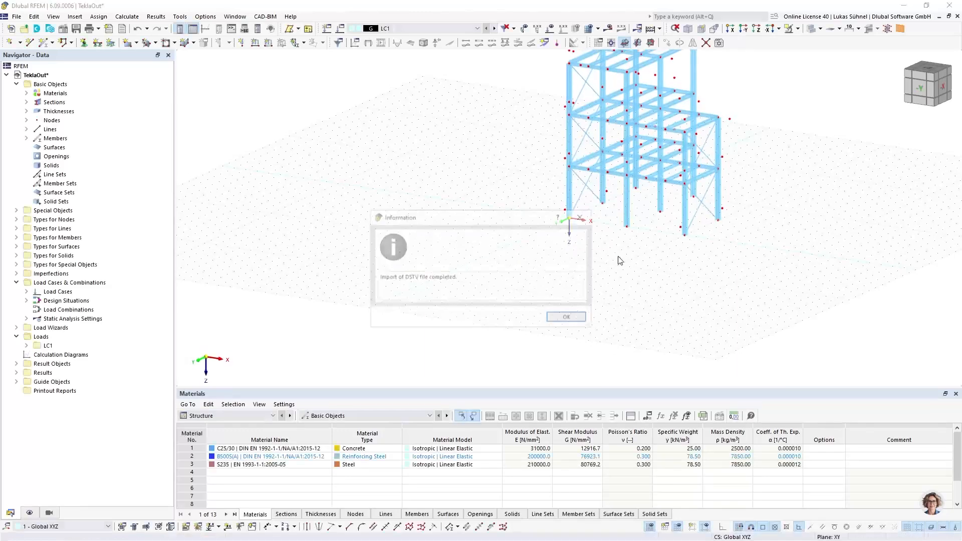
left_click(568, 319)
Step: Select all free nodes around the imported steel frame and delete them
middle_click_drag(664, 258, 464, 338)
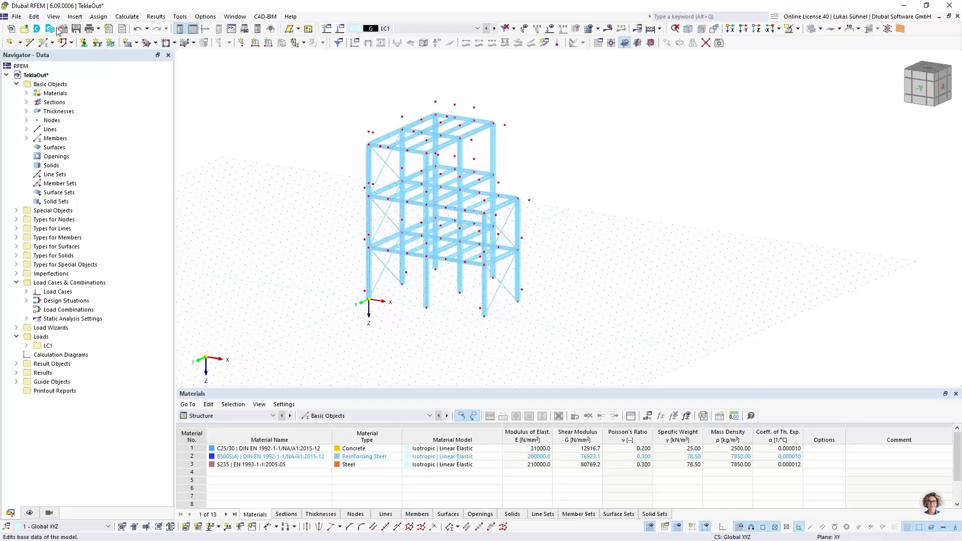
left_click(34, 17)
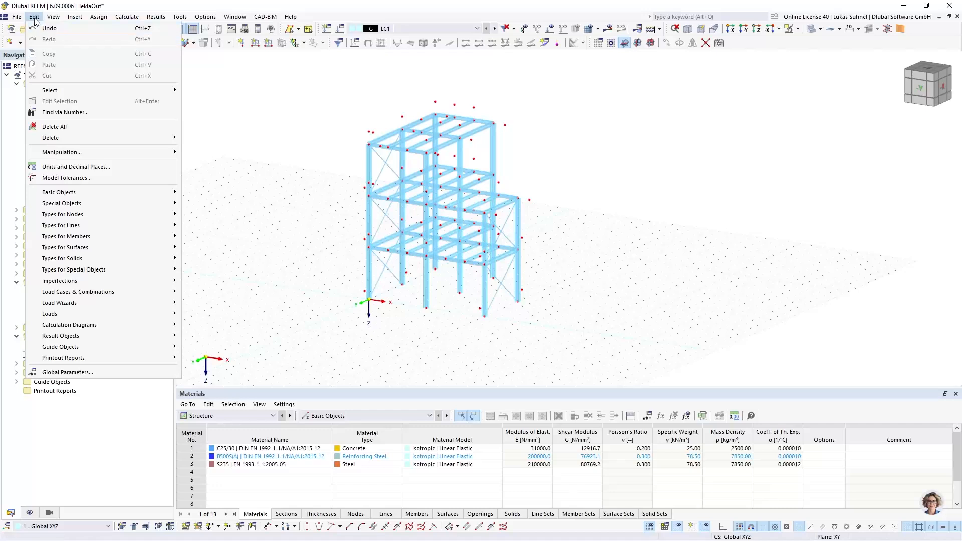
mouse_move(85, 95)
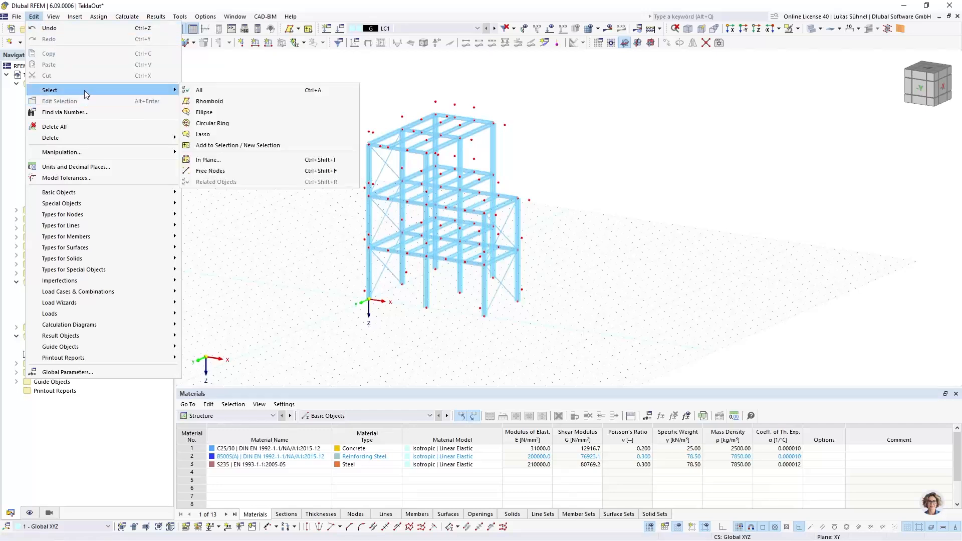
left_click(209, 173)
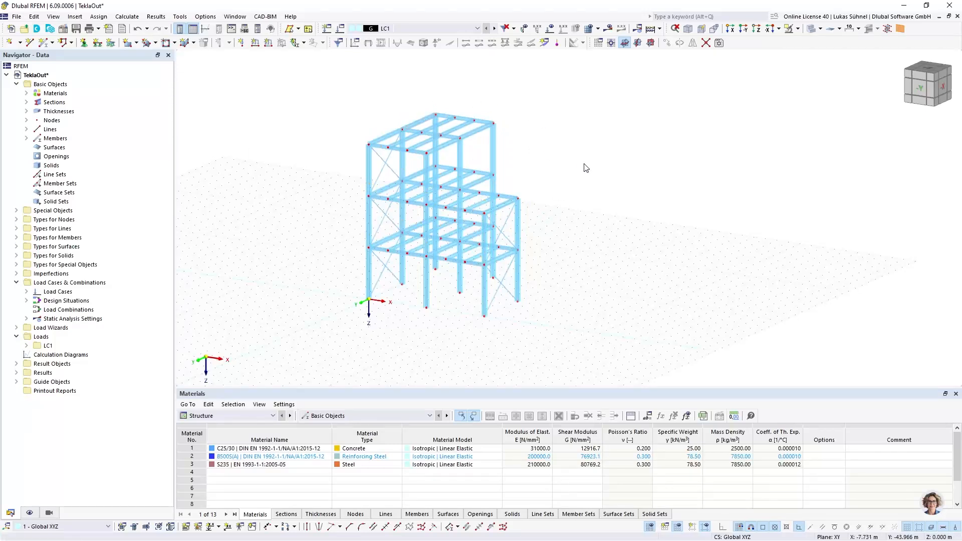
Step: Change the frame's rendering mode and colour the members by section to check the imported cross-sections
left_click(810, 28)
scroll(571, 197, "up", 5)
middle_click_drag(571, 197, 591, 139)
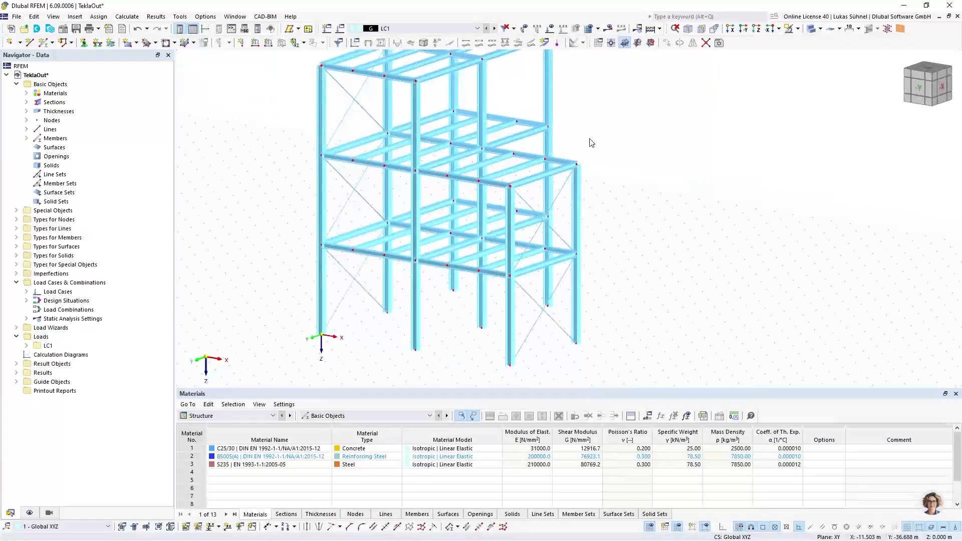
left_click(30, 513)
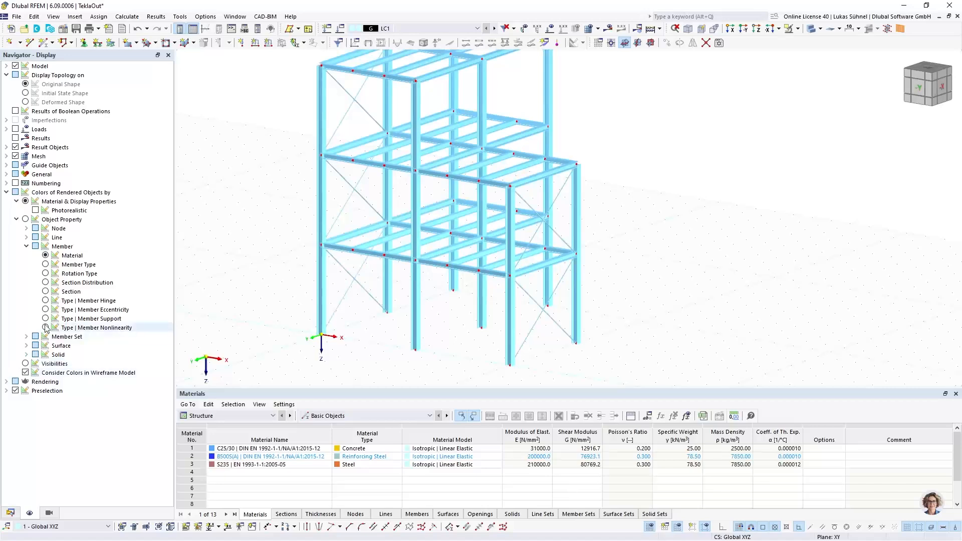
left_click(45, 291)
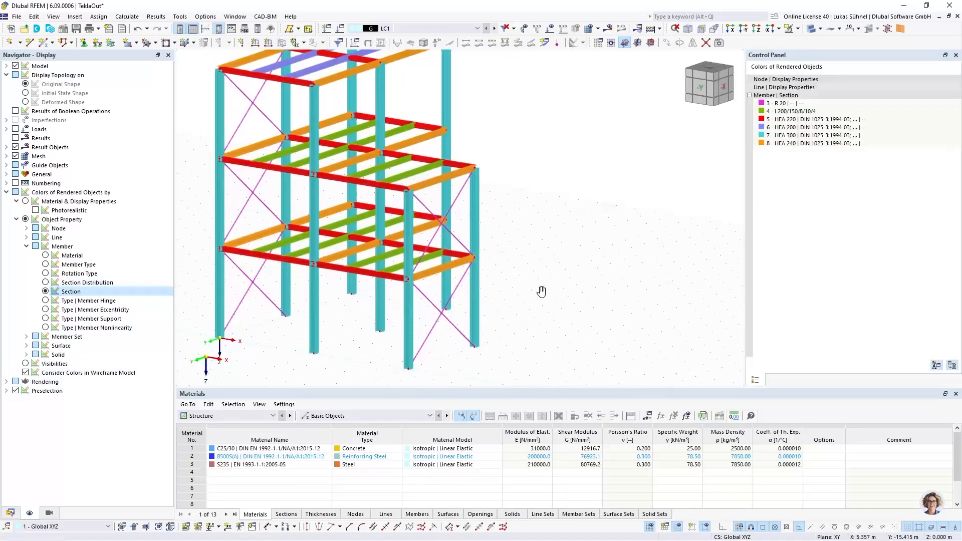
scroll(578, 246, "down", 2)
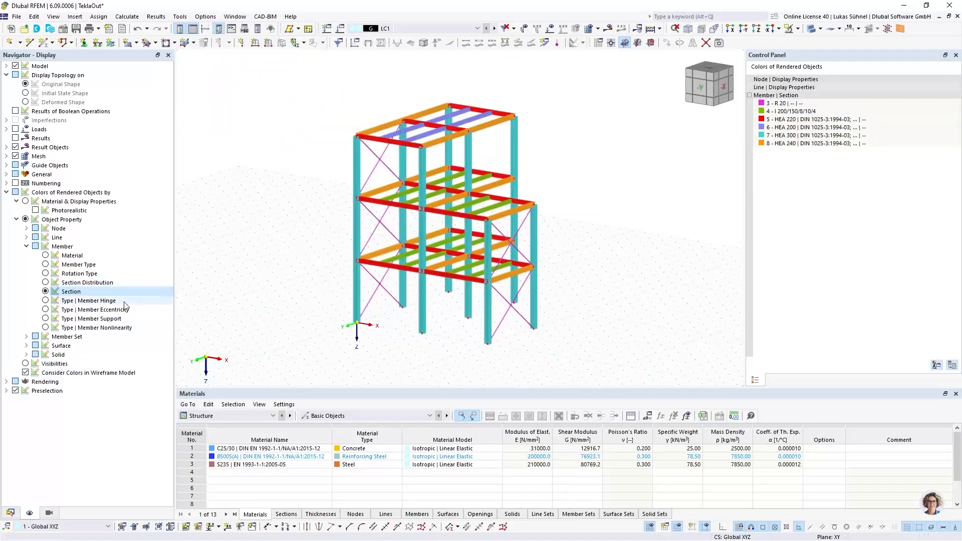
Step: Examine the frame with members coloured by member type and by member hinge, and return to the model data tree
left_click(47, 264)
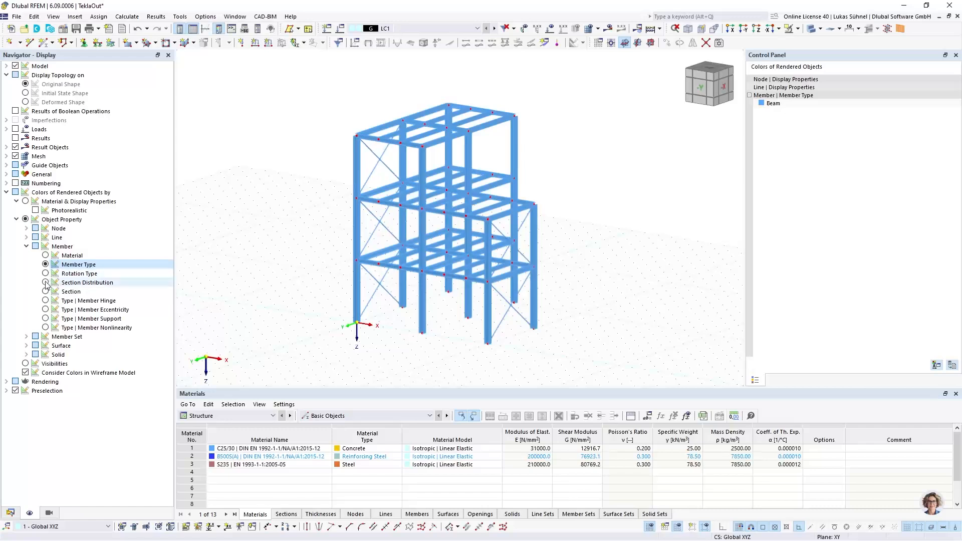
left_click(46, 300)
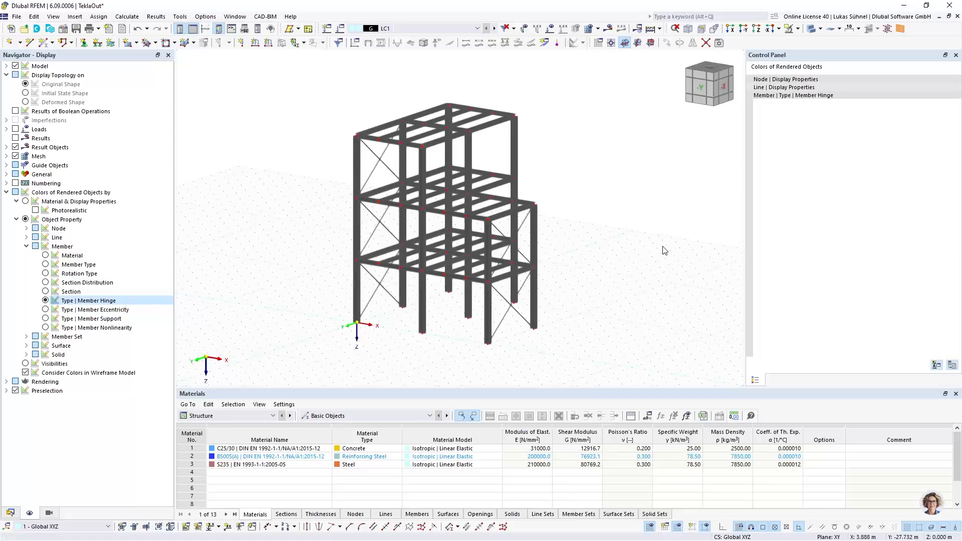
middle_click_drag(663, 250, 548, 250, "ctrl")
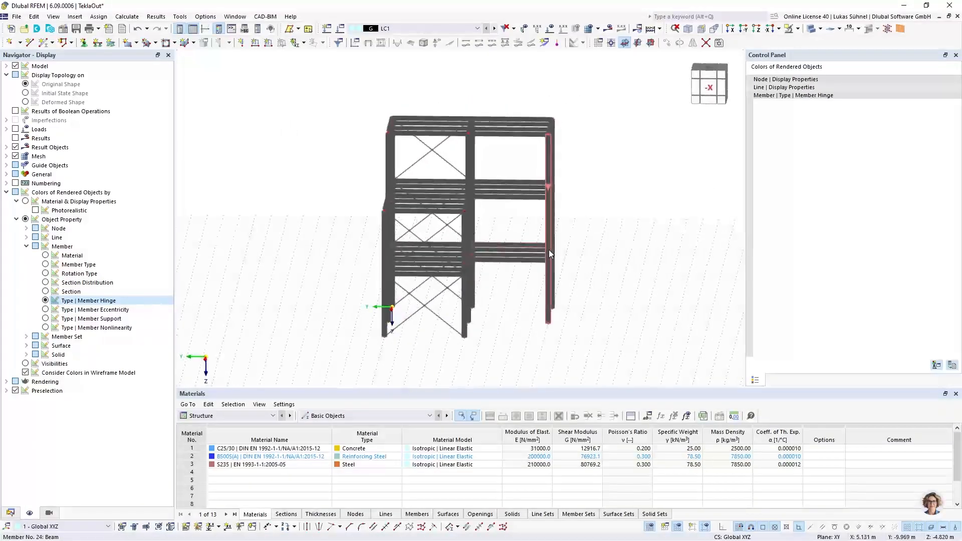
left_click(10, 513)
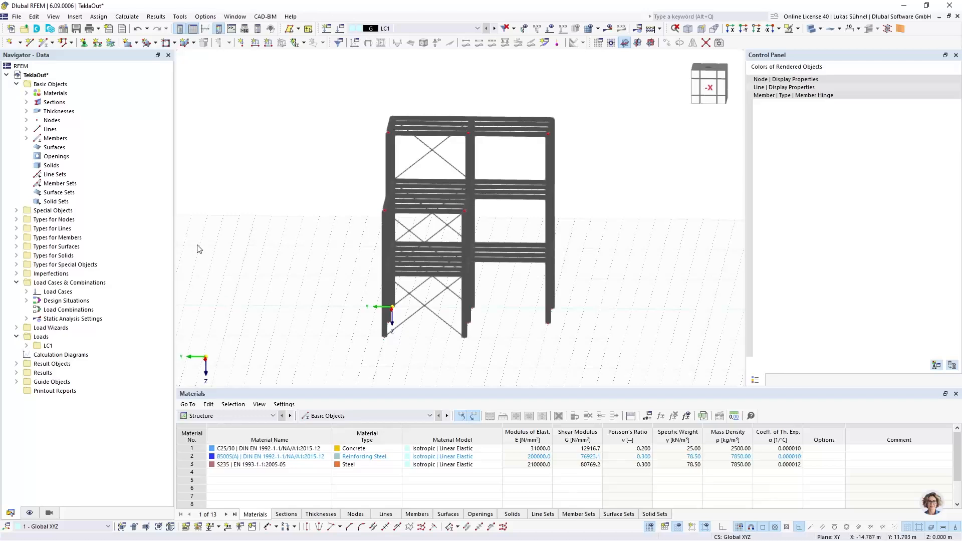
Step: Set the rendered object colours to Material & Display Properties and return to the model data tree
left_click(30, 513)
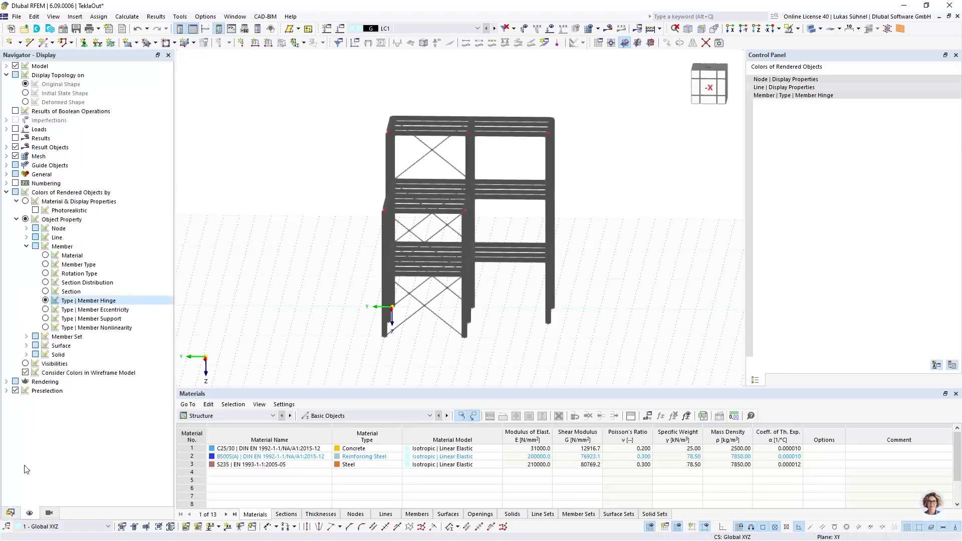
left_click(25, 201)
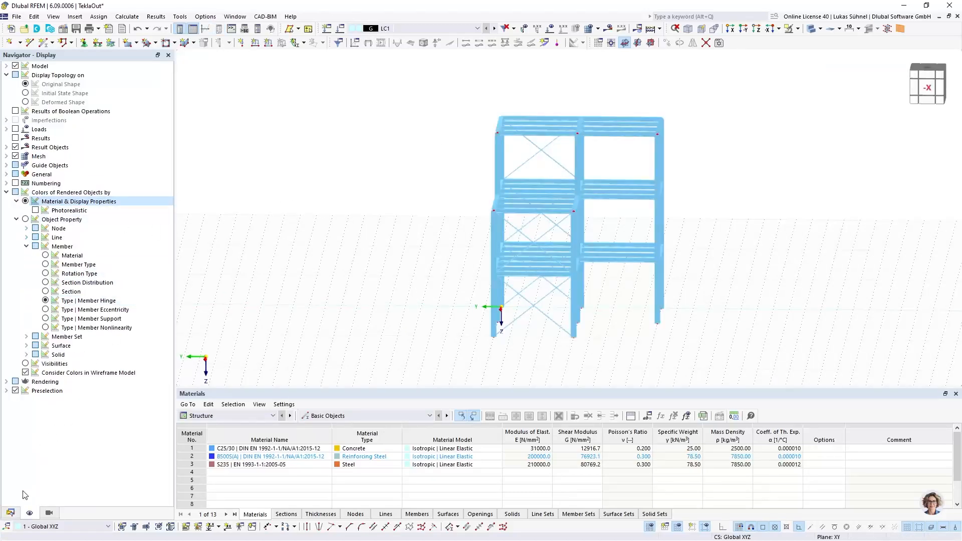
left_click(10, 513)
middle_click_drag(301, 190, 350, 199, "ctrl")
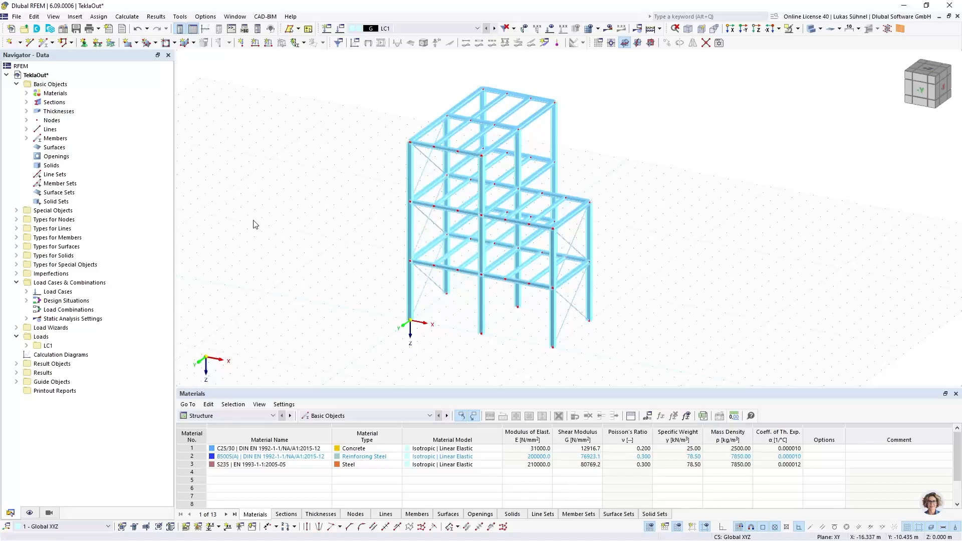
Step: Select all R 20 bracing members of the frame and change their member type to Tension
left_click(27, 102)
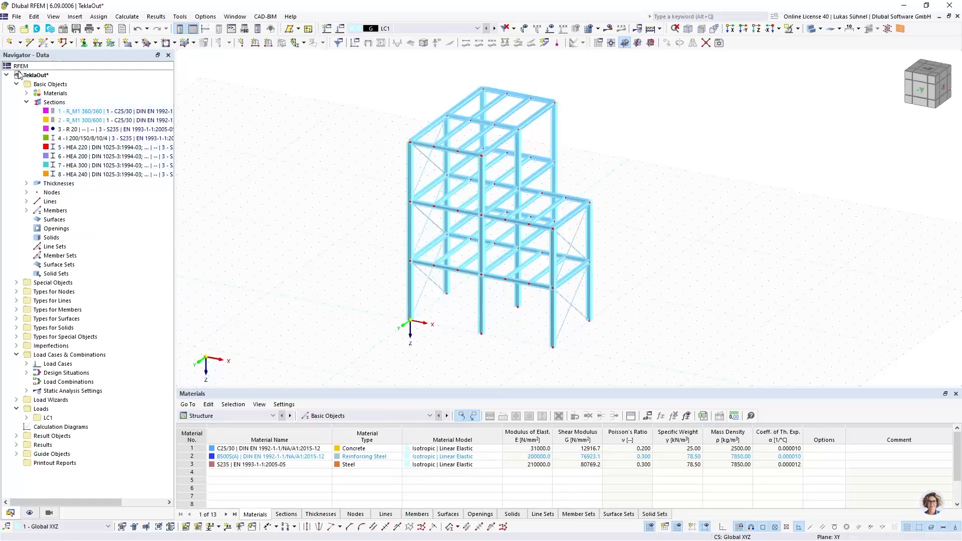
left_click(76, 130)
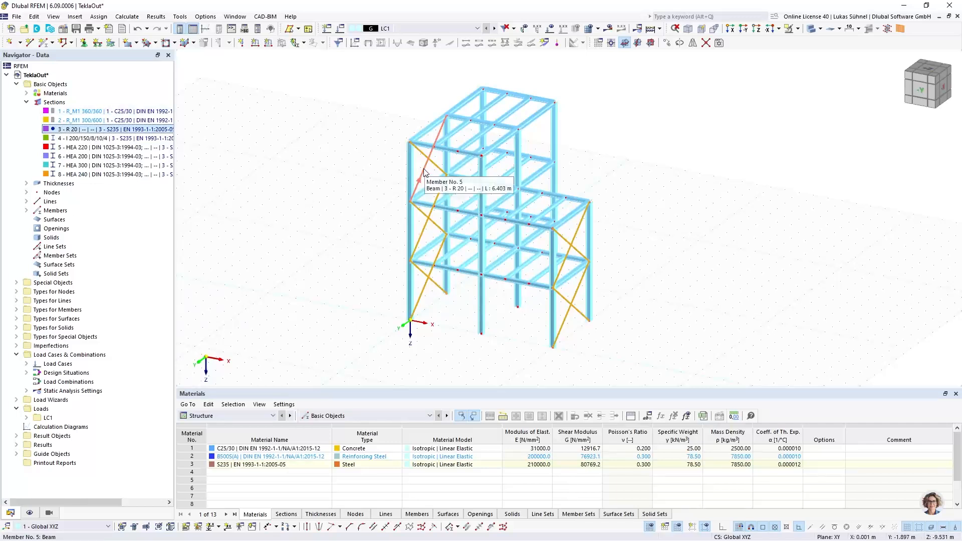
left_click(634, 343)
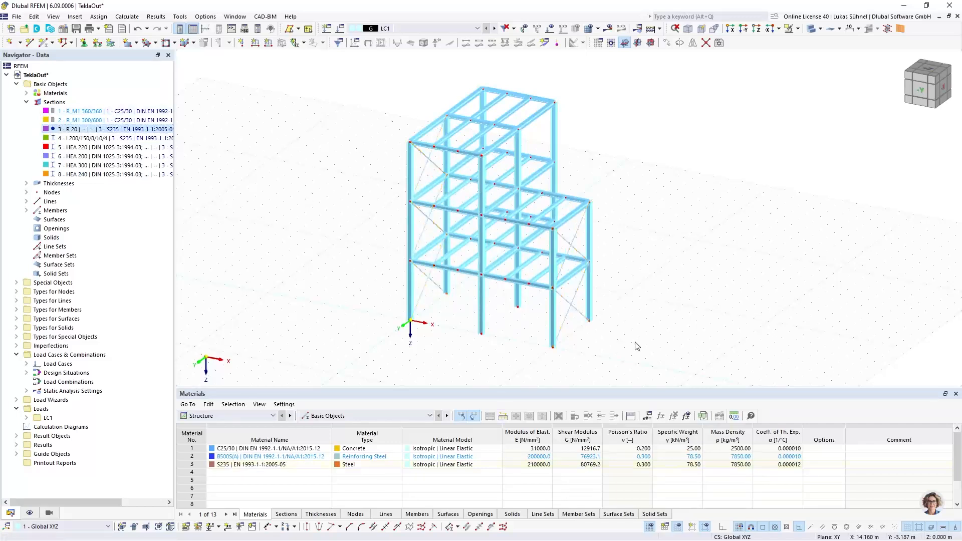
left_click(578, 310, "ctrl")
left_click(576, 248, "ctrl")
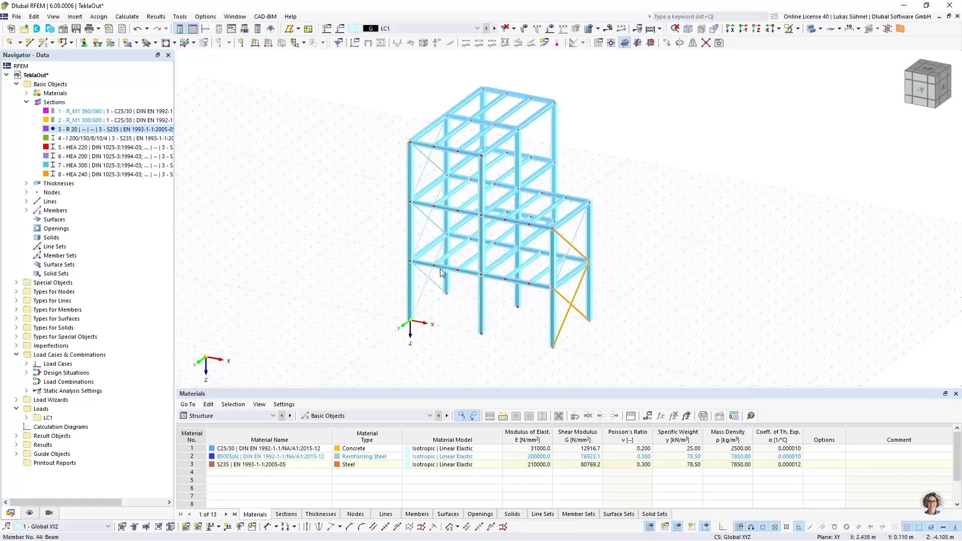
left_click_drag(440, 314, 423, 286, "ctrl")
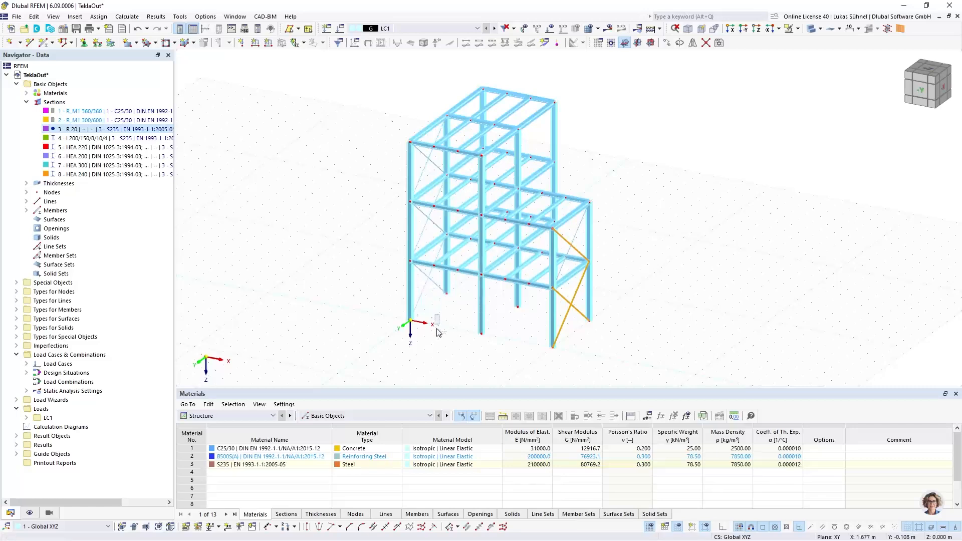
left_click(63, 129)
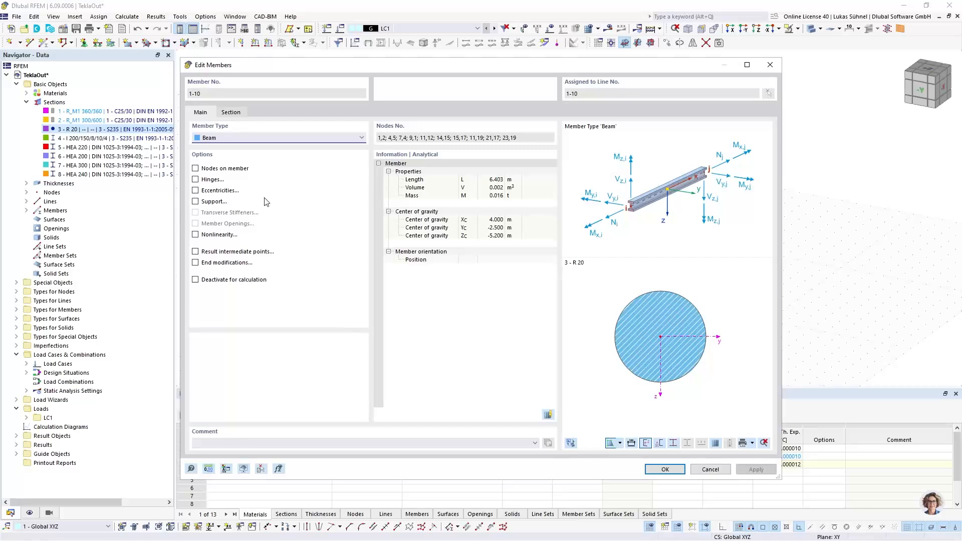
left_click(239, 140)
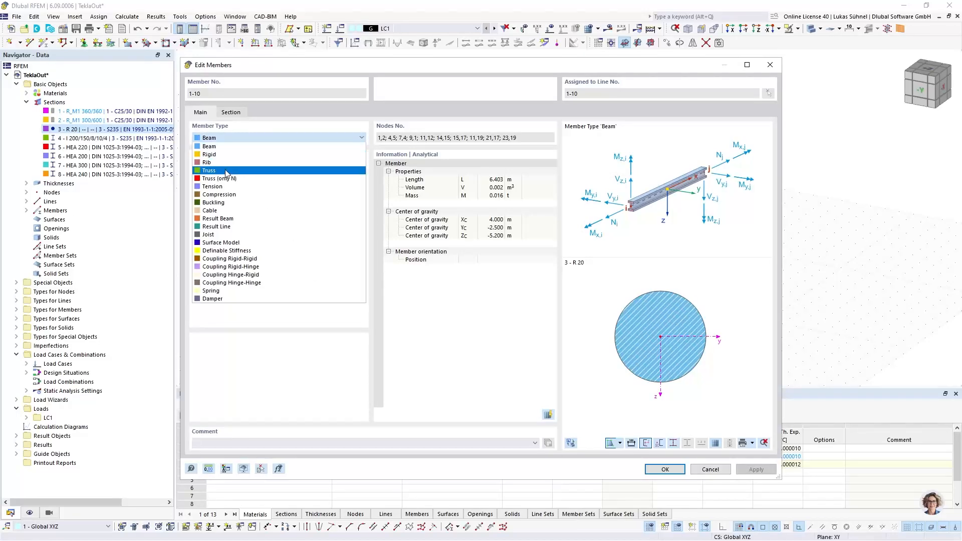
left_click(225, 186)
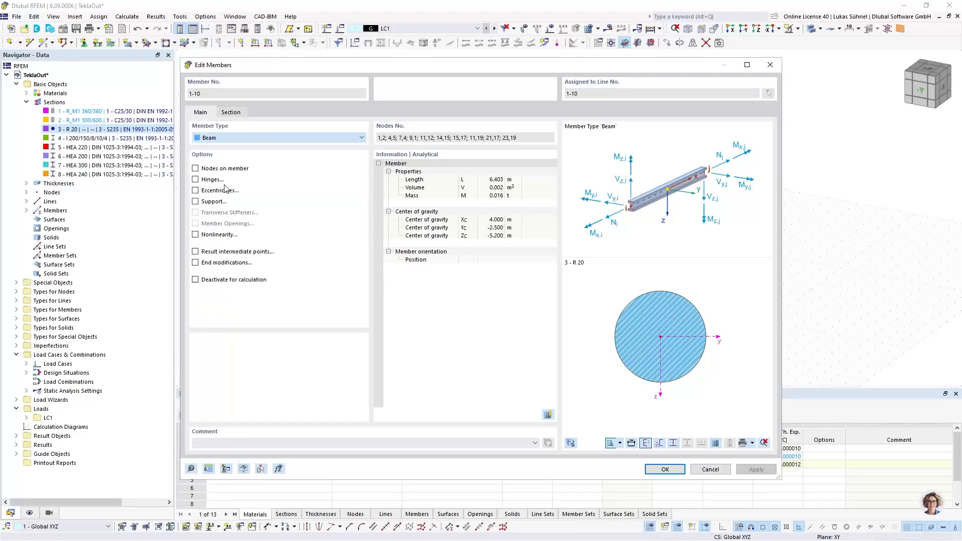
left_click(669, 467)
left_click(659, 244)
middle_click_drag(670, 232, 473, 180, "ctrl")
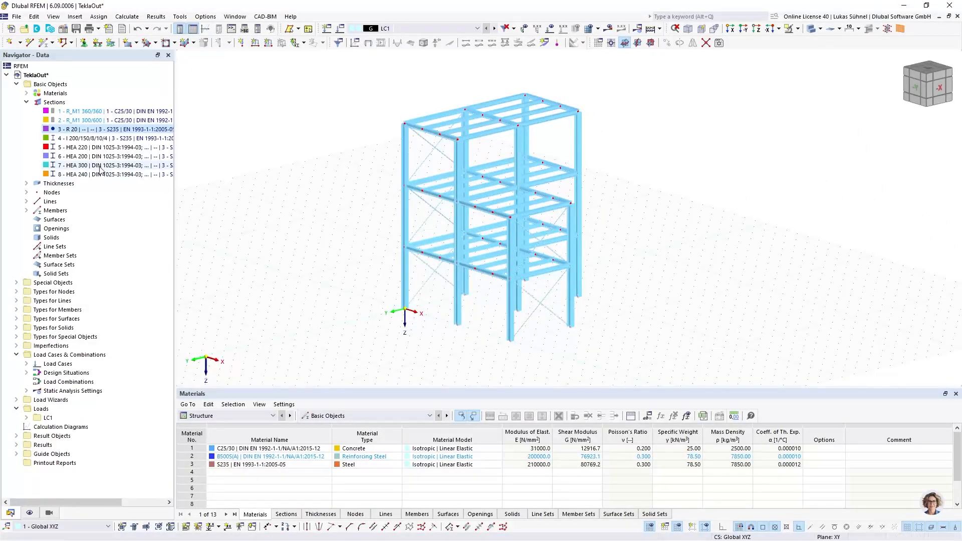
Step: Select the members with the I 200/150/8/10/4 and HEA 200 sections and check the hinge option in their member properties
left_click(75, 139)
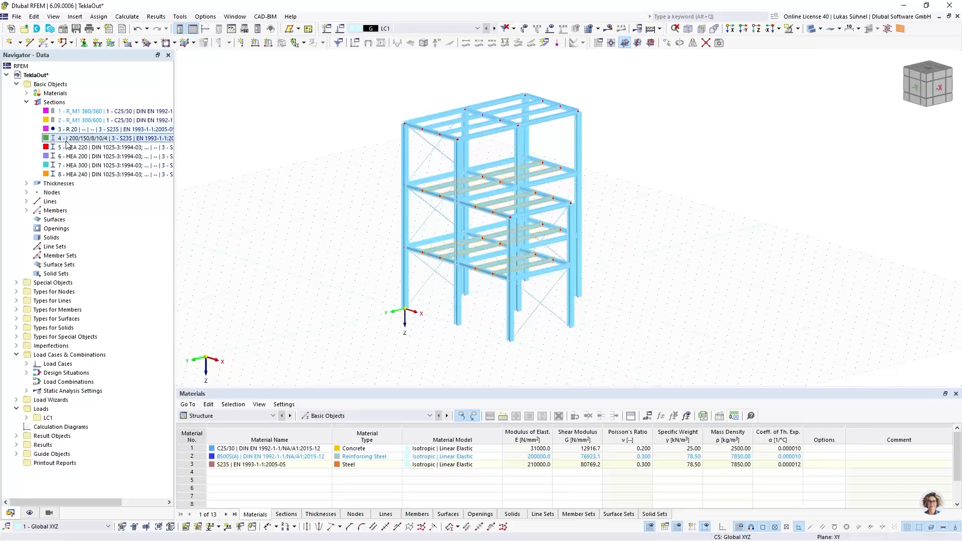
left_click(74, 157, "ctrl")
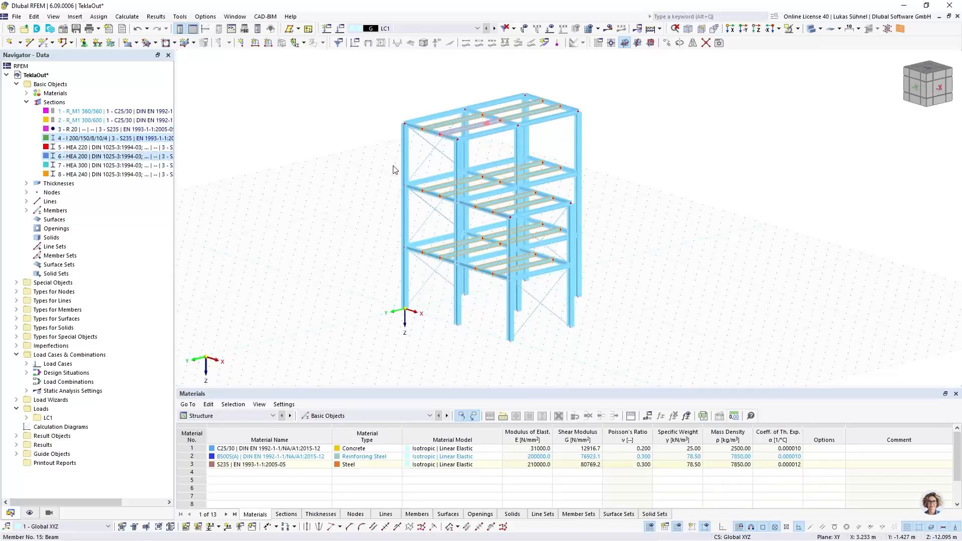
left_click(228, 138)
left_click(238, 181)
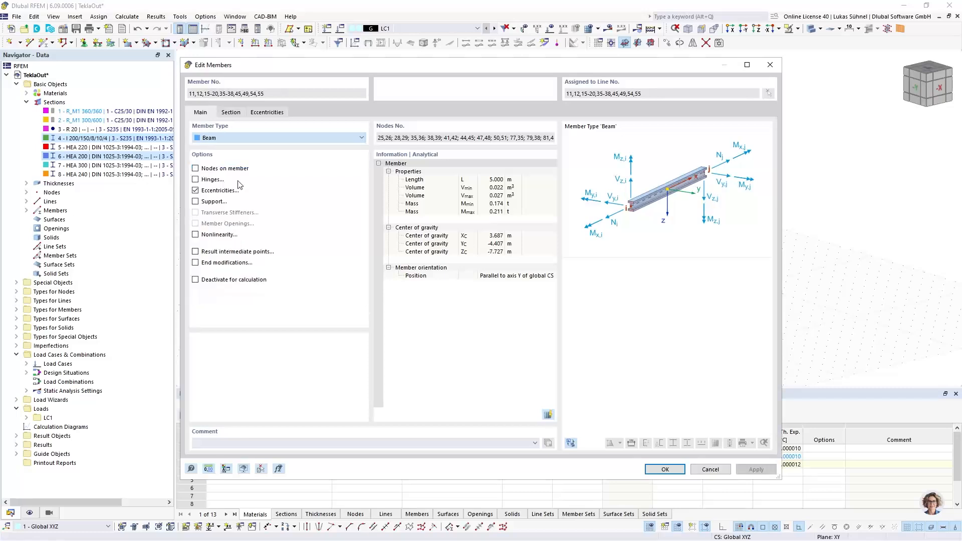
left_click(664, 470)
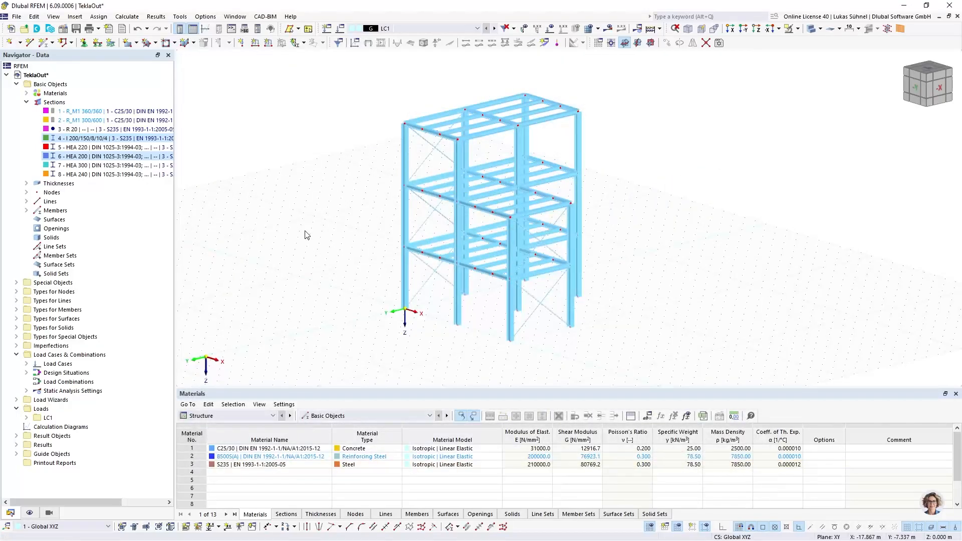
Step: Assign nodal support type 1 to all base nodes of the frame's columns
middle_click_drag(488, 156, 458, 191)
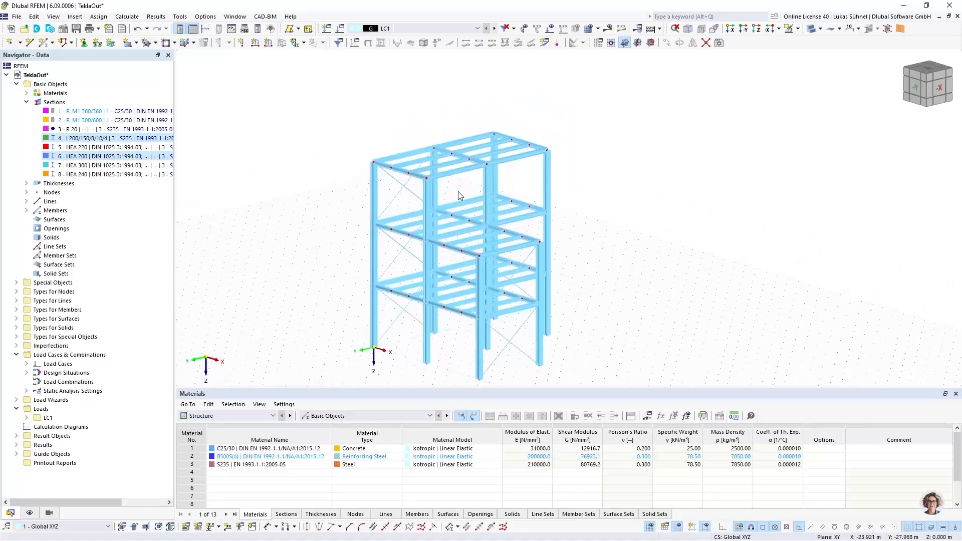
middle_click_drag(360, 250, 299, 211, "ctrl")
left_click(84, 42)
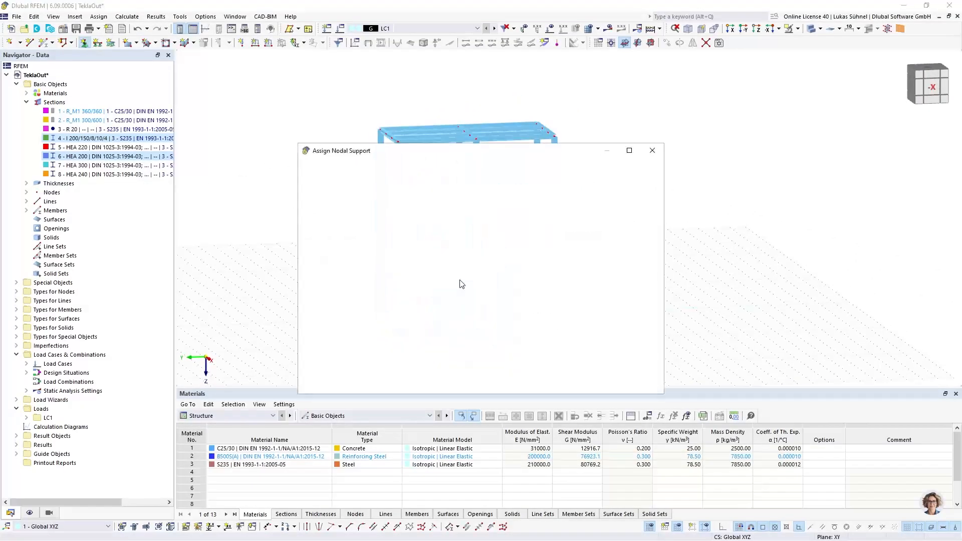
left_click(435, 178)
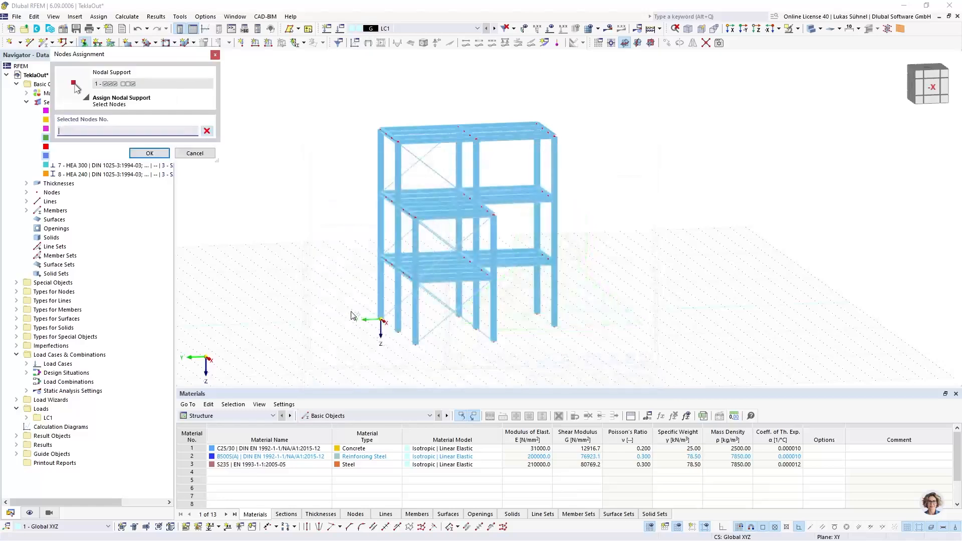
left_click_drag(346, 303, 642, 376)
left_click(149, 153)
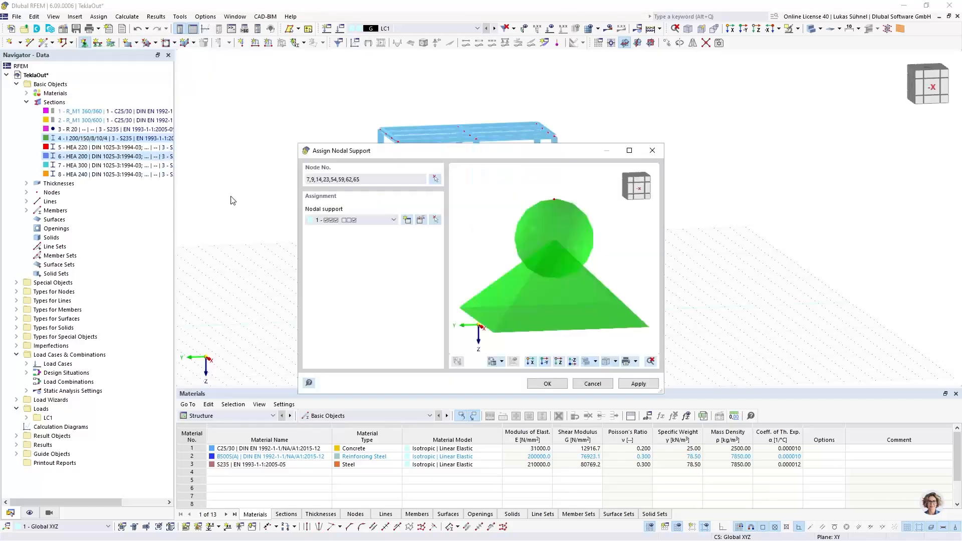
left_click(560, 385)
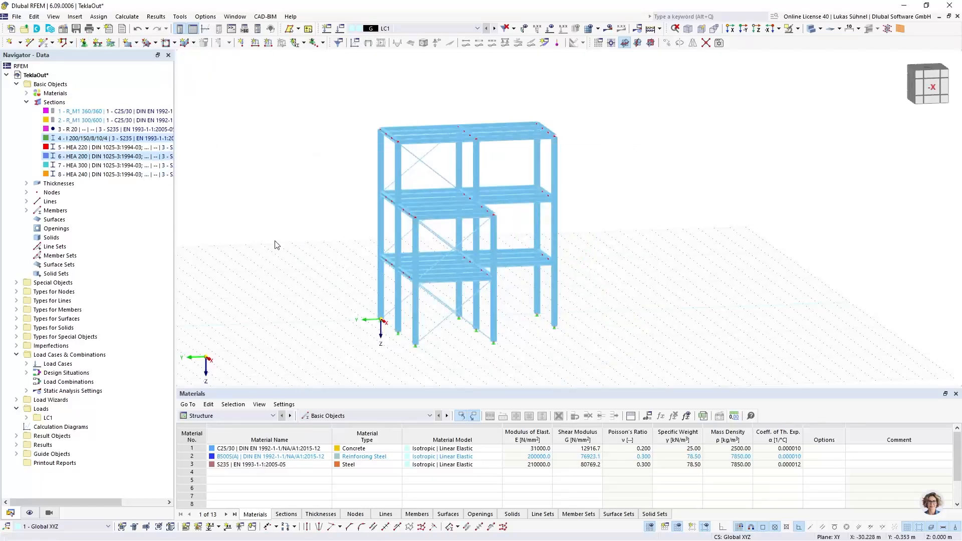
Step: Export the model as a DSTV file named "RFEM out" to the Desktop with the default export settings
middle_click_drag(274, 241, 293, 267, "ctrl")
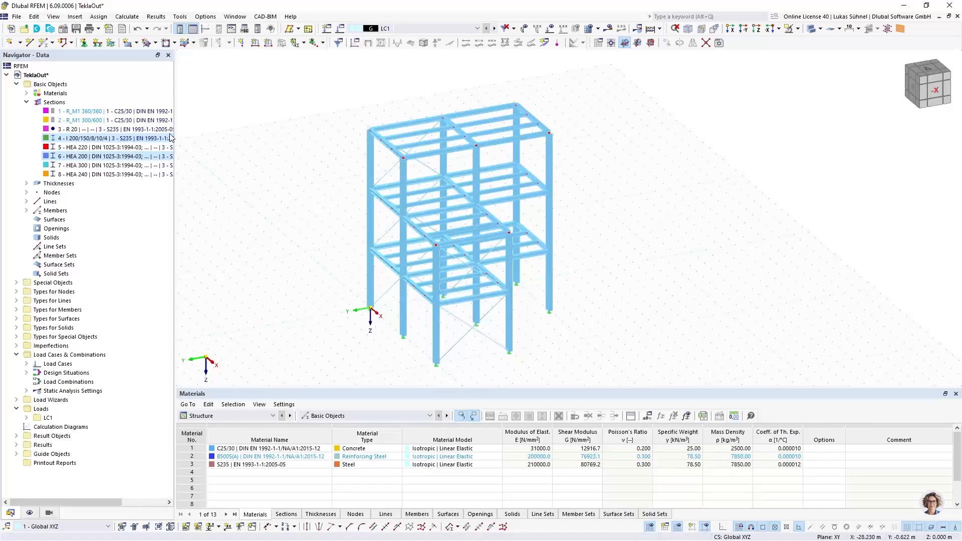
left_click(20, 16)
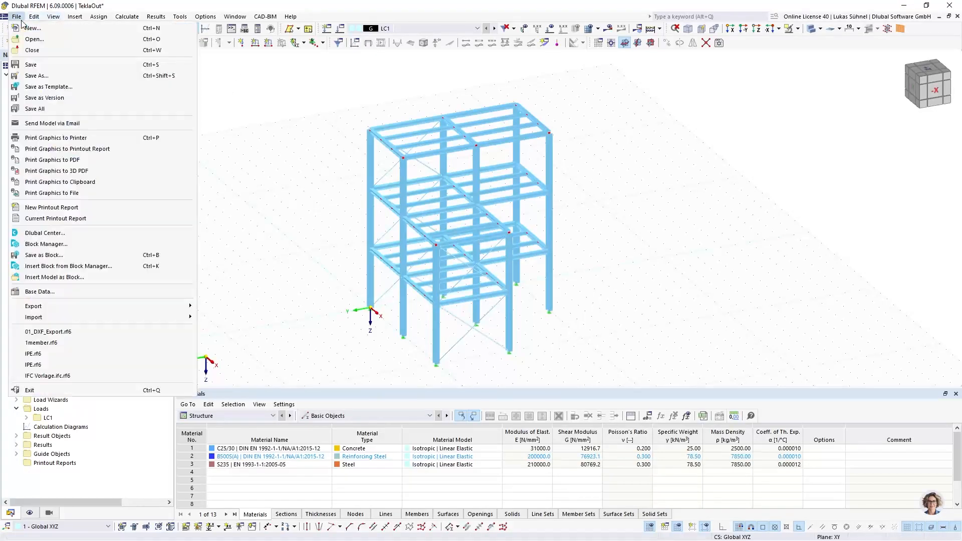
mouse_move(68, 305)
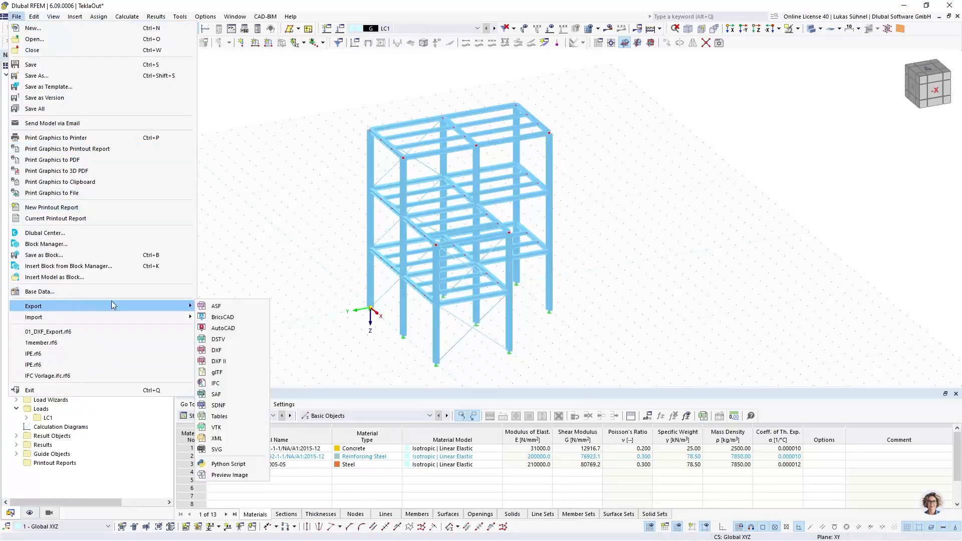
left_click(236, 339)
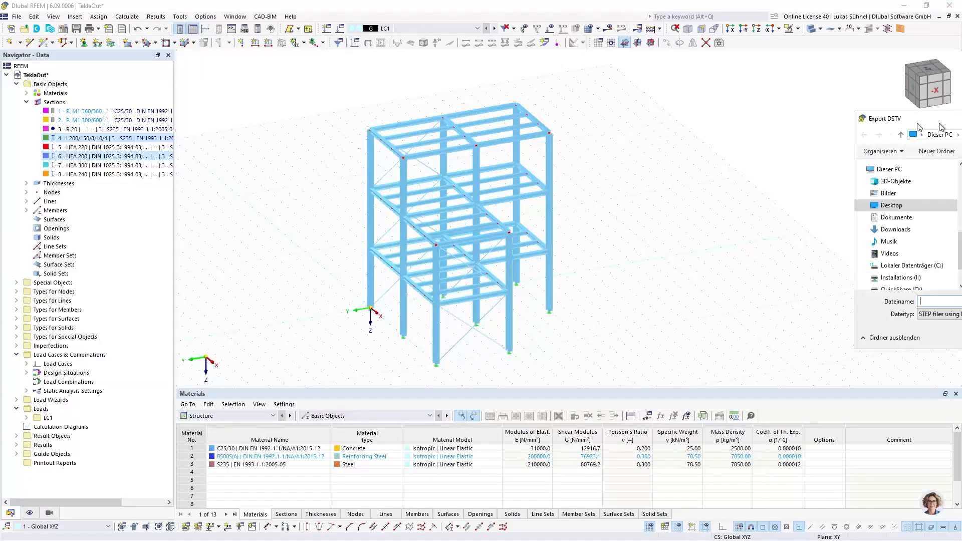
left_click(301, 315)
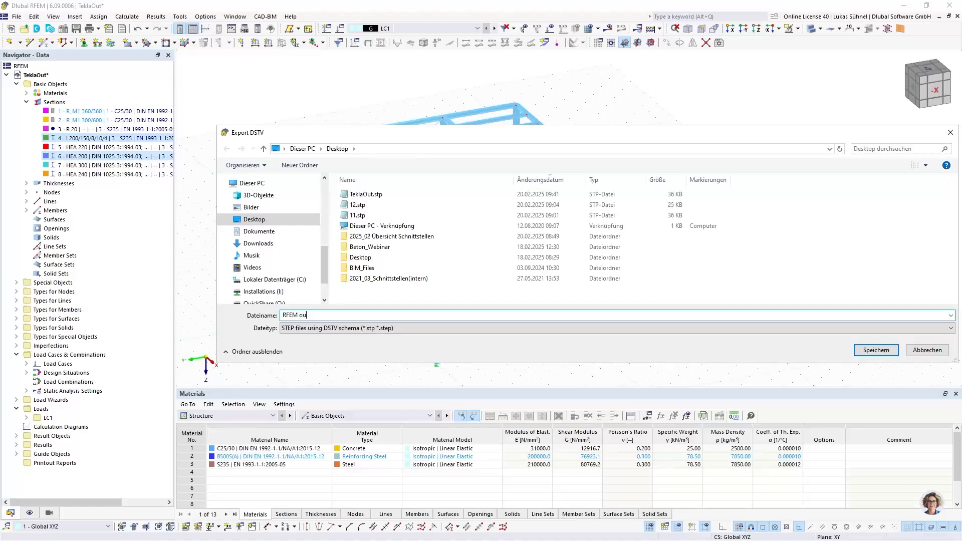
key("Return")
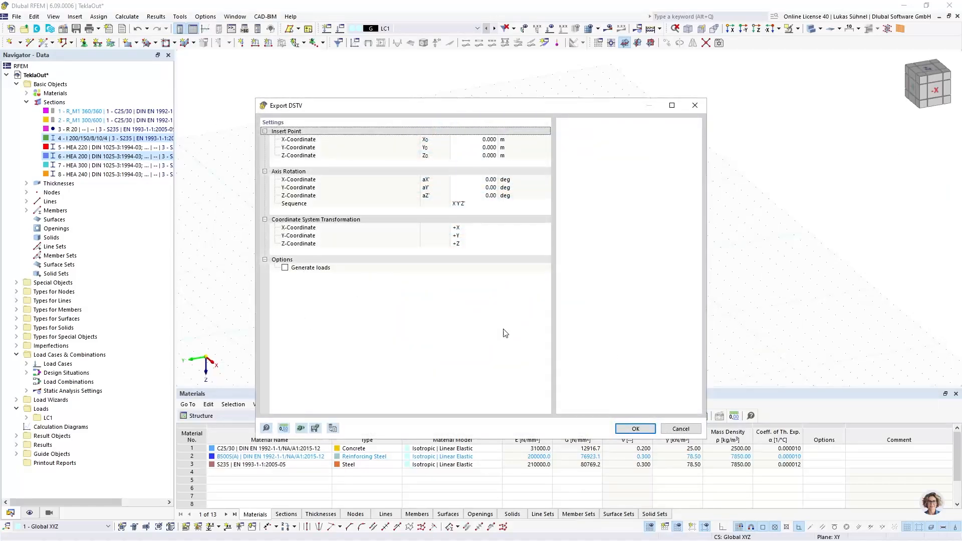
left_click(635, 429)
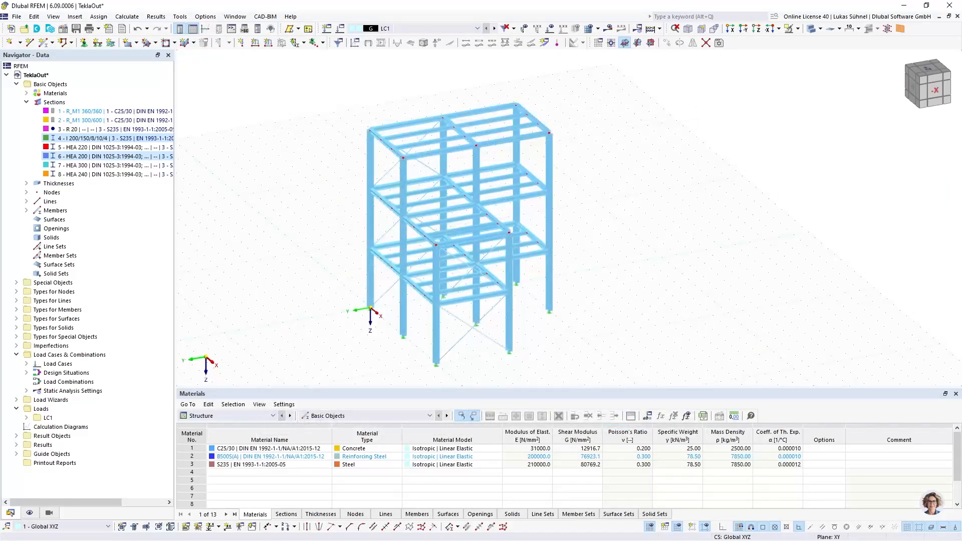
Step: Acknowledge the finished export, open "RFEM out.stp" from the Desktop folder in the text editor and widen its window
left_click_drag(961, 102, 931, 101)
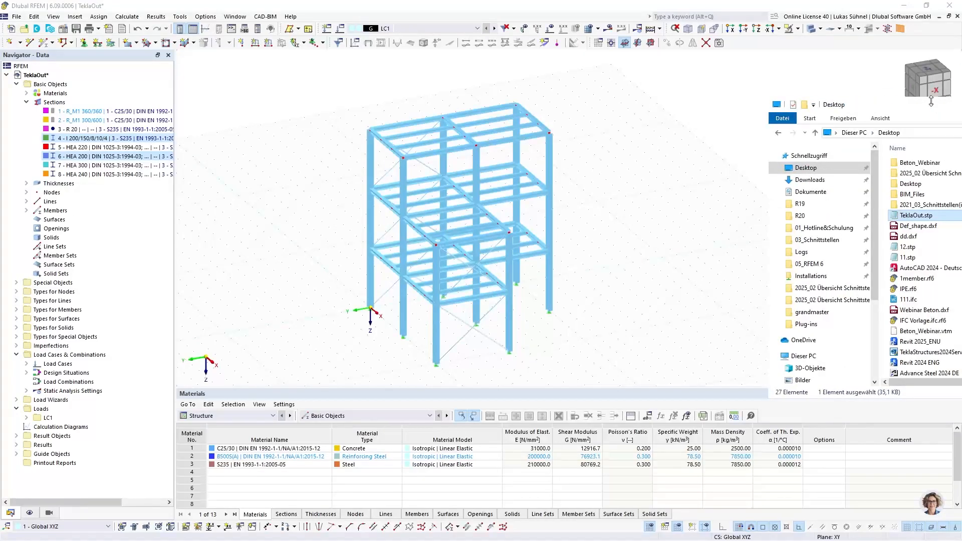
left_click_drag(930, 101, 908, 100)
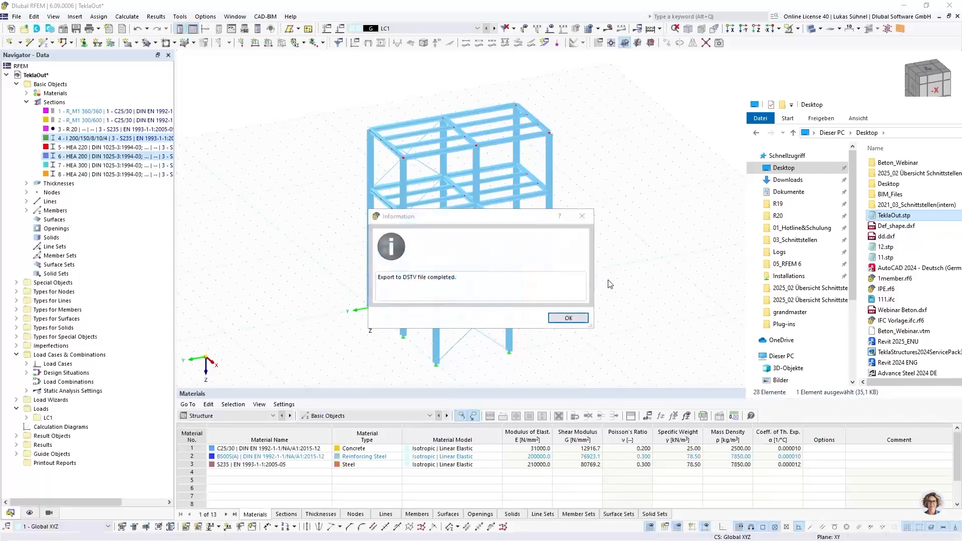
left_click(566, 320)
left_click(958, 278)
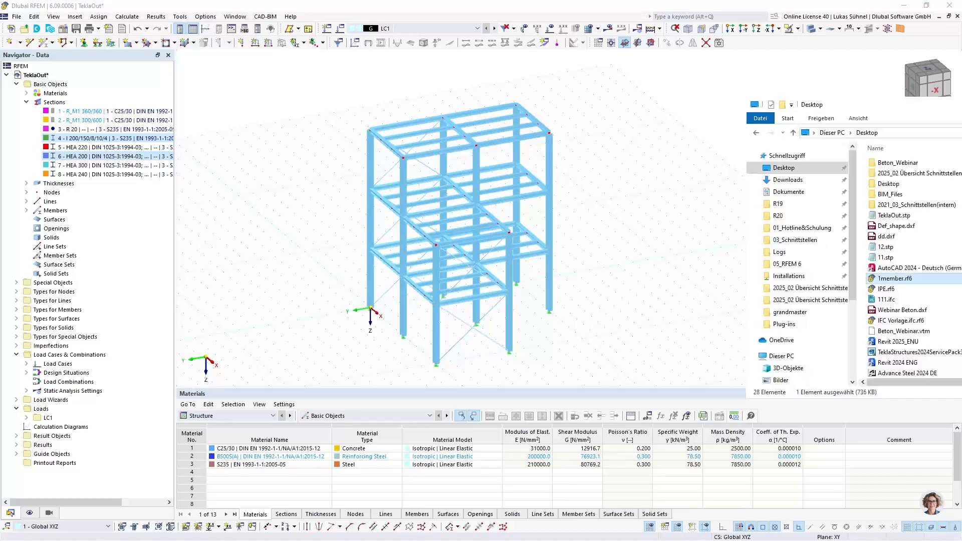
double_click(921, 216)
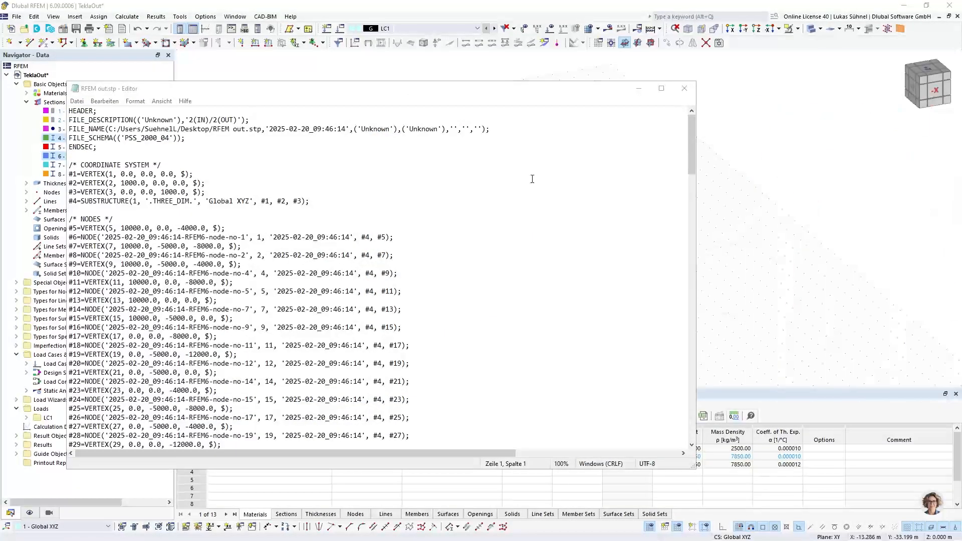
left_click(335, 94)
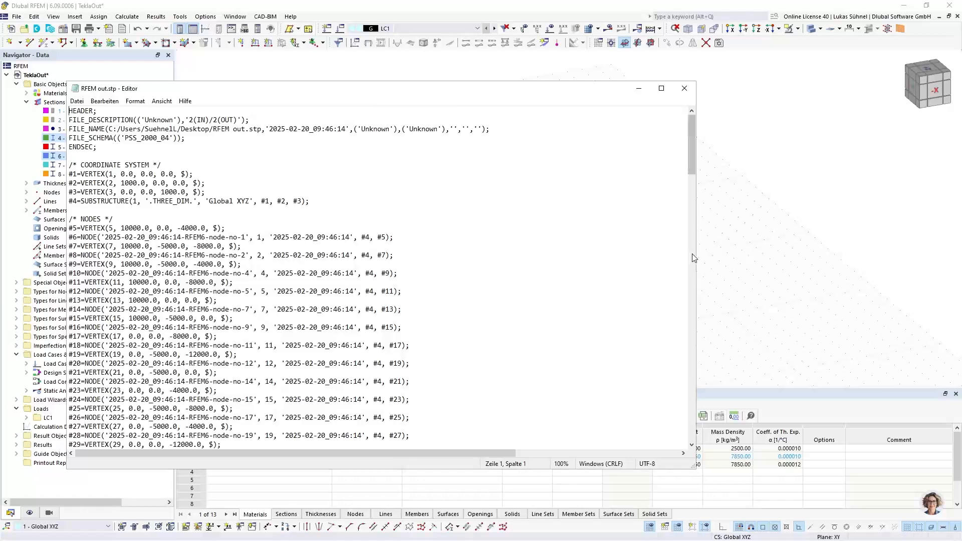
left_click_drag(697, 256, 917, 242)
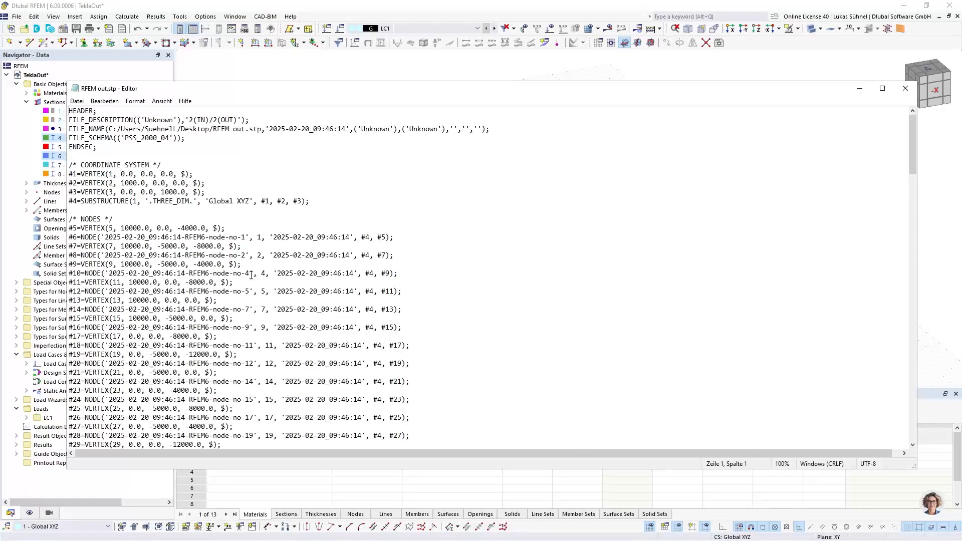
Step: Examine the node coordinates, sections, materials and first member entries in the exported "RFEM out.stp" file
scroll(251, 274, "down", 2)
scroll(161, 196, "up", 2)
left_click_drag(76, 218, 140, 219)
scroll(93, 229, "down", 20)
scroll(108, 268, "down", 11)
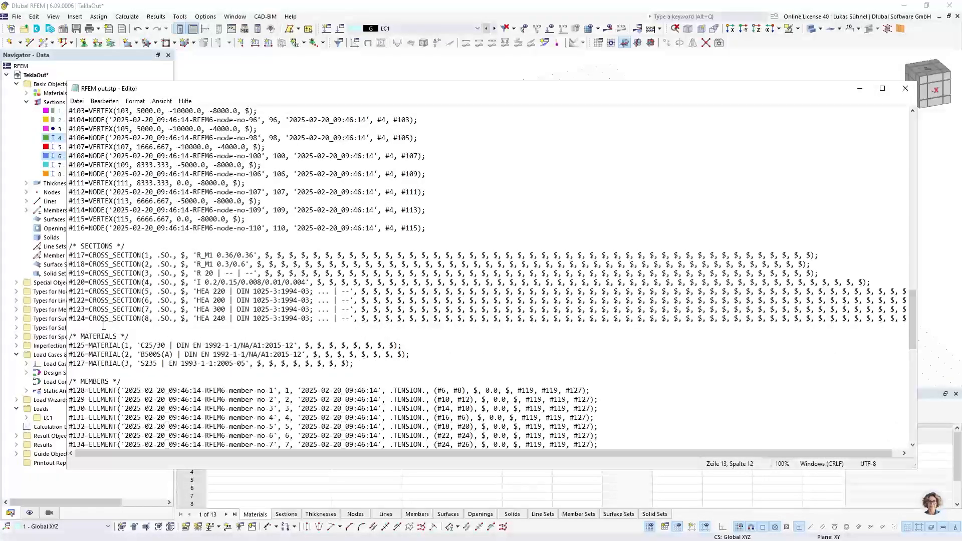
scroll(90, 333, "down", 3)
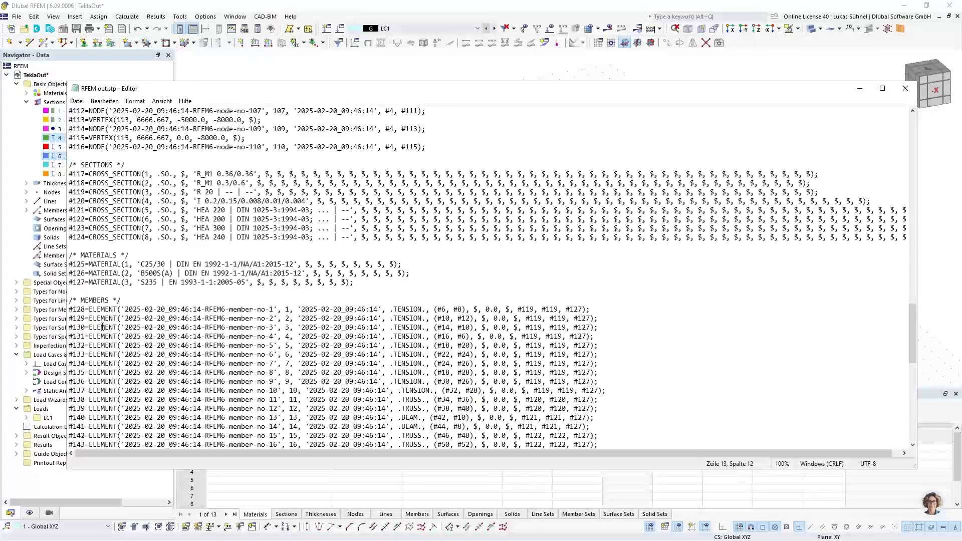
scroll(413, 327, "down", 5)
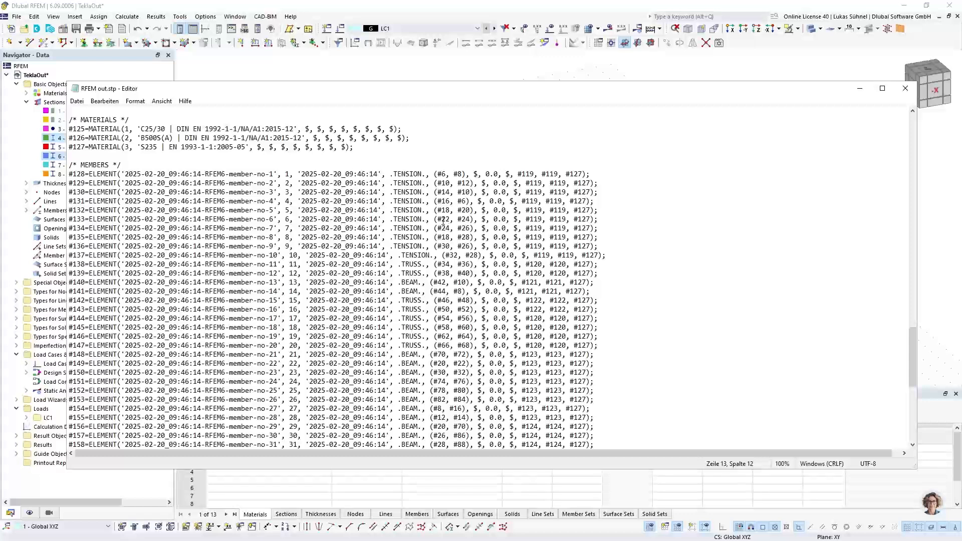
Step: Check the TENSION, TRUSS and BEAM member types in the MEMBERS block and close the text editor
left_click_drag(397, 192, 409, 183)
left_click(407, 270)
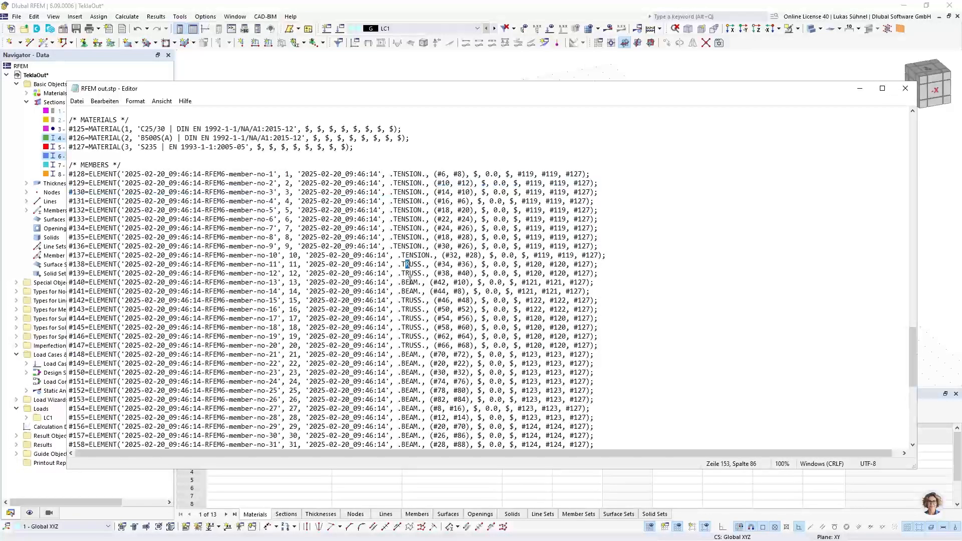
scroll(409, 288, "down", 6)
scroll(410, 289, "down", 2)
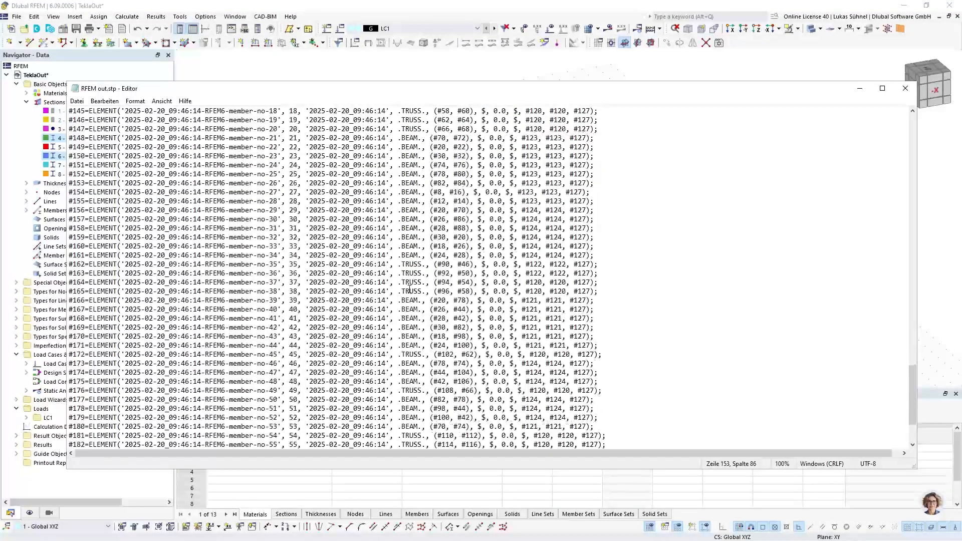
scroll(409, 300, "up", 11)
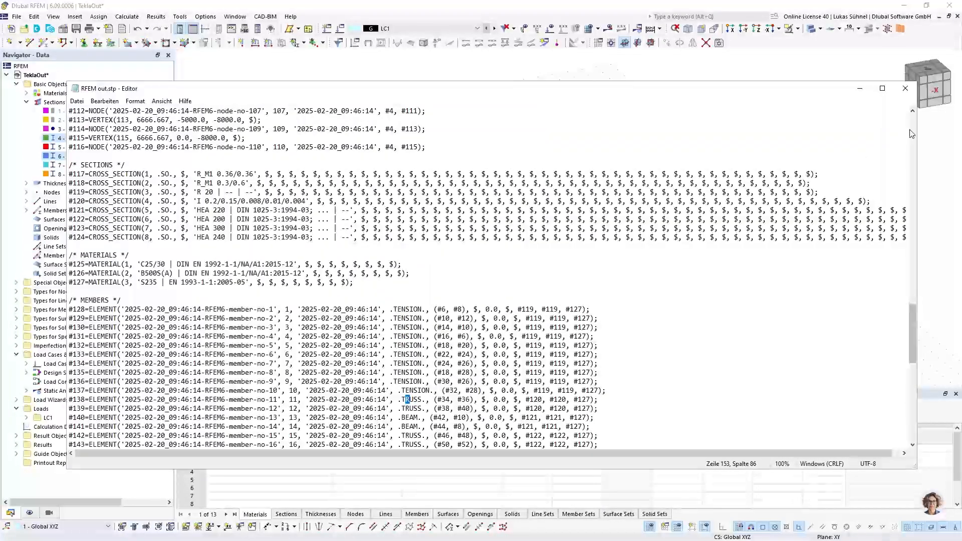
left_click(904, 88)
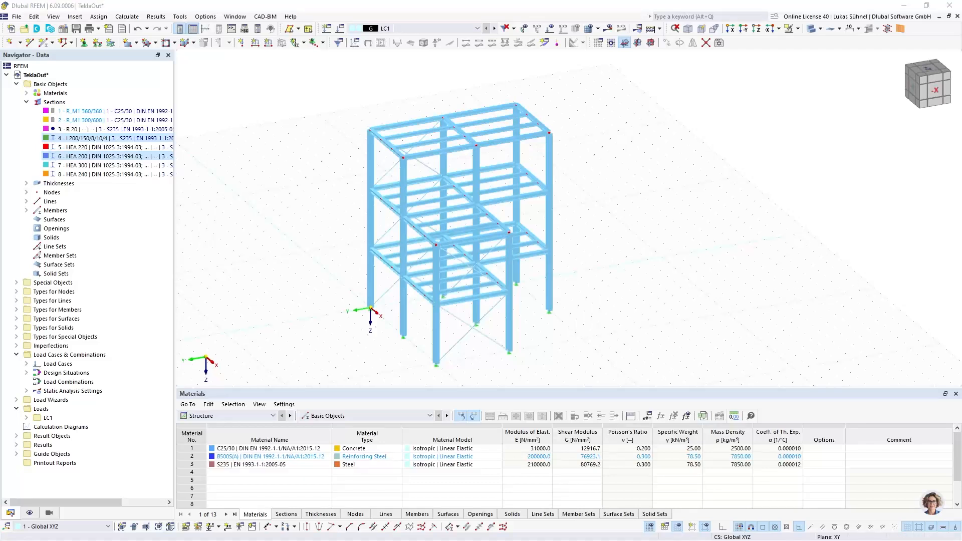
key("Right")
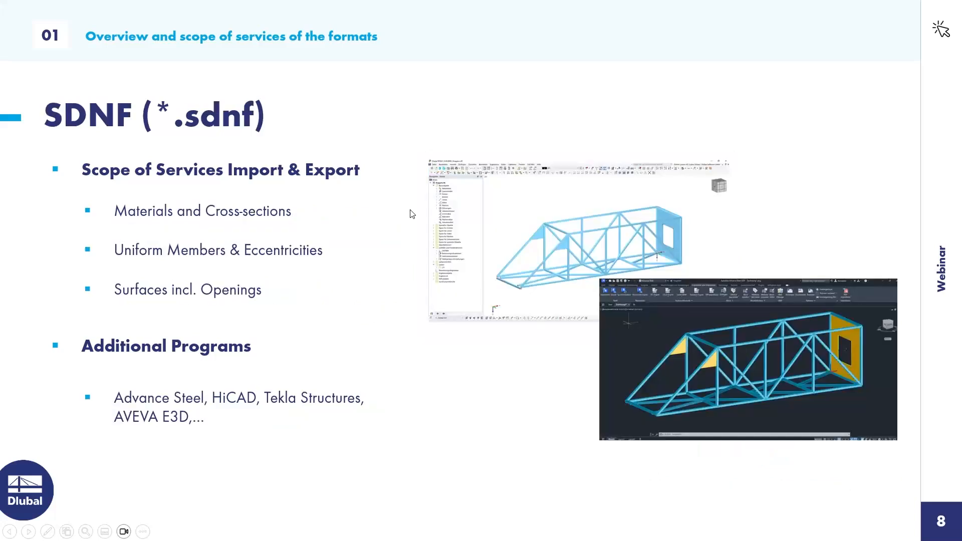
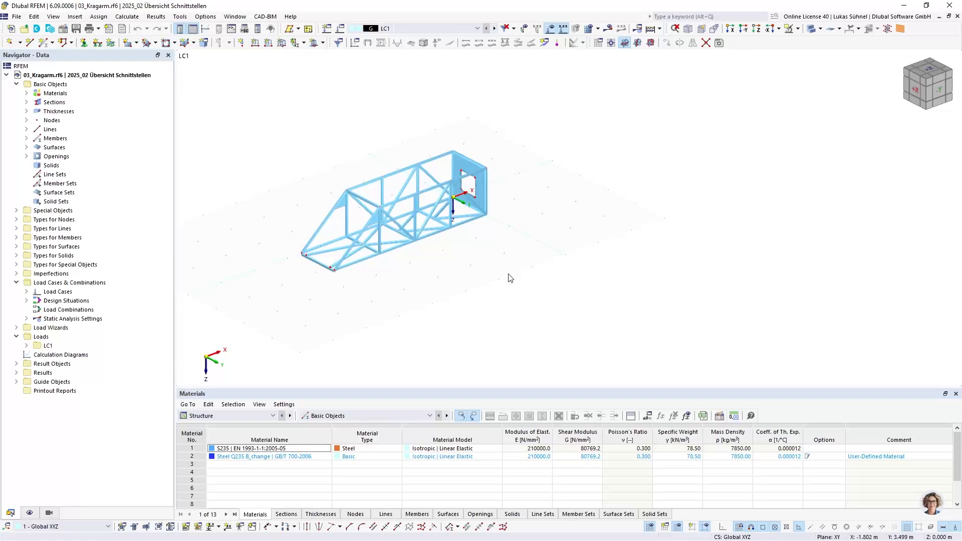
Step: Check the thickness and material of the front triangular gusset surface in its surface properties, leaving them unedited
middle_click_drag(508, 274, 481, 260, "ctrl")
scroll(345, 201, "up", 3)
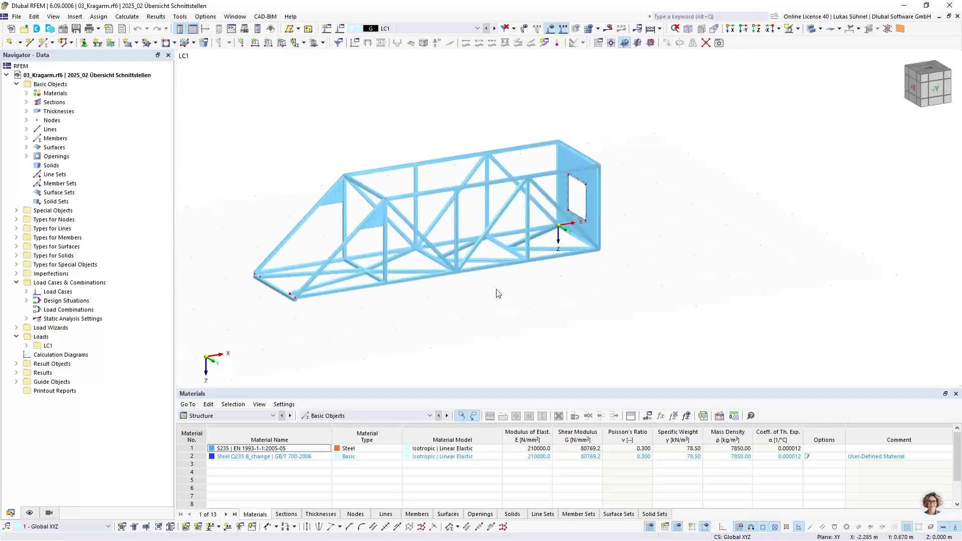
middle_click_drag(428, 310, 398, 313, "ctrl")
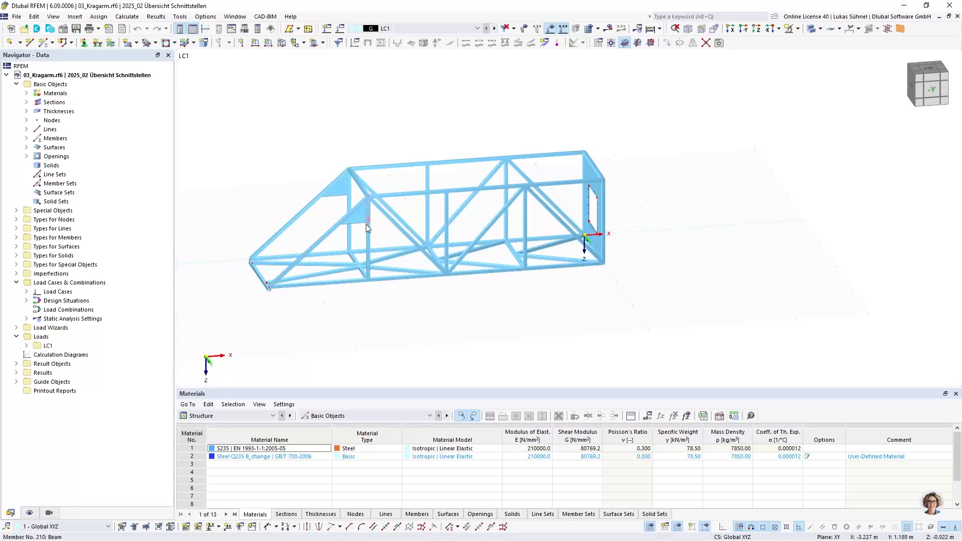
scroll(356, 232, "up", 3)
scroll(355, 232, "up", 4)
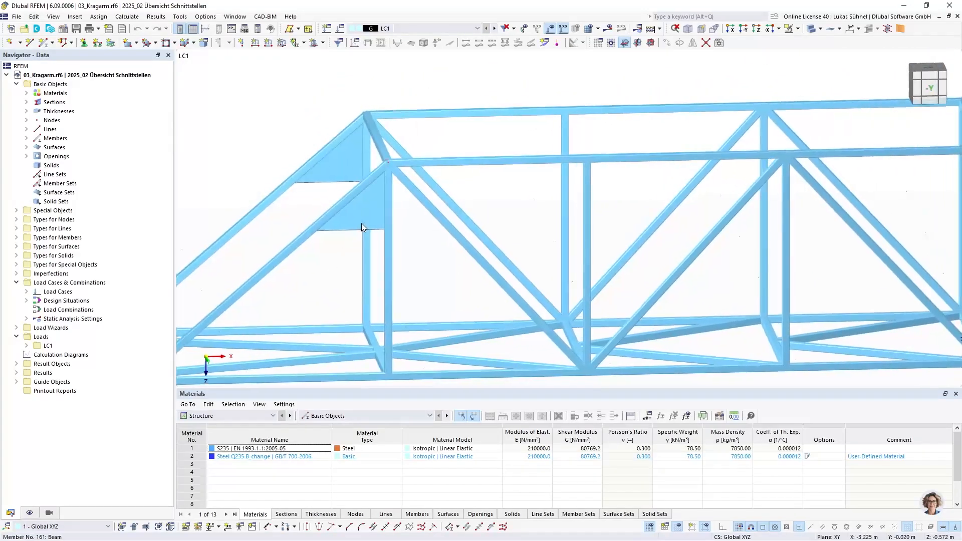
double_click(347, 224)
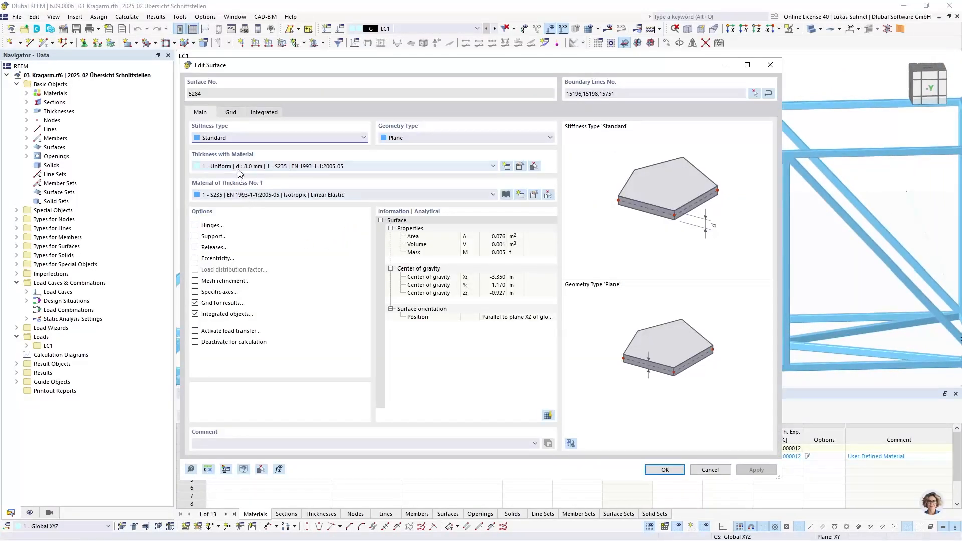
left_click(710, 470)
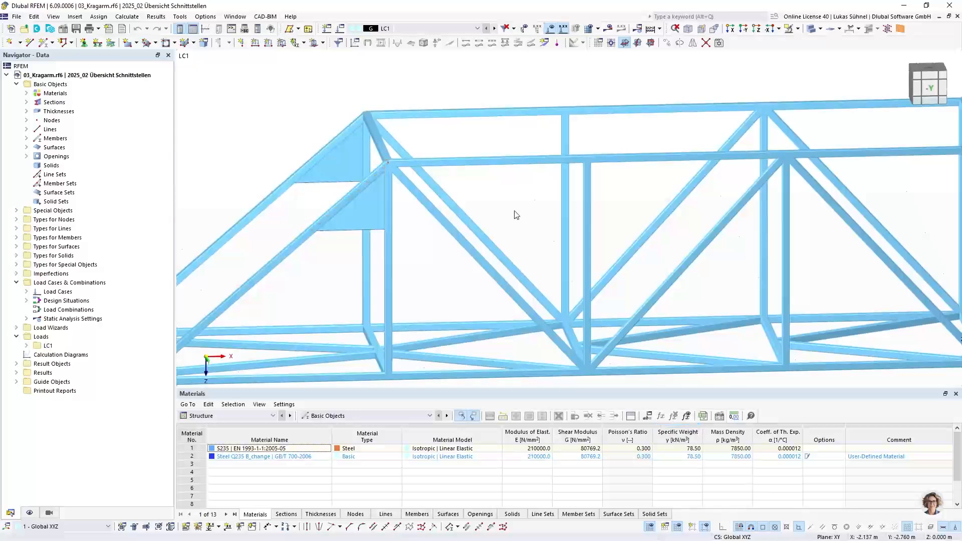
Step: Inspect the cantilever truss and the end plate surface with its rectangular opening from several viewing angles
middle_click_drag(369, 221, 333, 146, "ctrl")
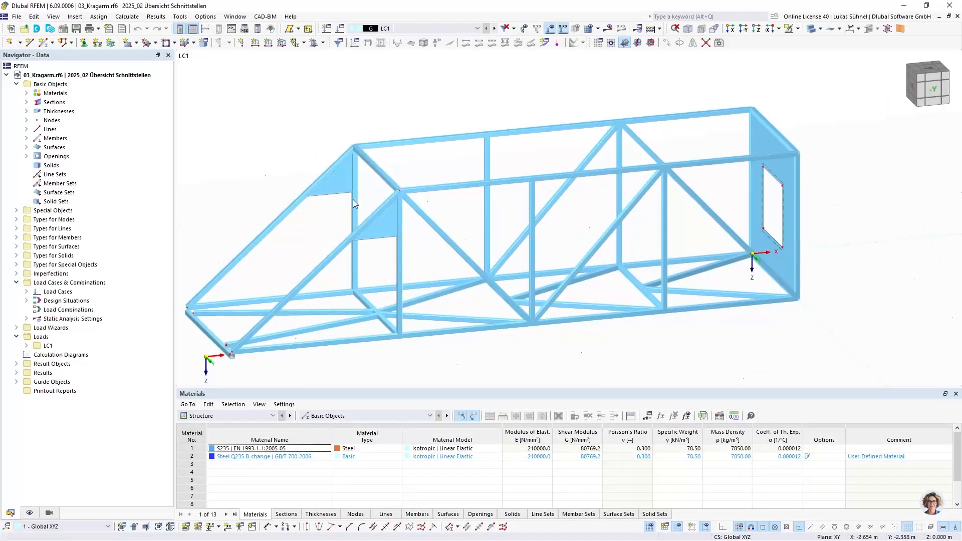
middle_click_drag(424, 251, 670, 169, "ctrl")
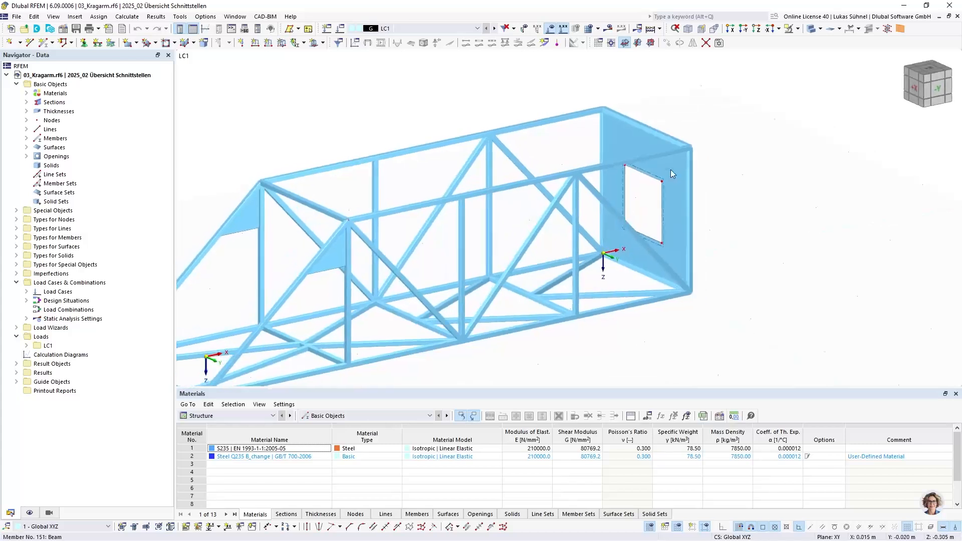
left_click(623, 144)
left_click(789, 202)
scroll(676, 194, "down", 3)
middle_click_drag(686, 308, 551, 289, "ctrl")
mouse_move(487, 288)
middle_mouse_down("ctrl")
mouse_move(501, 297)
mouse_move(493, 301)
middle_mouse_up("ctrl")
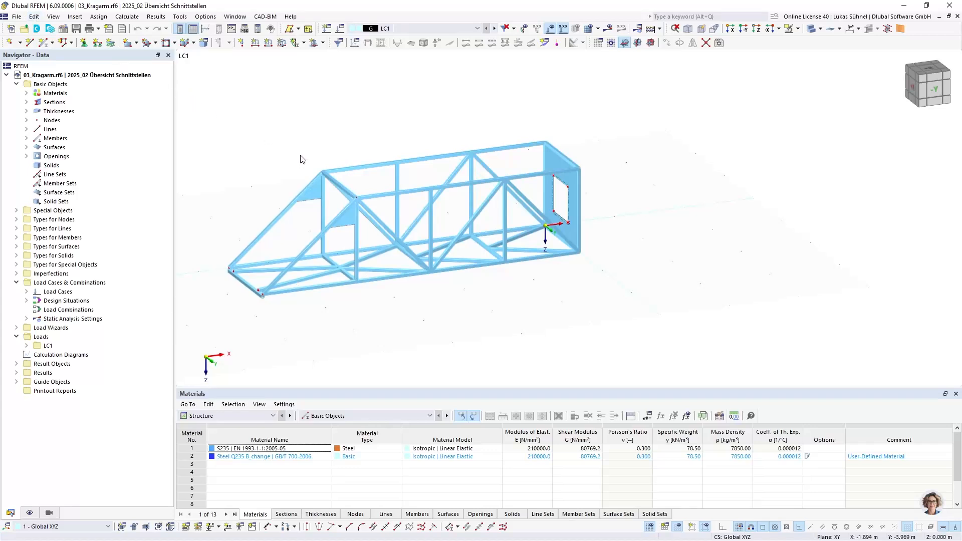
Step: Export the model as an SDNF file named "Cantilever" to the Desktop, including linear members, surfaces and openings, and acknowledge the finished export
left_click(18, 17)
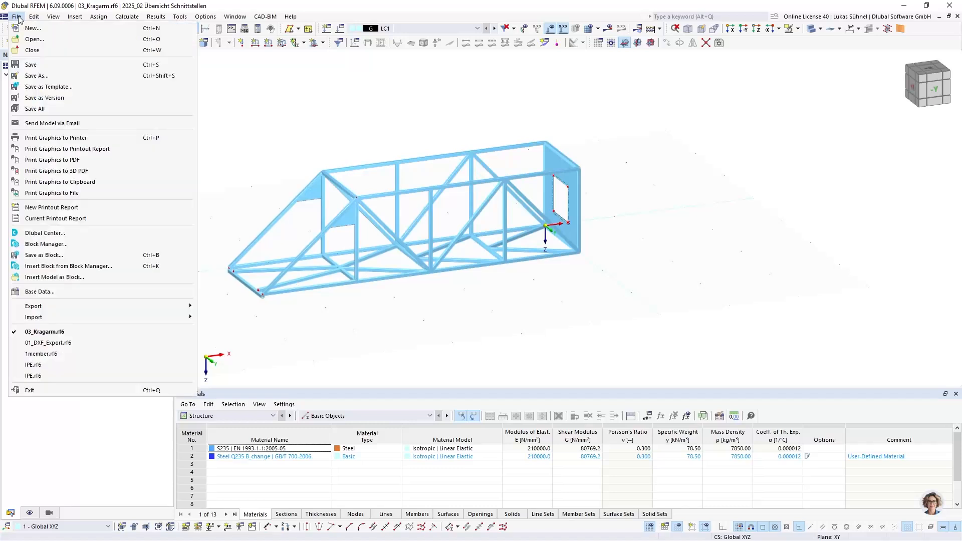
mouse_move(120, 310)
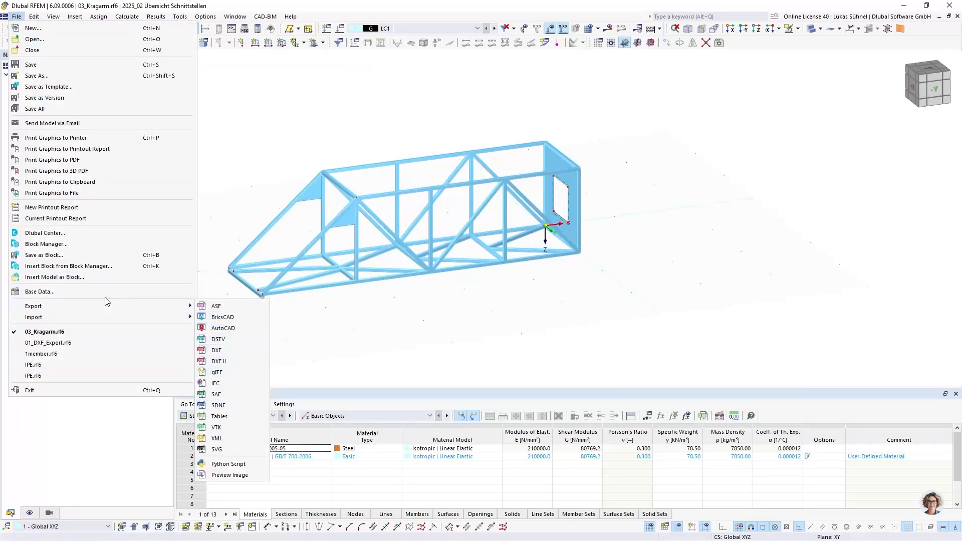
left_click(218, 406)
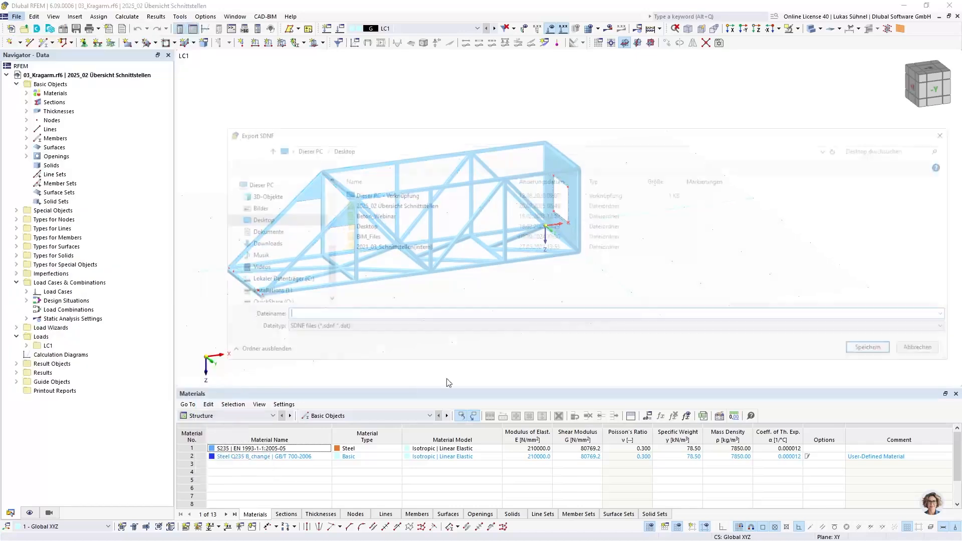
left_click(299, 314)
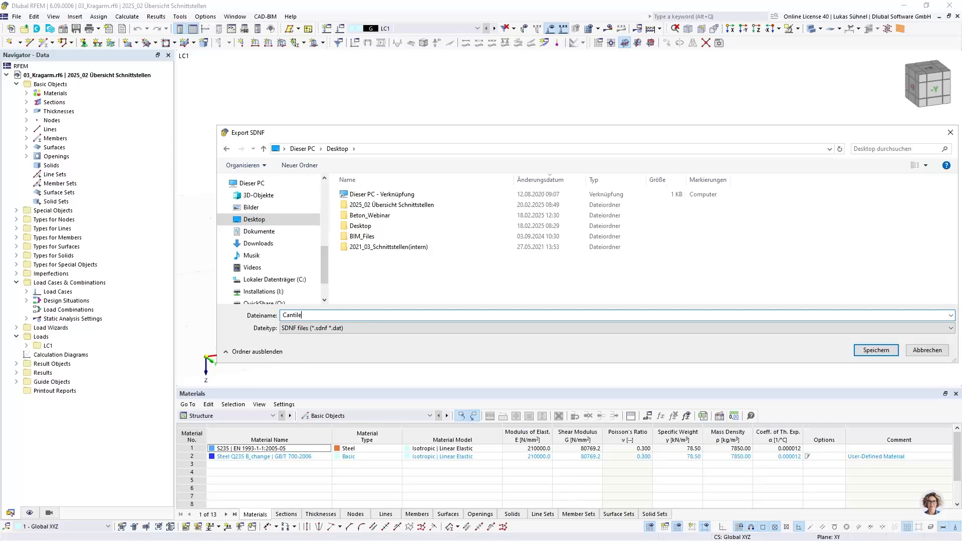
type("Cantile")
key("Return")
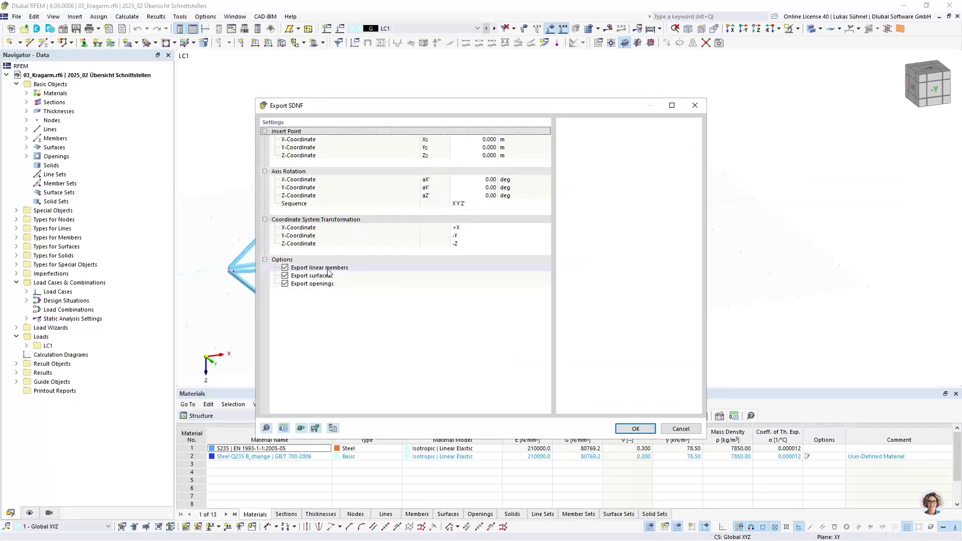
left_click(634, 428)
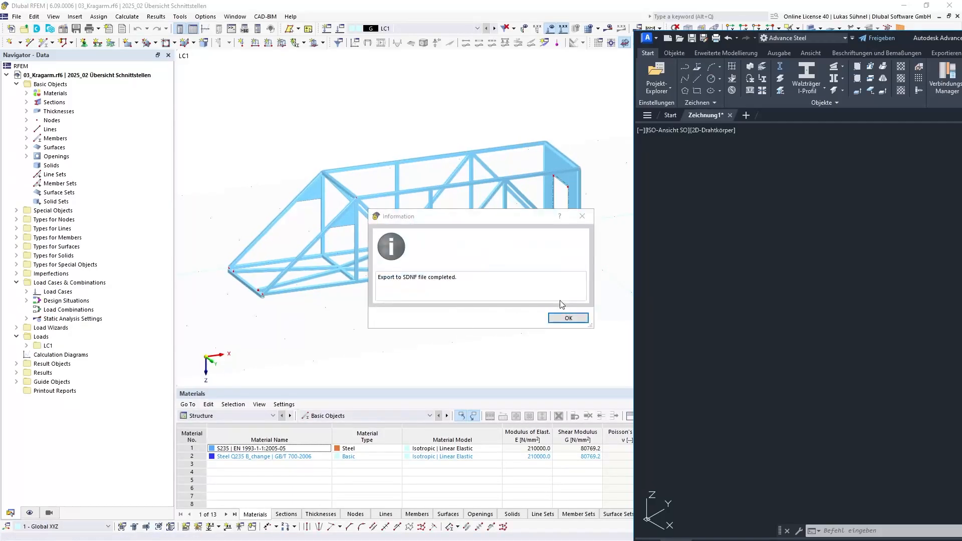
left_click(567, 317)
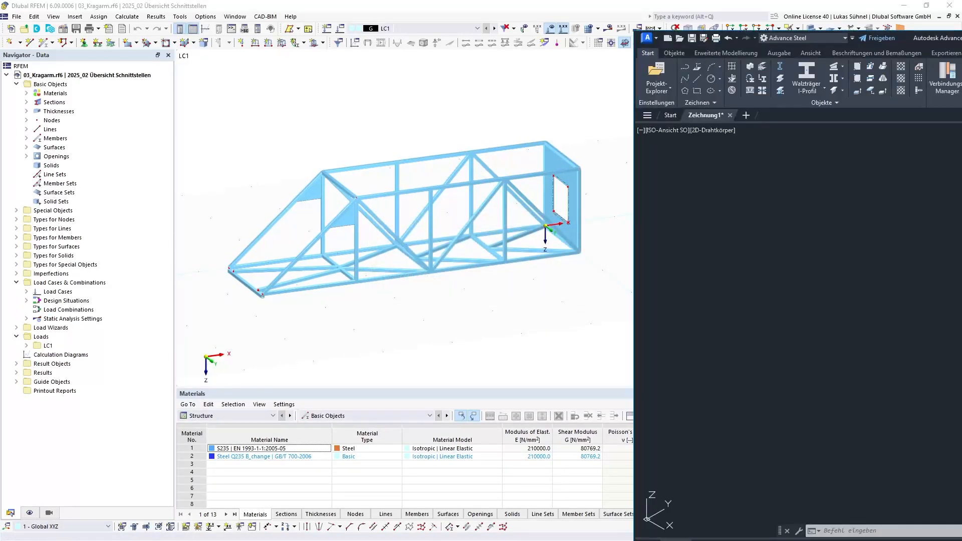
Step: Switch to Advance Steel and maximize its window with the empty drawing Zeichnung1
left_click_drag(961, 34, 607, 1)
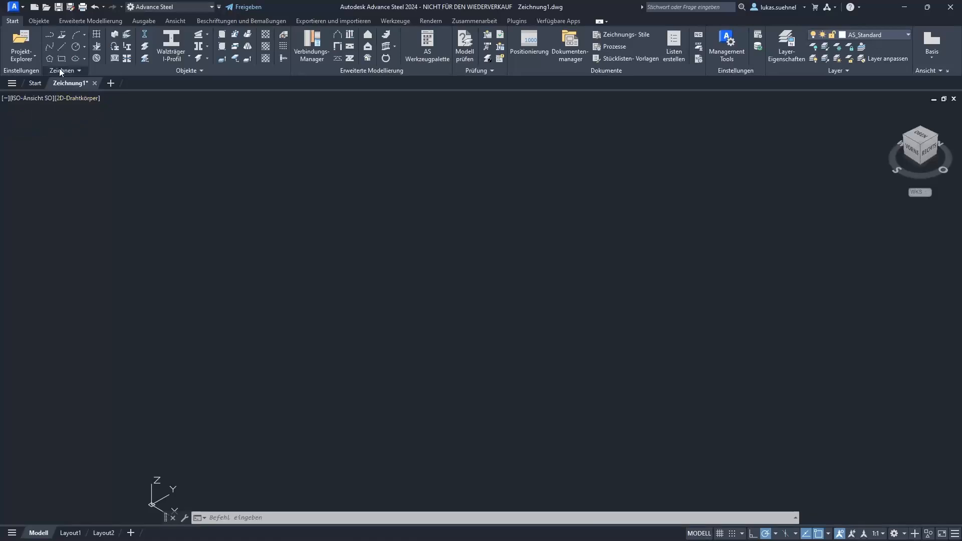
left_click(15, 7)
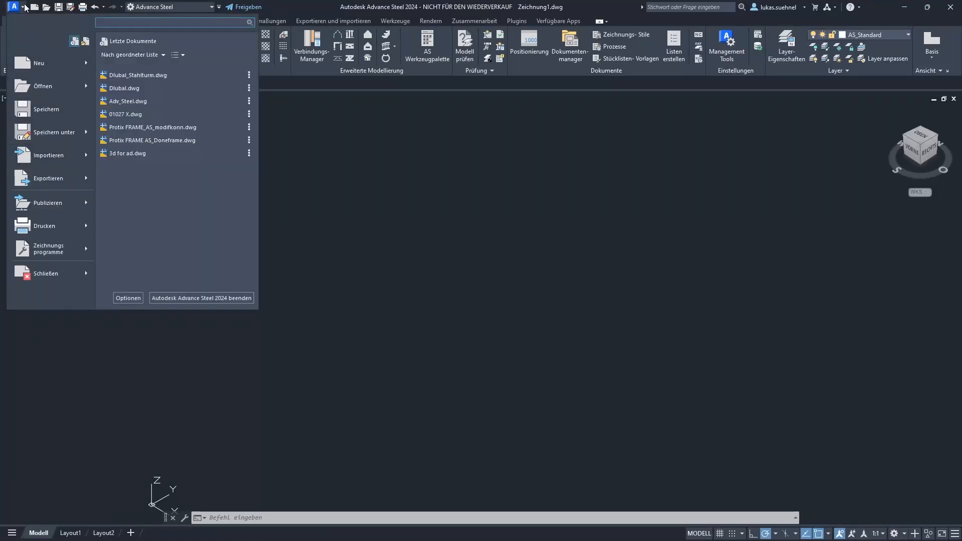
mouse_move(56, 156)
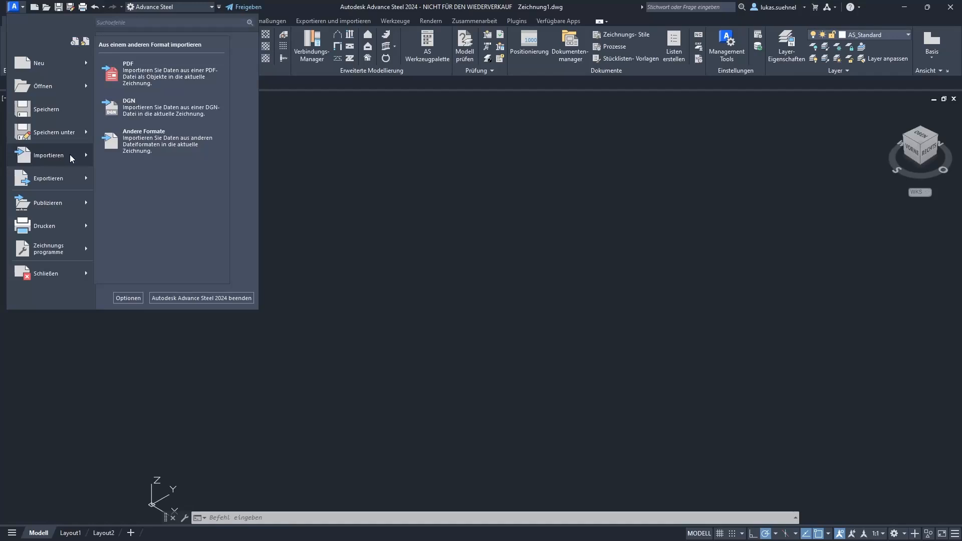
left_click(419, 245)
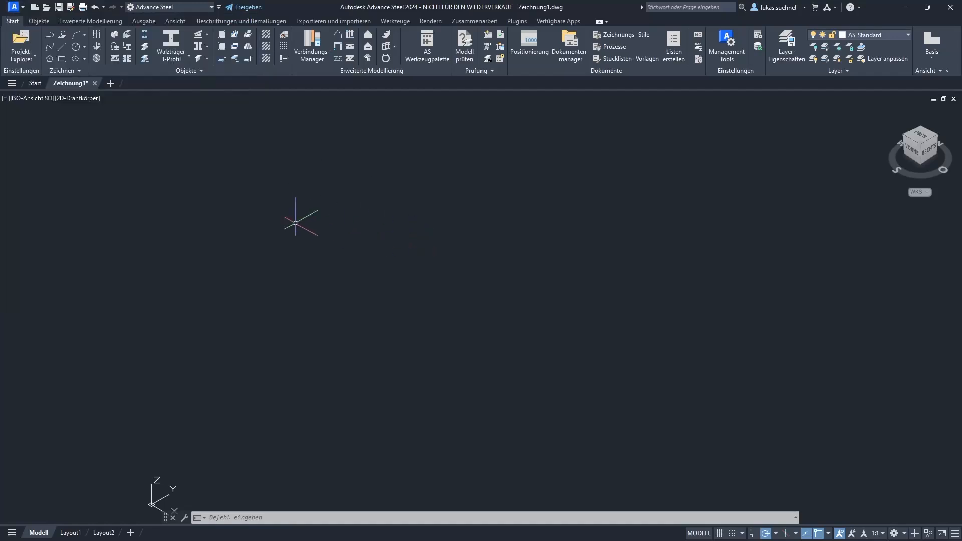
Step: Import Cantilever.sdnf from the Desktop into the drawing with Advance Steel as the application, inserting the model at the coordinate origin
left_click(306, 23)
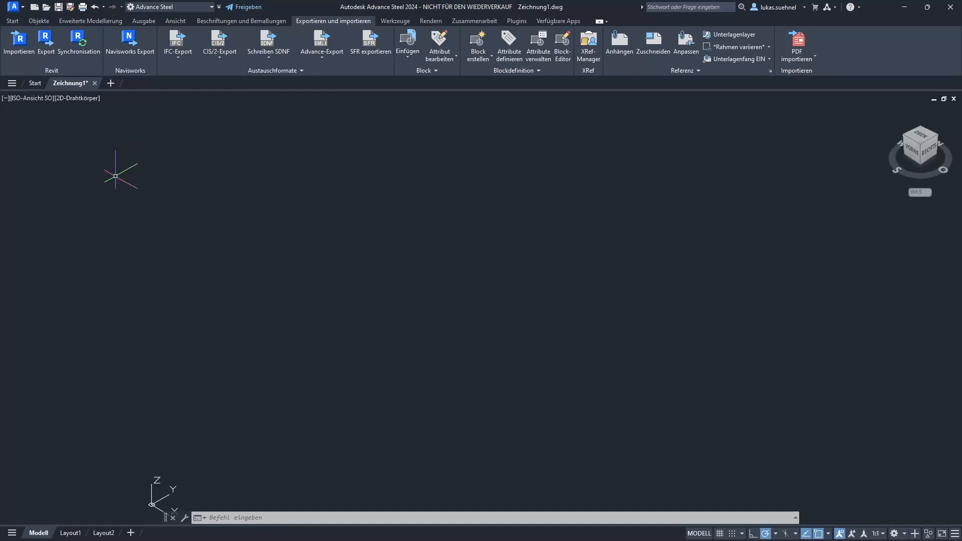
left_click(291, 73)
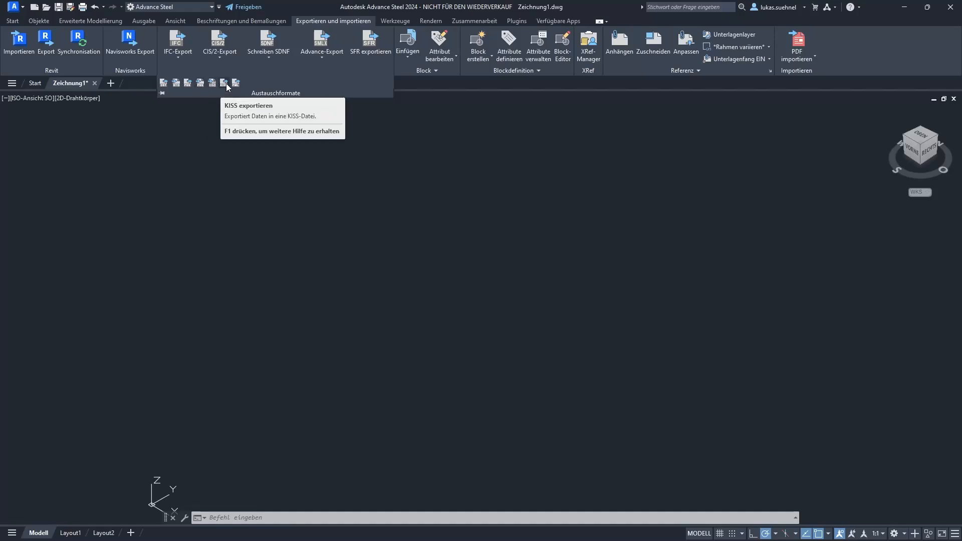
left_click(270, 154)
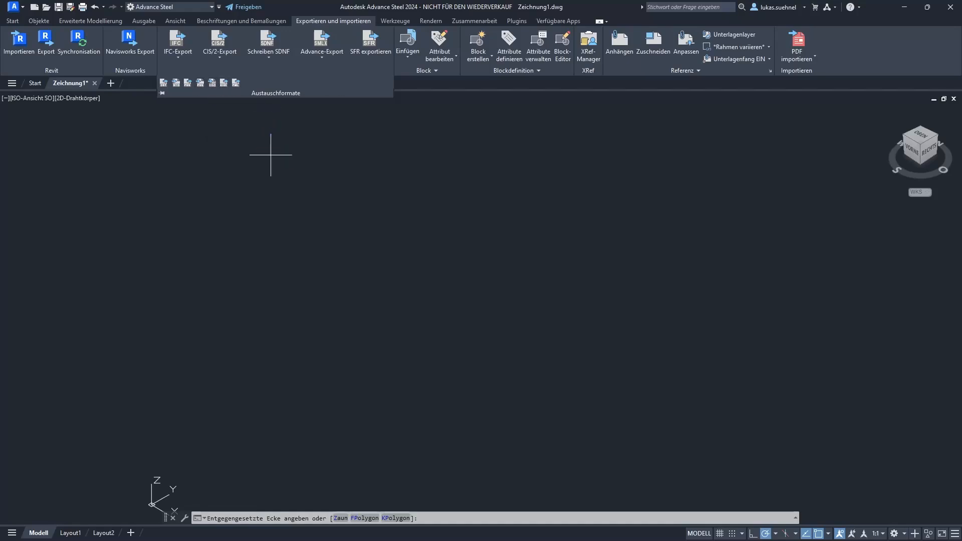
left_click(270, 58)
left_click(270, 96)
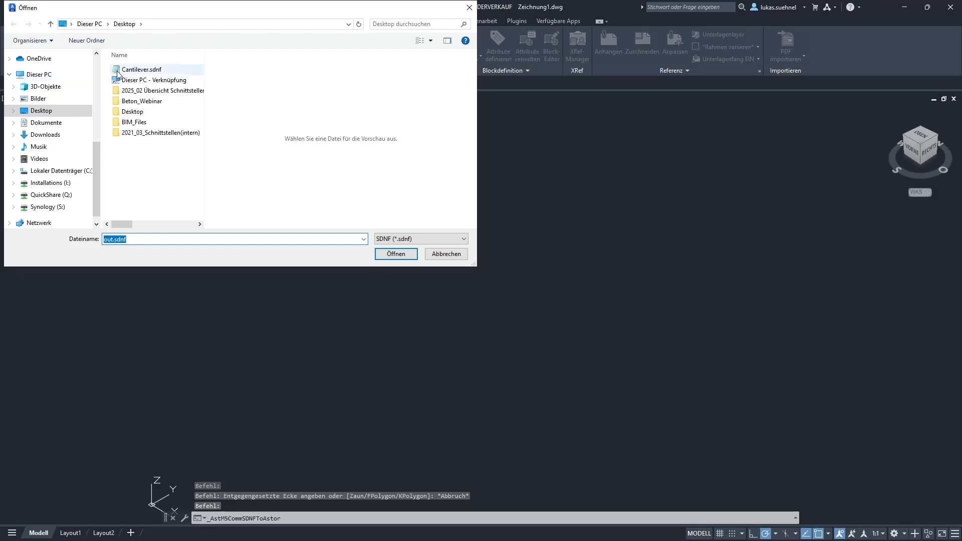
left_click(141, 69)
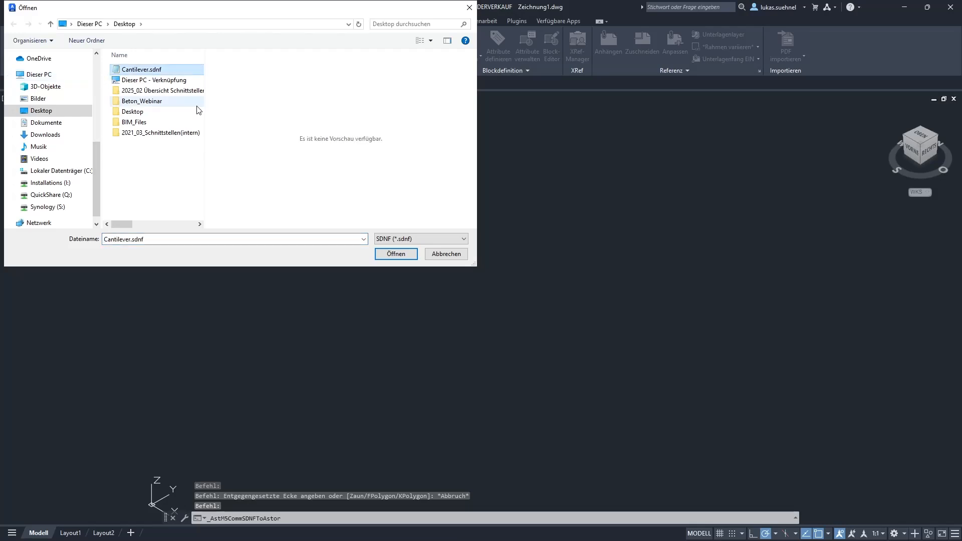
left_click(401, 254)
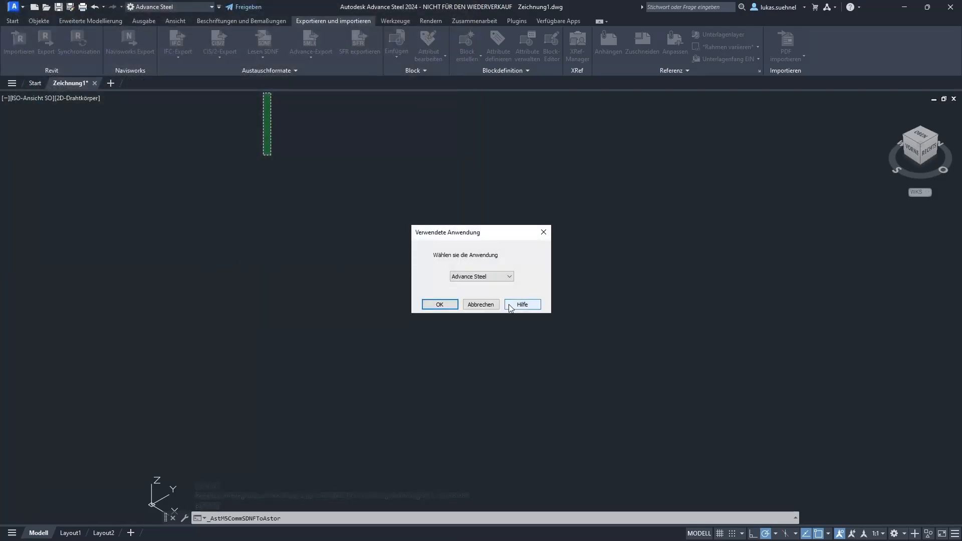
left_click(441, 305)
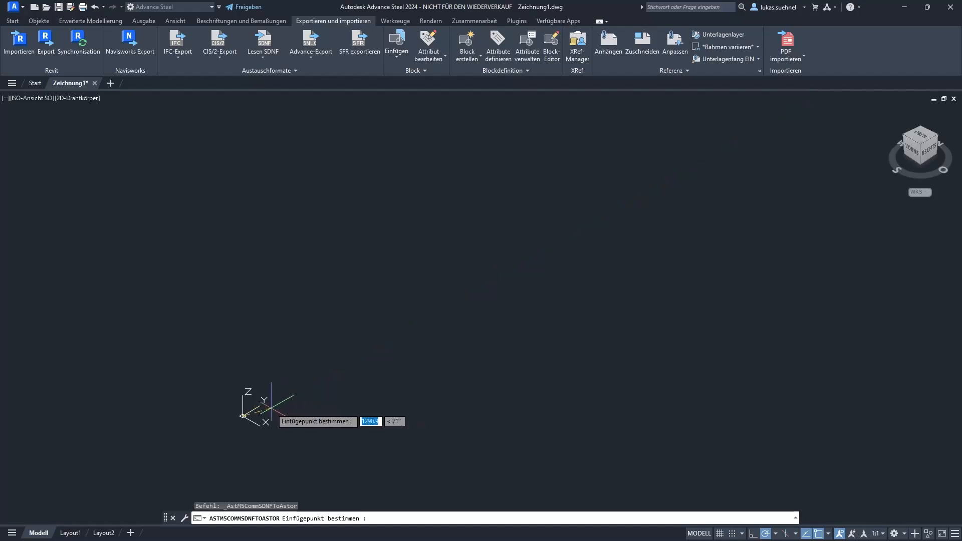
left_click(199, 427)
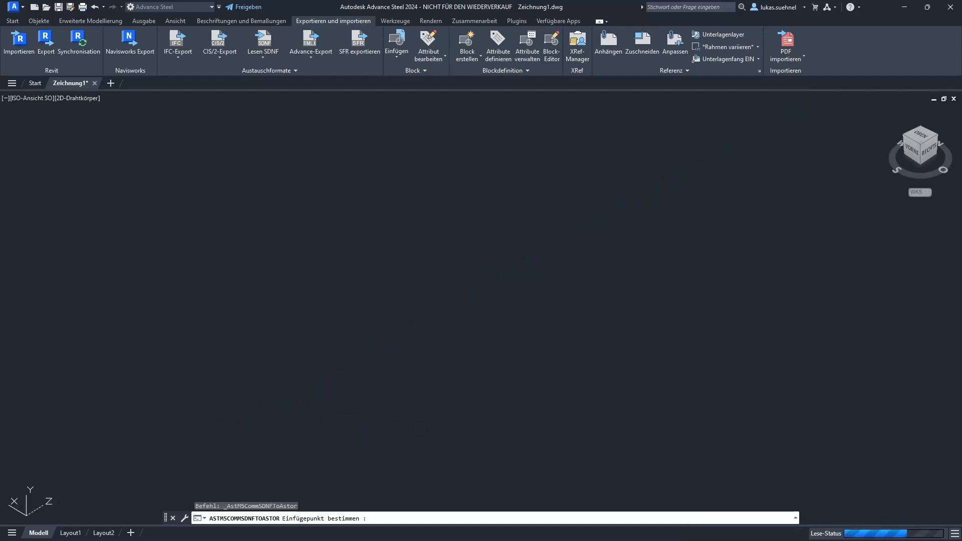
Step: Display the imported cantilever truss in the Schattiert visual style, viewed obliquely from the front so the gussets and end plate face the viewer
scroll(316, 333, "down", 3)
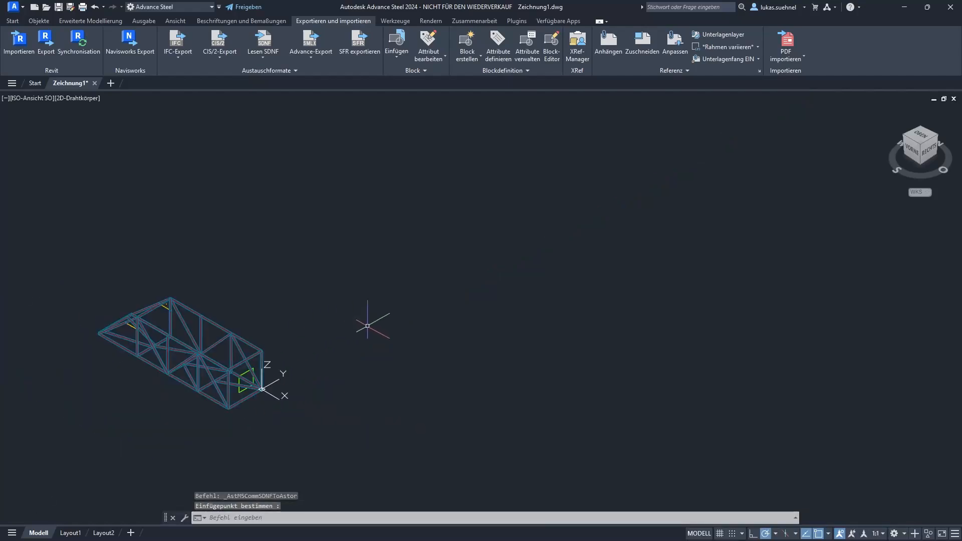
middle_click_drag(75, 382, 280, 346)
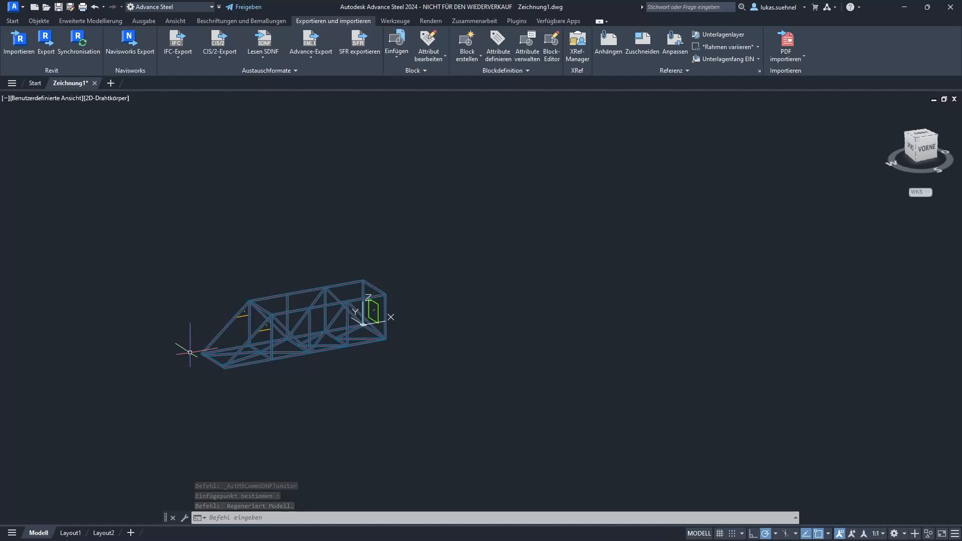
scroll(190, 353, "up", 2)
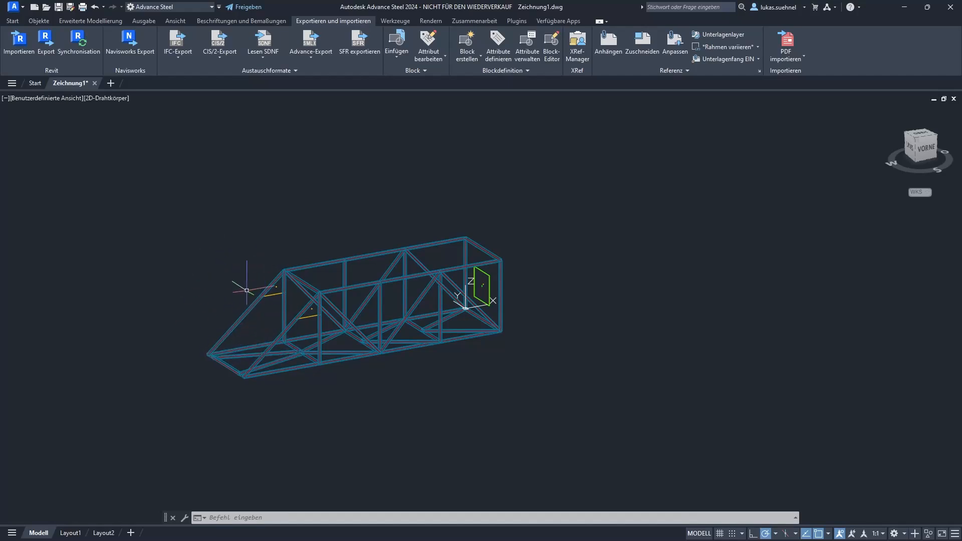
scroll(231, 331, "up", 2)
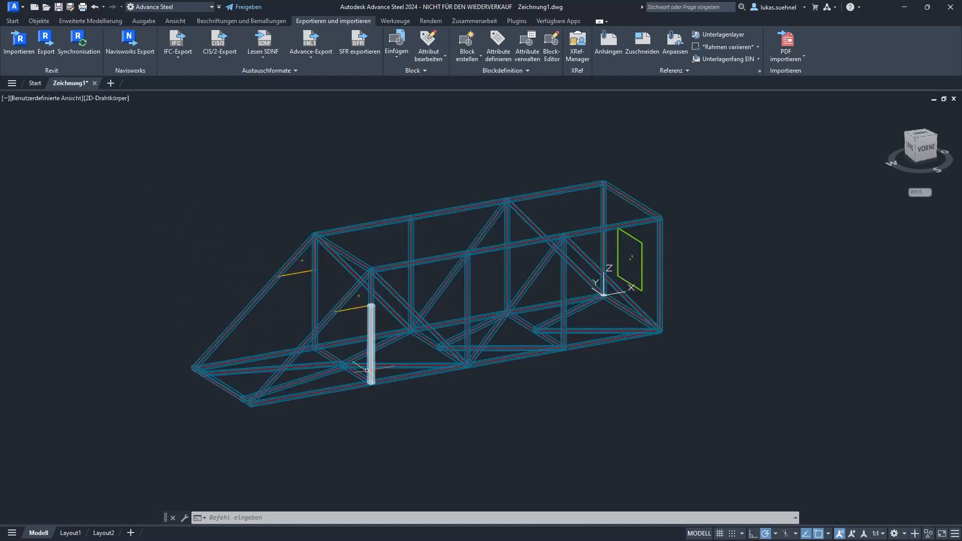
left_click(120, 98)
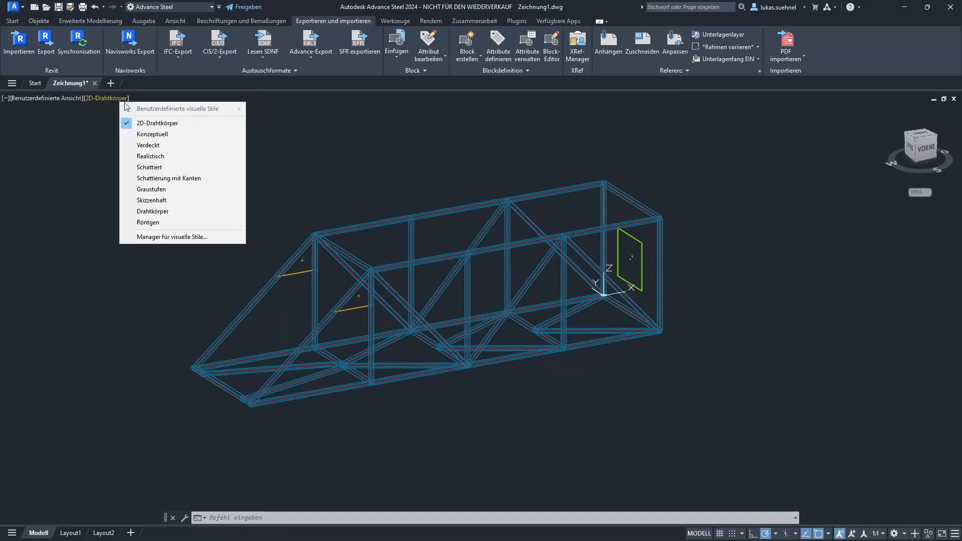
left_click(210, 169)
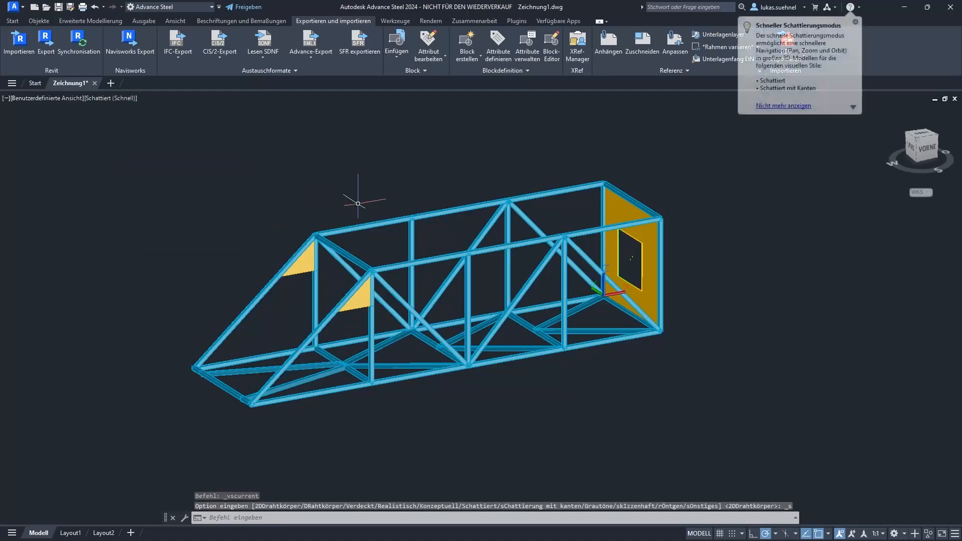
Step: Examine the thickness and material properties of the front triangular plate in the truss
middle_click_drag(583, 441, 558, 425, "shift")
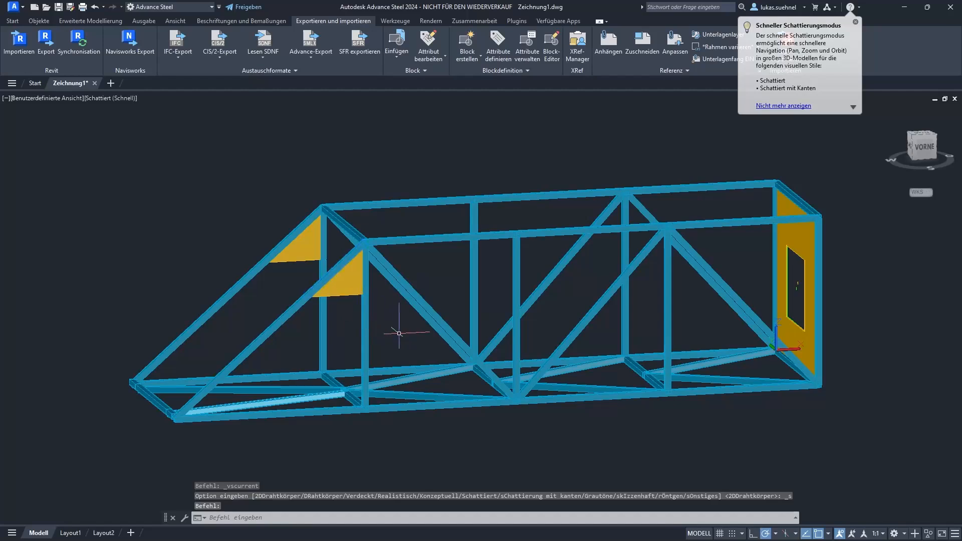
middle_click_drag(393, 329, 365, 320, "shift")
scroll(321, 323, "up", 3)
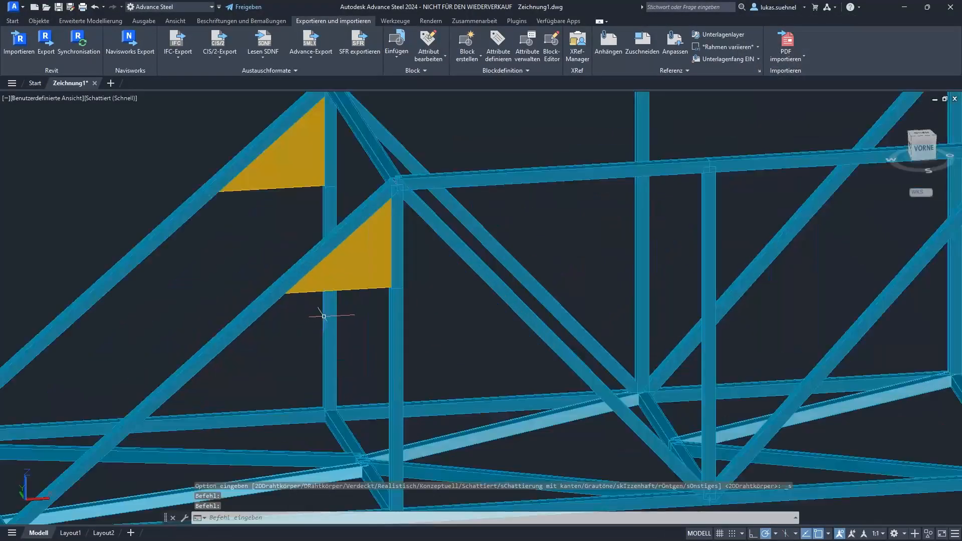
scroll(318, 318, "up", 1)
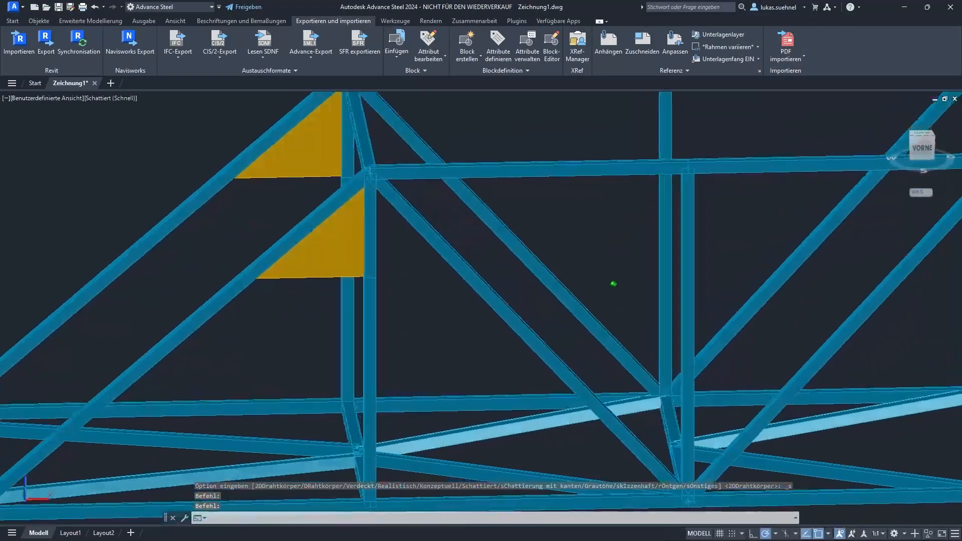
double_click(322, 266)
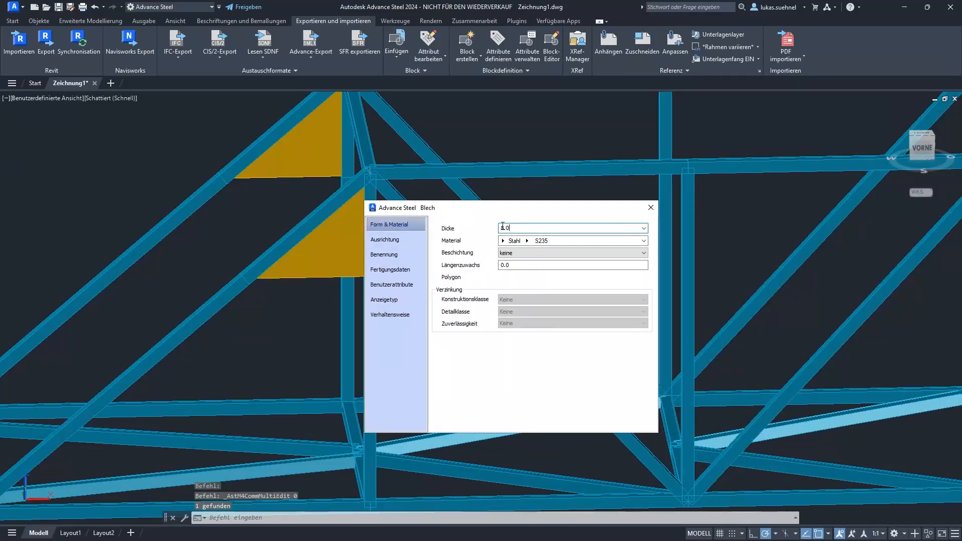
left_click(651, 208)
Step: Examine the profile and material properties of the front upper chord beam and view the whole truss
double_click(449, 168)
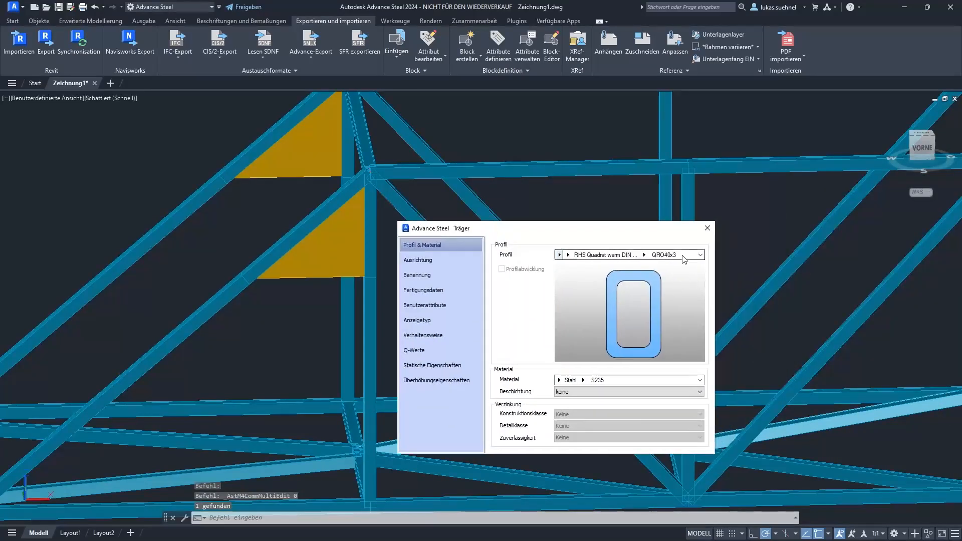
left_click(707, 228)
scroll(532, 221, "down", 5)
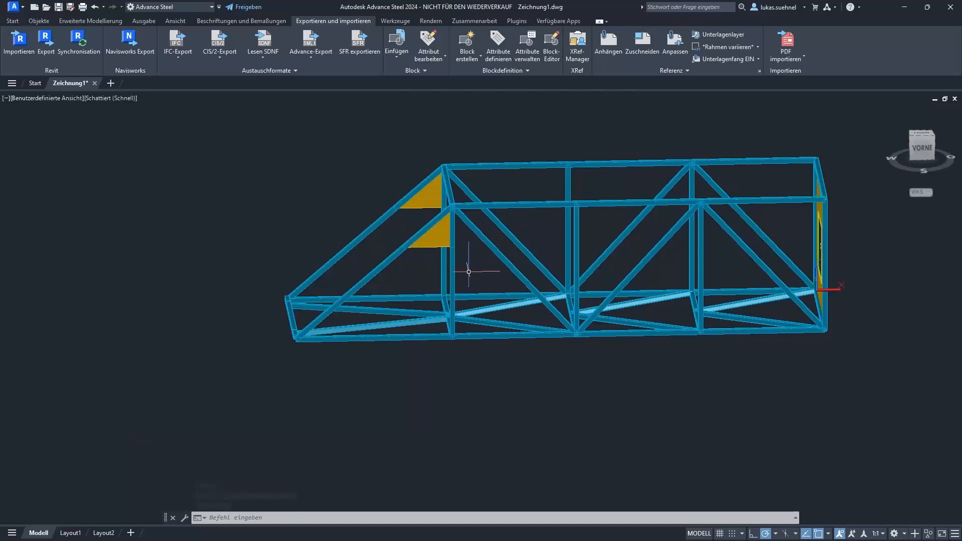
middle_click_drag(486, 273, 300, 215, "shift")
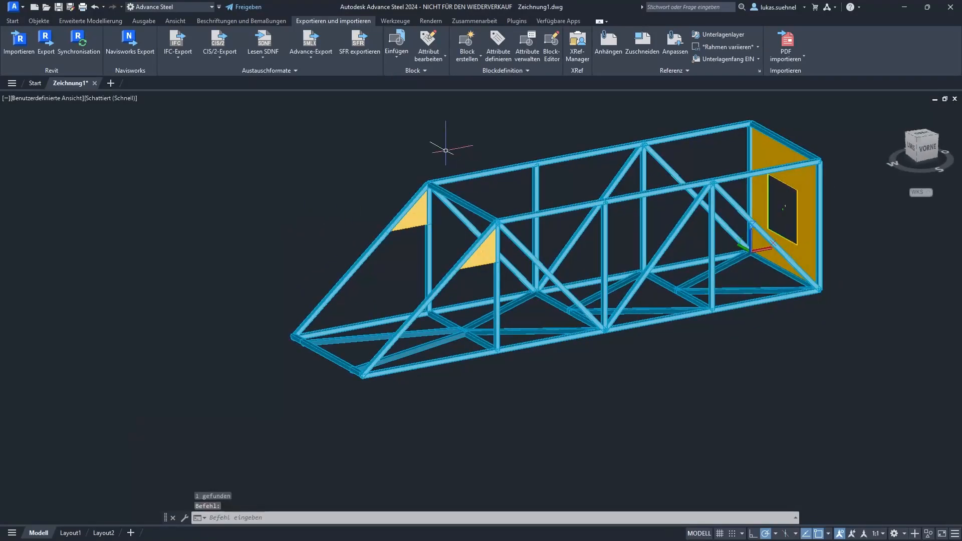
middle_click_drag(445, 150, 336, 165)
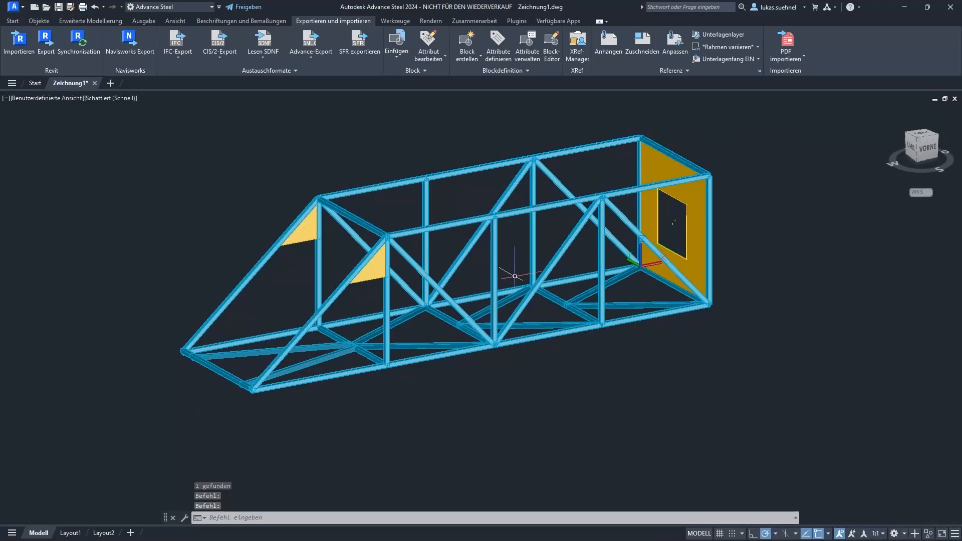
middle_click_drag(444, 264, 537, 286, "shift")
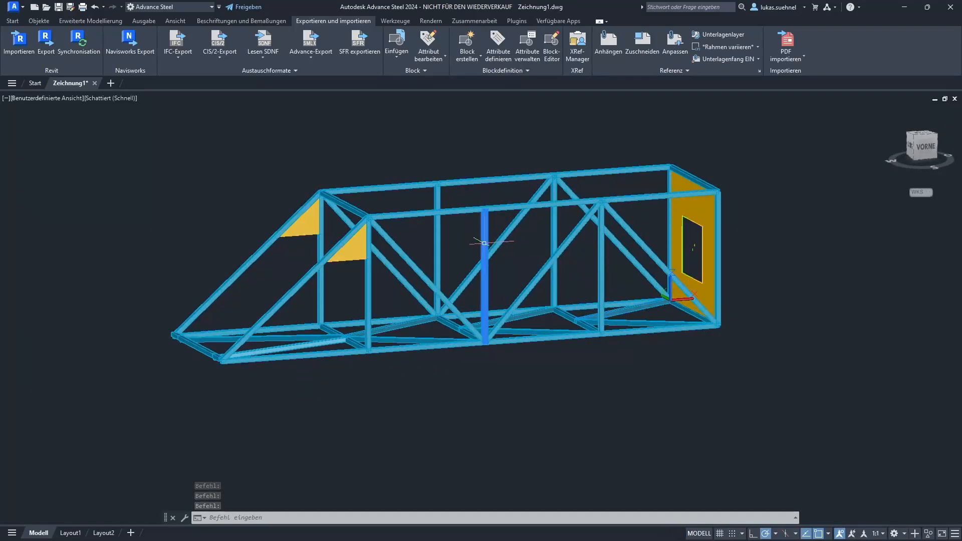
Step: Start a "Knotenblech an 3 Diagonalen" connection and assign the two rear upper chord beams meeting at the diagonals' node as its Stütze
left_click(91, 21)
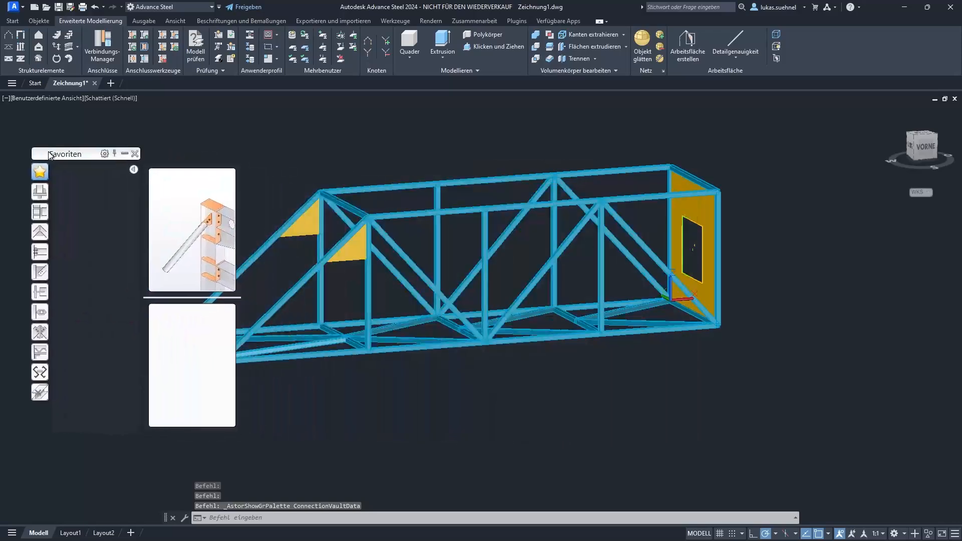
key("Escape")
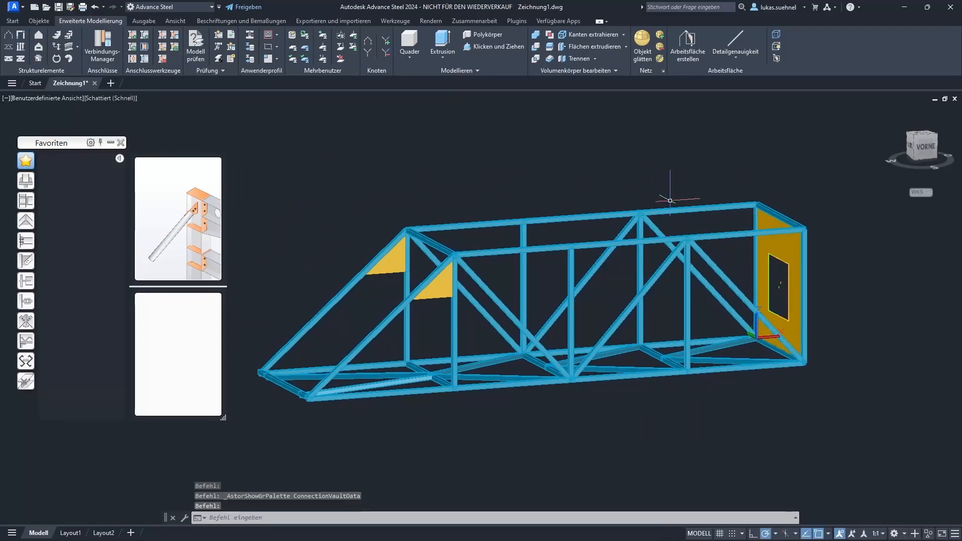
scroll(501, 207, "up", 5)
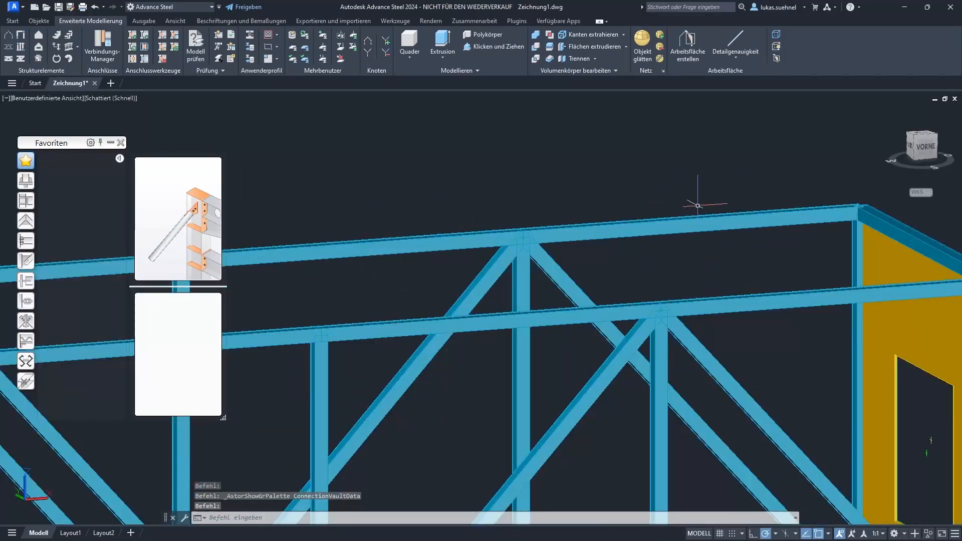
left_click(477, 244)
left_click(26, 265)
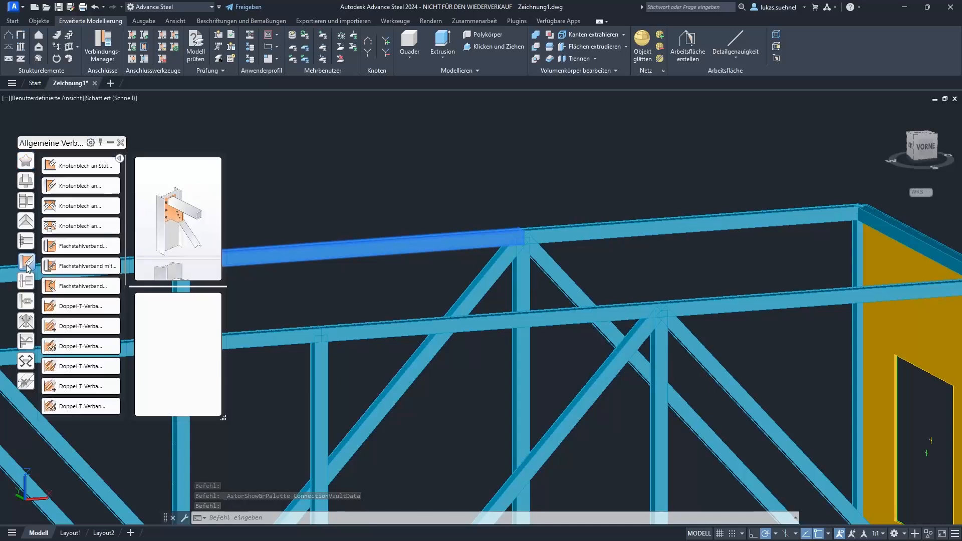
mouse_move(76, 226)
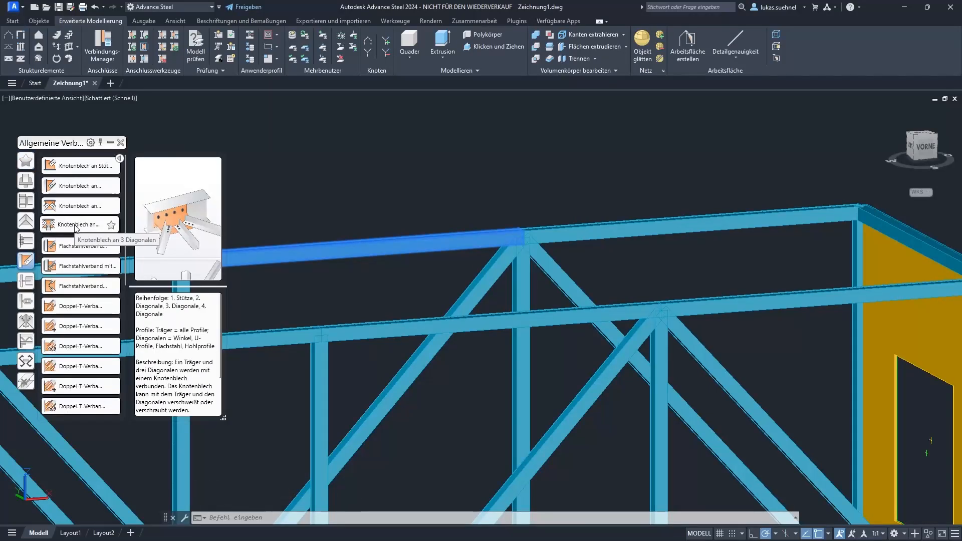
left_click(75, 225)
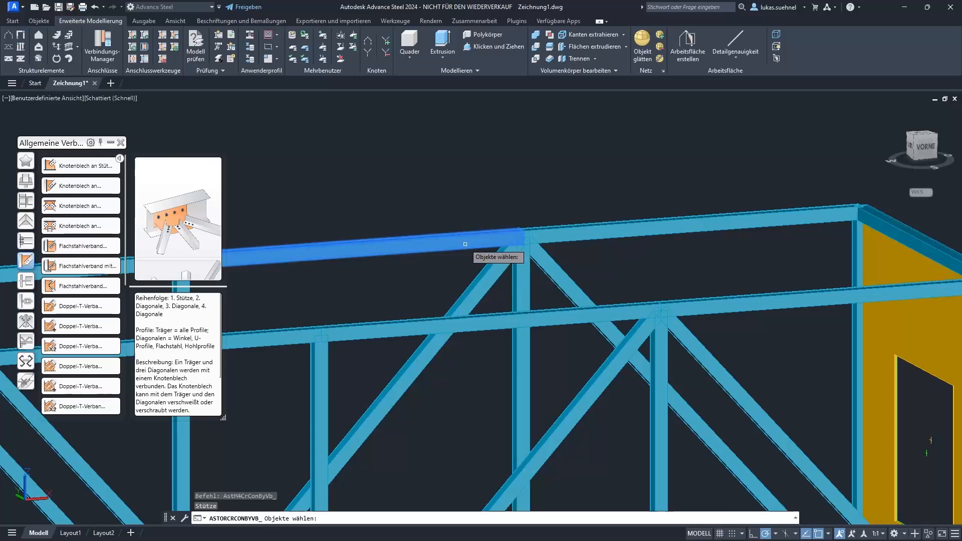
left_click(465, 244)
left_click(575, 235)
key("Return")
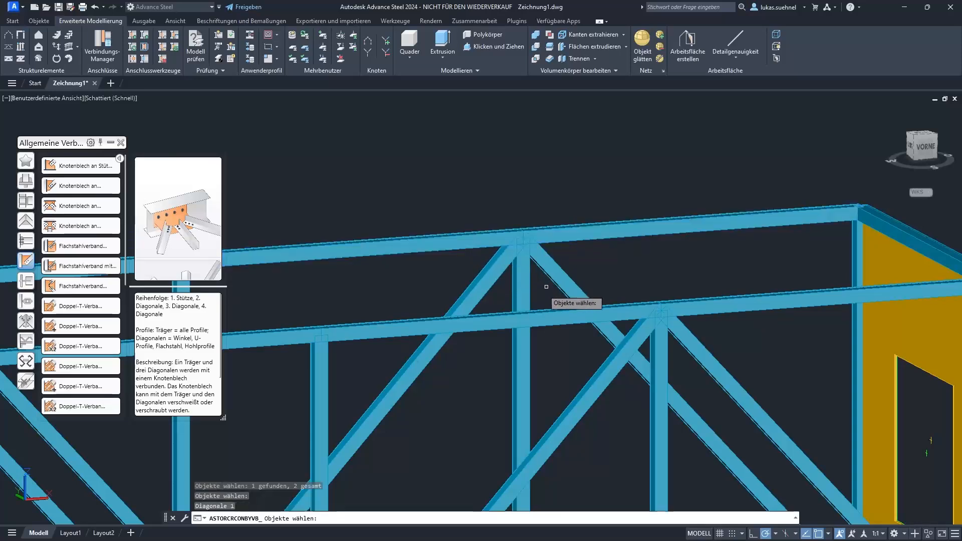
Step: Assign the left diagonal, the vertical post and the right diagonal as Diagonale 1, 2 and 3 to create the gusset plate connection
left_click(483, 283)
key("Return")
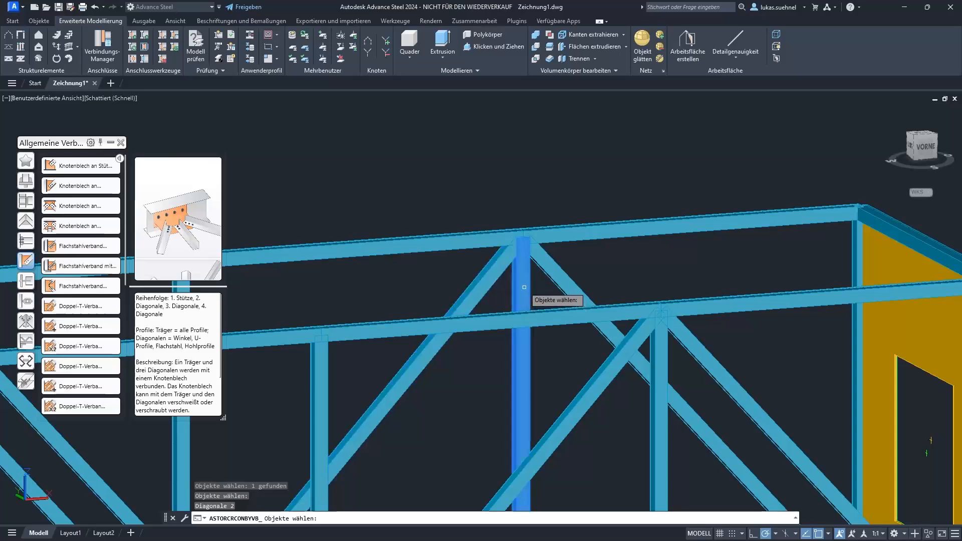
left_click(524, 287)
key("Return")
left_click(557, 278)
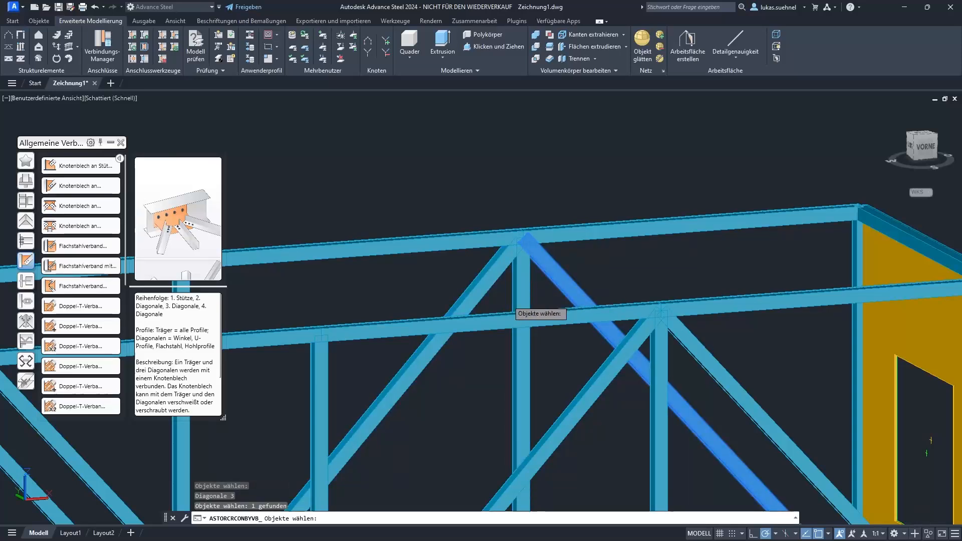
key("Return")
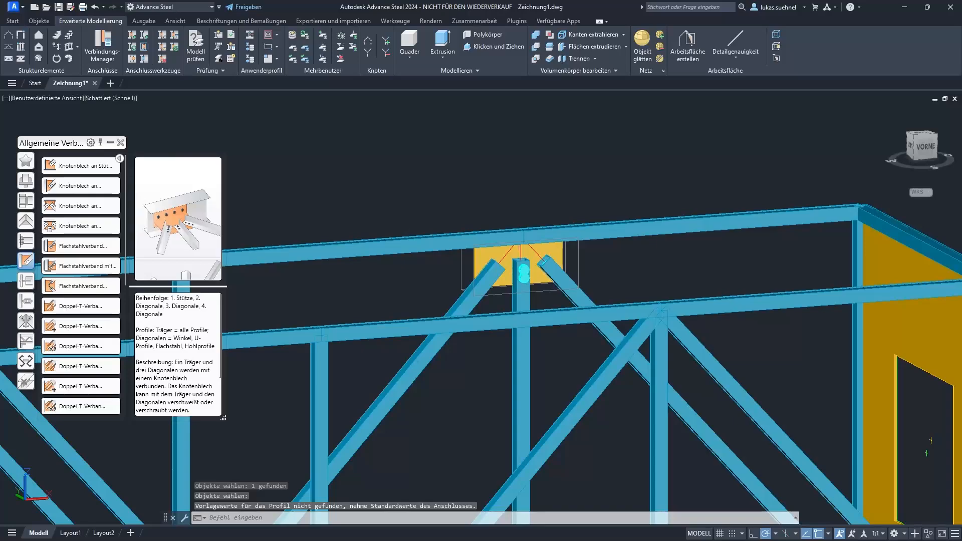
Step: Set the bolt diameter of the gusset plate connection to 12 mm
middle_click_drag(475, 239, 398, 225, "shift")
left_click_drag(961, 202, 145, 134)
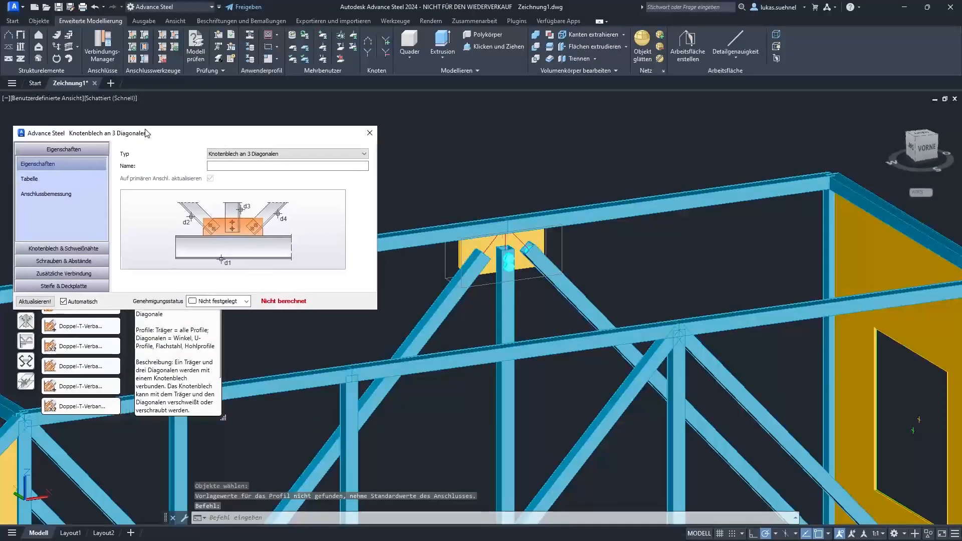
left_click(63, 249)
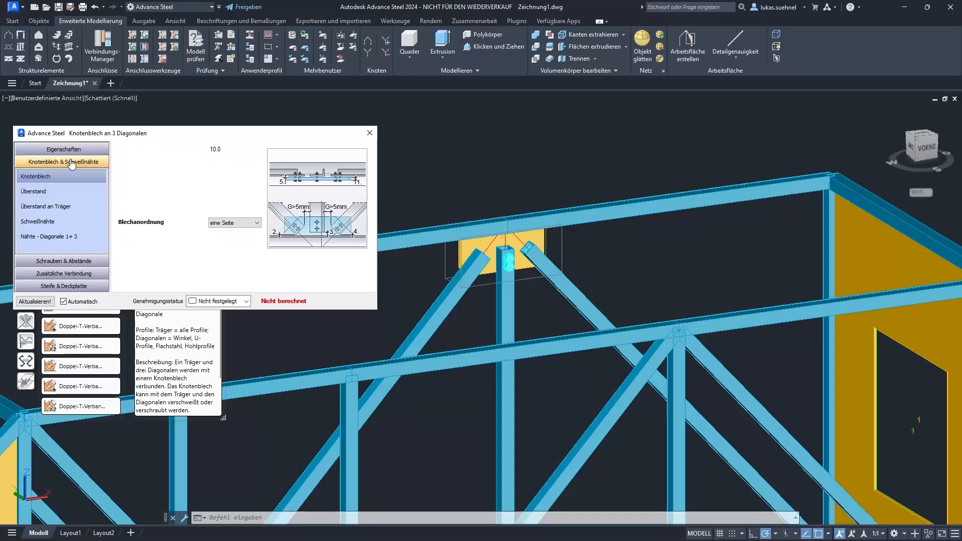
left_click(63, 149)
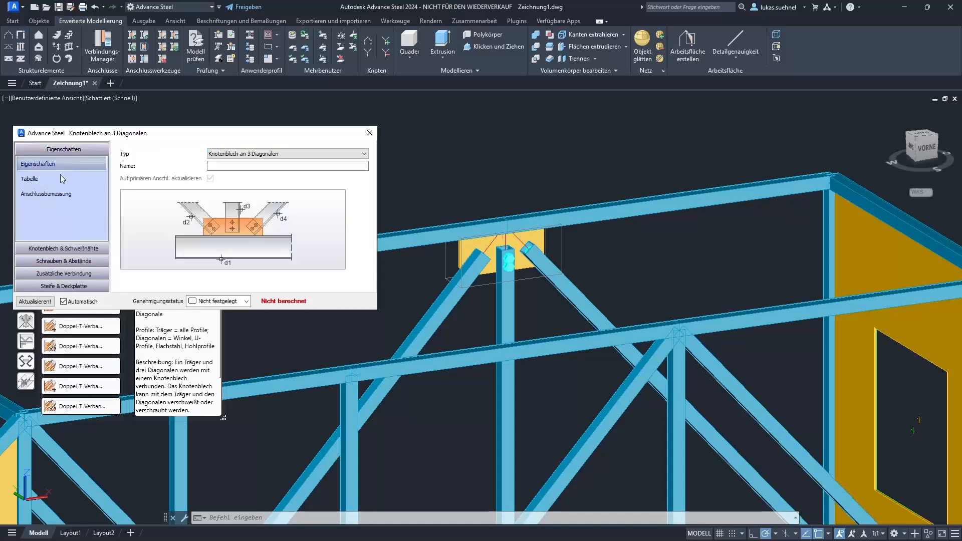
left_click(72, 260)
left_click(234, 149)
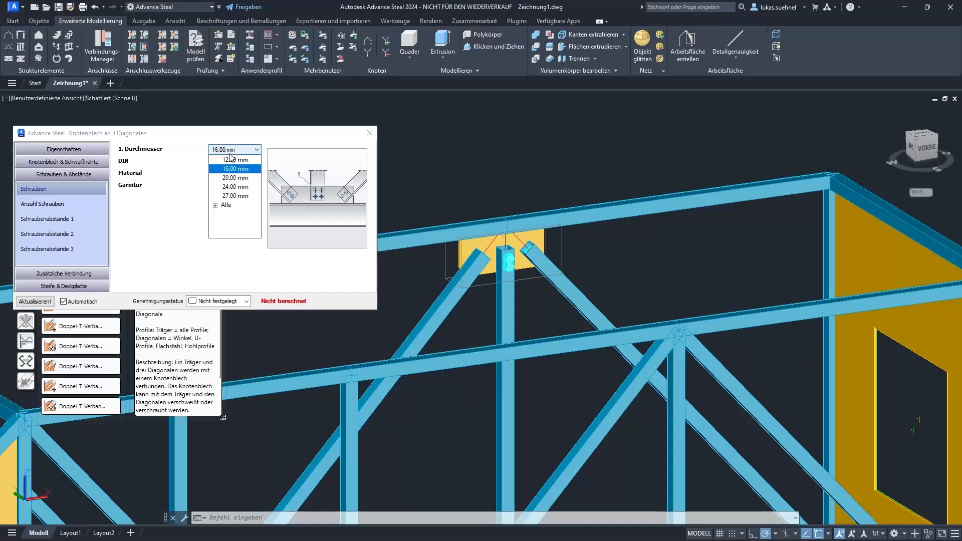
left_click(228, 168)
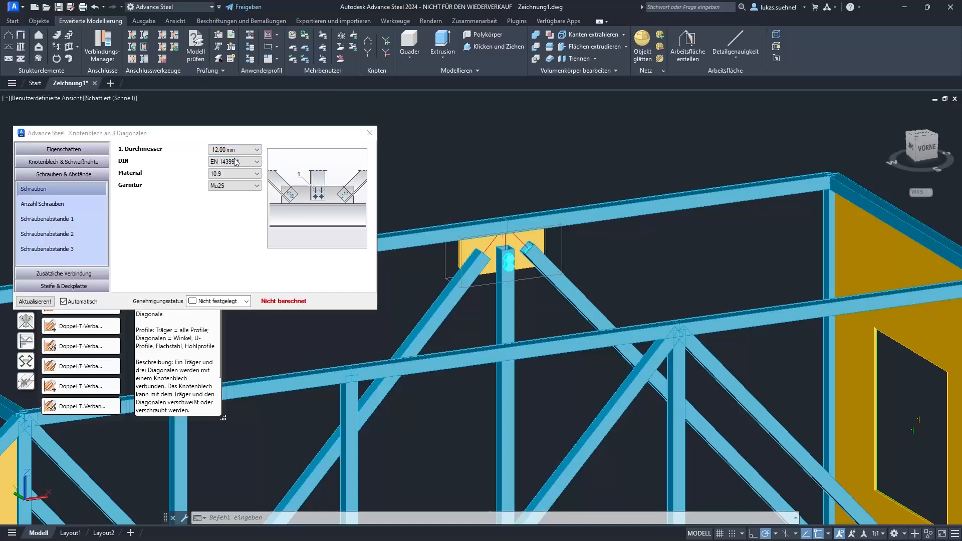
Step: Set the number of bolt rows to 1 for each of the three diagonals in the gusset plate connection
left_click(52, 207)
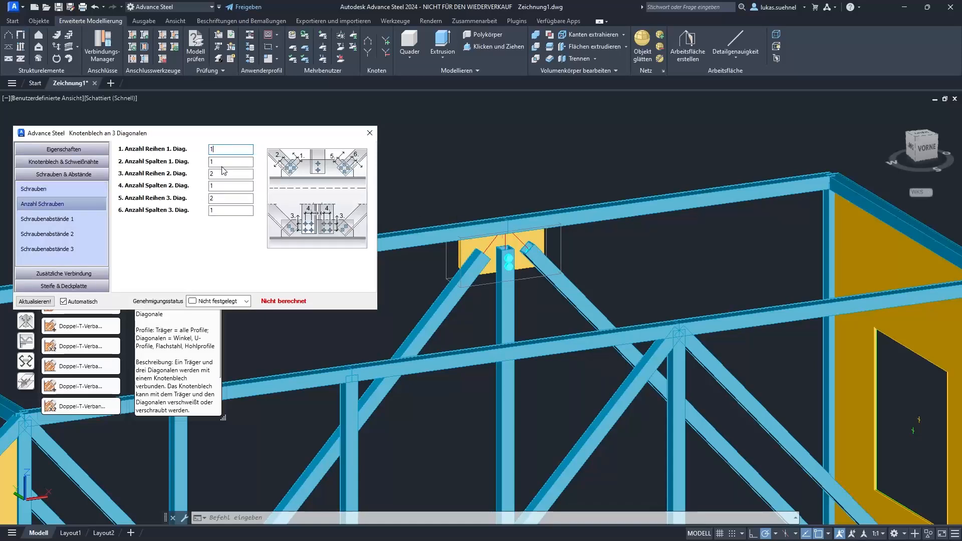
left_click(223, 173)
left_click(219, 197)
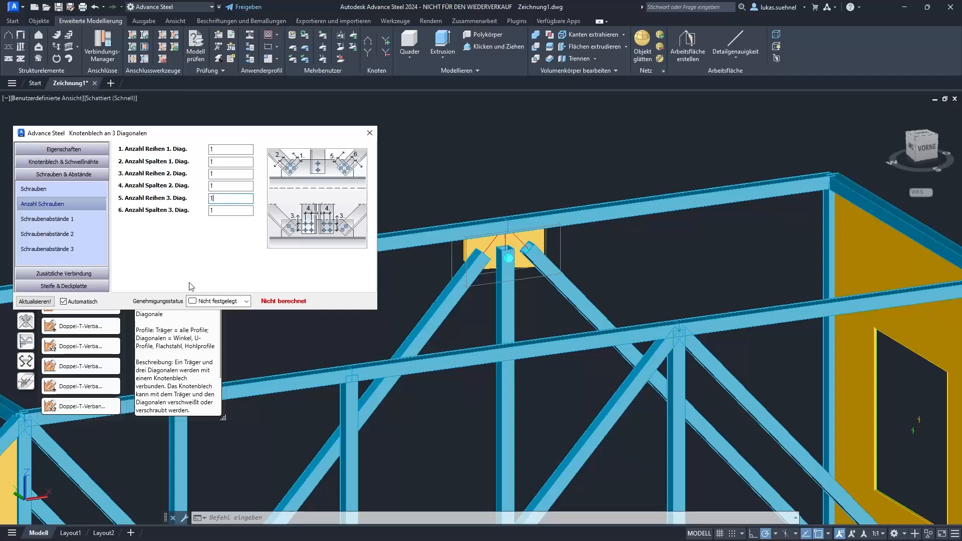
left_click(370, 133)
Step: Examine the bolted gusset plate joint on the rear chord, the matching front chord node and the overall truss
scroll(318, 248, "up", 5)
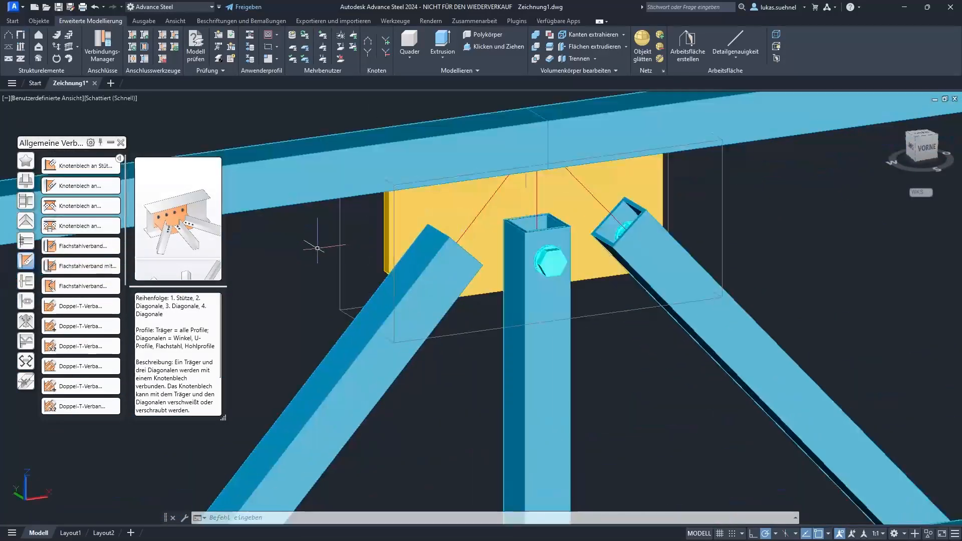
middle_click_drag(317, 248, 299, 236, "shift")
scroll(362, 268, "down", 6)
middle_click_drag(373, 170, 393, 165, "shift")
scroll(571, 335, "up", 2)
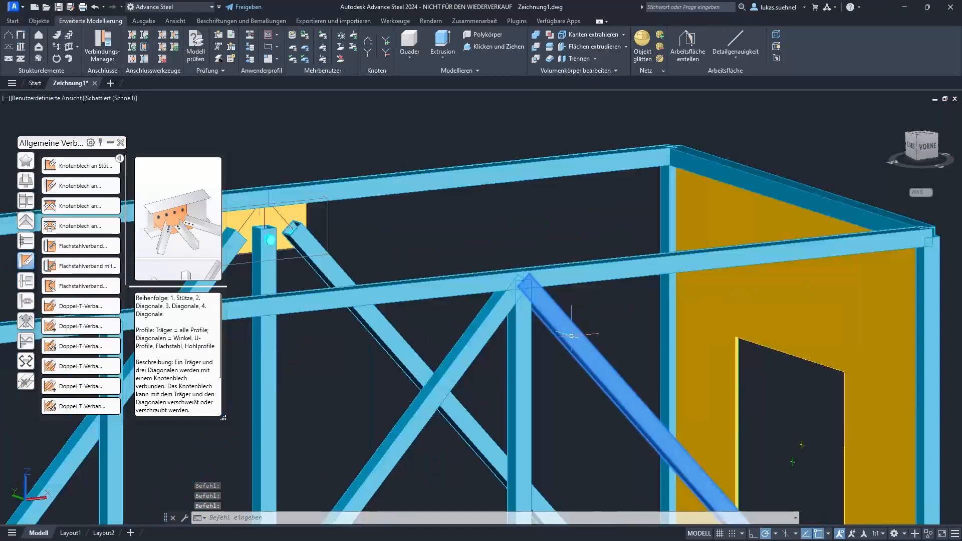
scroll(526, 273, "up", 3)
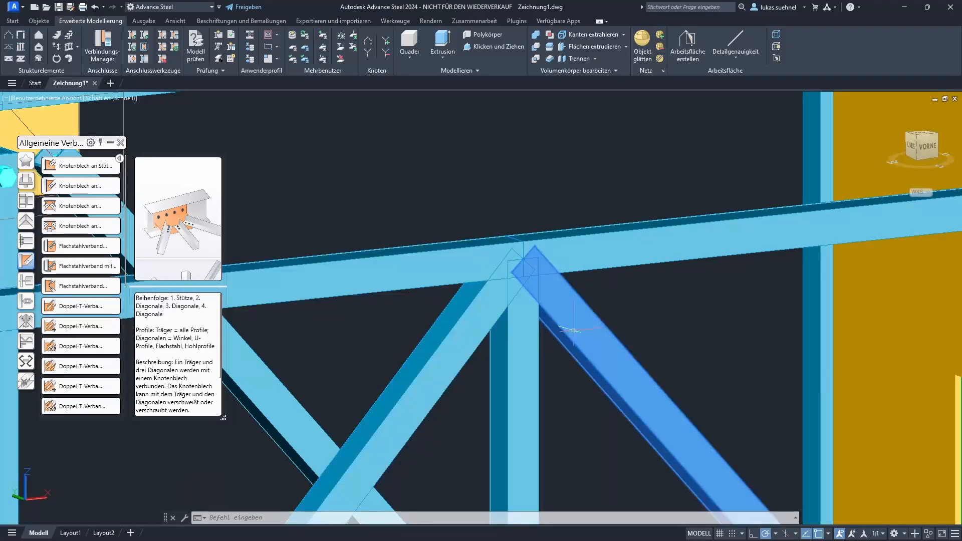
scroll(531, 278, "down", 3)
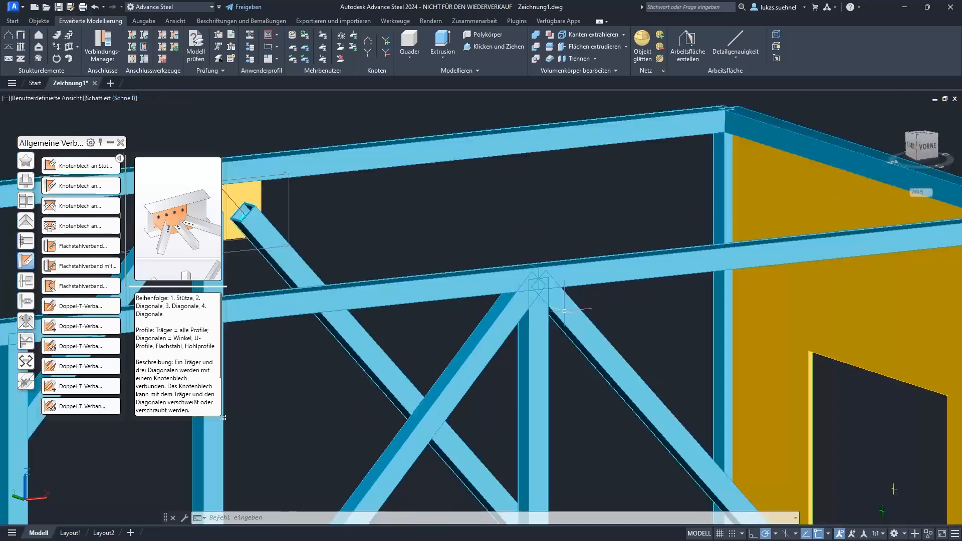
middle_click_drag(446, 217, 537, 215)
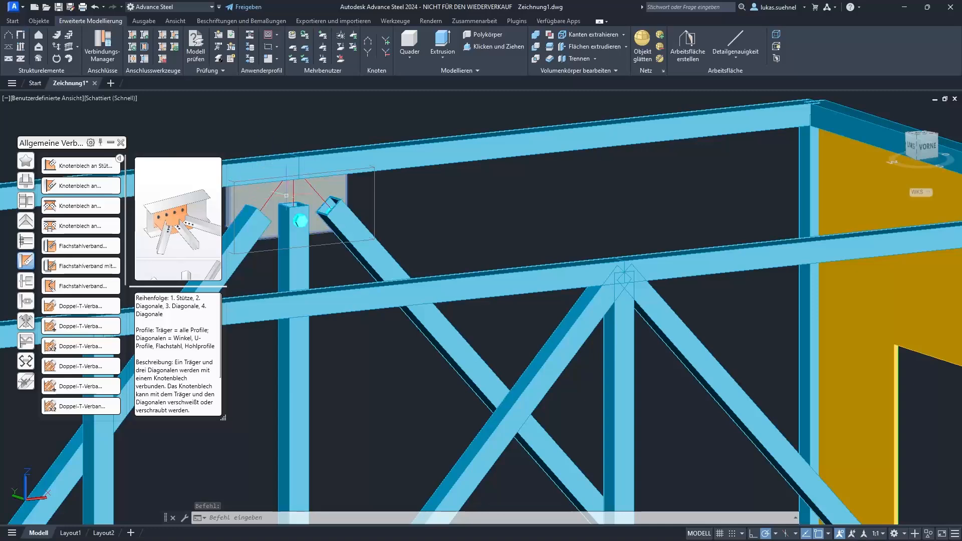
left_click(324, 185)
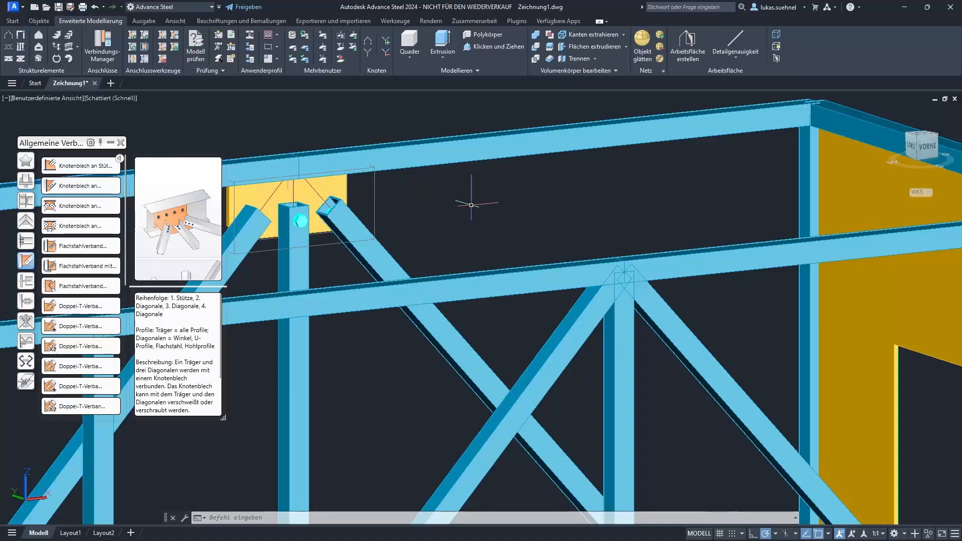
scroll(466, 210, "down", 3)
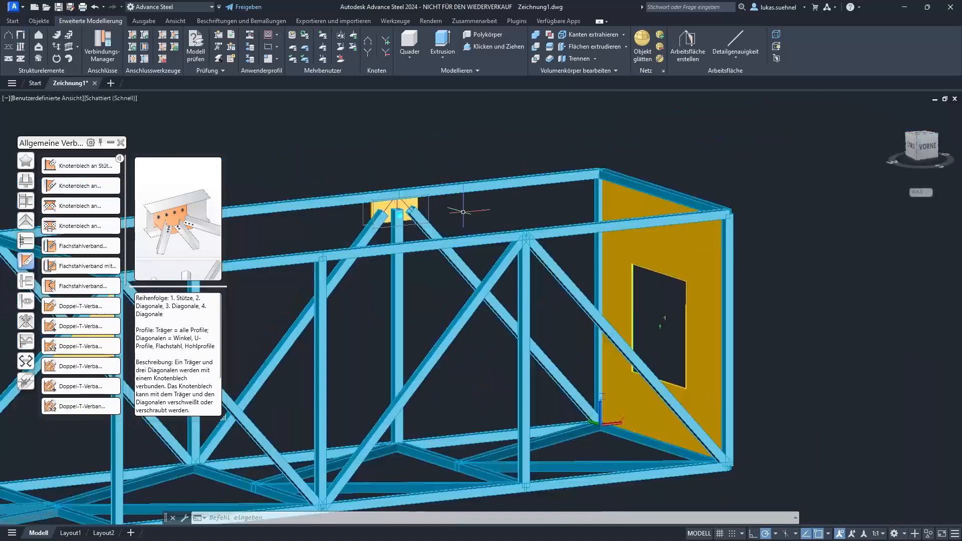
middle_click_drag(319, 153, 459, 148)
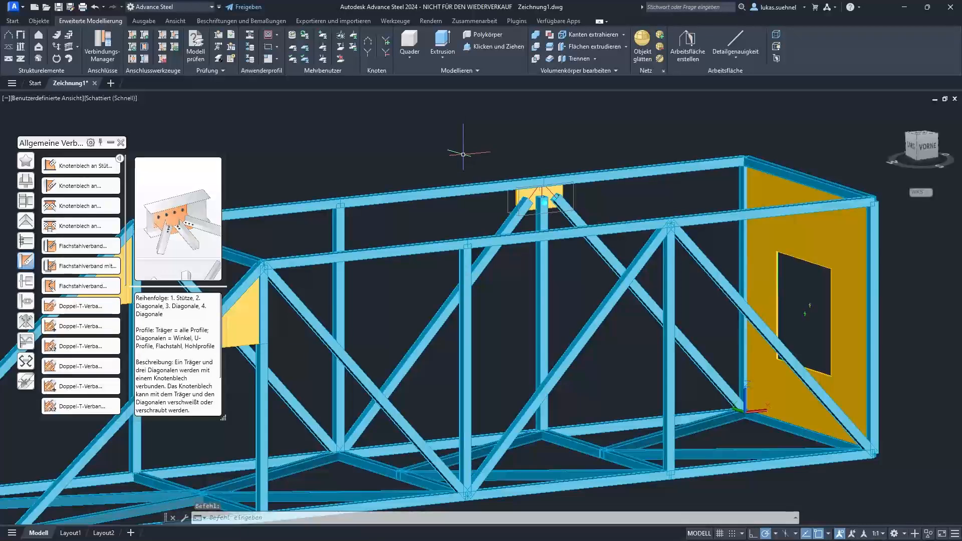
scroll(464, 154, "down", 2)
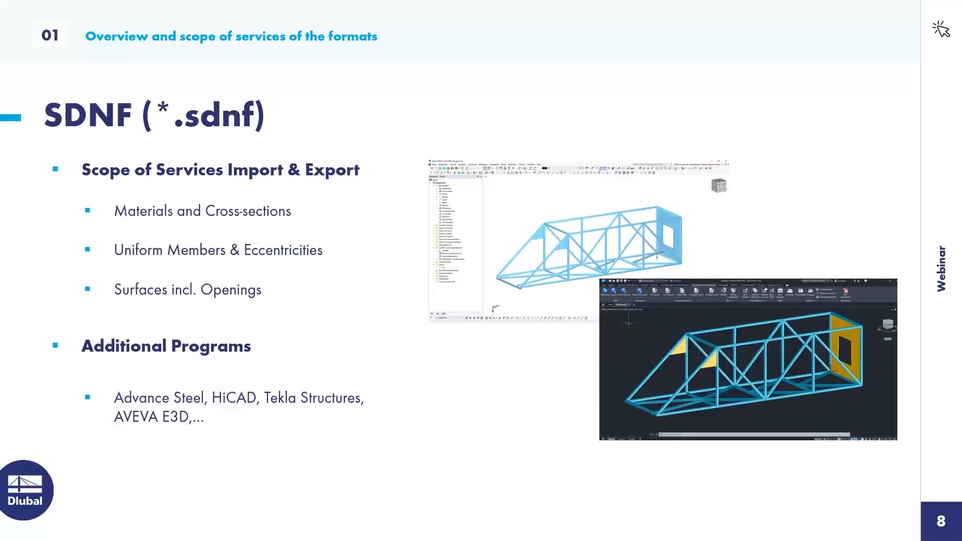
key("Right")
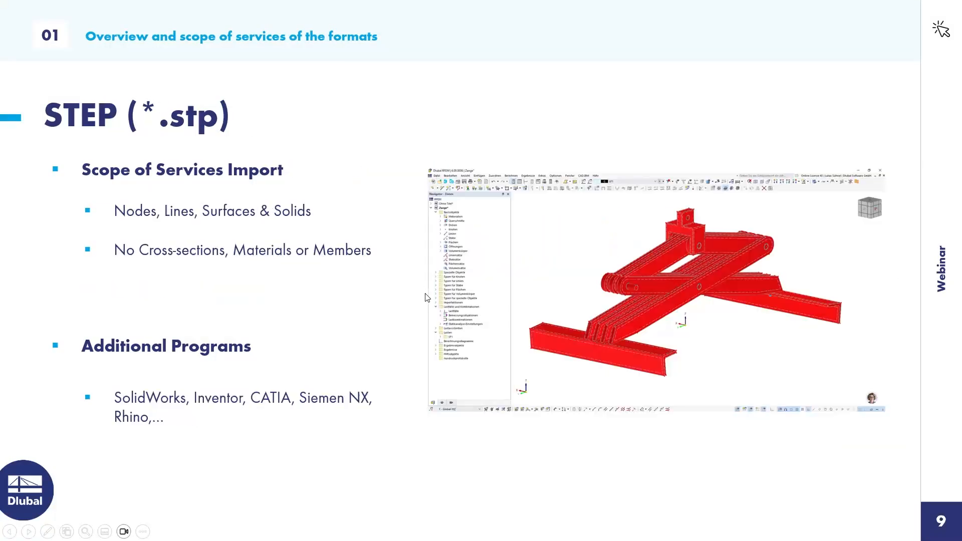
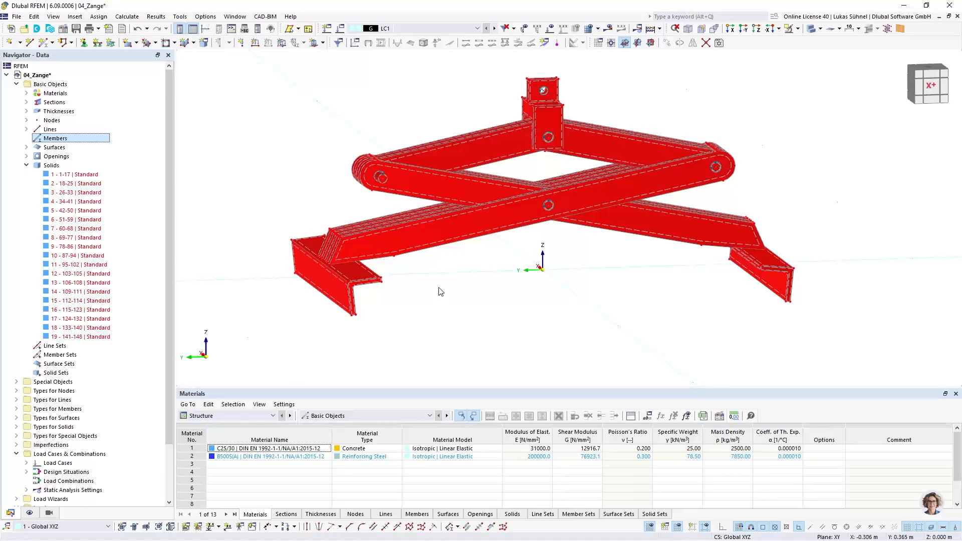
Step: Assign the material S235 of EN 1993-1-1:2005-05 from the material library to solid 5
middle_click_drag(526, 321, 201, 305, "ctrl")
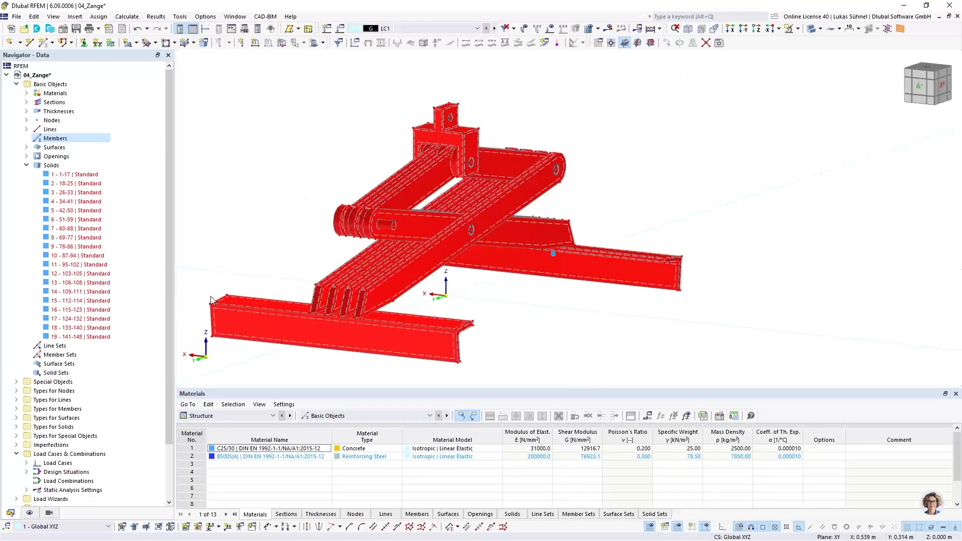
left_click(62, 211)
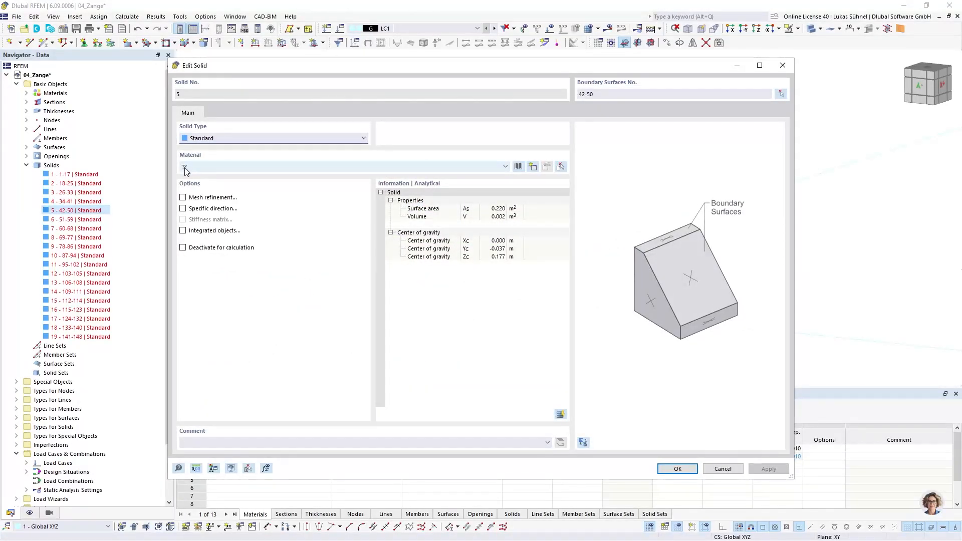
left_click(518, 166)
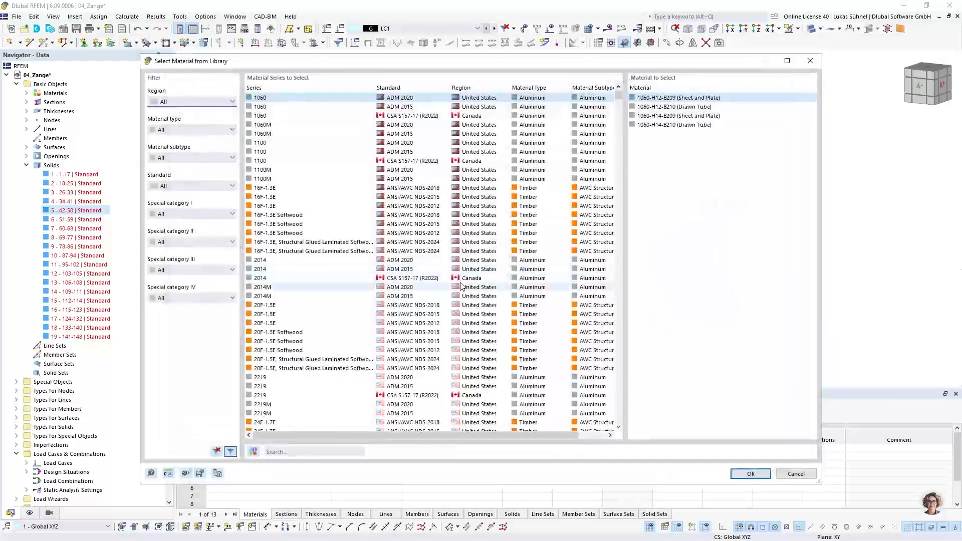
left_click(282, 452)
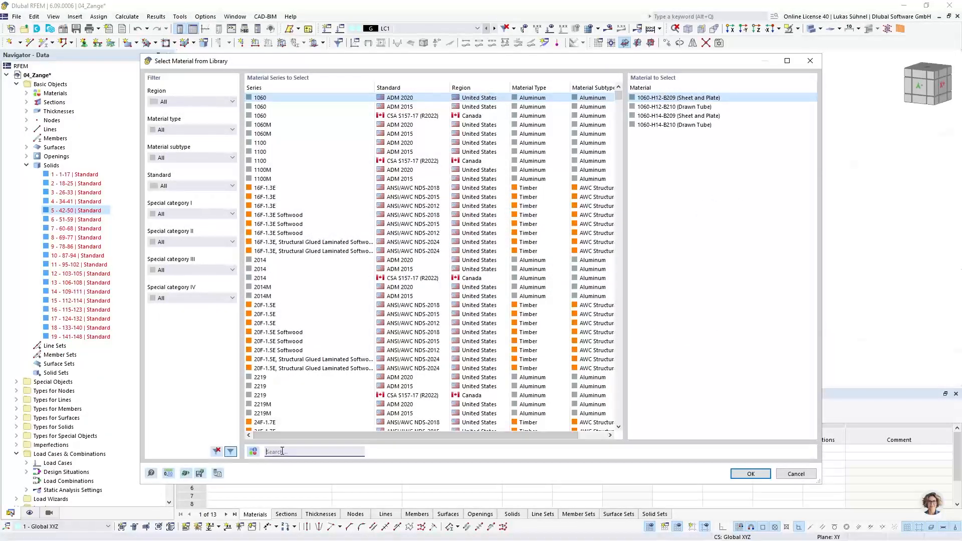
type("s235")
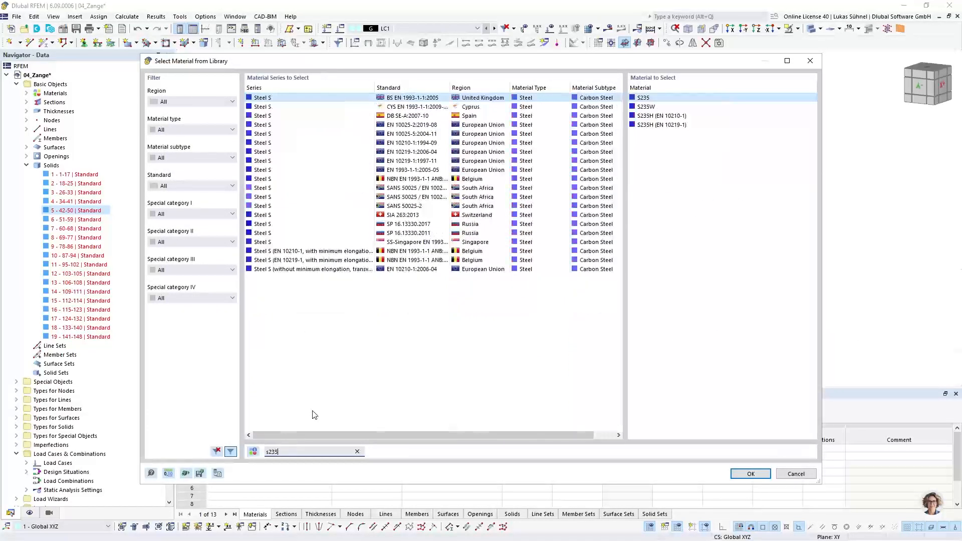
left_click(330, 169)
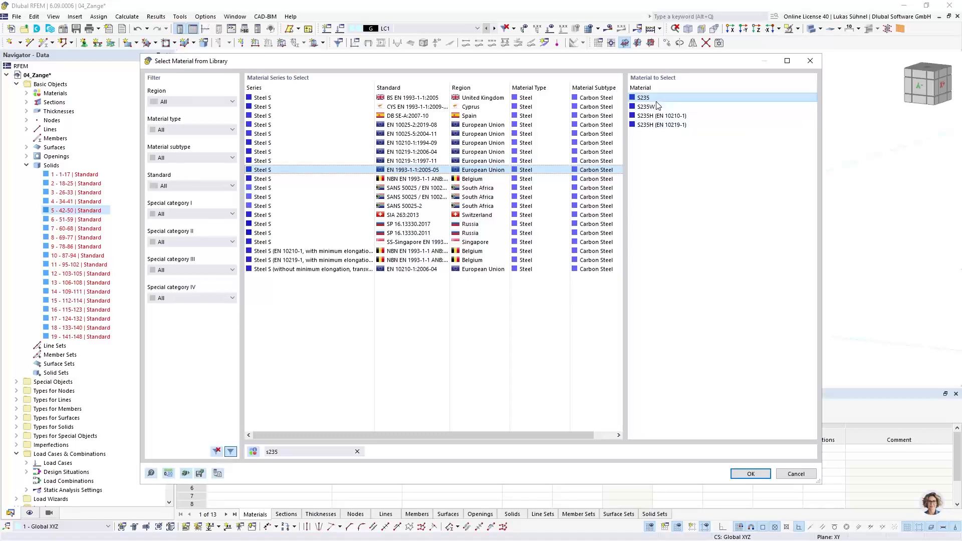
left_click(753, 475)
left_click(677, 468)
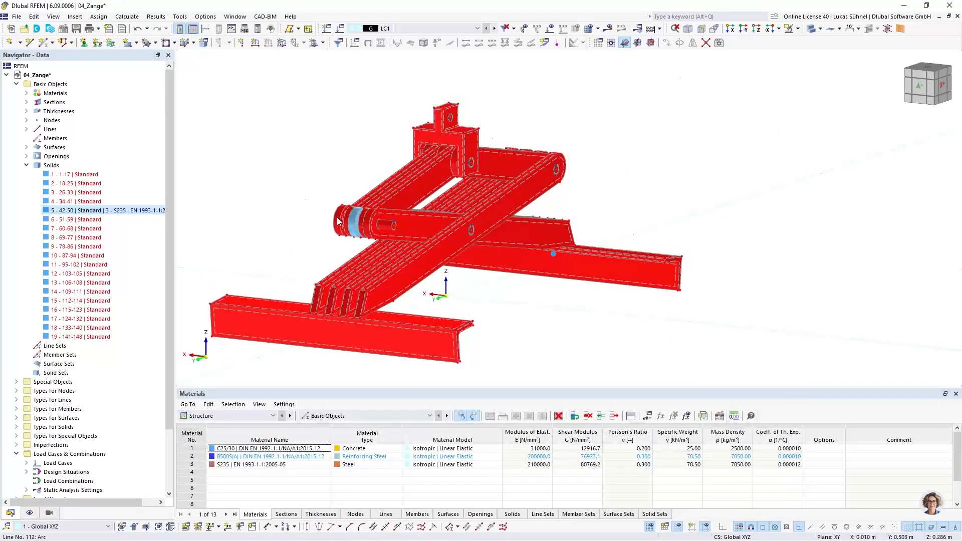
Step: Assign the existing S235 material to solid 13, the pin through the end of the lever arm
scroll(316, 216, "up", 5)
scroll(300, 210, "down", 5)
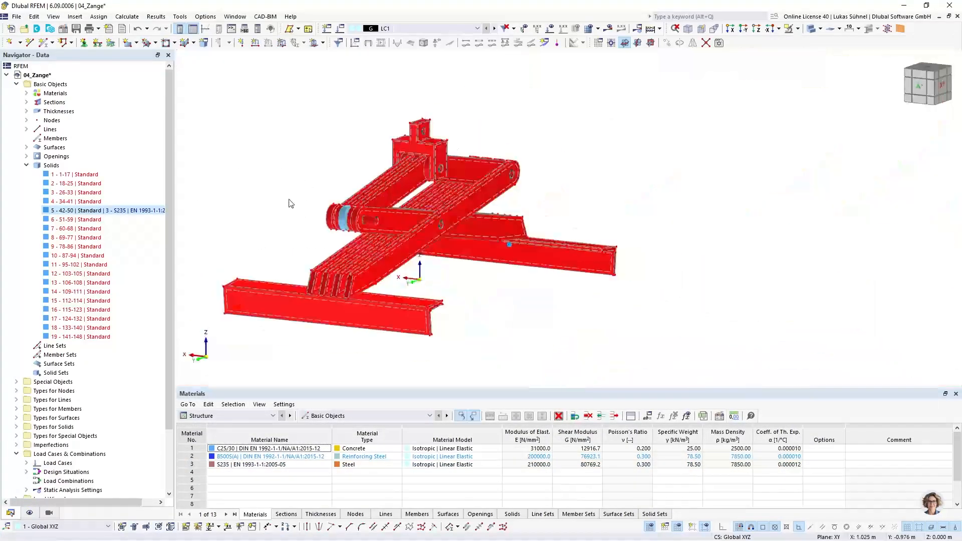
left_click(65, 274)
left_click(70, 282)
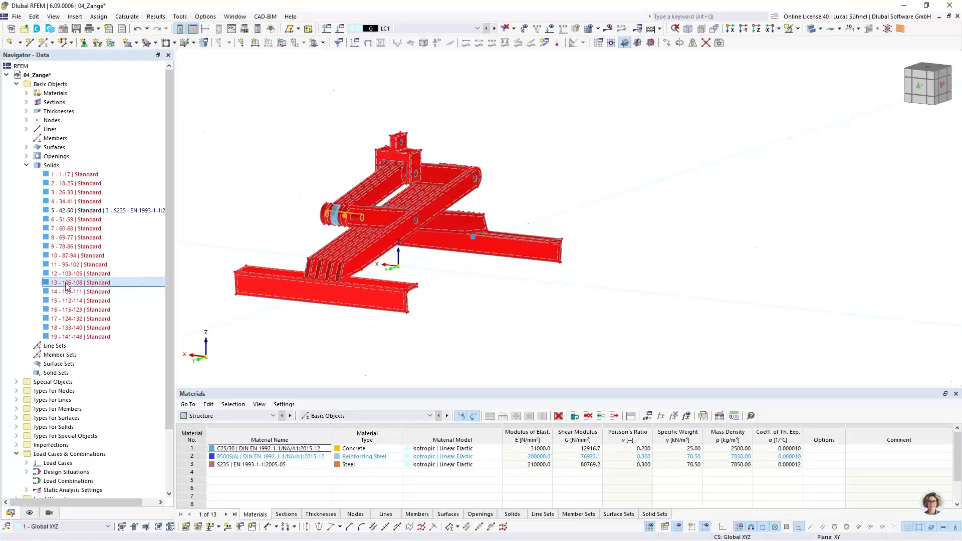
right_click(66, 285)
left_click(70, 289)
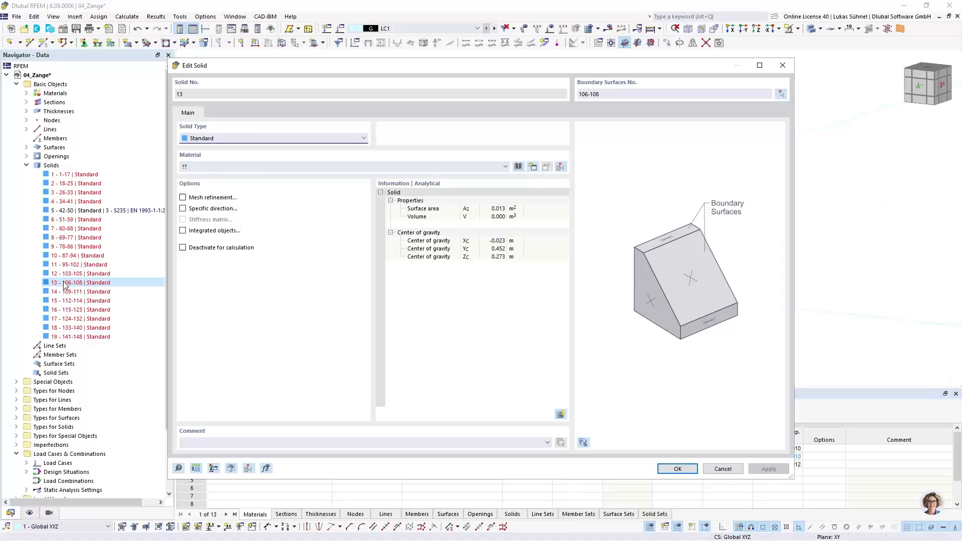
left_click(238, 167)
left_click(215, 200)
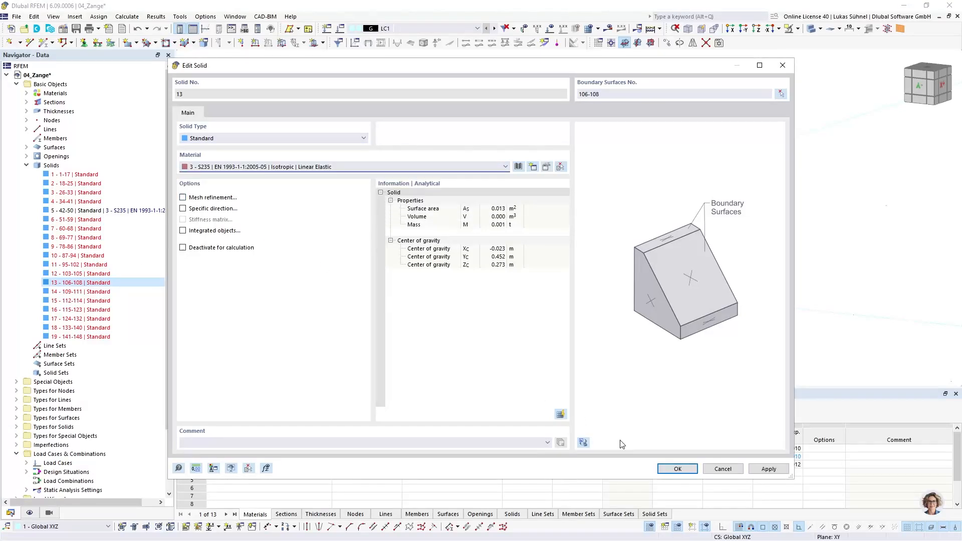
left_click(677, 469)
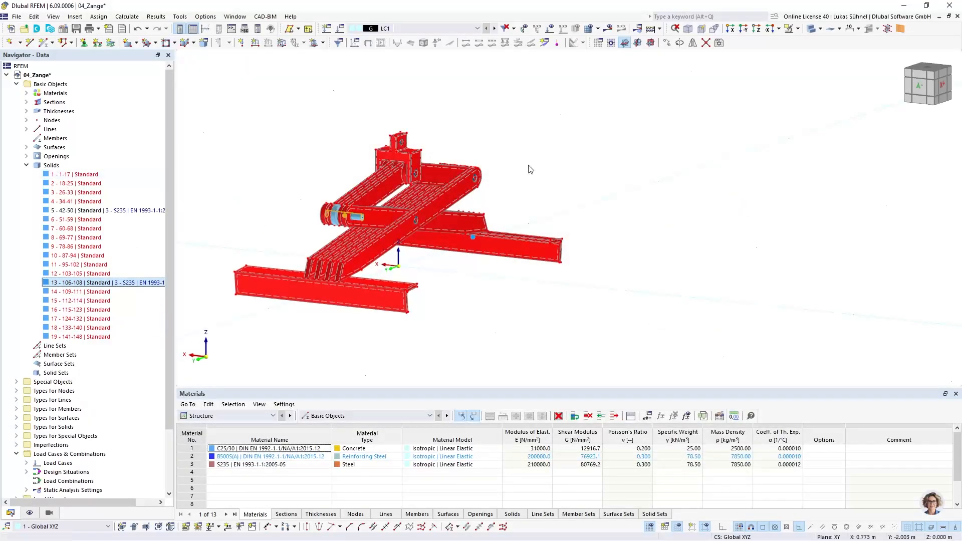
Step: Select solids 5 and 13 together and isolate them in a visibility mode
middle_click_drag(598, 193, 496, 216)
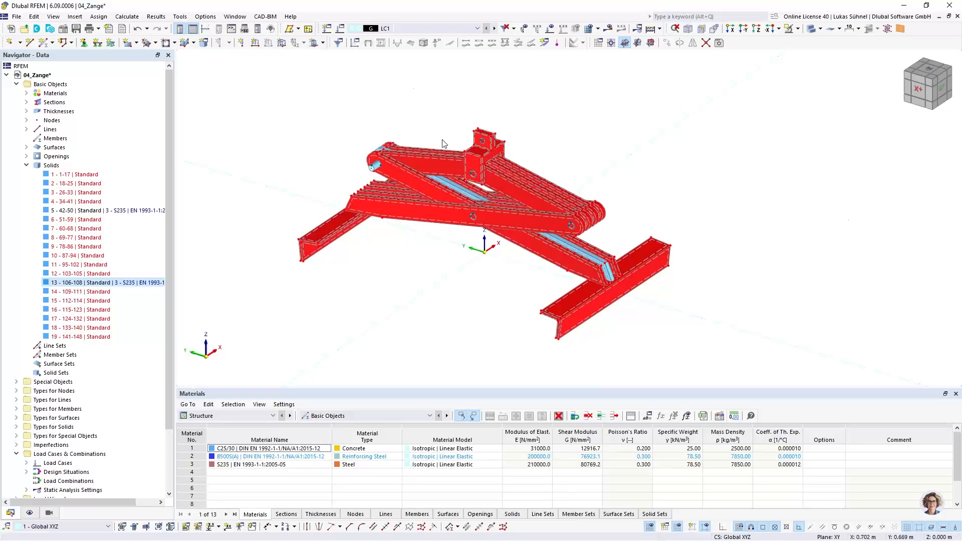
left_click(76, 212)
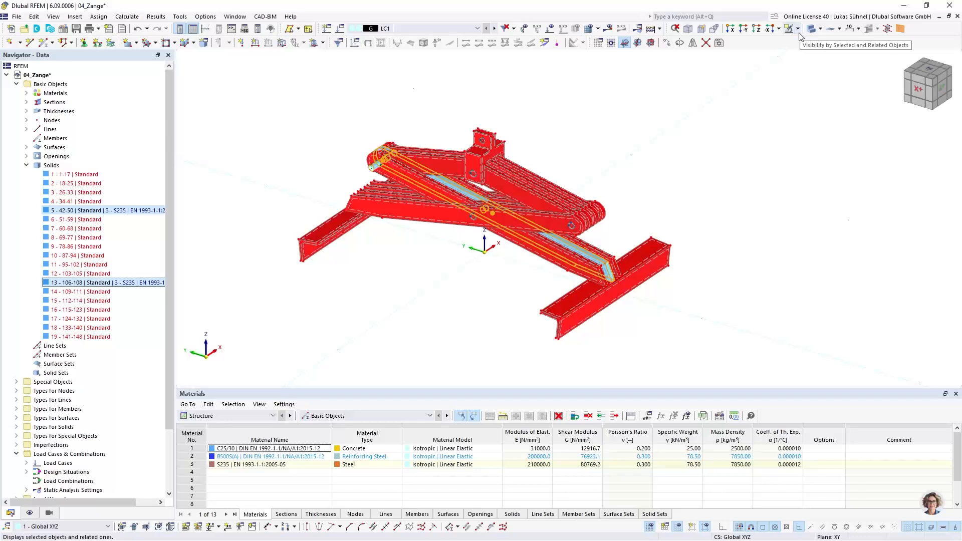
left_click(710, 165)
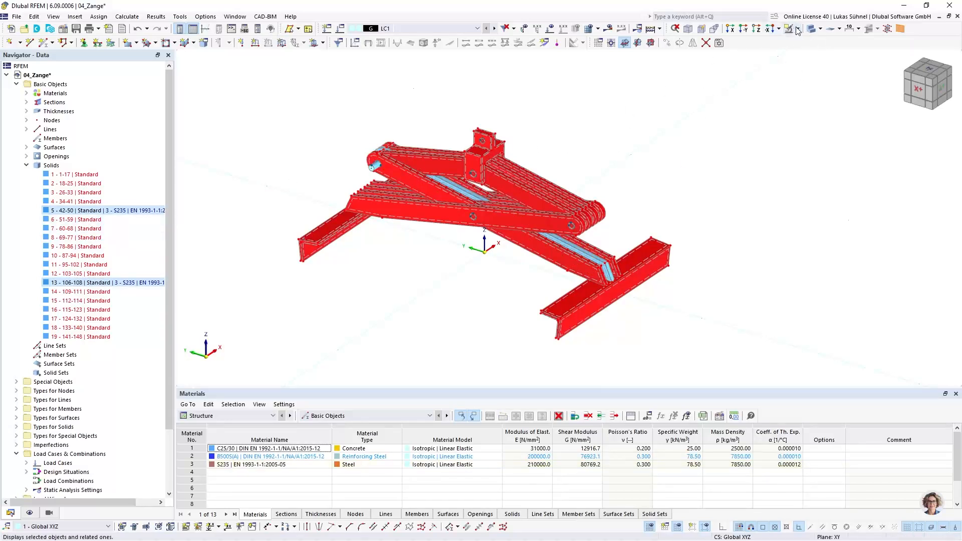
left_click(80, 282)
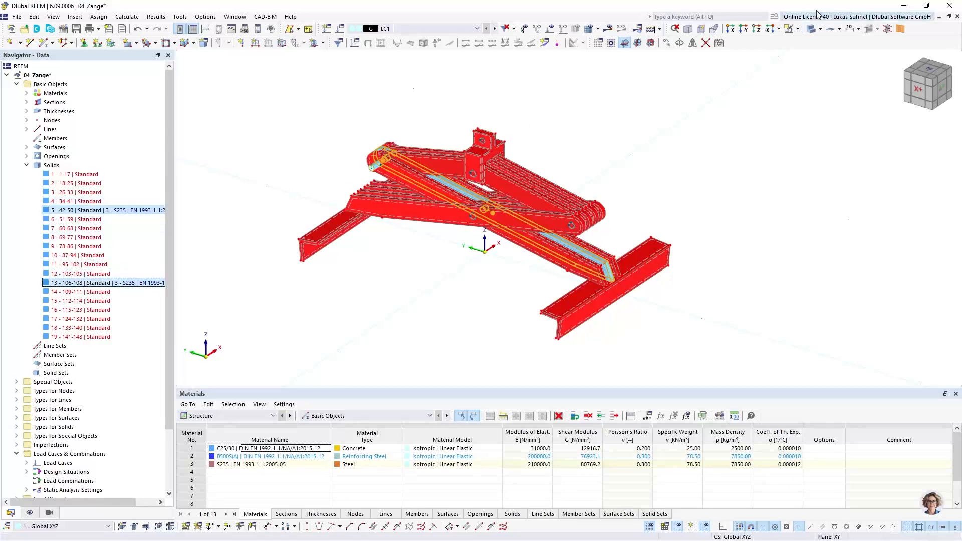
left_click(798, 29)
left_click(809, 43)
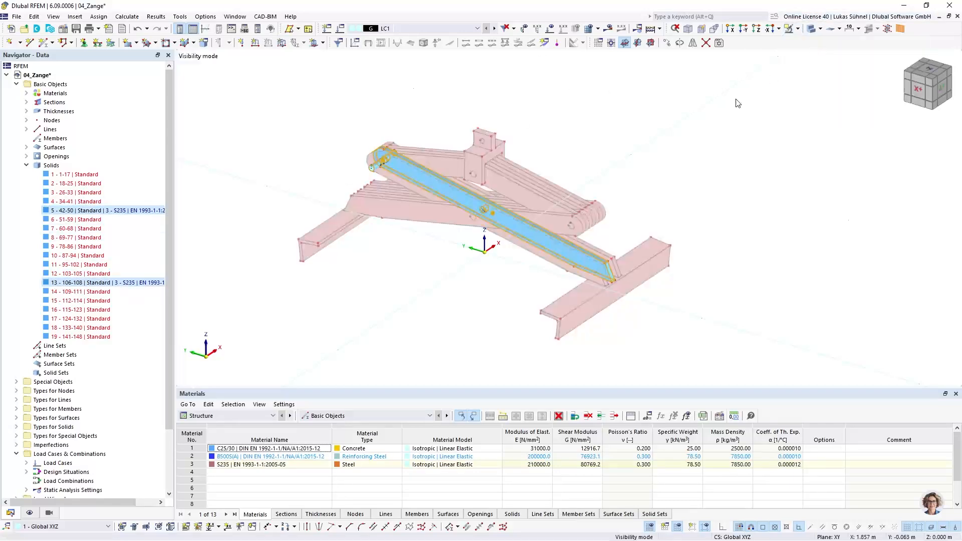
Step: Turn off the faded background display of the solids outside the current visibility
middle_click_drag(621, 150, 554, 277, "ctrl")
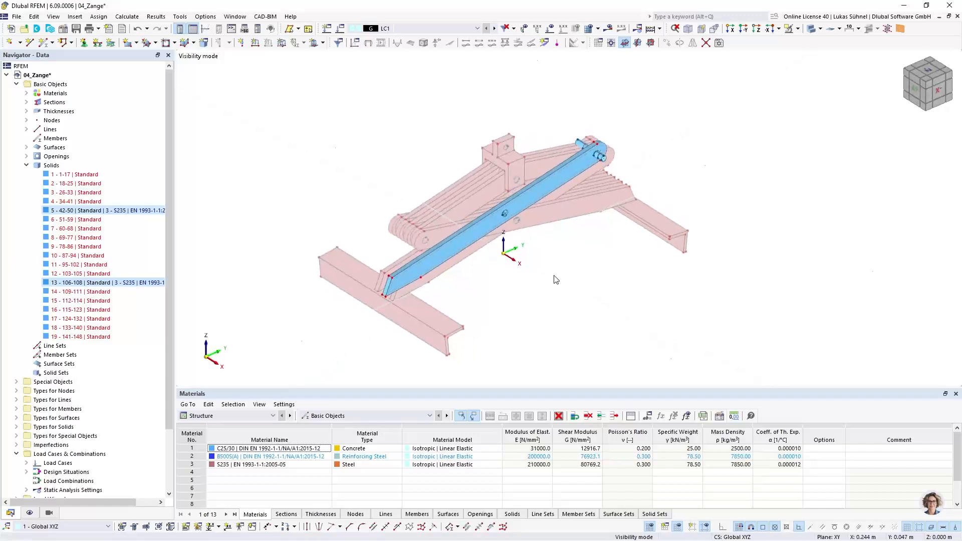
right_click(554, 277)
left_click(595, 466)
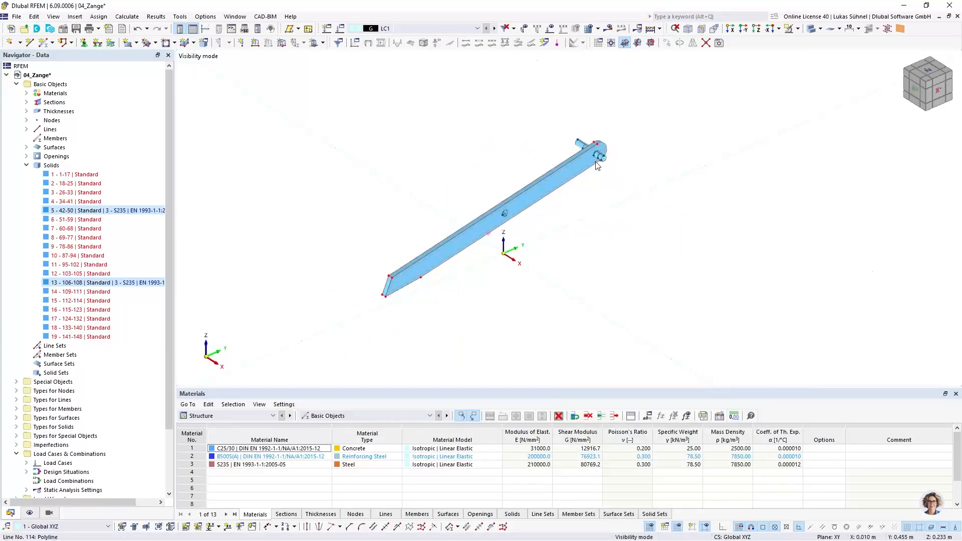
Step: Examine the isolated lever arm, including its pin and end bore, the middle hole and the slanted end
scroll(610, 171, "up", 3)
middle_click_drag(588, 250, 540, 221, "ctrl")
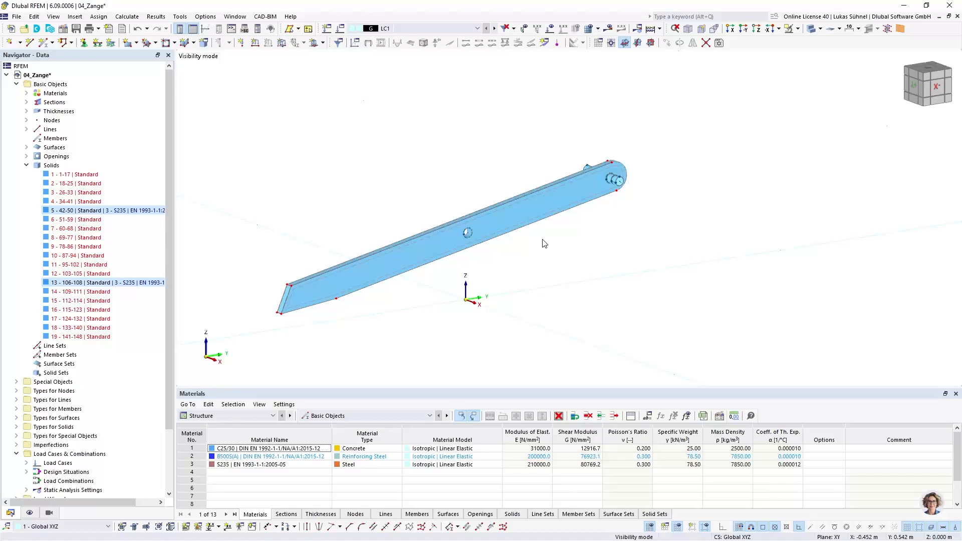
middle_click_drag(378, 296, 418, 315, "ctrl")
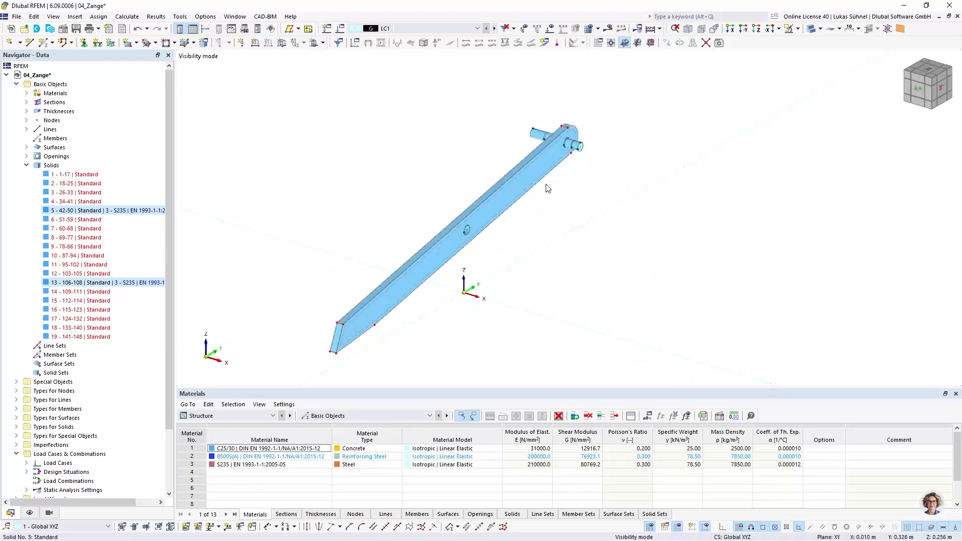
middle_click_drag(547, 189, 506, 273, "ctrl")
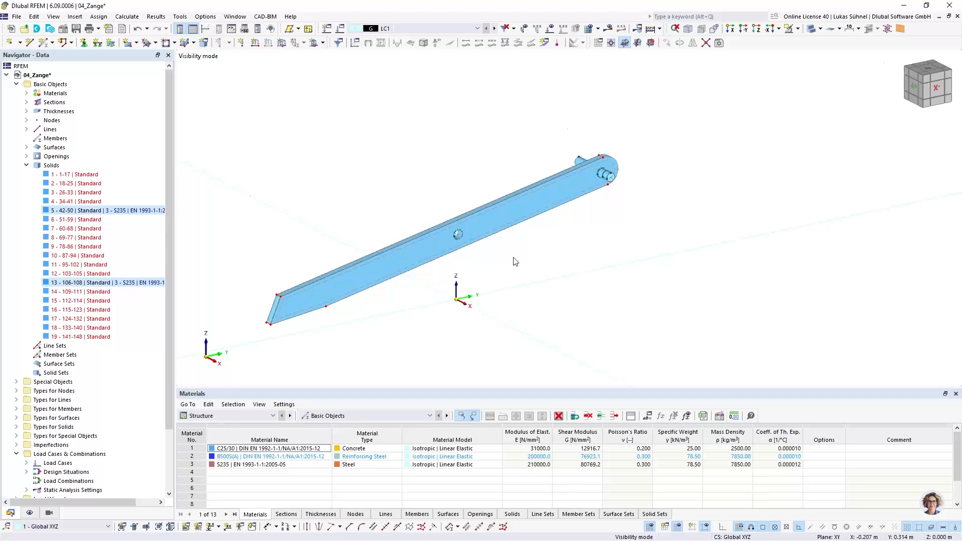
scroll(529, 236, "up", 6)
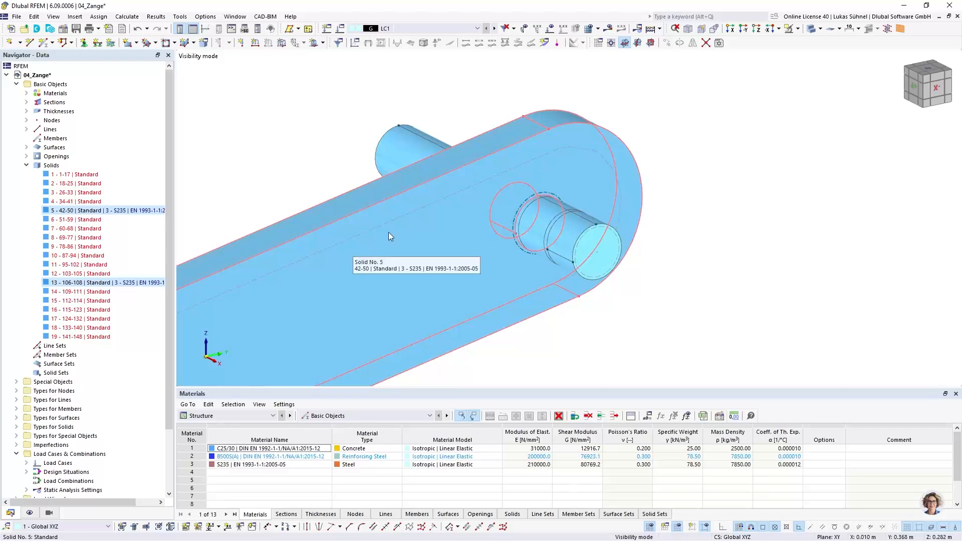
middle_click_drag(546, 322, 444, 233)
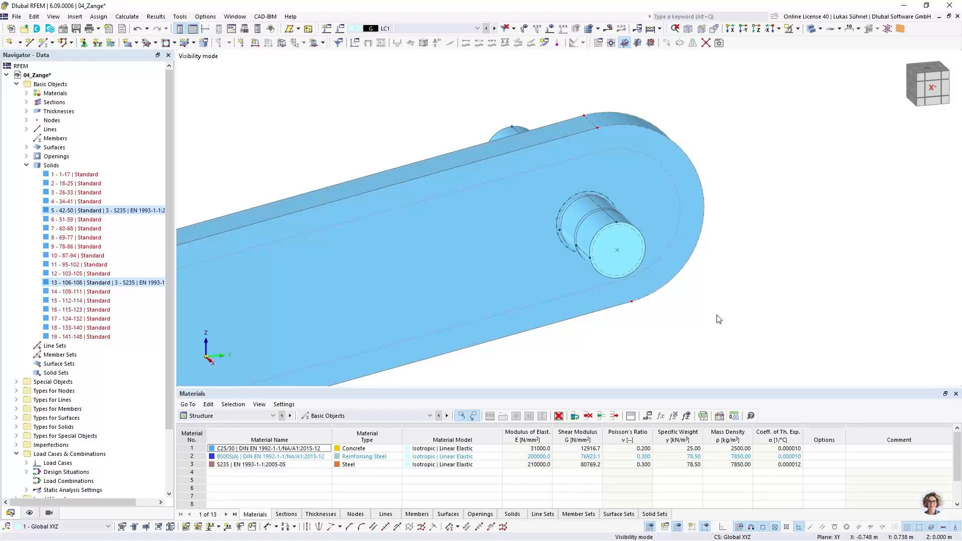
scroll(728, 262, "down", 1)
middle_click_drag(720, 291, 737, 282)
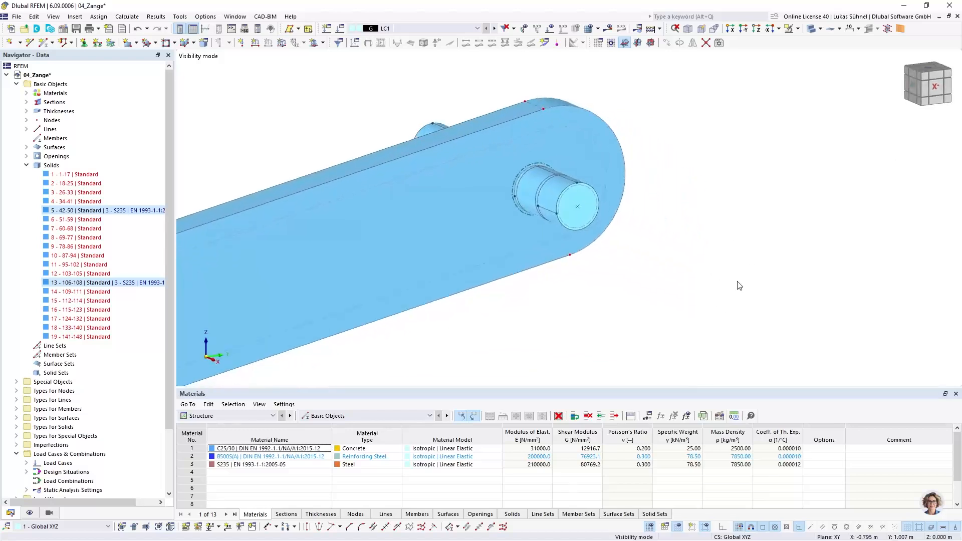
scroll(736, 281, "down", 2)
middle_click_drag(571, 321, 590, 172)
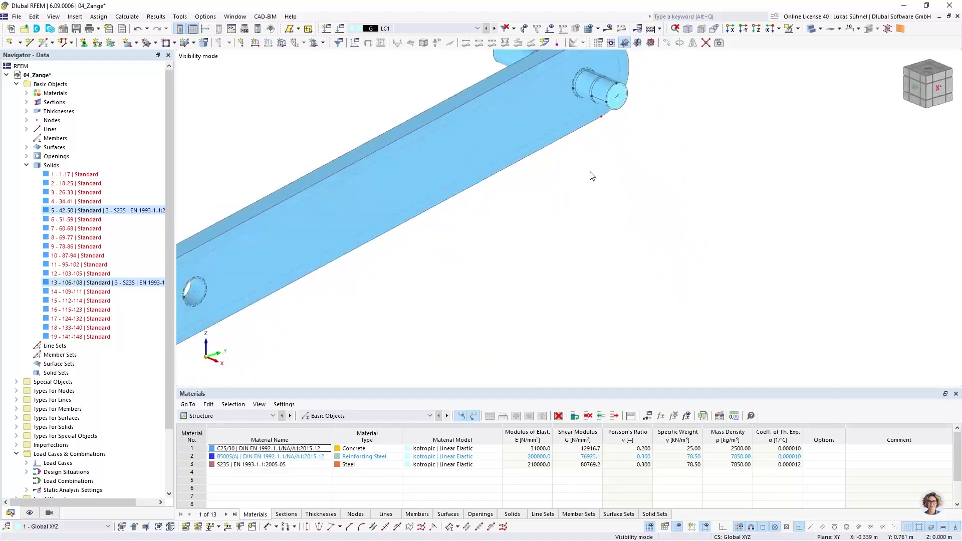
scroll(577, 264, "down", 3)
scroll(495, 275, "up", 2)
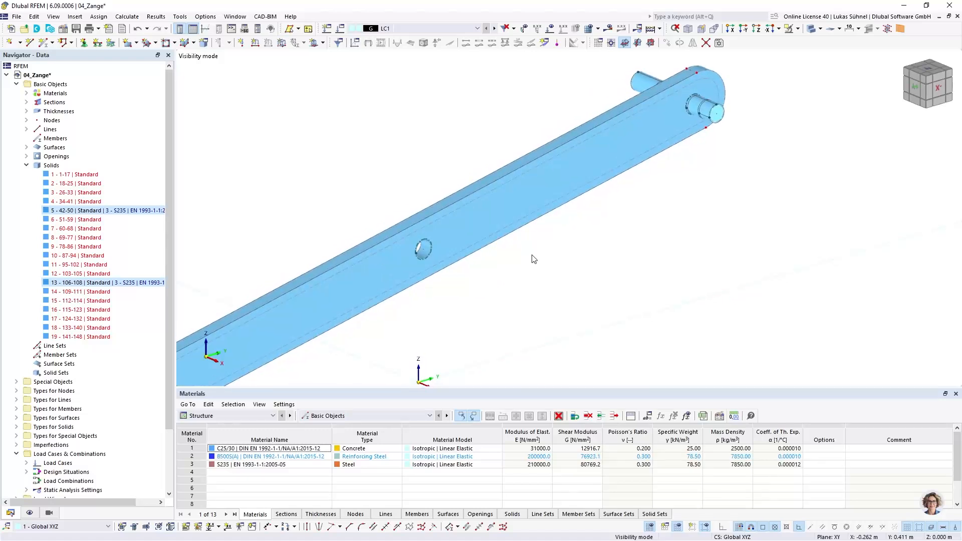
middle_click_drag(524, 285, 580, 261)
middle_click_drag(580, 260, 624, 249, "ctrl")
middle_click_drag(556, 272, 612, 247)
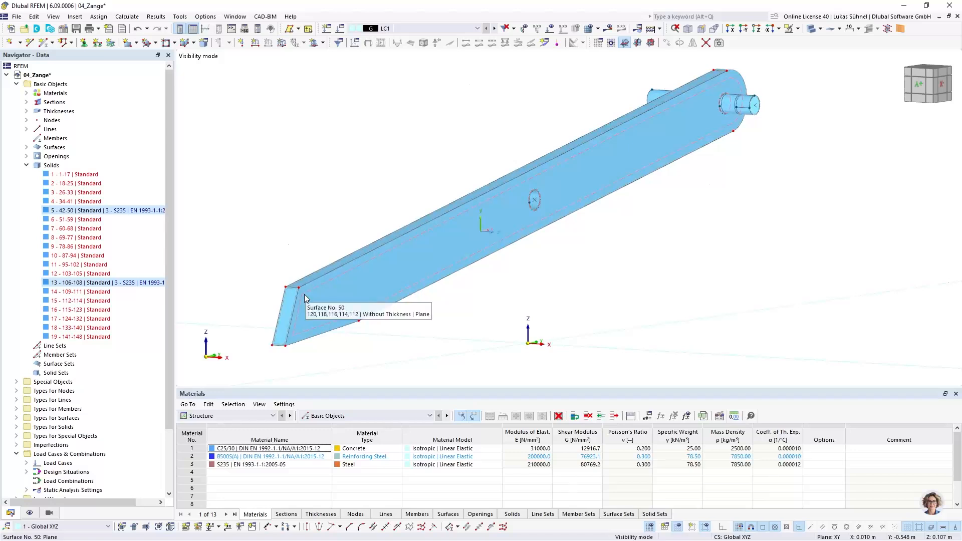
middle_click_drag(509, 264, 532, 265, "ctrl")
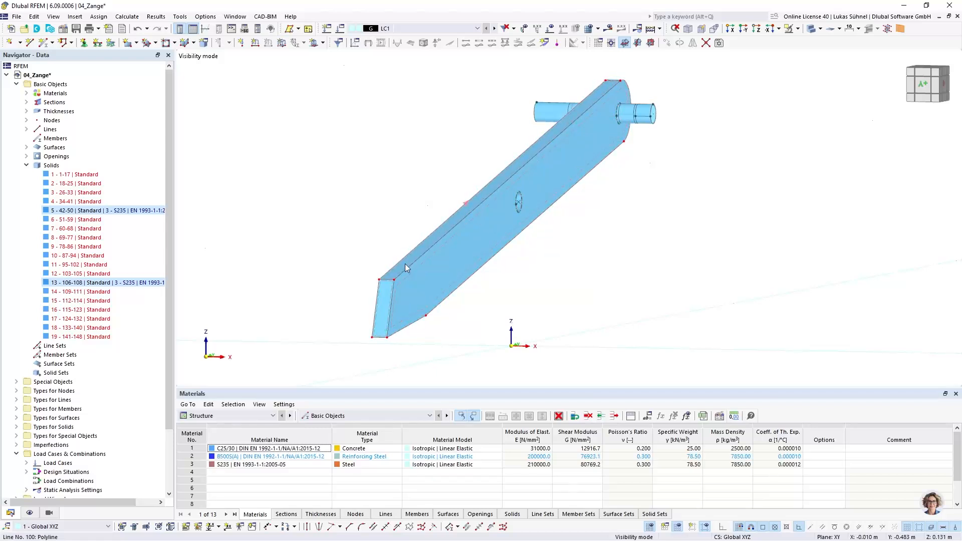
Step: Select the large side face of the lever arm and extend the selection to its related objects
scroll(406, 280, "up", 2)
left_click(407, 280)
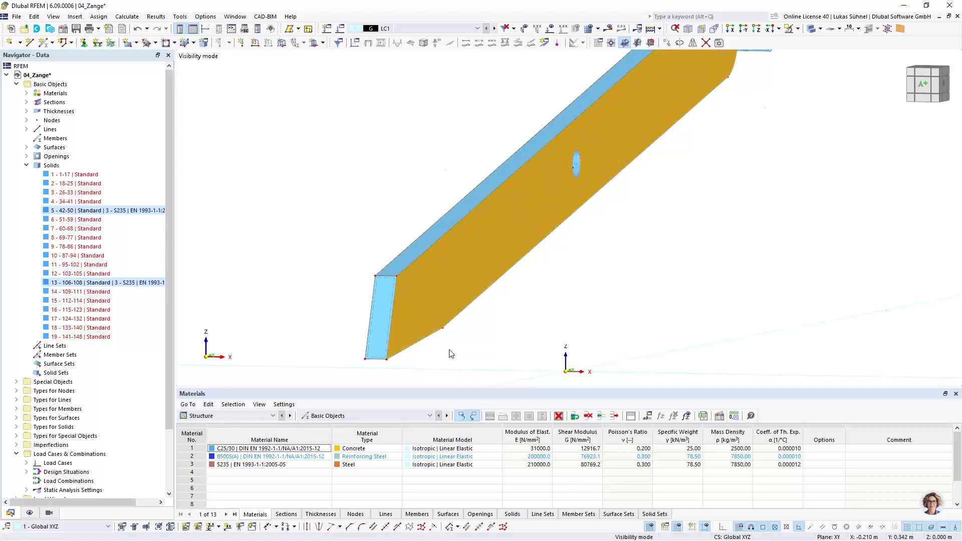
left_click(34, 17)
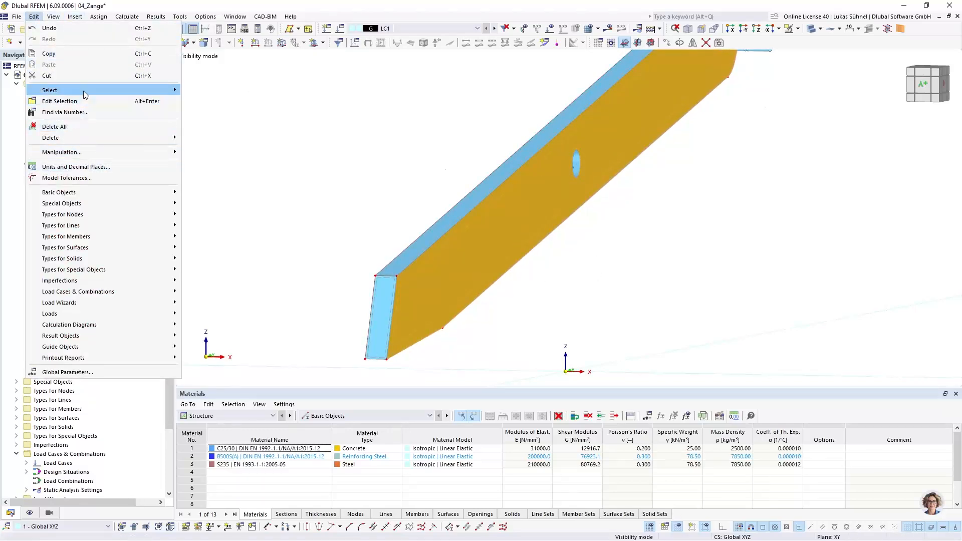
mouse_move(86, 91)
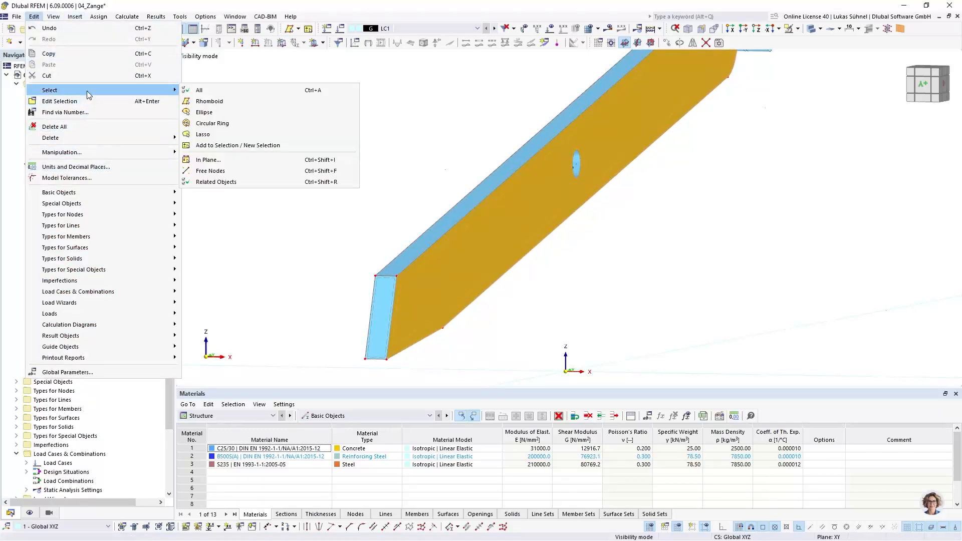
left_click(211, 181)
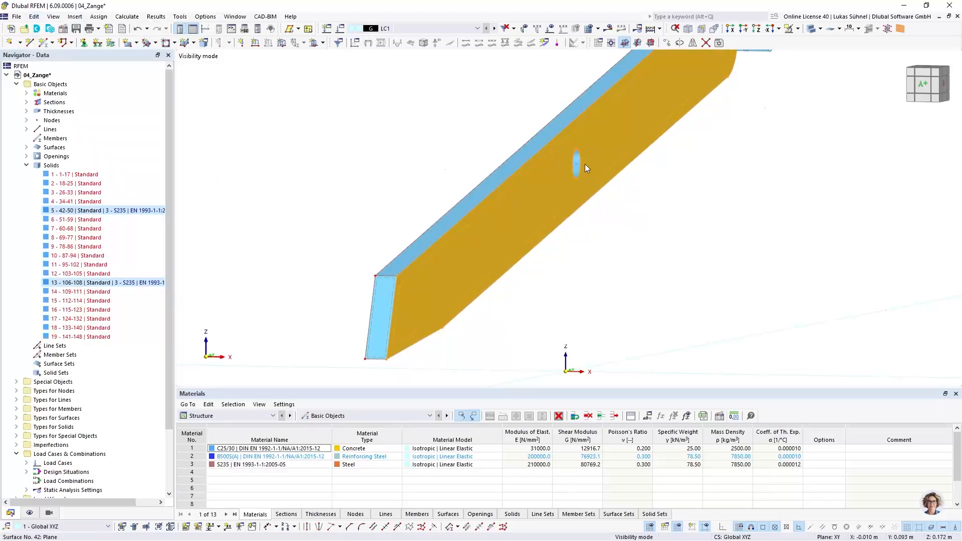
Step: Copy the selected side face of the lever arm by -0.010 m in X onto the arm's mid-plane, snapping to the end edge's midpoint
scroll(528, 239, "down", 5)
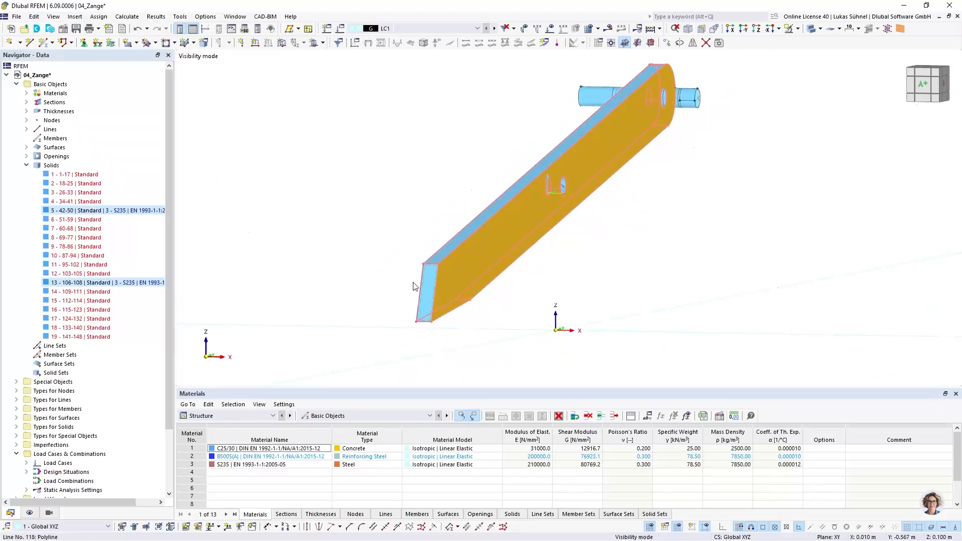
scroll(414, 286, "up", 3)
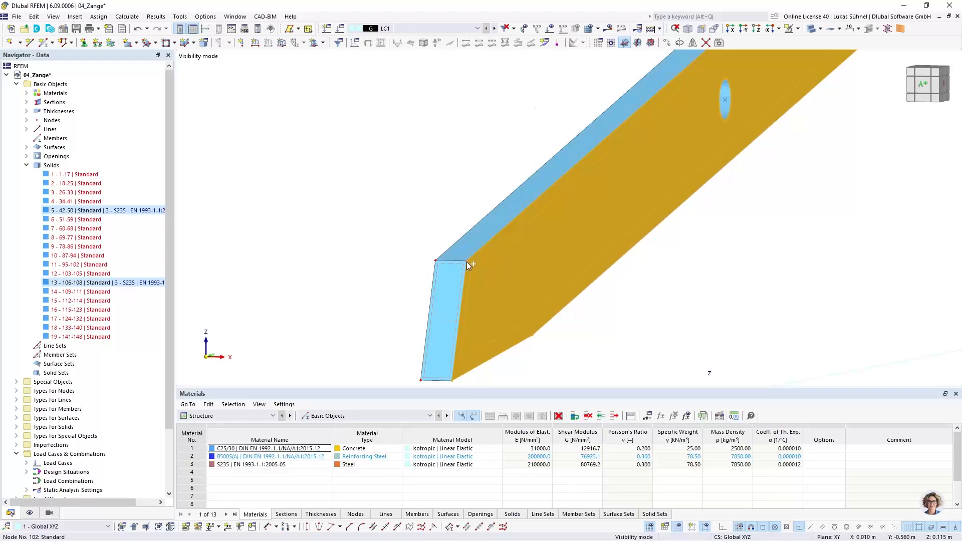
mouse_move(467, 262)
left_mouse_down()
mouse_move(371, 253)
mouse_move(361, 265)
mouse_move(330, 264)
mouse_move(454, 272)
mouse_move(450, 264)
left_mouse_up()
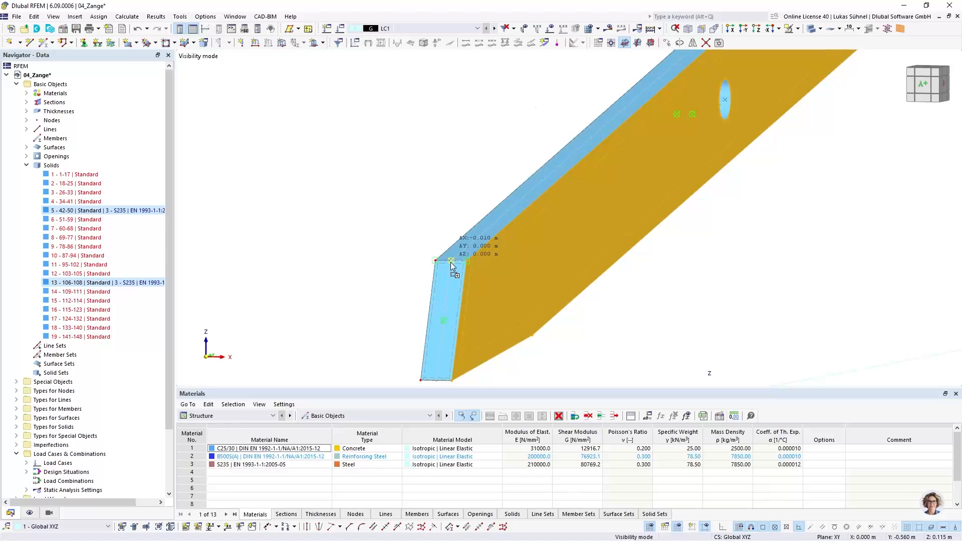
left_click_drag(450, 263, 450, 262)
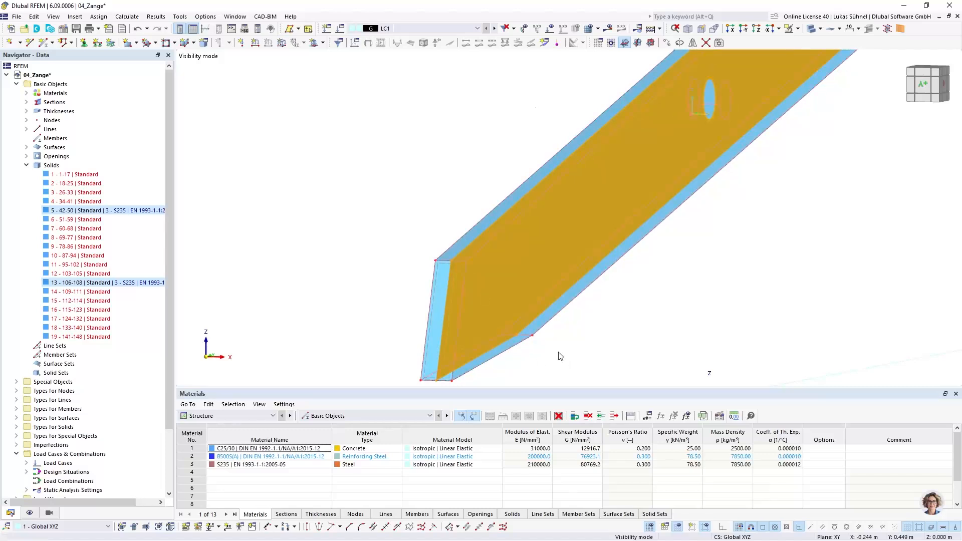
Step: Delete solid 5, the lever arm, together with its boundary surfaces
scroll(561, 351, "down", 3)
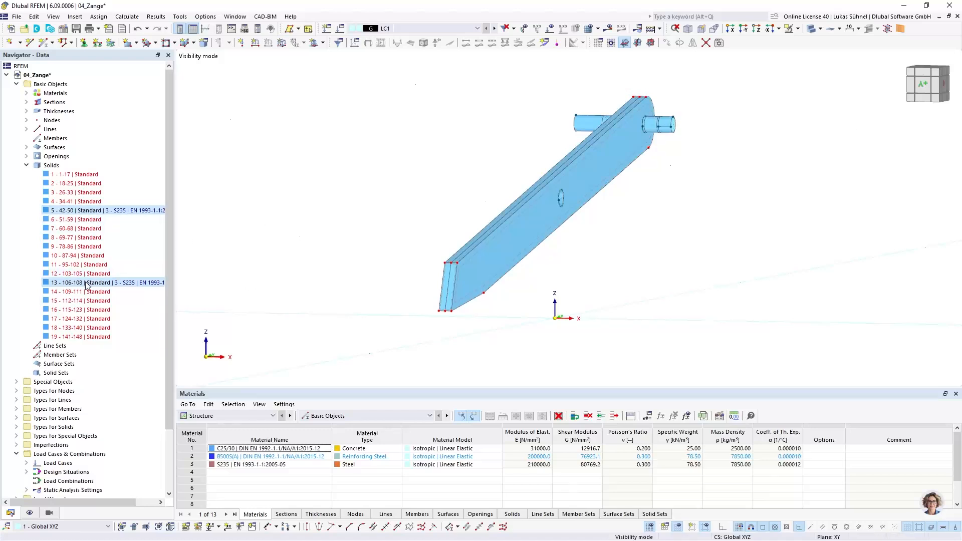
right_click(78, 212)
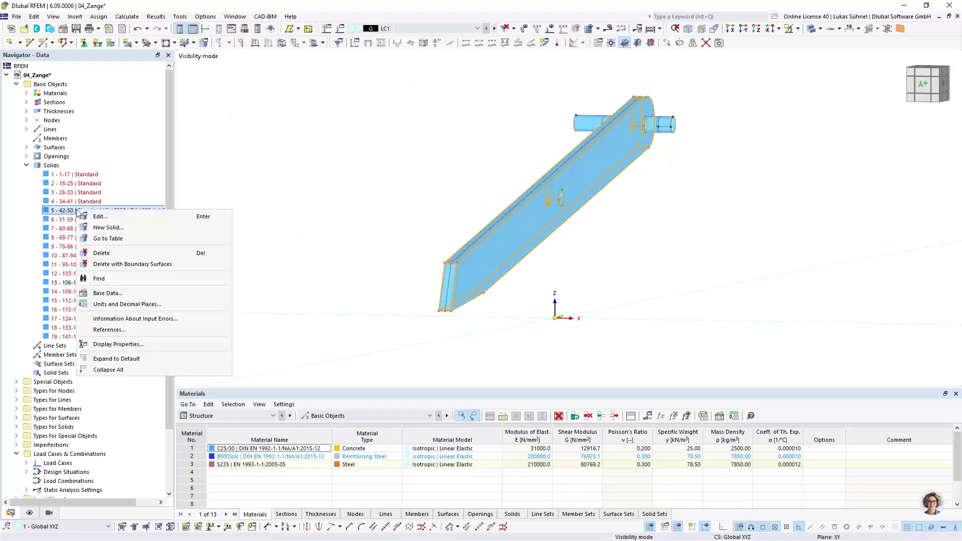
left_click(126, 266)
Step: Change the copied mid-plane surface's stiffness type to Standard and assign material 3 - S235 to its thickness
middle_click_drag(597, 251, 515, 257, "ctrl")
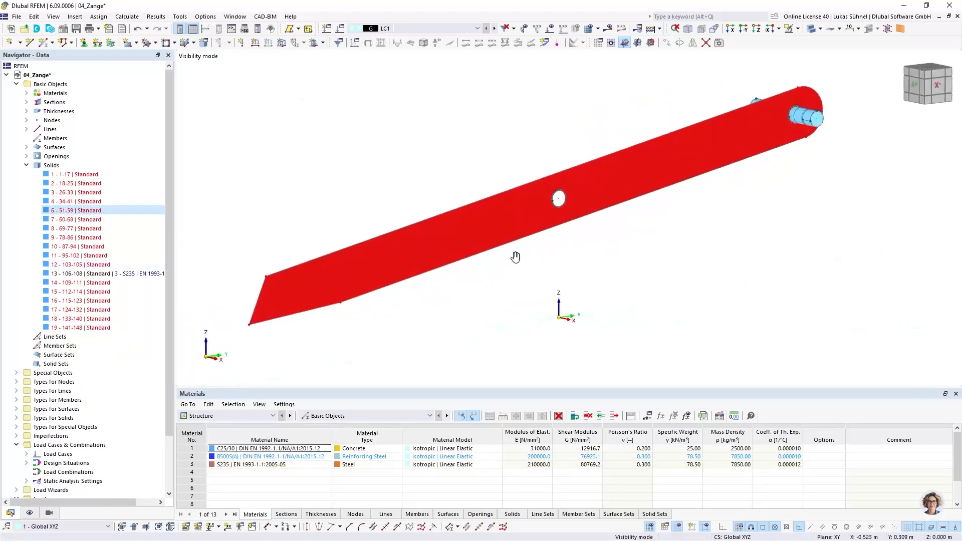
double_click(497, 219)
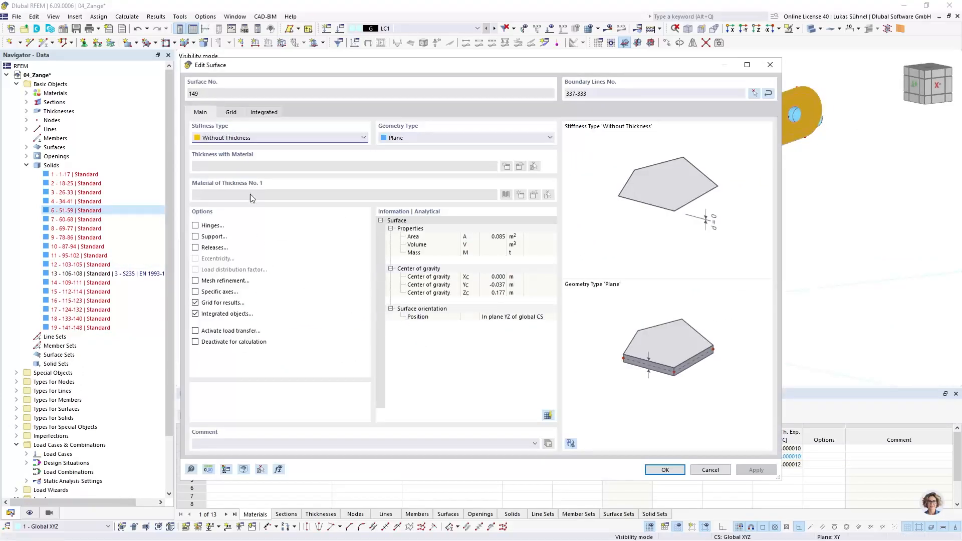
left_click(268, 138)
left_click(229, 153)
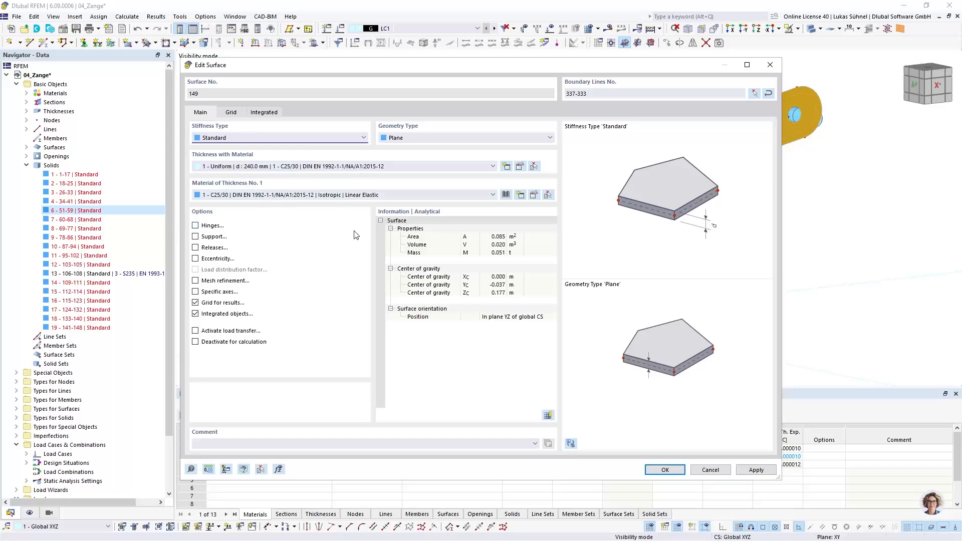
left_click(313, 194)
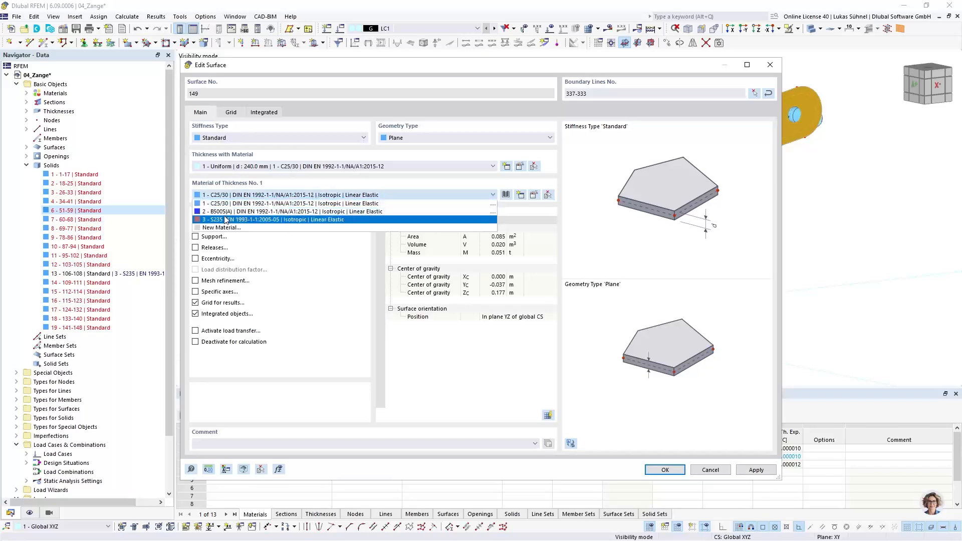
left_click(658, 467)
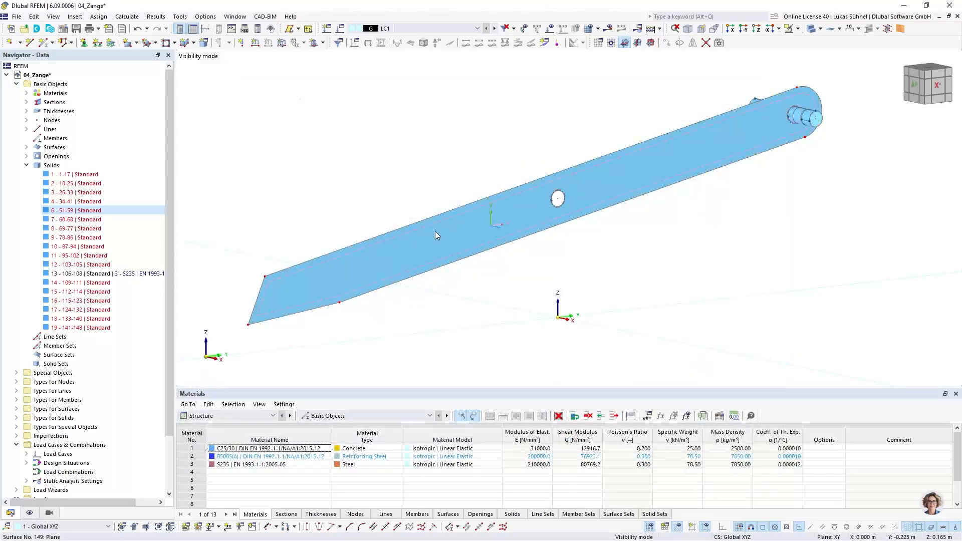
Step: Start a new beam member for the pin and choose the standardized steel round bar section R 25
middle_click_drag(698, 214, 475, 304)
scroll(575, 215, "up", 6)
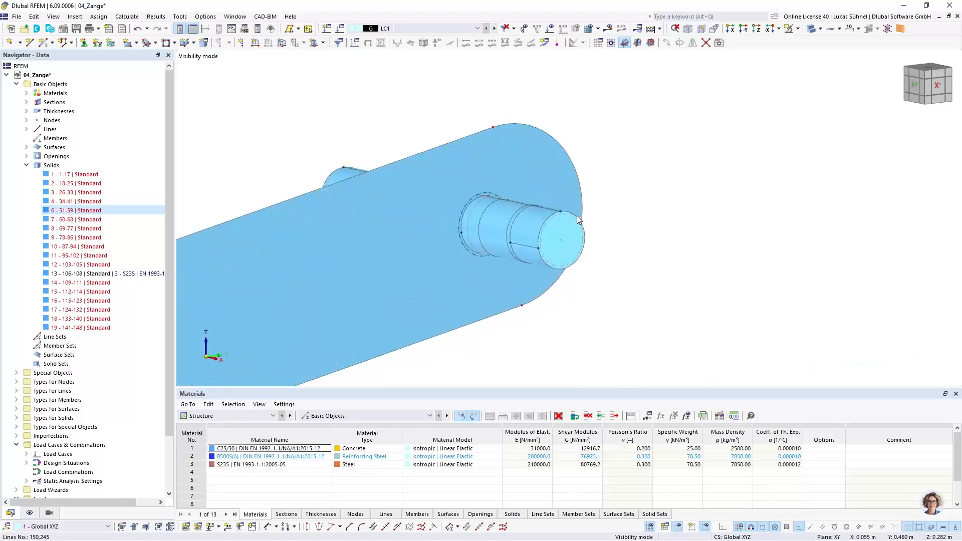
scroll(601, 249, "down", 3)
middle_click_drag(602, 243, 621, 278, "ctrl")
middle_click_drag(438, 180, 519, 354)
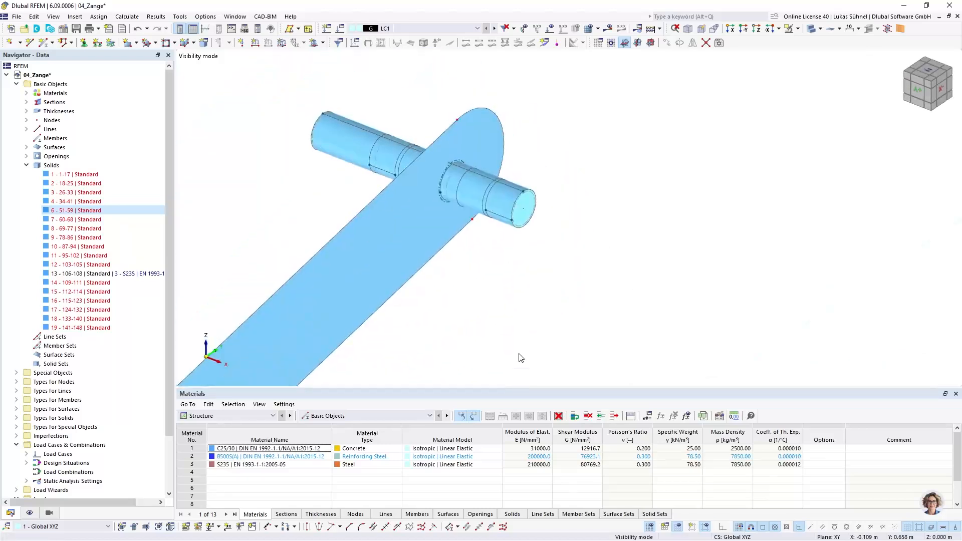
middle_click_drag(479, 243, 492, 296)
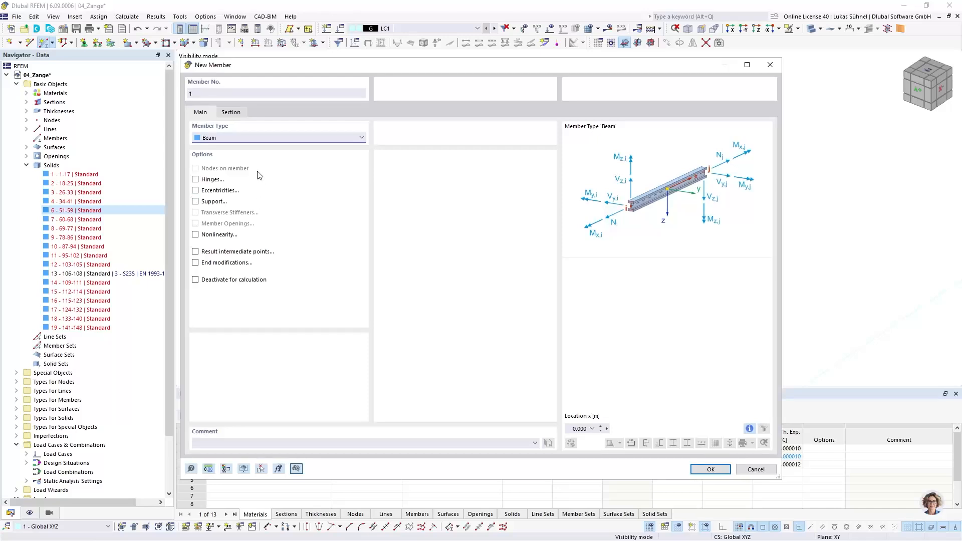
left_click(230, 113)
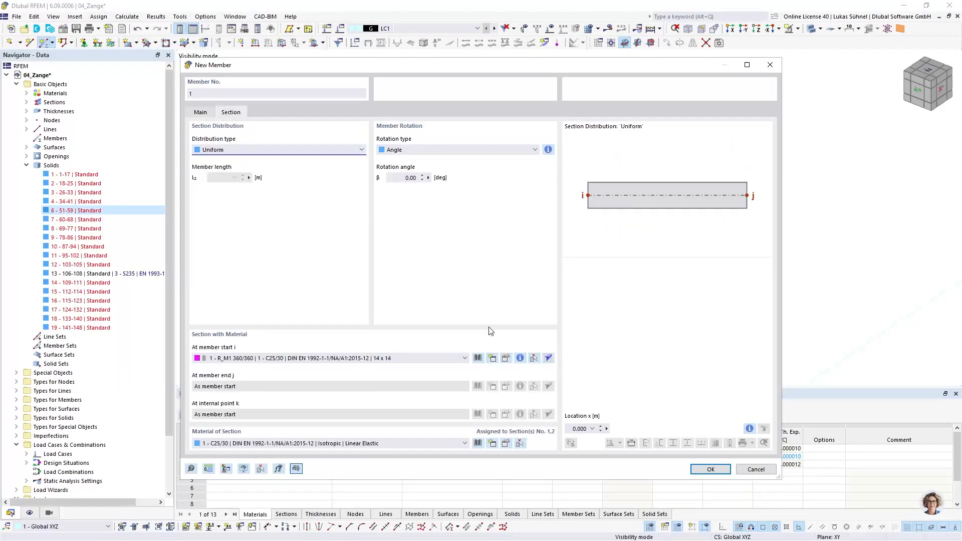
left_click(478, 358)
left_click(269, 175)
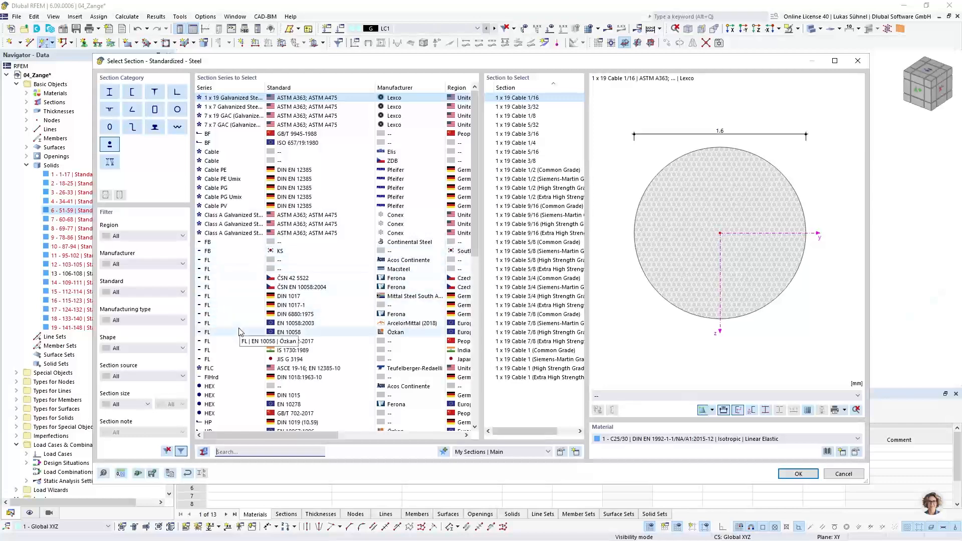
scroll(244, 335, "down", 7)
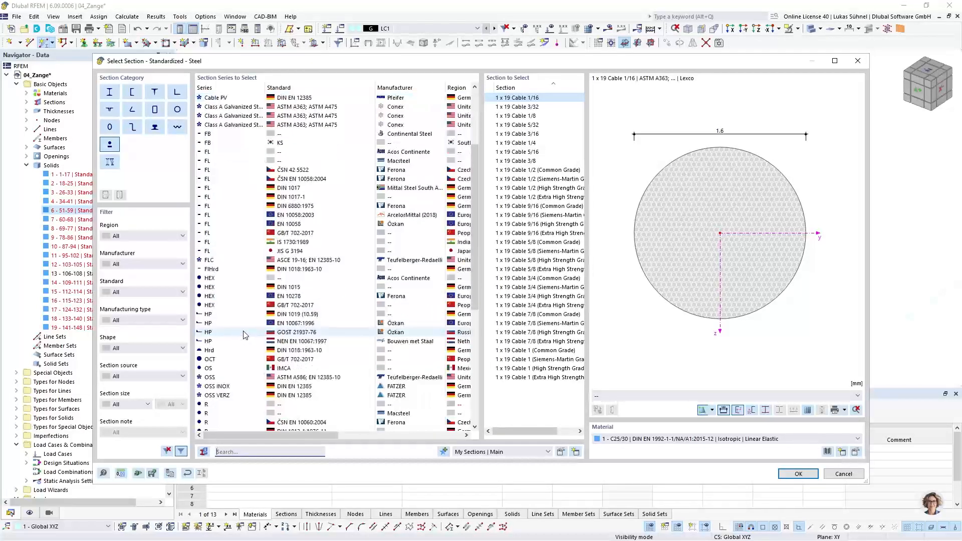
left_click(241, 323)
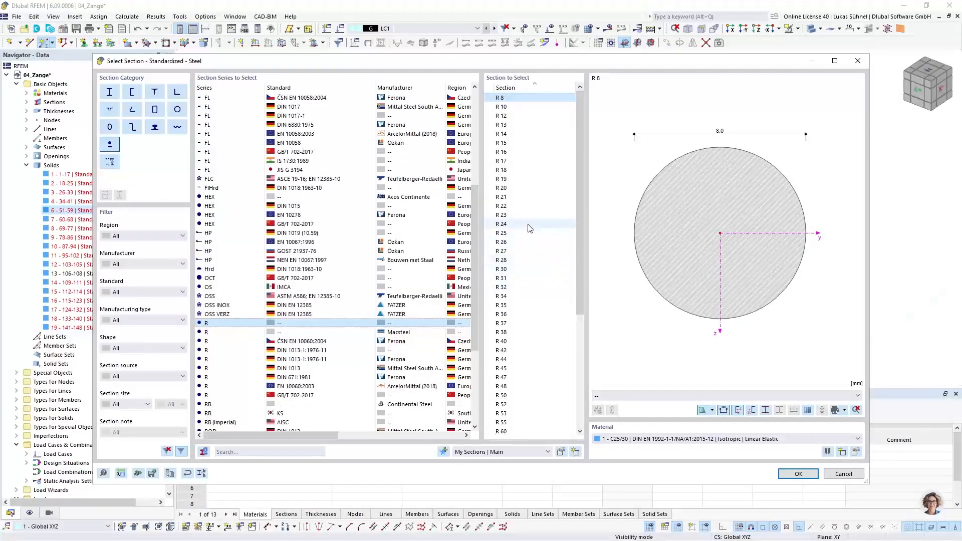
left_click(515, 233)
Step: Assign material 3 - S235 to the R 25 section and accept the new member's definition
left_click(703, 439)
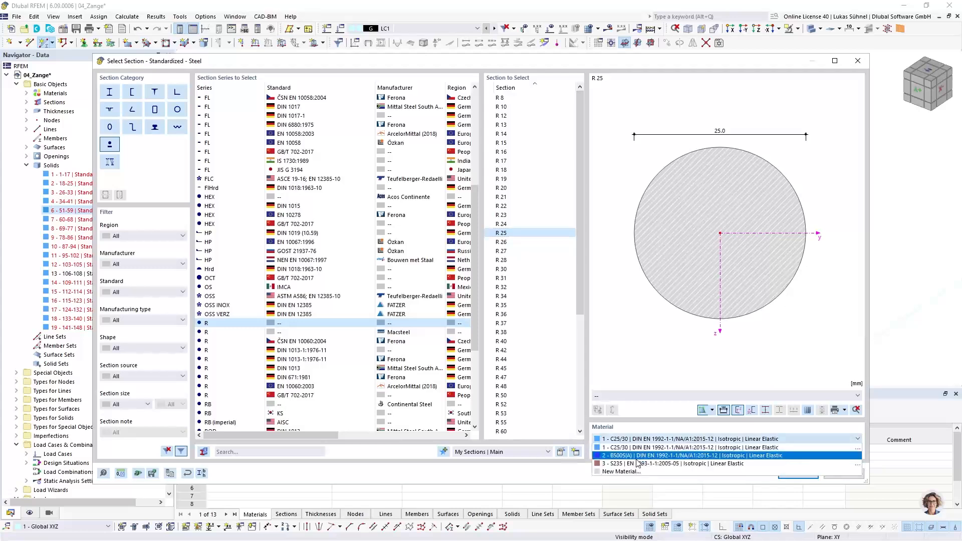
left_click(704, 466)
left_click(798, 474)
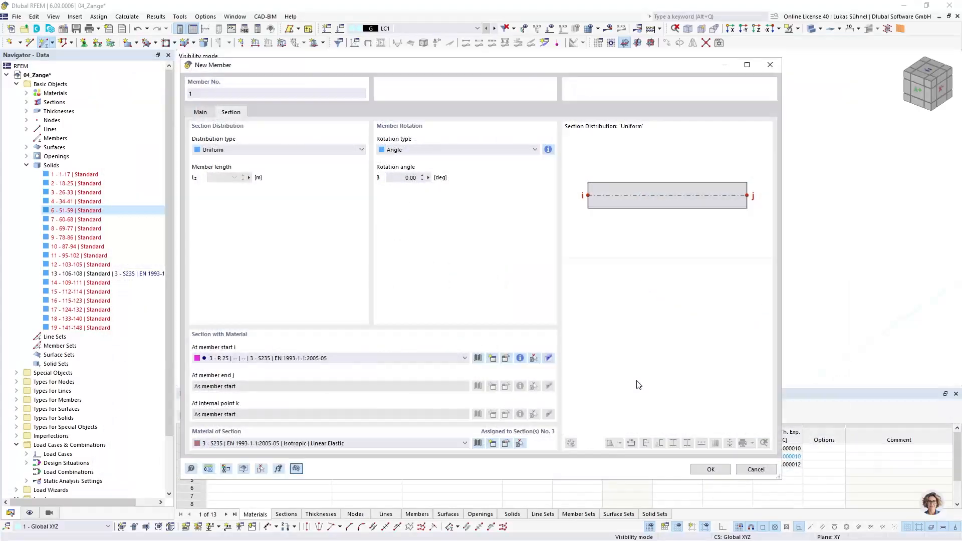
left_click(710, 469)
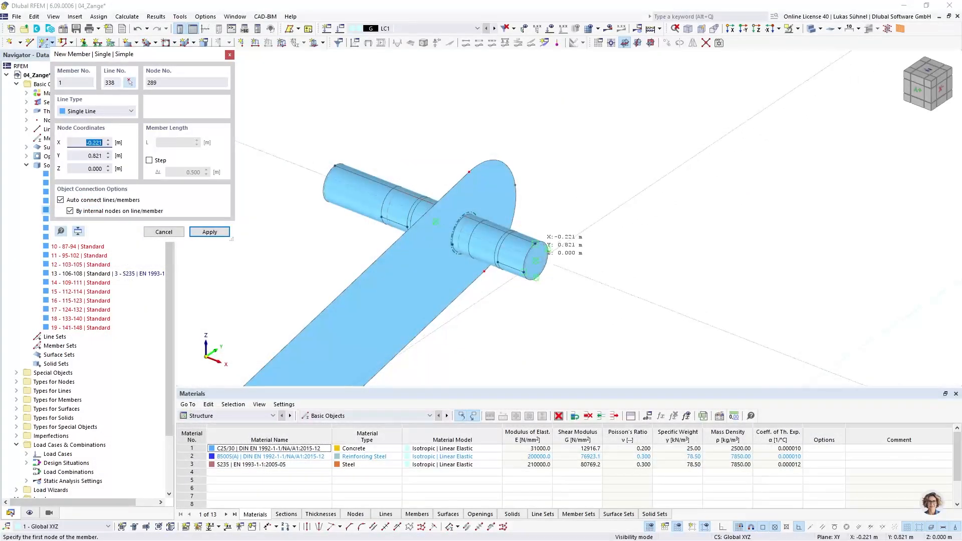
Step: Place the member along the pin's axis, from the centre of one end face to the centre of the opposite one
scroll(548, 249, "up", 4)
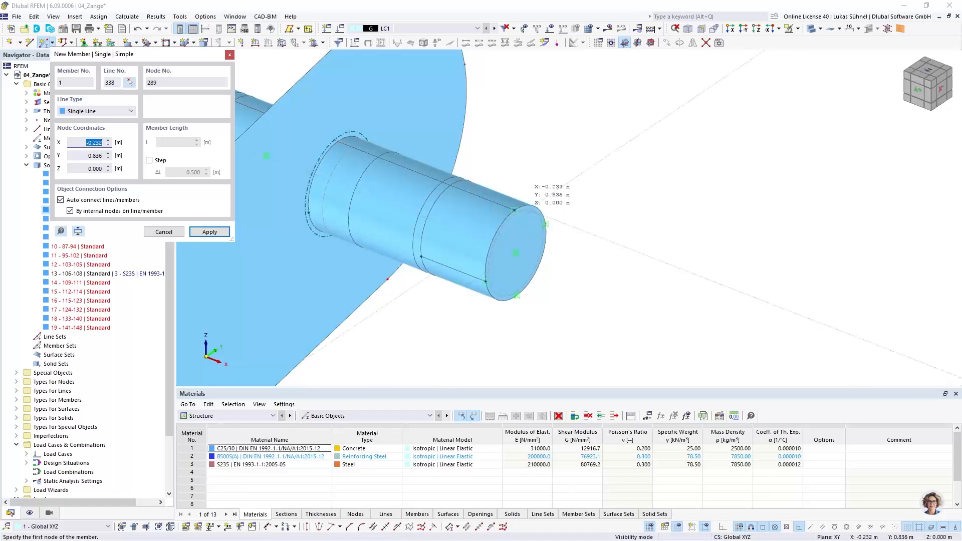
left_click(516, 252)
scroll(515, 252, "down", 4)
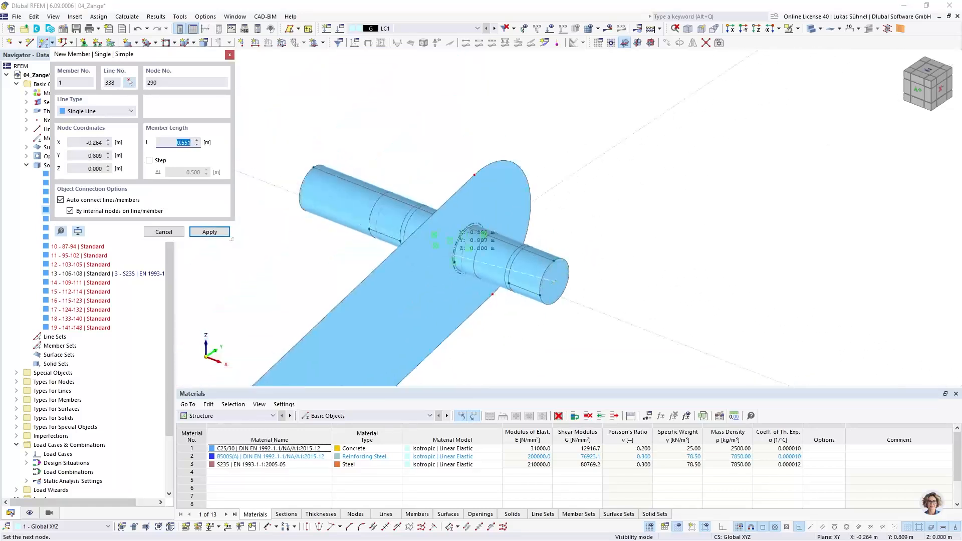
left_click(313, 188)
right_click(626, 192)
Step: Delete solid 13, the pin, together with its boundary surfaces
middle_click_drag(525, 277, 189, 263, "ctrl")
left_click(85, 274)
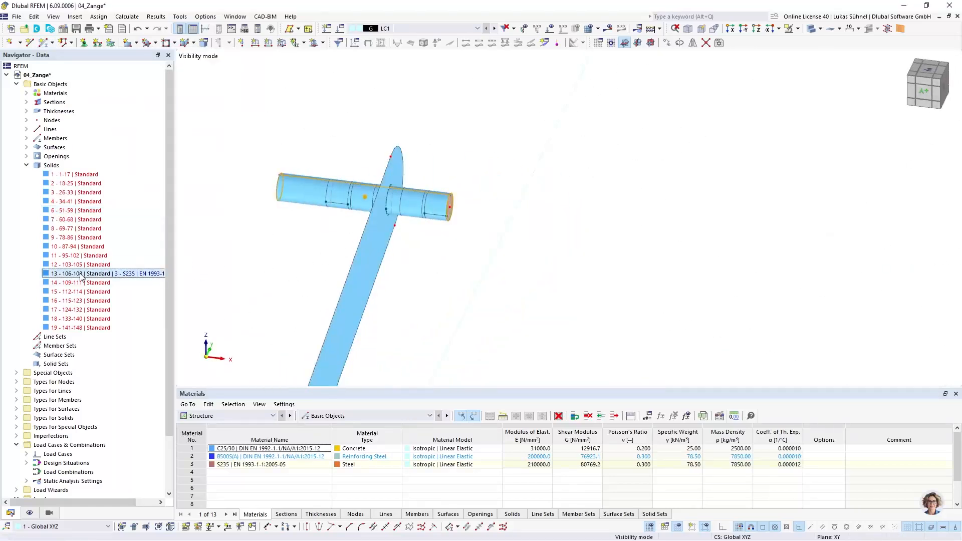
right_click(85, 275)
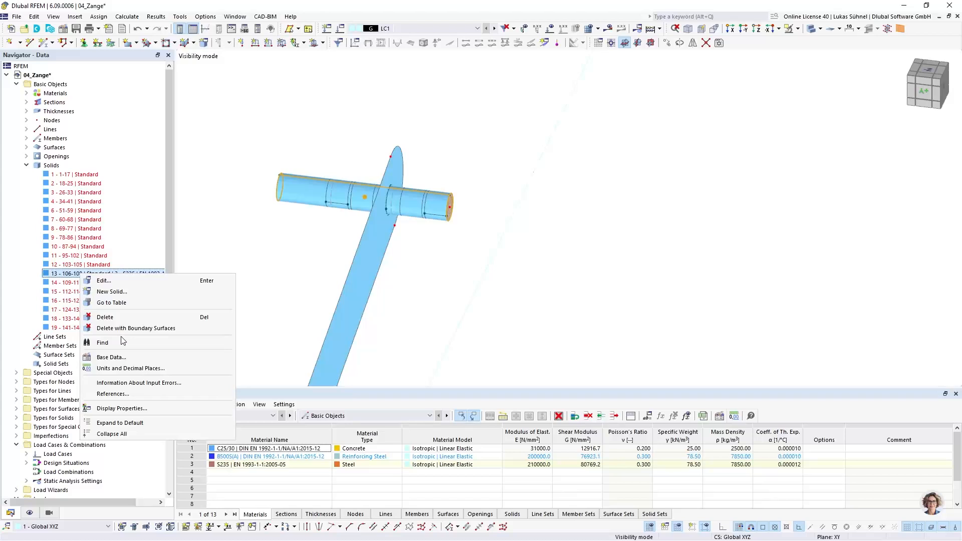
left_click(130, 328)
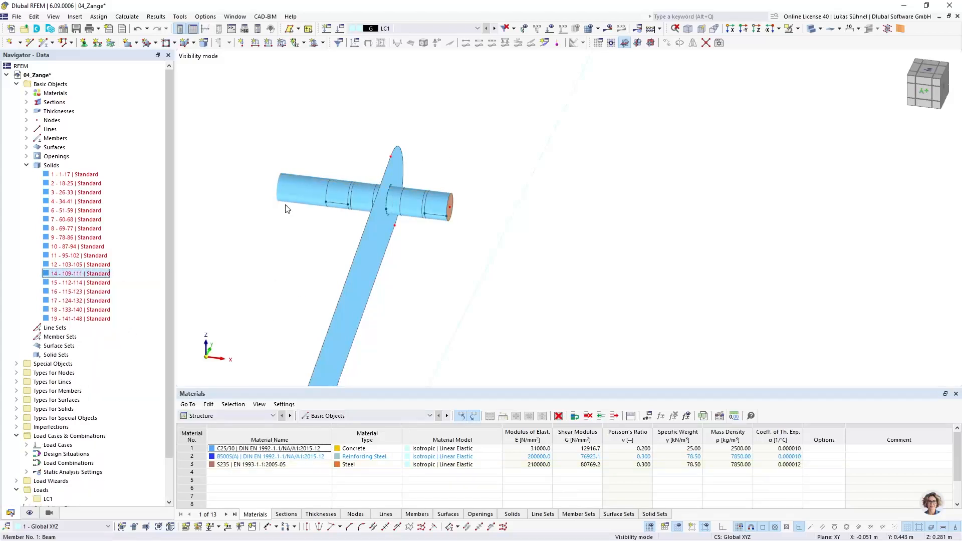
Step: Display the model as wireframe and delete the leftover circles and lines along the pin on both sides of the arm
middle_click_drag(286, 208, 378, 217)
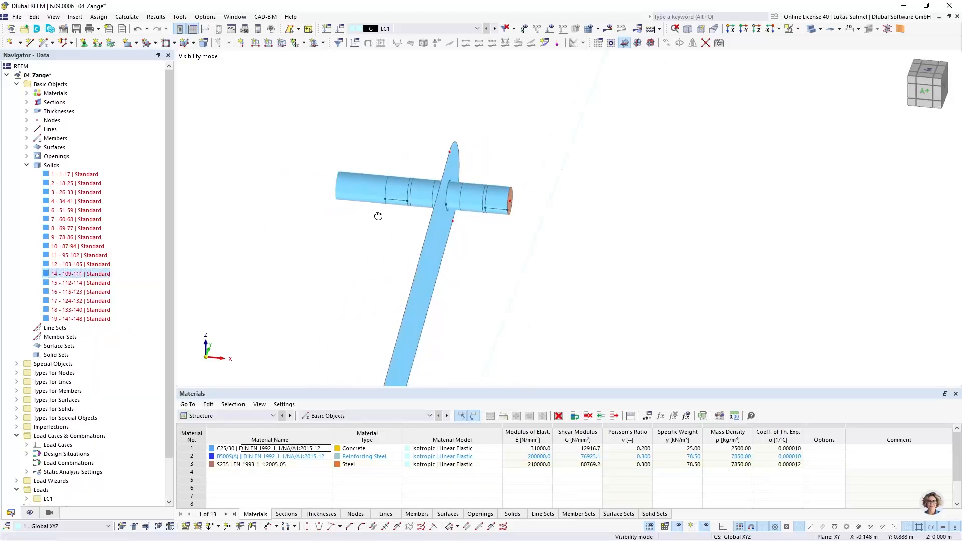
left_click(811, 29)
left_click(810, 29)
middle_click_drag(315, 205, 295, 200)
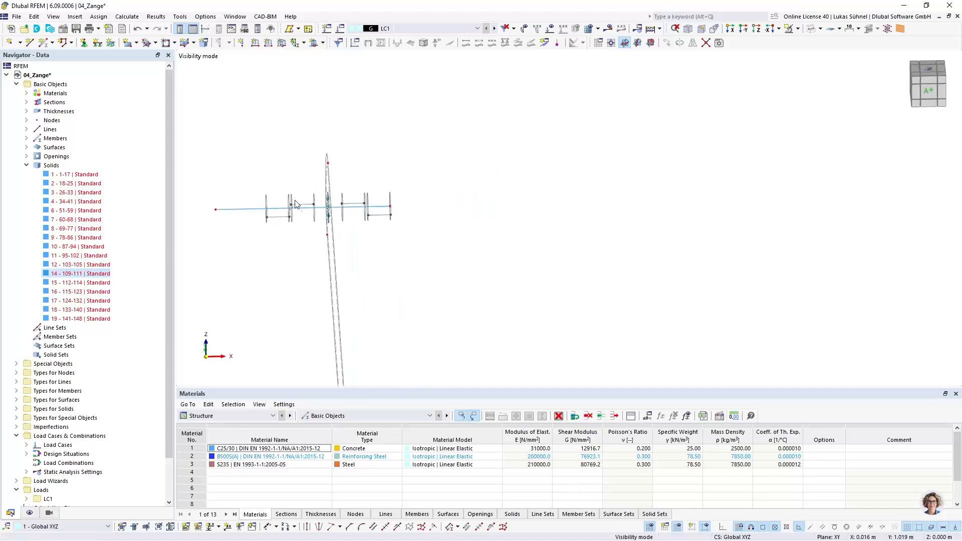
left_click_drag(259, 197, 319, 245)
key("Delete")
left_click_drag(337, 183, 382, 246)
key("Delete")
scroll(399, 215, "up", 2)
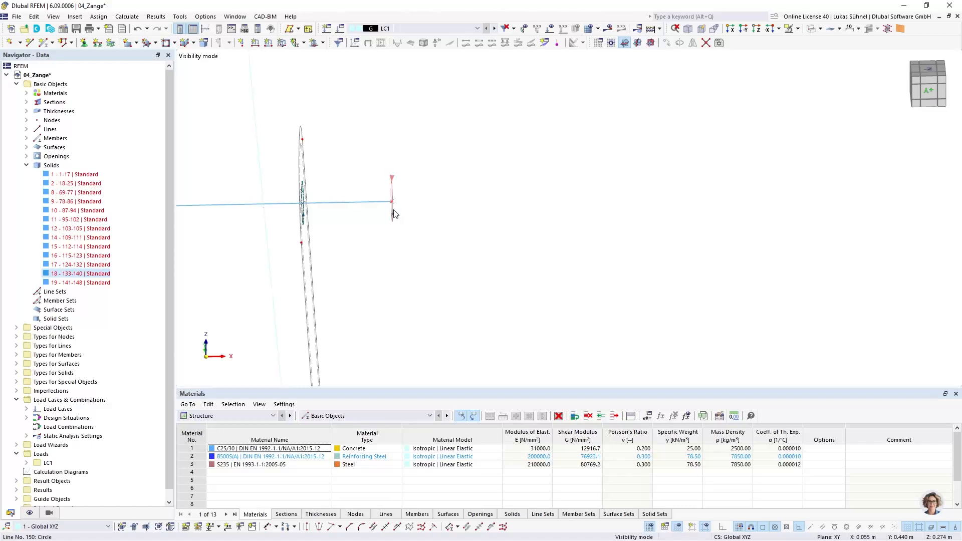
middle_click_drag(394, 209, 788, 43, "ctrl")
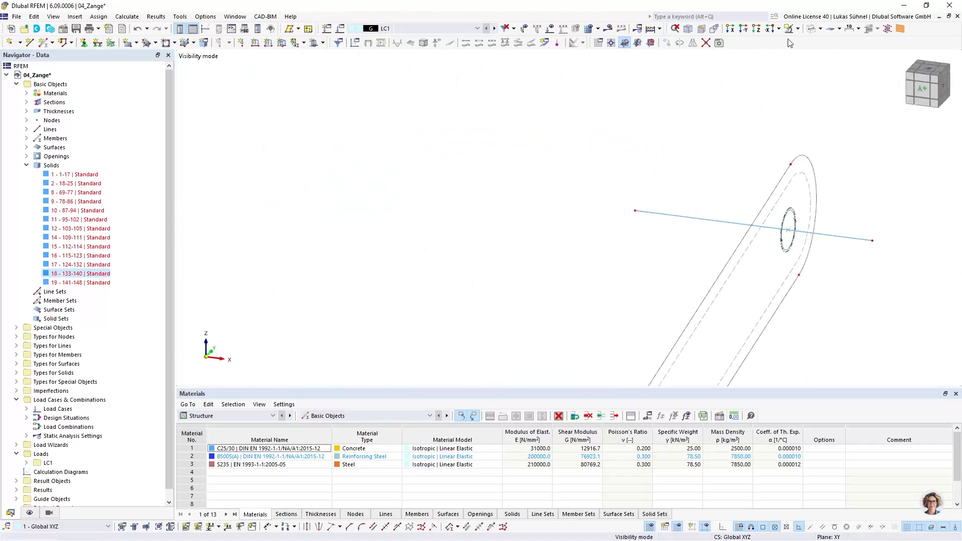
Step: Display the model with solid rendering to check the arm surface and the round bar member through it
left_click(808, 30)
scroll(651, 162, "down", 4)
middle_click_drag(685, 170, 519, 173)
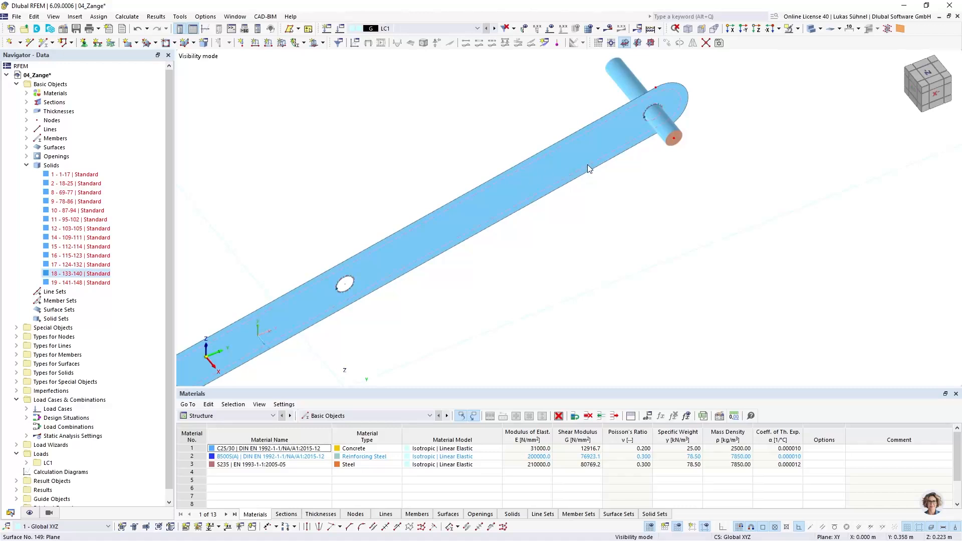
Step: Return to wireframe display and examine the end bore's circular edges where the pin member passes through the arm
left_click(815, 30)
left_click(816, 30)
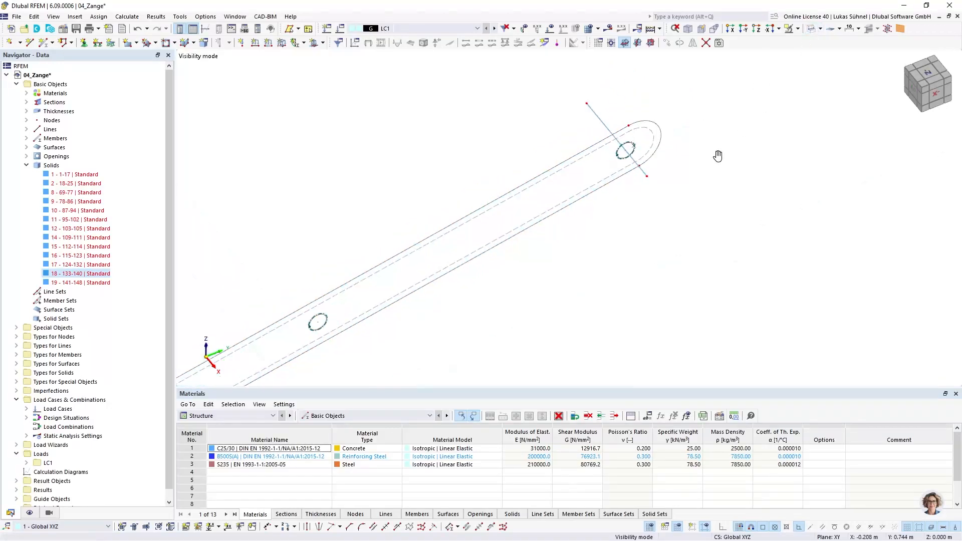
scroll(655, 143, "up", 4)
middle_click_drag(655, 143, 579, 218, "ctrl")
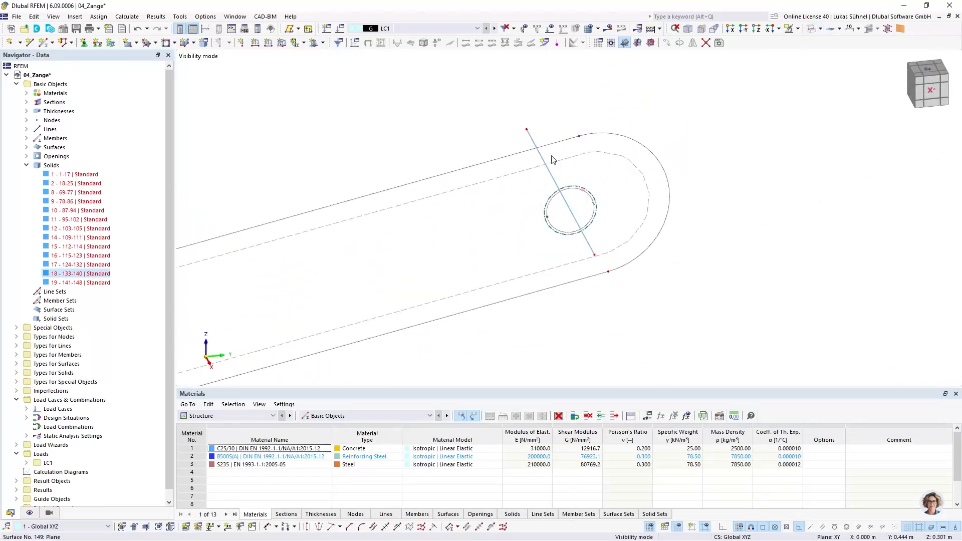
left_click(581, 234)
scroll(580, 235, "up", 3)
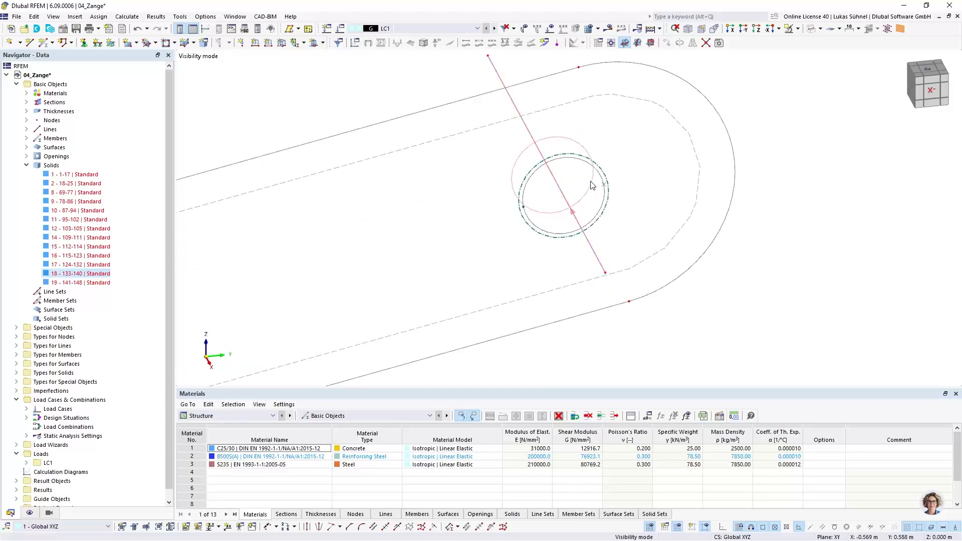
left_click(566, 197)
scroll(605, 240, "down", 6)
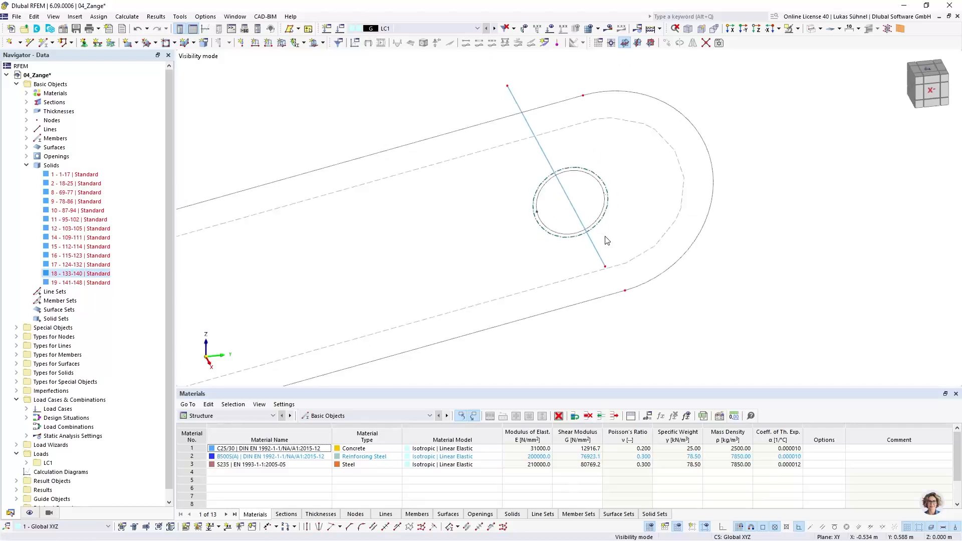
Step: Cancel the partial visibility so the whole gripper is shown, and display it with solid rendering
left_click(799, 29)
left_click(810, 123)
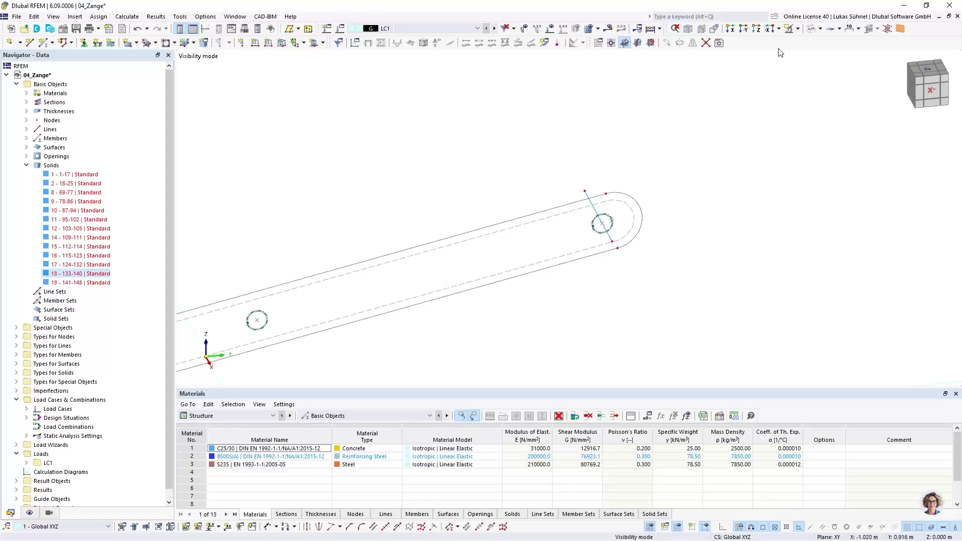
left_click(798, 29)
left_click(811, 121)
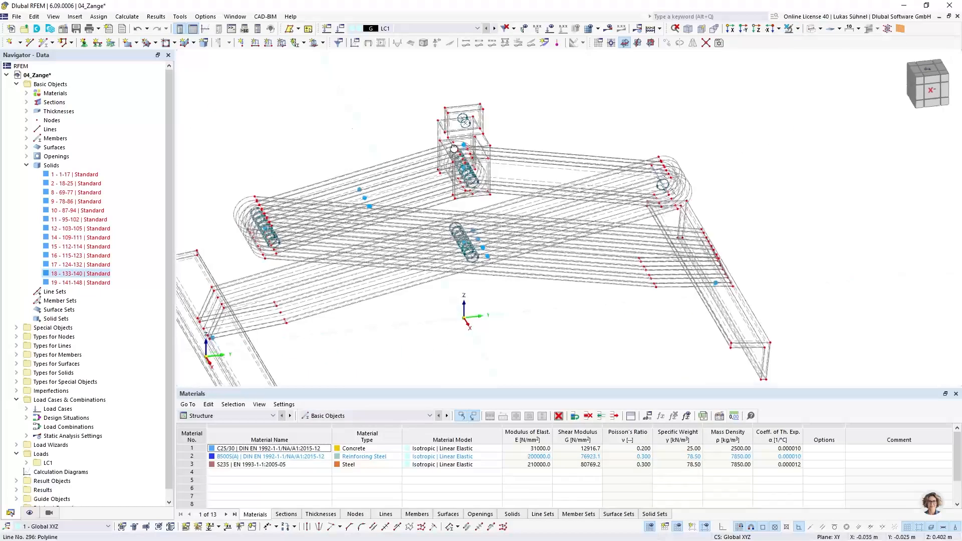
left_click(811, 29)
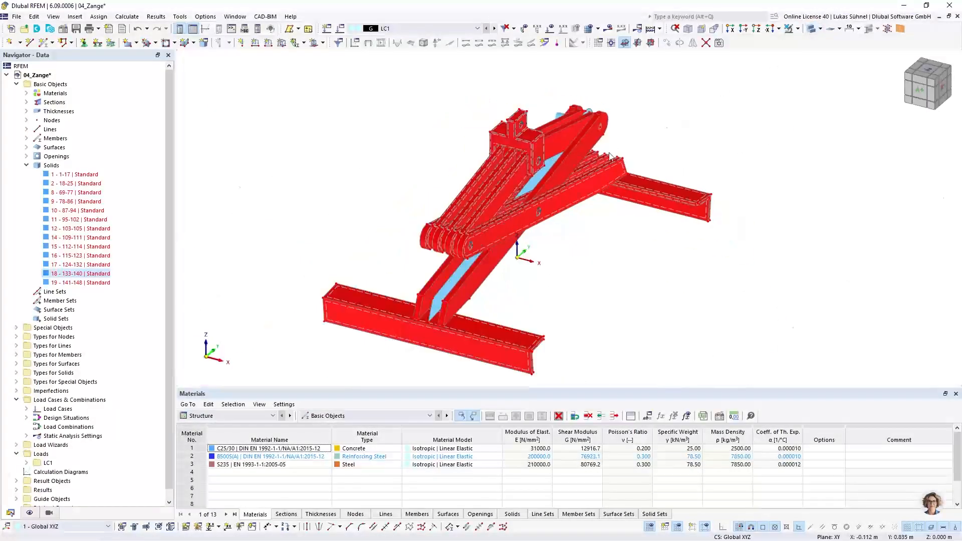
Step: Examine the arm's mid-plane surface between the neighbouring solid levers of the gripper
middle_click_drag(610, 156, 500, 273, "ctrl")
scroll(500, 274, "up", 4)
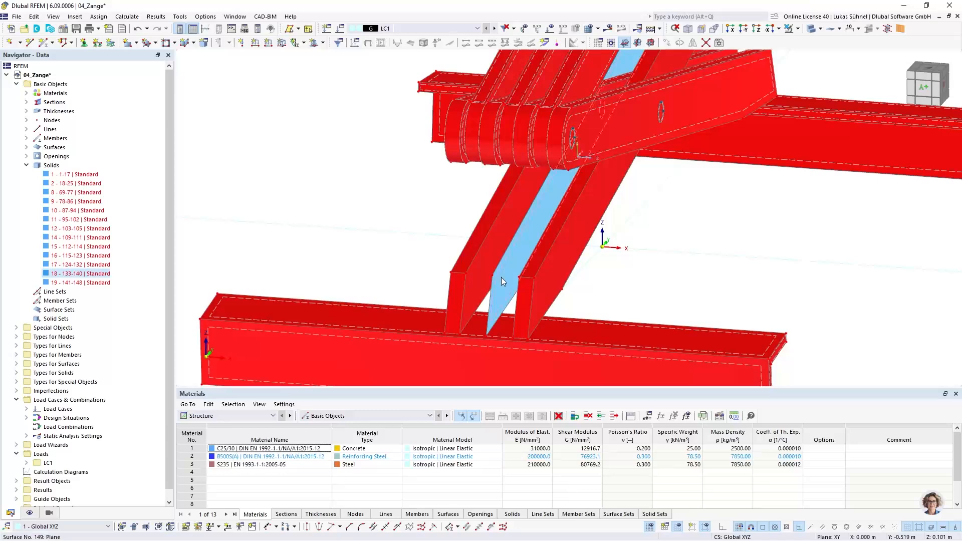
left_click(501, 278)
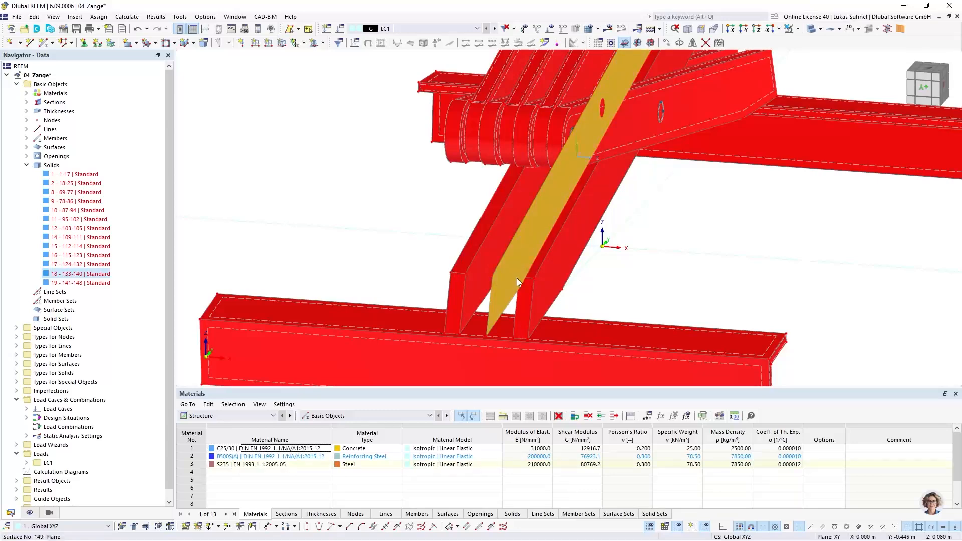
middle_click_drag(691, 281, 499, 305, "ctrl")
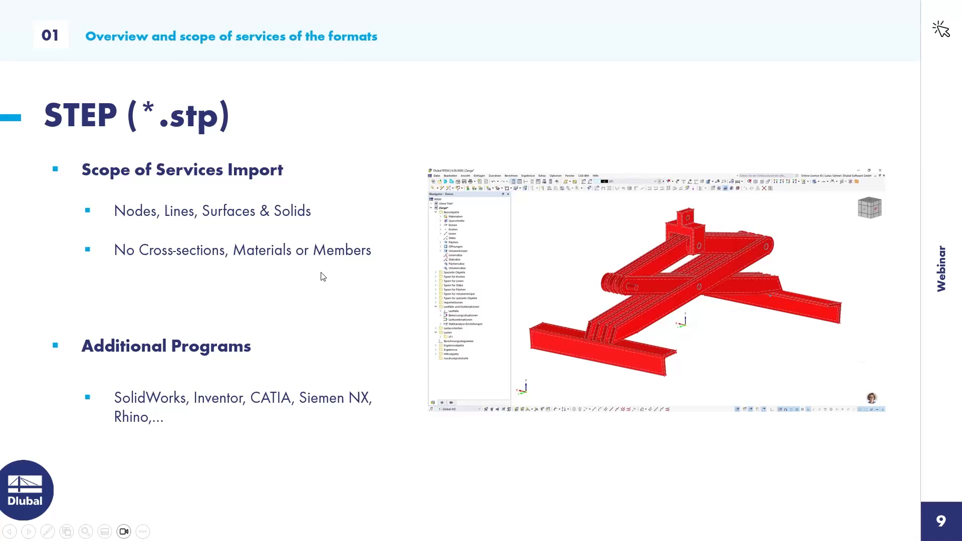
key("Right")
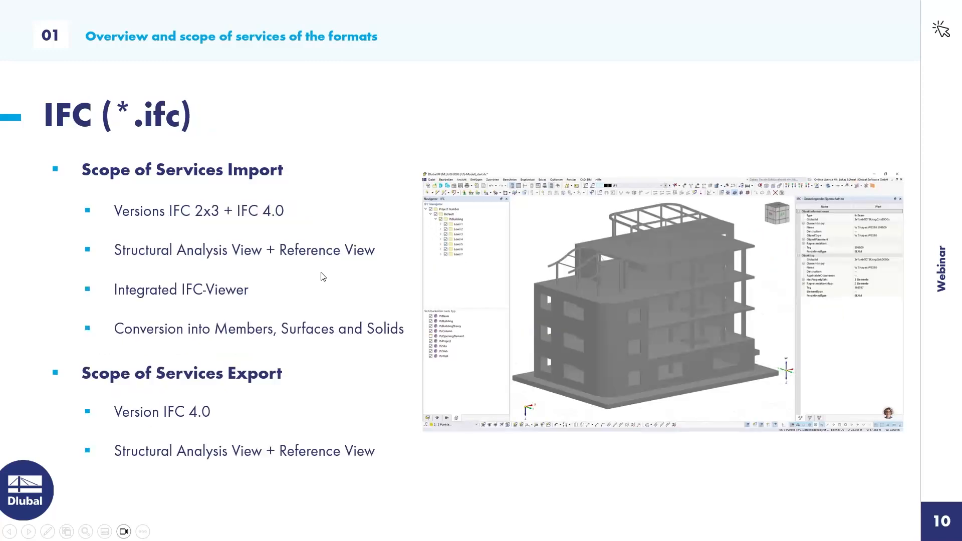
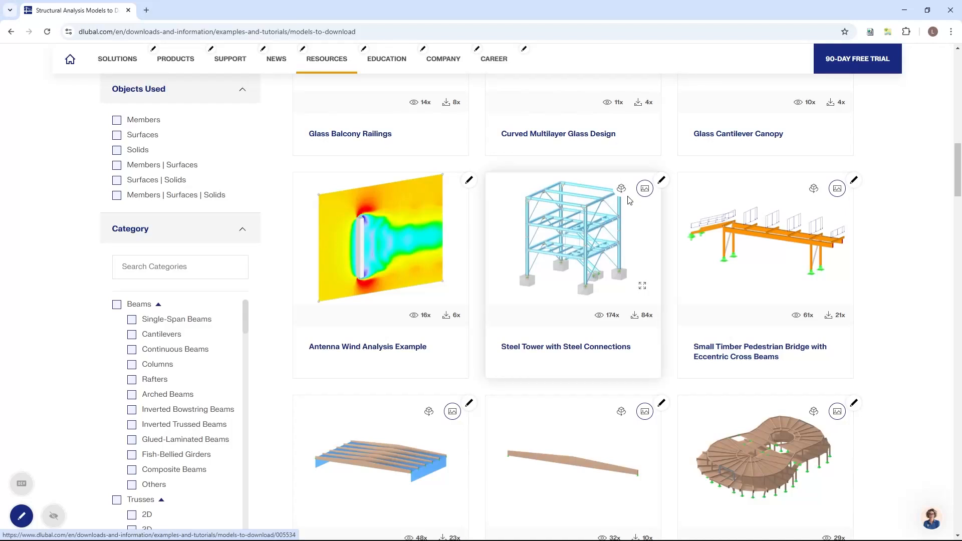
Step: Preview the Steel Tower with Steel Connections in 3D, restore its picture, look over neighbouring models and minimise the browser
left_click(621, 192)
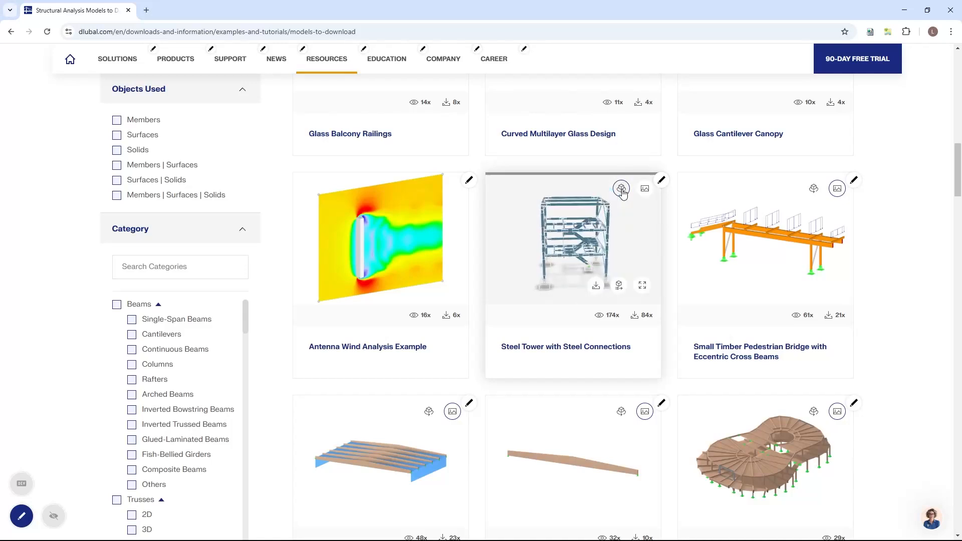
scroll(564, 239, "up", 5)
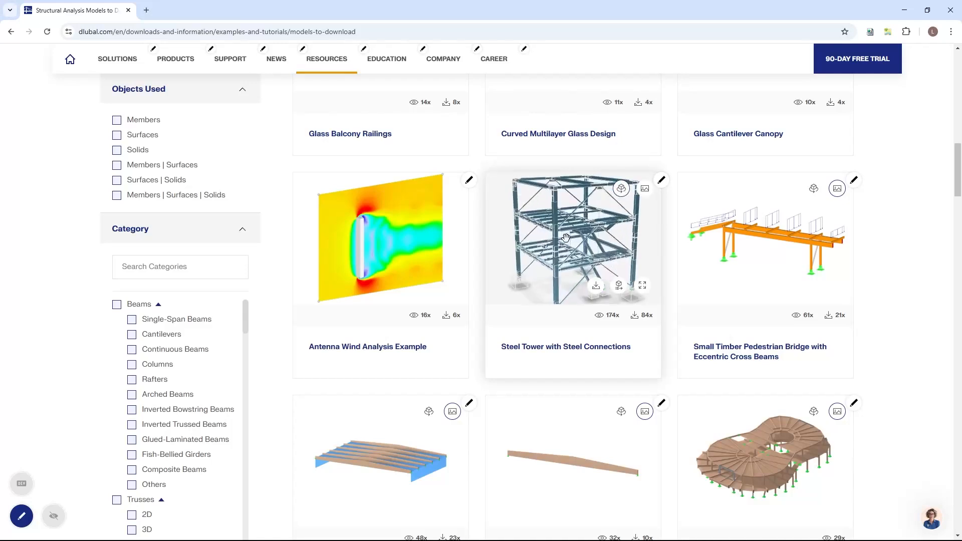
left_click_drag(560, 242, 546, 223)
scroll(546, 222, "down", 5)
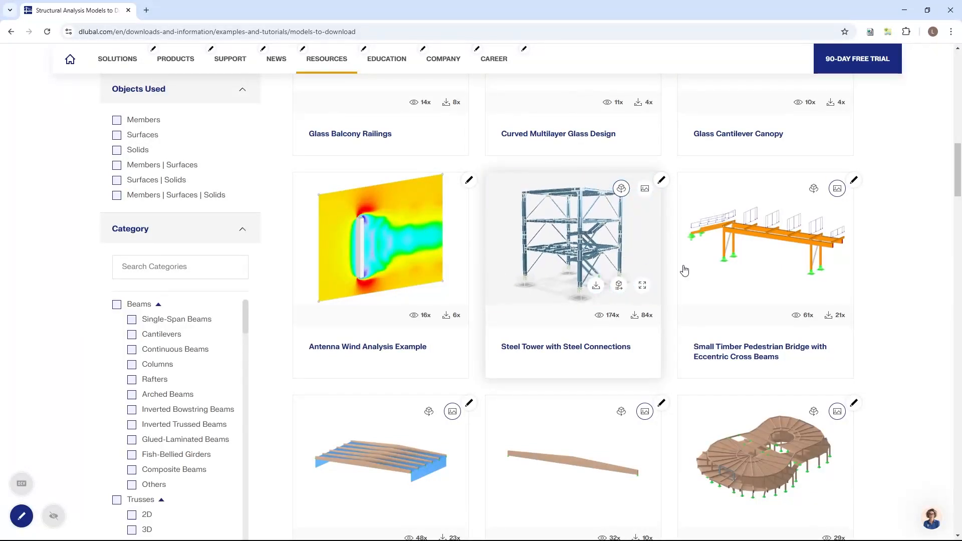
left_click(646, 194)
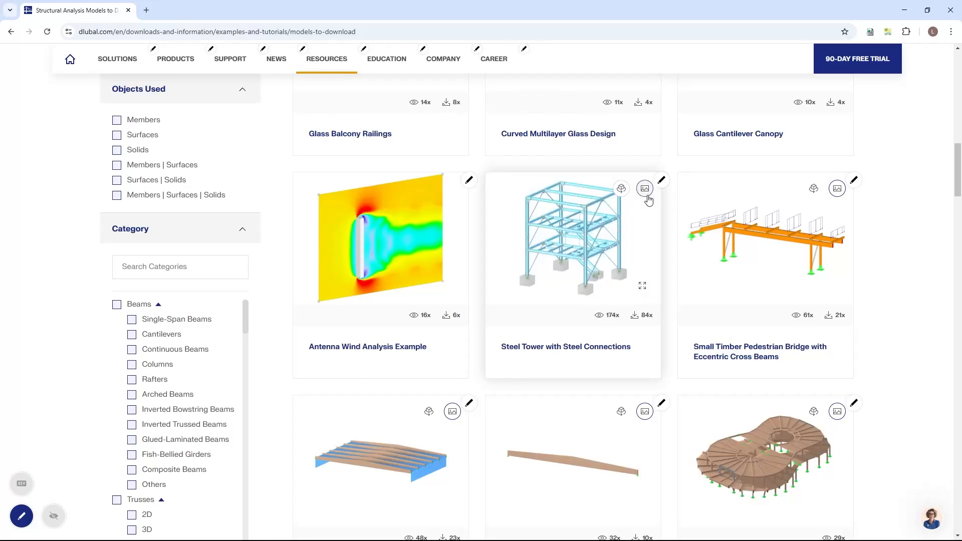
scroll(860, 353, "down", 3)
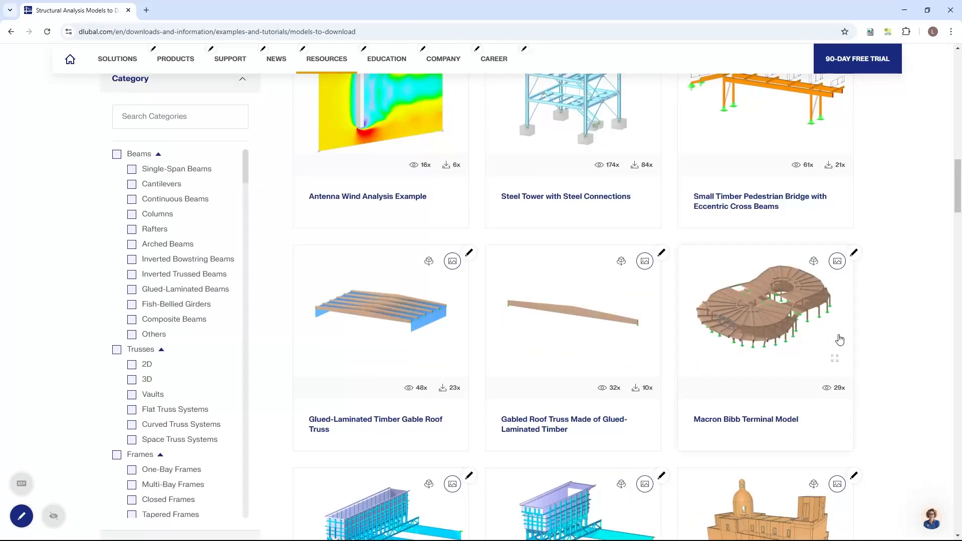
scroll(839, 337, "up", 5)
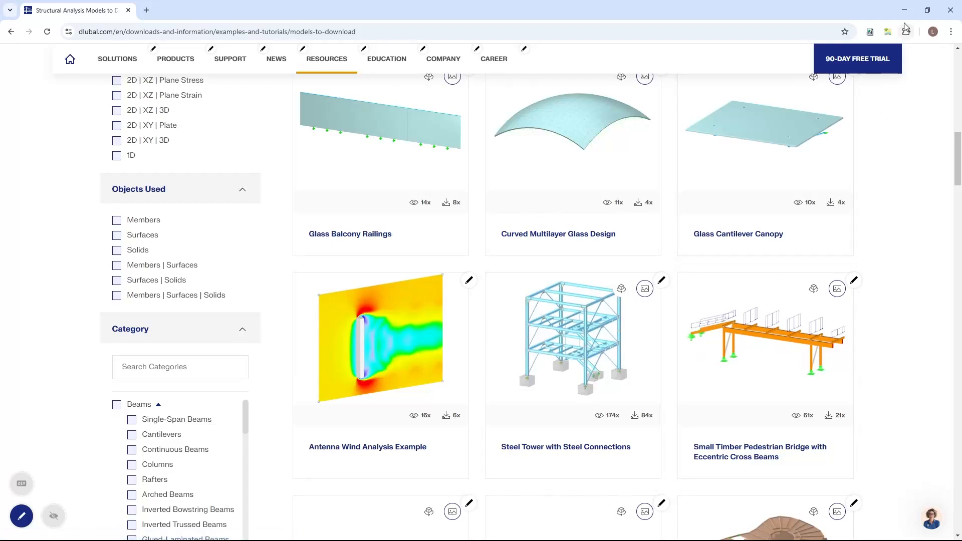
left_click(907, 14)
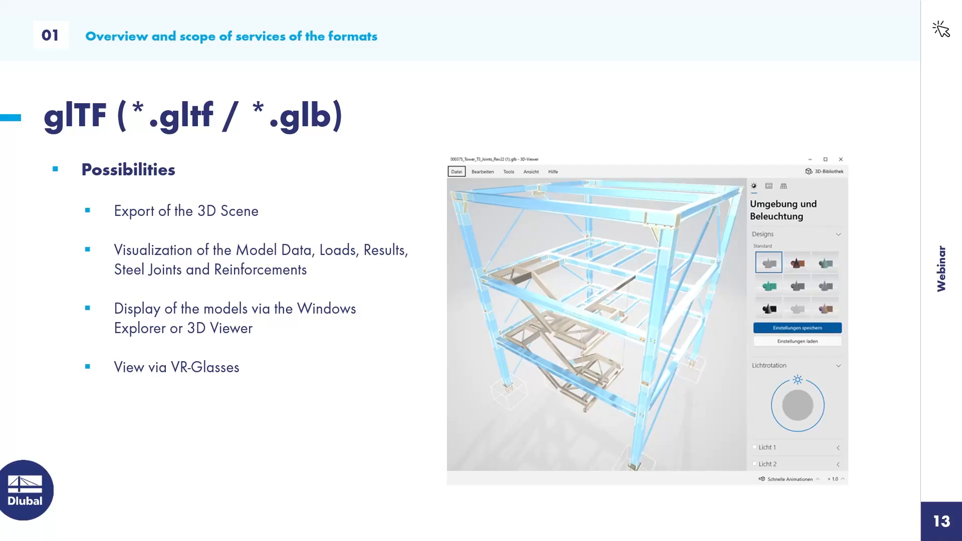
Step: Switch to RFEM and close the 04_Zange model without saving the changes
key("alt+Tab")
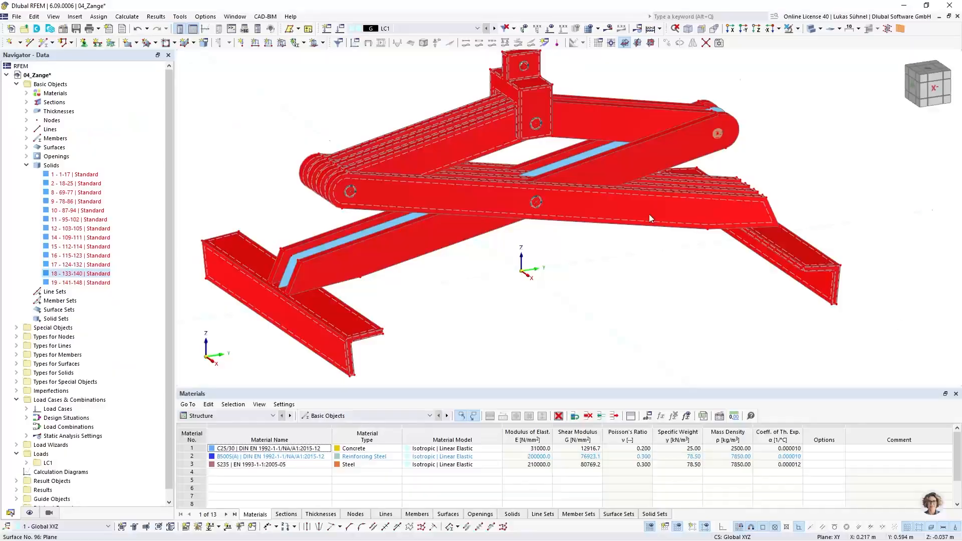
left_click(957, 16)
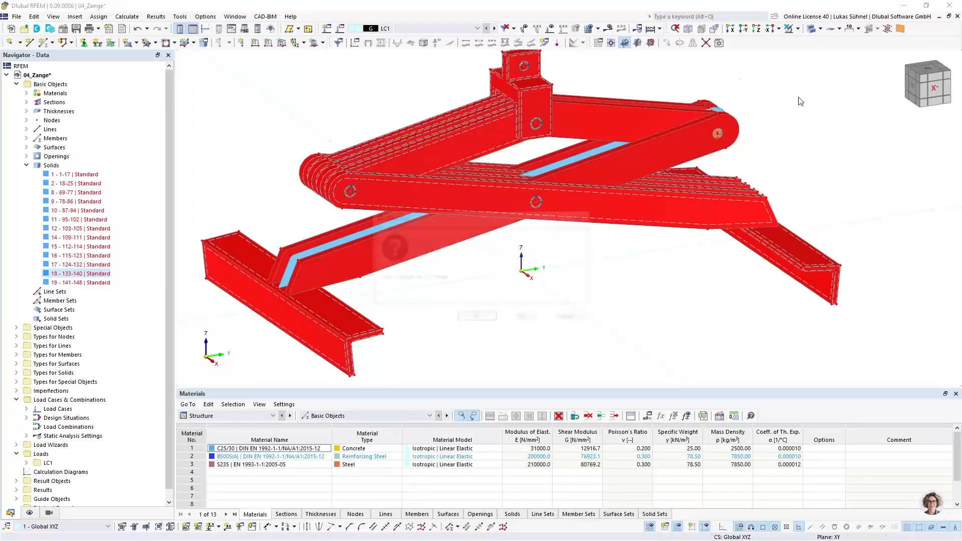
left_click(528, 309)
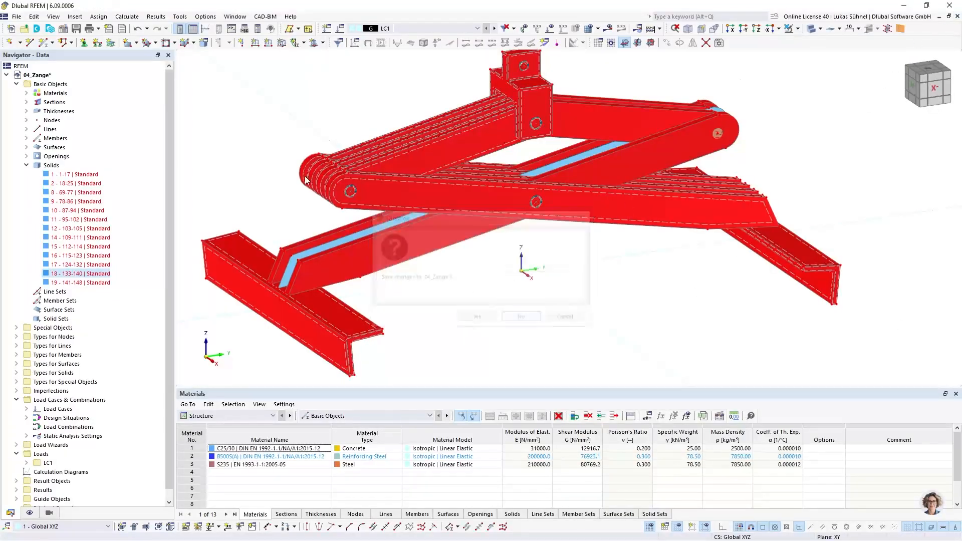
Step: Open the model 05a_Stahlhalle_Anschlüsse.rf6 from the 2025_02 Übersicht Schnittstellen folder
left_click(10, 16)
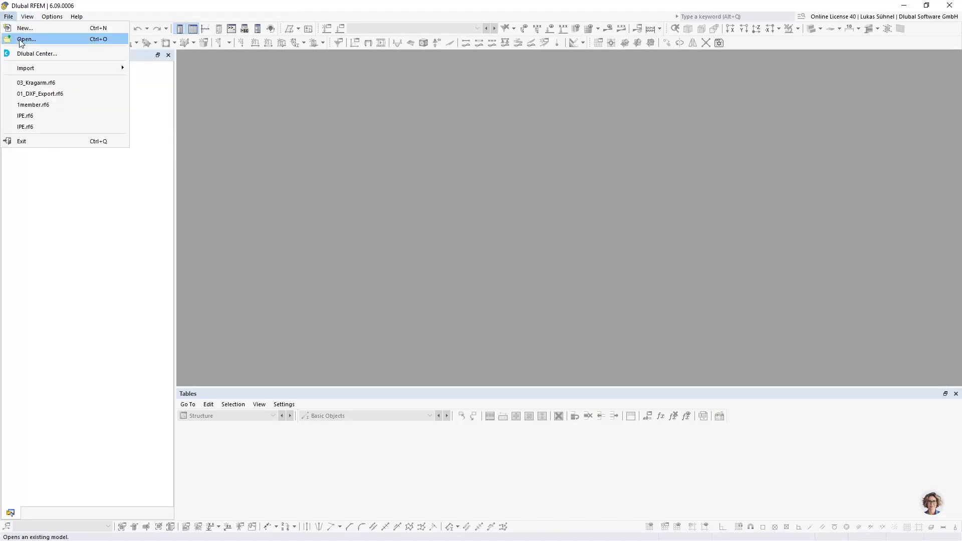
left_click(21, 40)
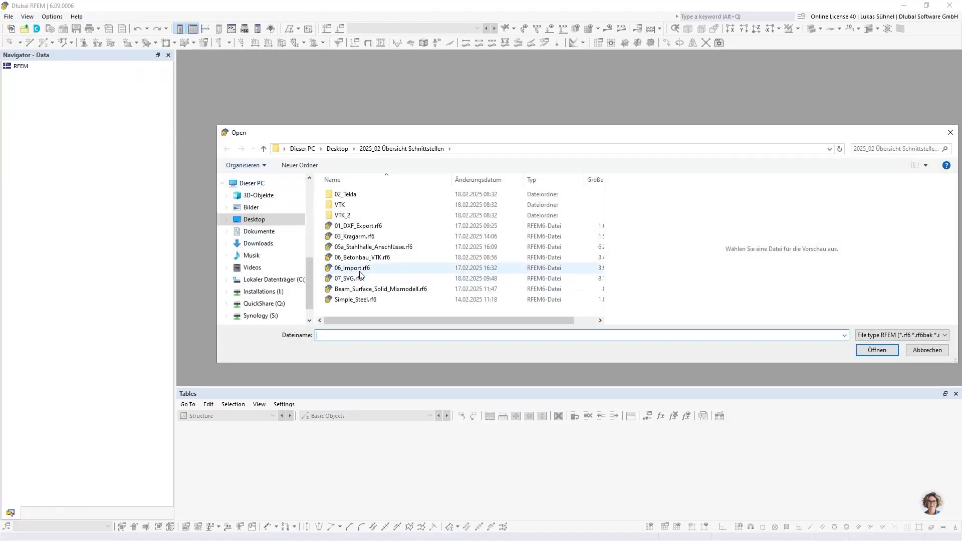
left_click(365, 247)
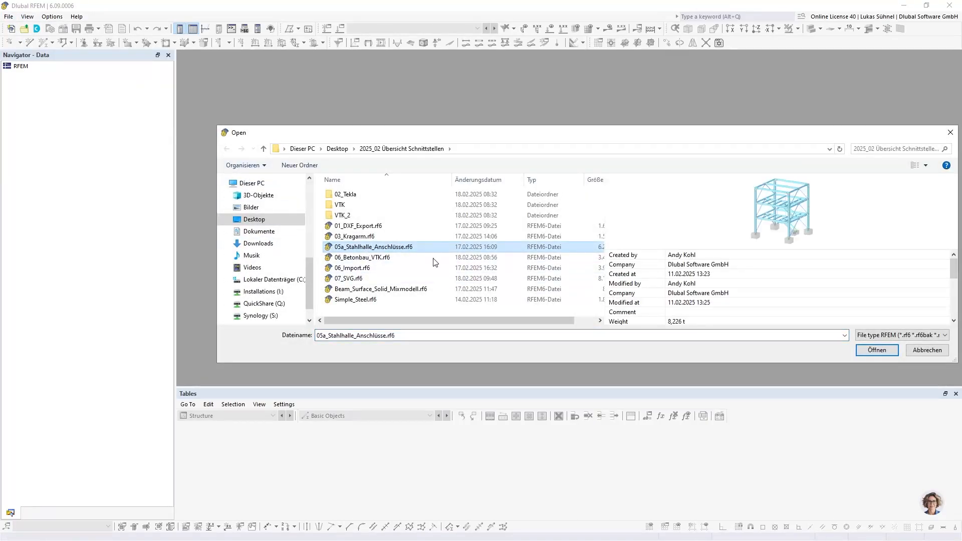
left_click(875, 350)
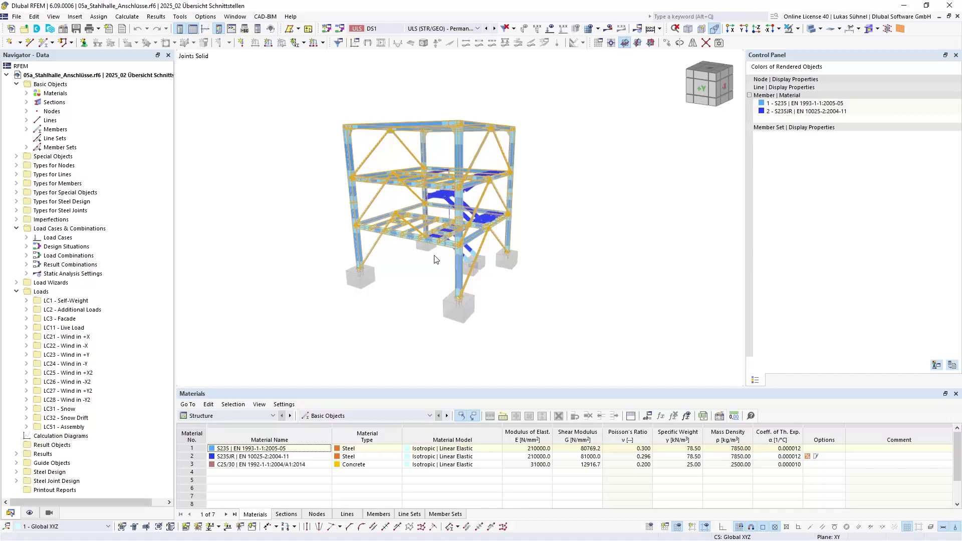
Step: Examine the bolted beam-to-column connections and column joints of the steel tower from several angles
scroll(351, 224, "up", 5)
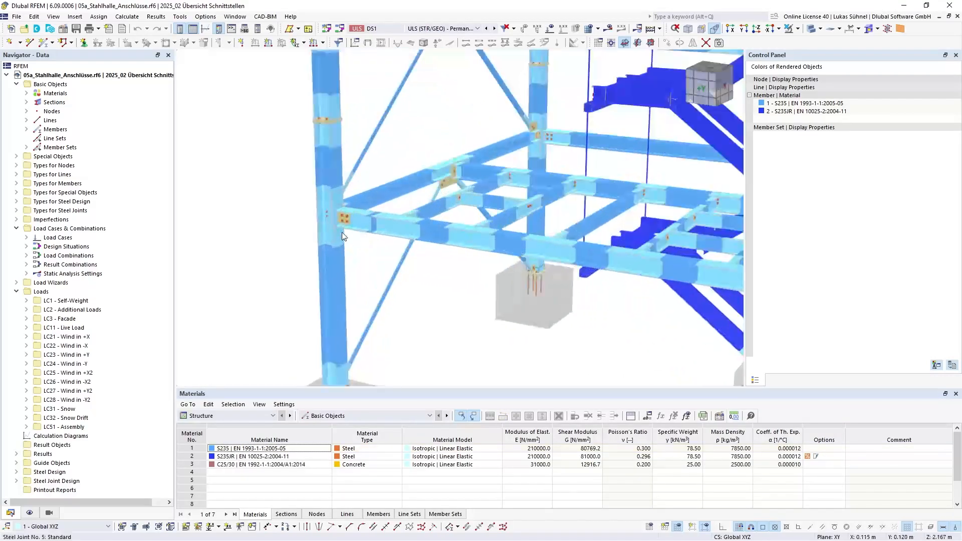
middle_click_drag(343, 235, 382, 214, "ctrl")
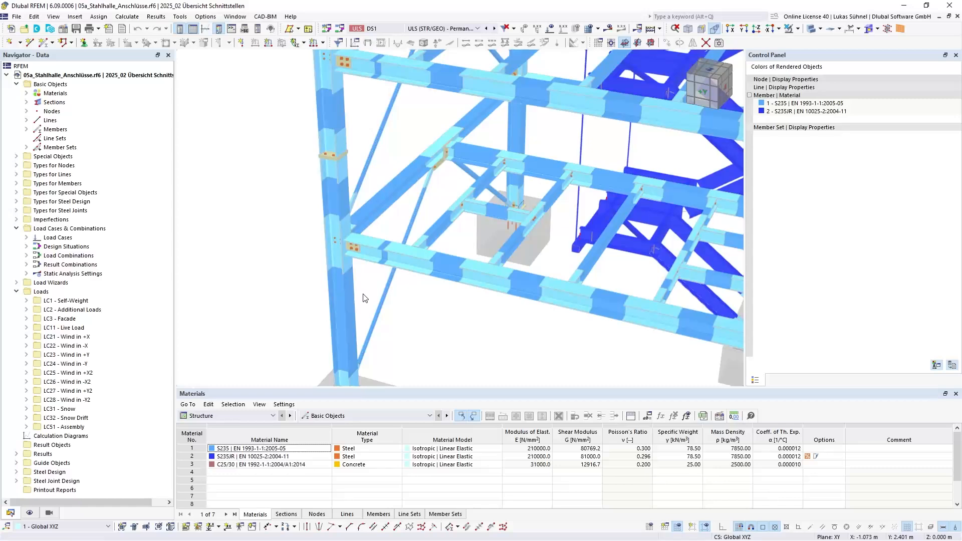
middle_click_drag(364, 298, 349, 299, "ctrl")
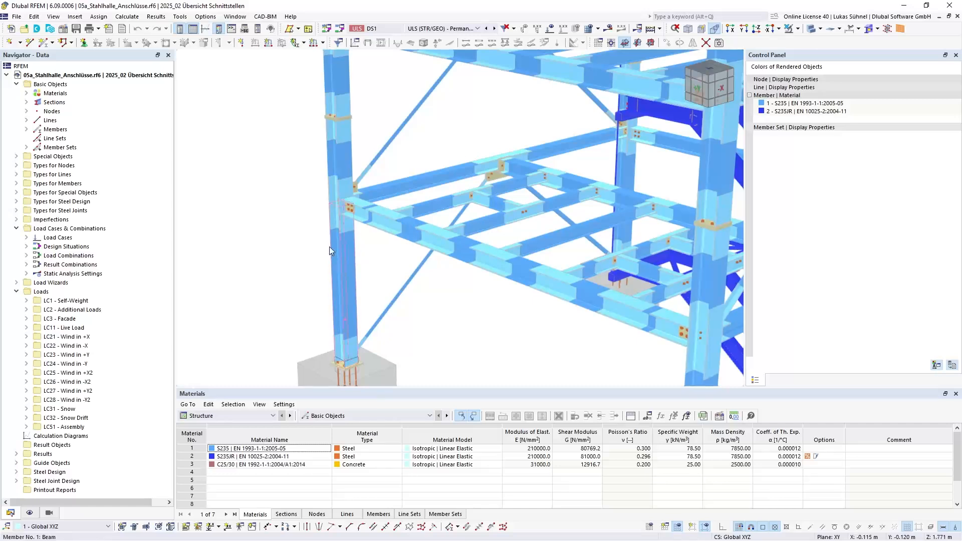
middle_click_drag(390, 251, 368, 327, "ctrl")
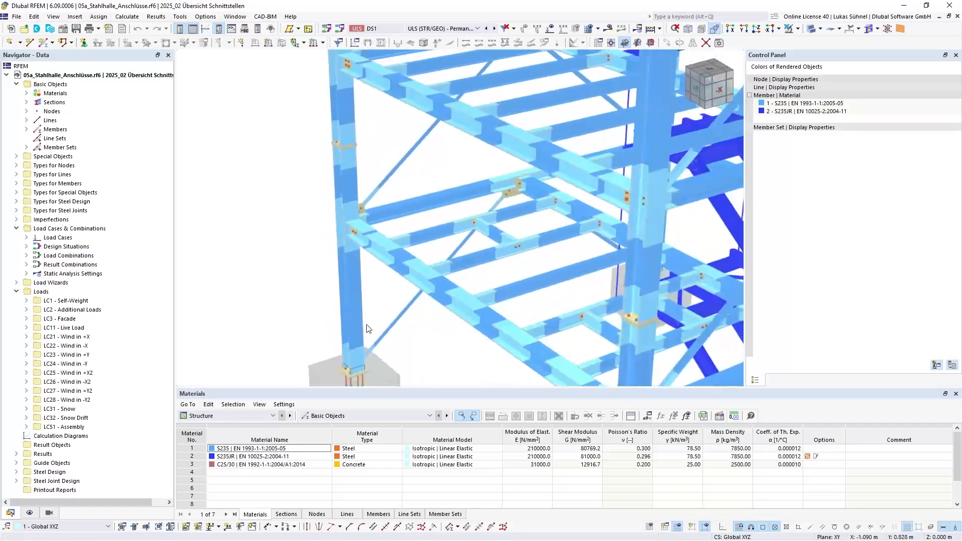
middle_click_drag(431, 182, 408, 233)
scroll(408, 233, "down", 2)
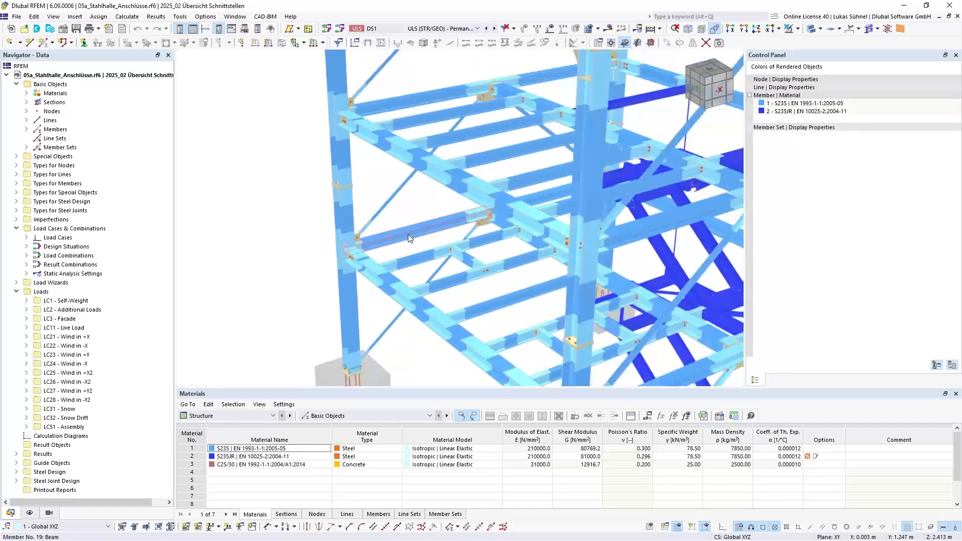
middle_click_drag(370, 192, 398, 188)
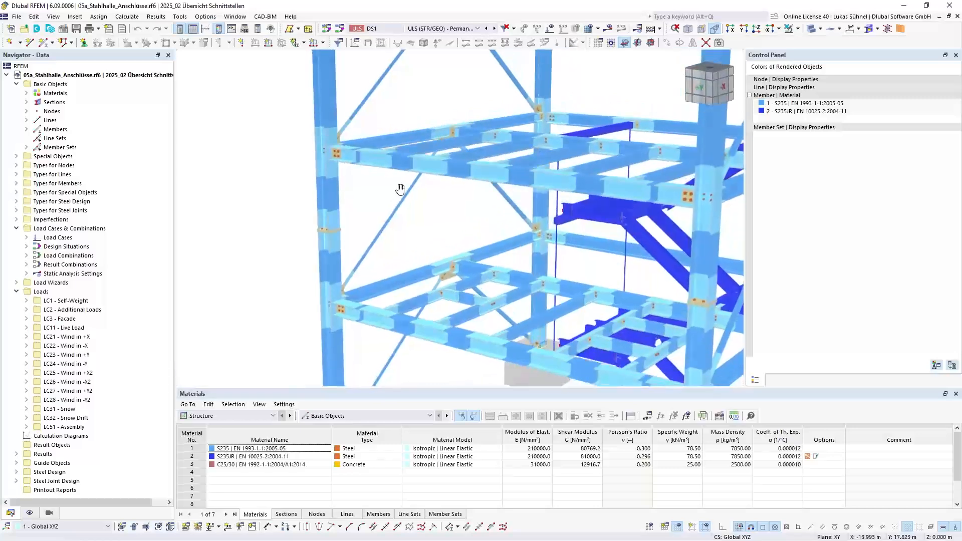
Step: Inspect the gusset plate joint where the diagonals meet the floor beam, and review the whole tower with its foundations
scroll(464, 272, "up", 6)
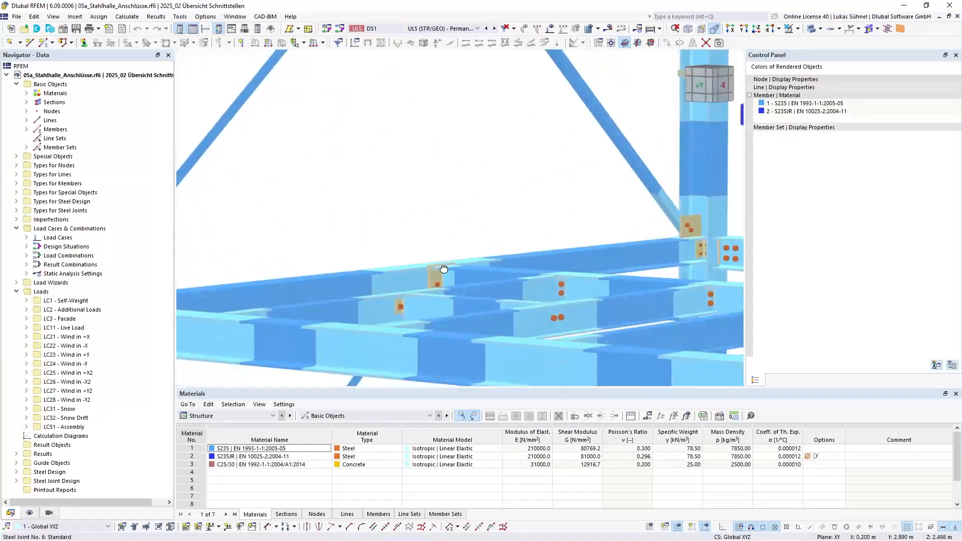
middle_click_drag(444, 296, 440, 259)
scroll(437, 314, "up", 3)
scroll(438, 314, "down", 6)
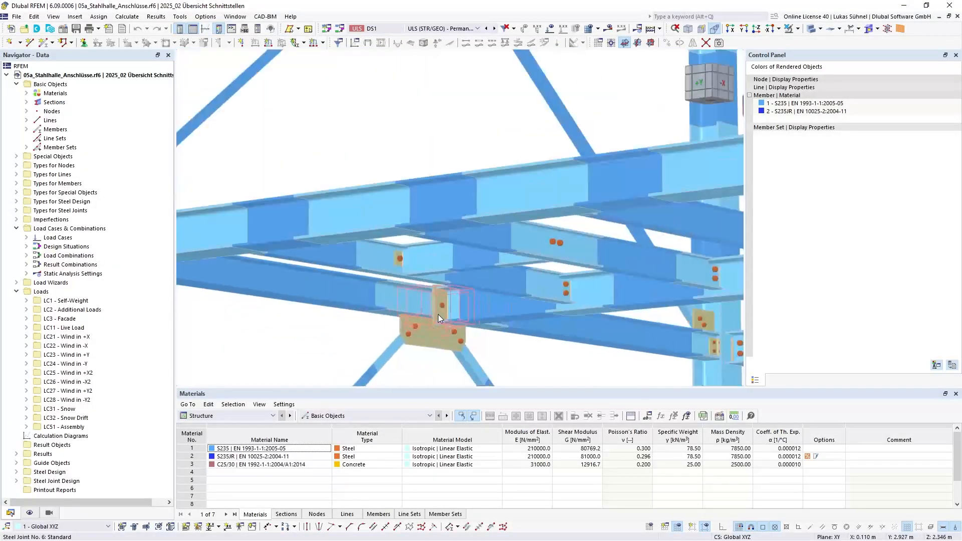
scroll(429, 301, "down", 8)
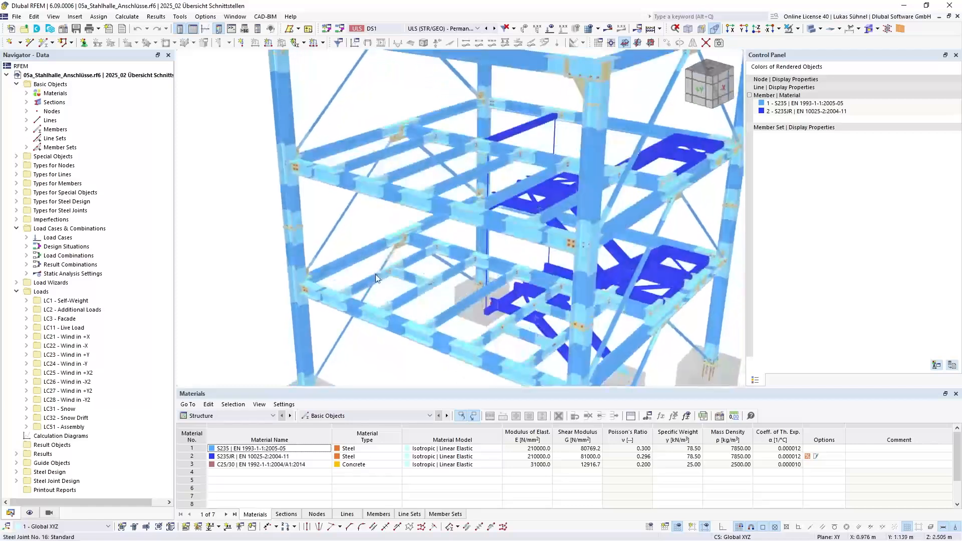
middle_click_drag(454, 300, 516, 209)
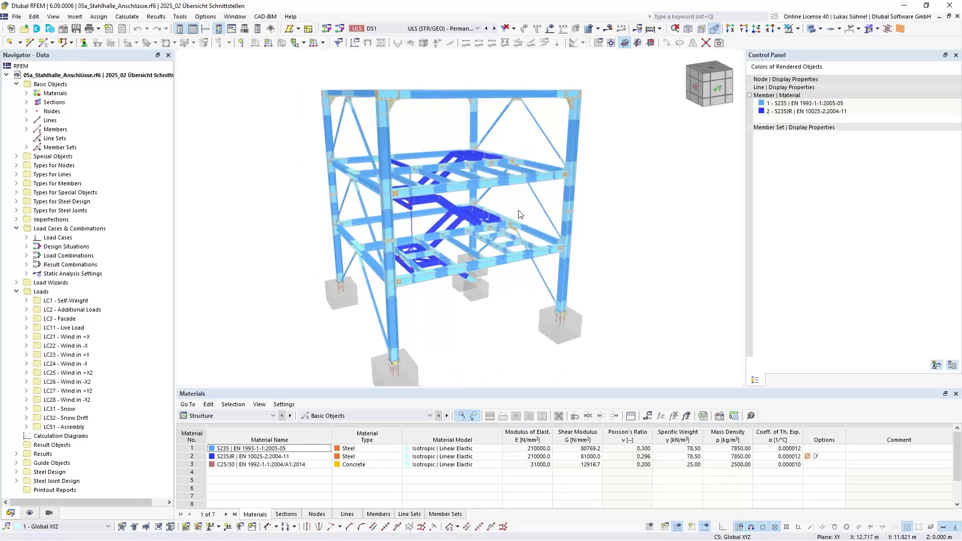
middle_click_drag(299, 216, 264, 213)
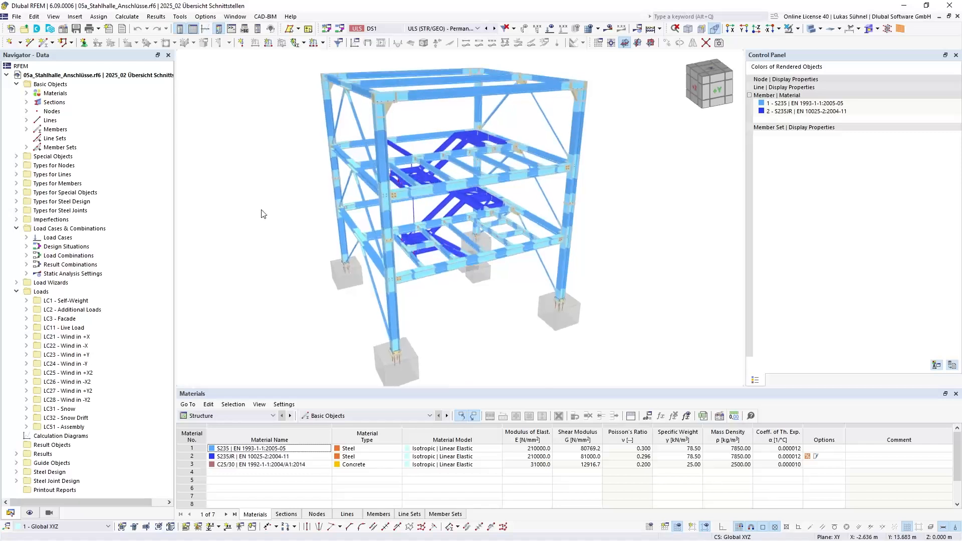
Step: Export the steel tower model to the desktop in binary glTF format as 05a_Stahlhalle_Anschlüsse.glb
left_click(17, 16)
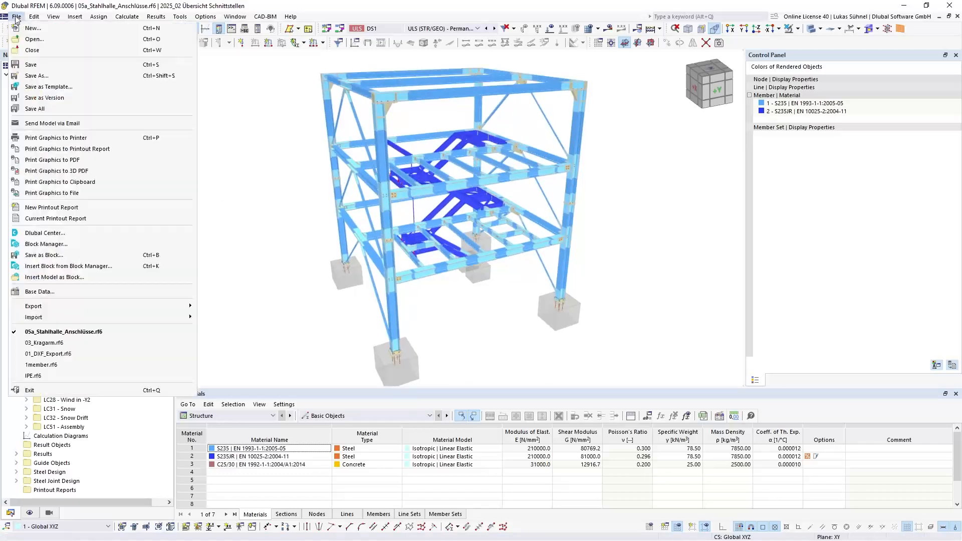
mouse_move(137, 306)
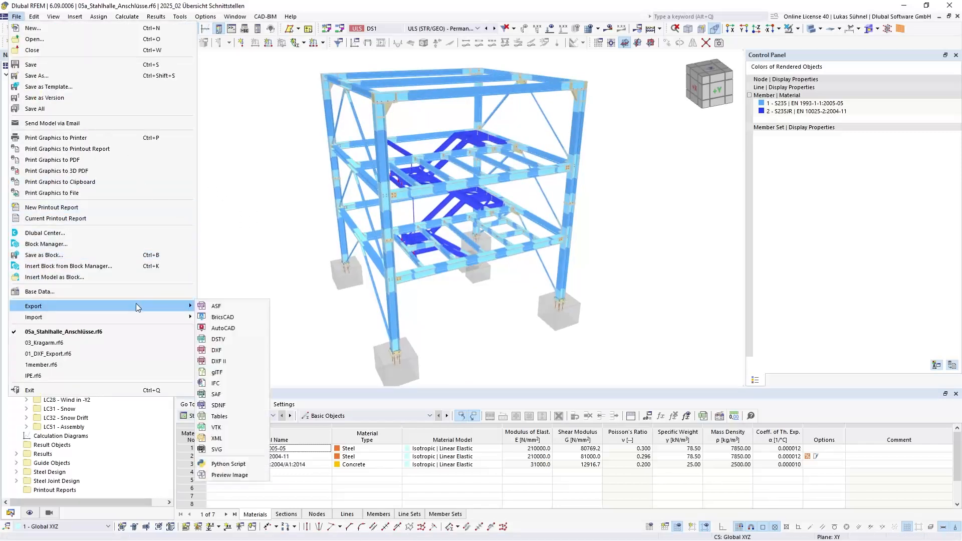
left_click(225, 372)
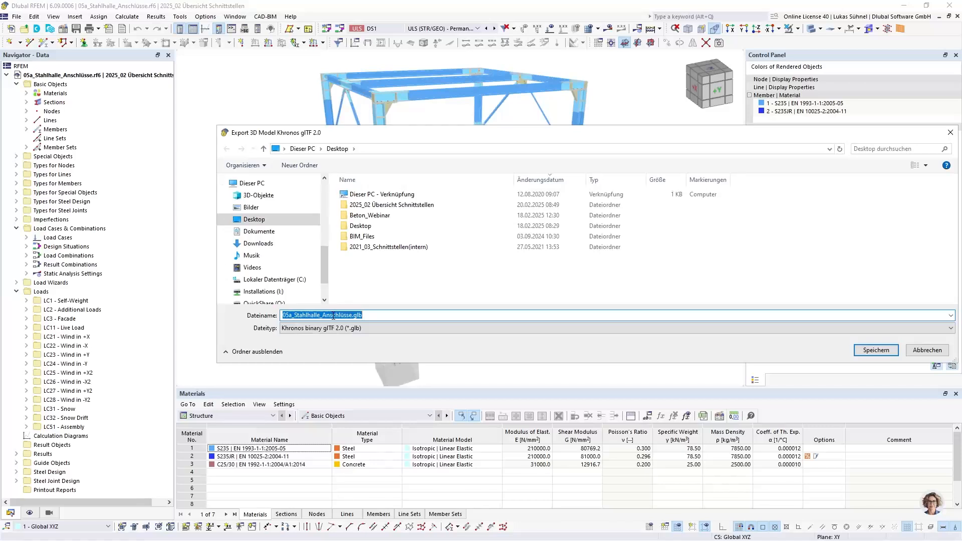
left_click(863, 350)
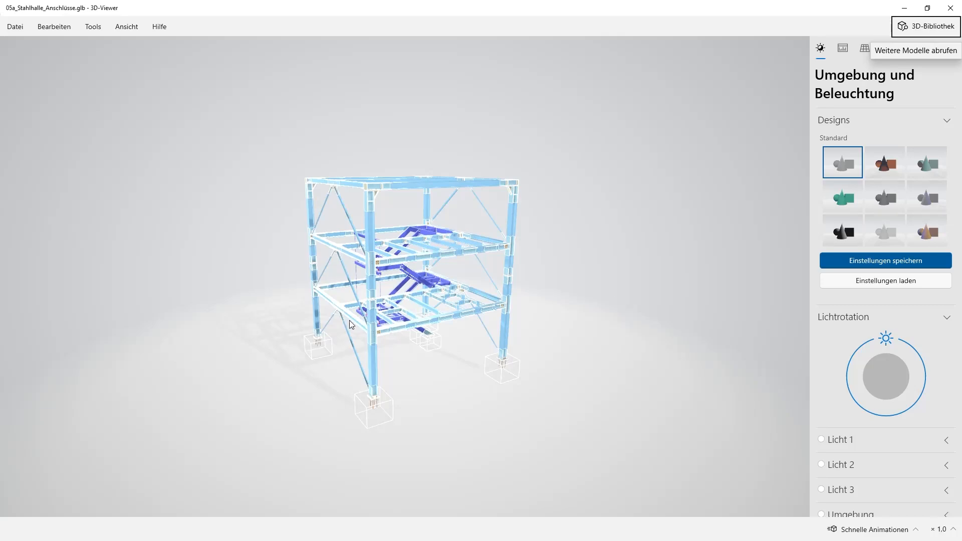
Step: Examine the exported glTF tower in the 3D Viewer, from the overall frame to the staircase and floor beams inside
scroll(434, 350, "up", 5)
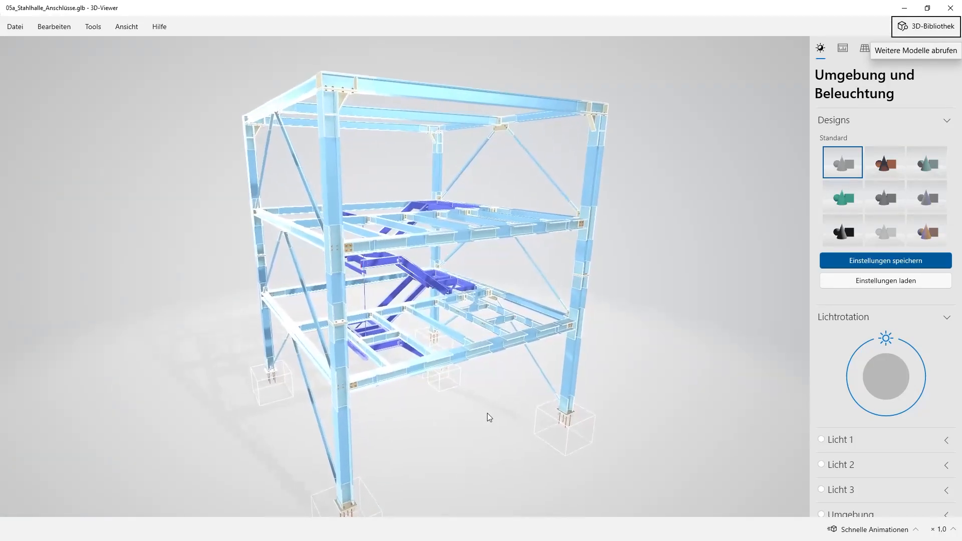
left_click_drag(489, 404, 427, 379)
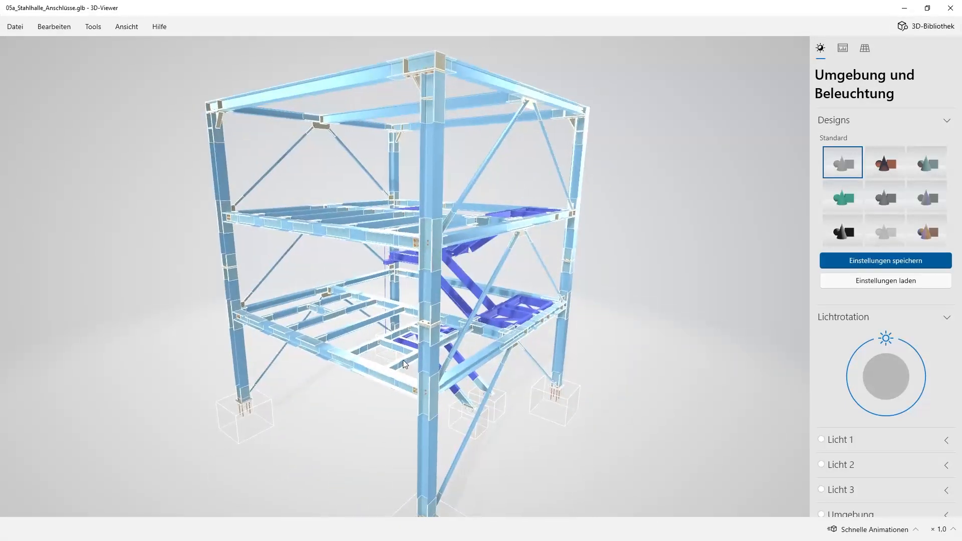
scroll(403, 360, "up", 10)
scroll(405, 356, "down", 2)
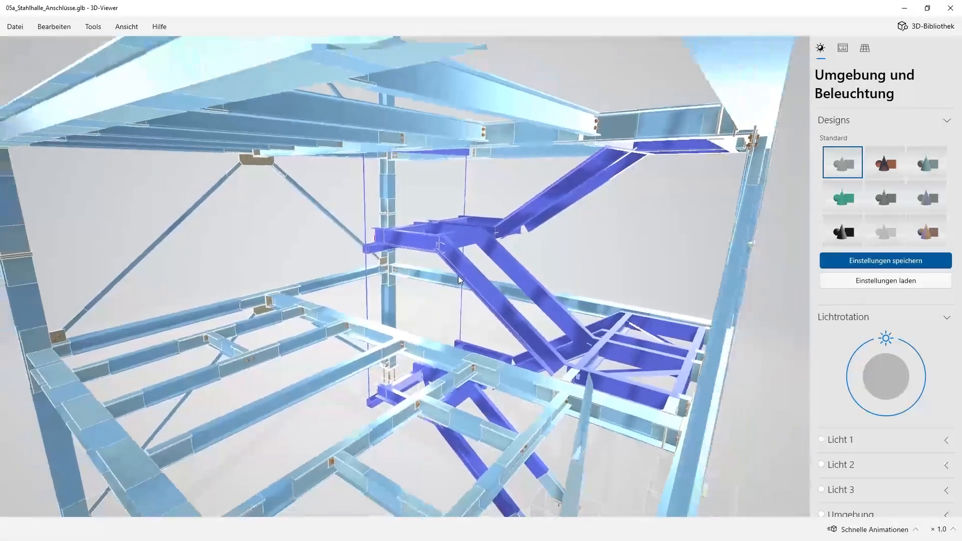
mouse_move(458, 275)
left_mouse_down()
mouse_move(437, 292)
mouse_move(453, 289)
left_mouse_up()
scroll(452, 289, "down", 5)
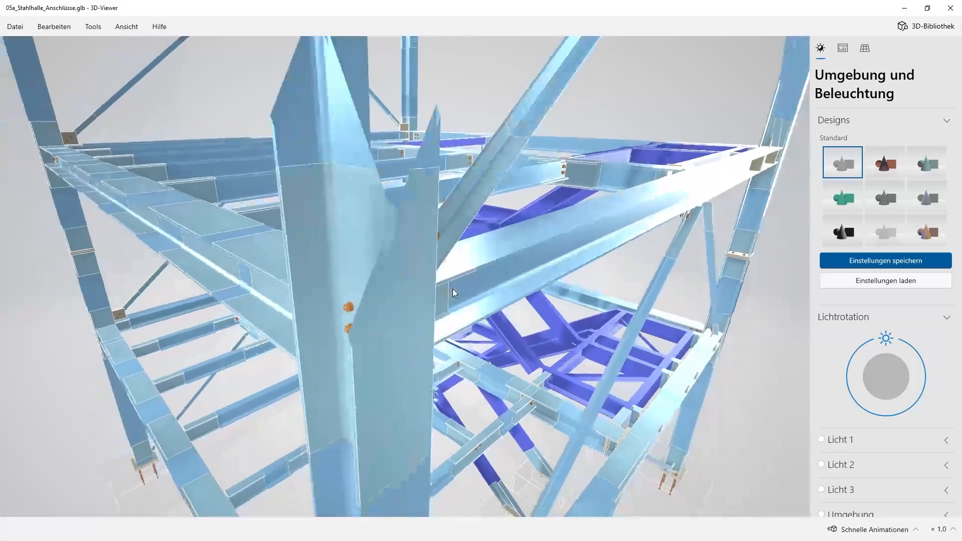
scroll(392, 295, "up", 5)
scroll(392, 295, "up", 5)
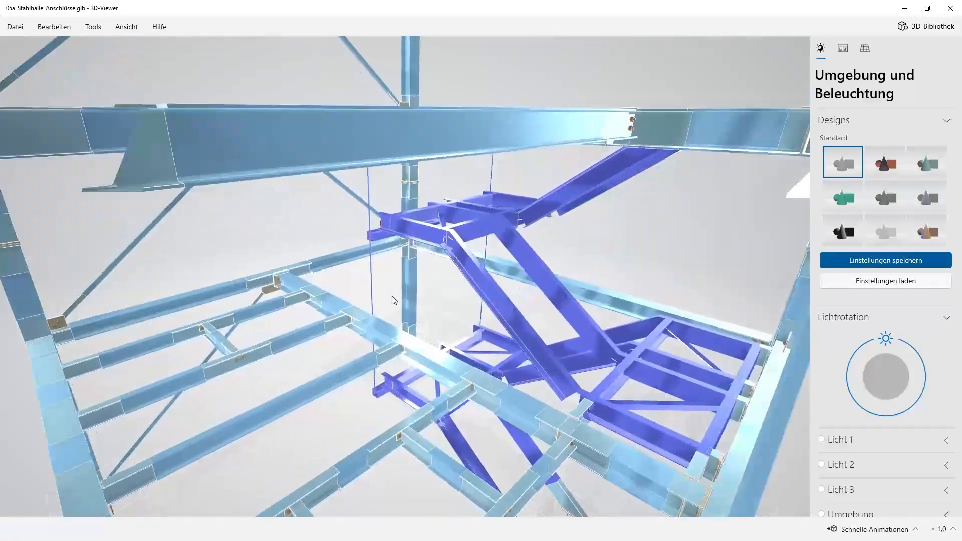
Step: Inspect the staircase, bolted joints and diagonals of the exported tower up close, and review the whole frame with its foundations
left_click_drag(393, 301, 364, 307)
scroll(365, 301, "down", 3)
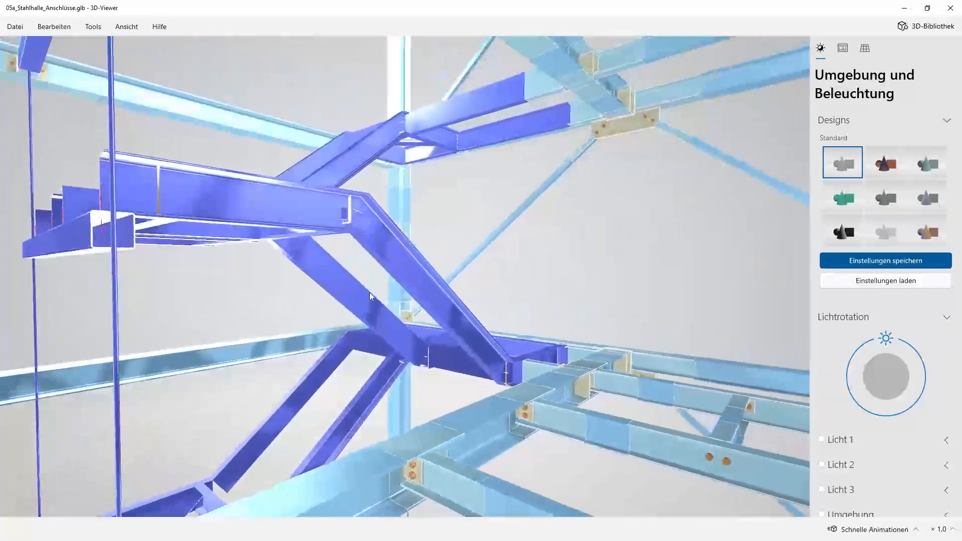
scroll(373, 347, "down", 3)
scroll(375, 346, "down", 8)
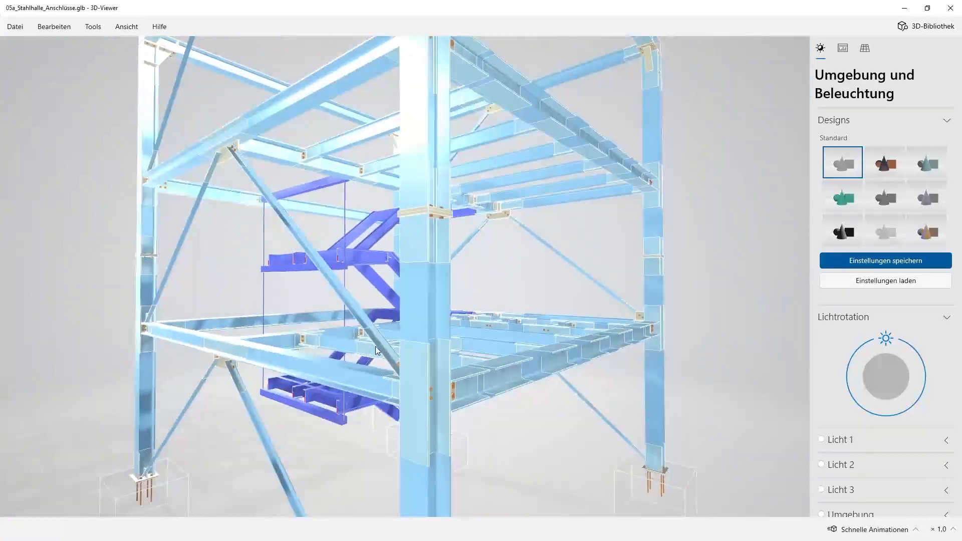
scroll(374, 346, "down", 4)
left_click_drag(375, 347, 408, 342)
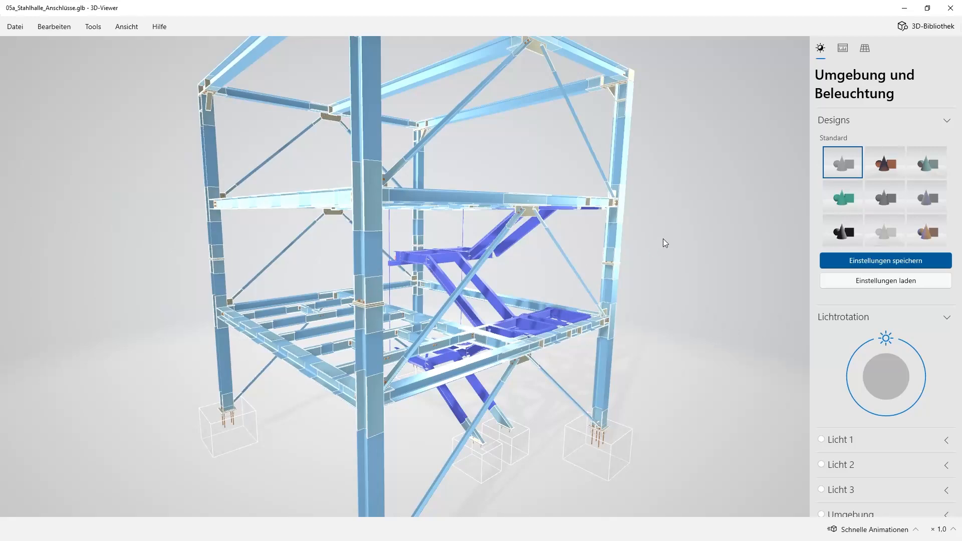
scroll(365, 296, "down", 3)
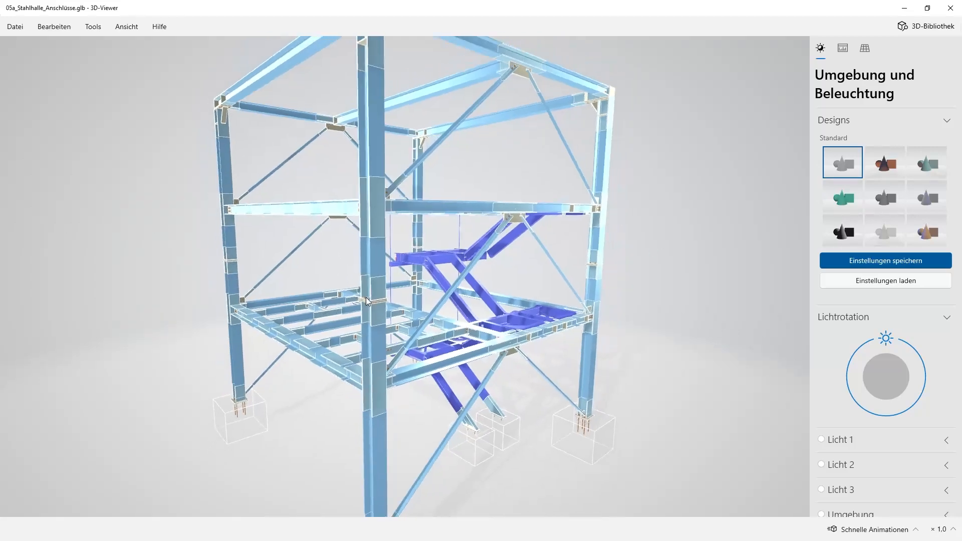
left_click_drag(448, 234, 453, 256)
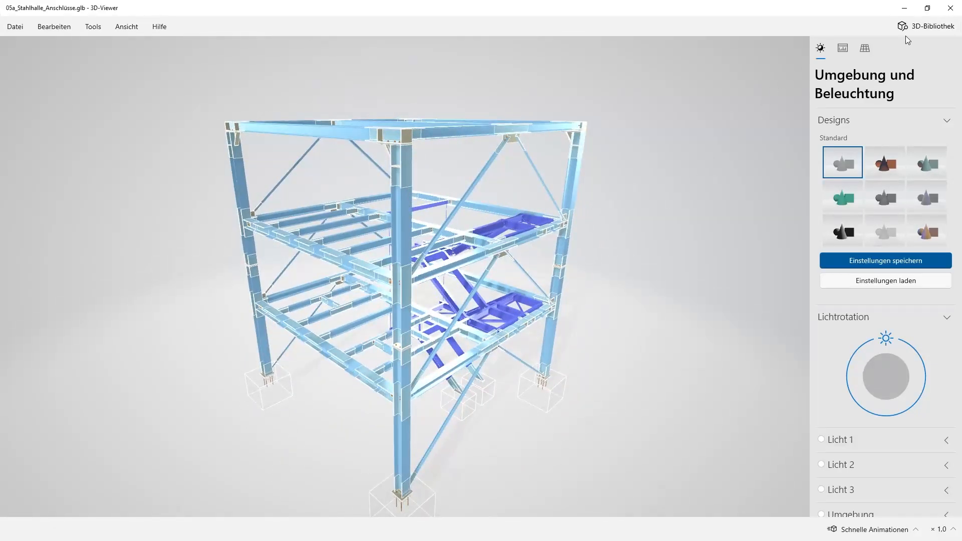
Step: Minimize the 3D Viewer and advance the presentation to the VTK format slide
left_click(904, 8)
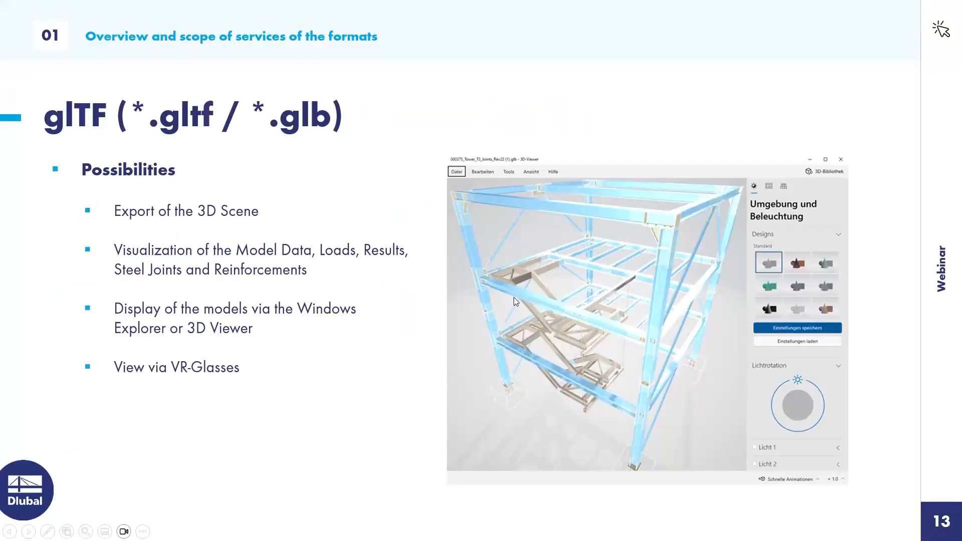
key("Right")
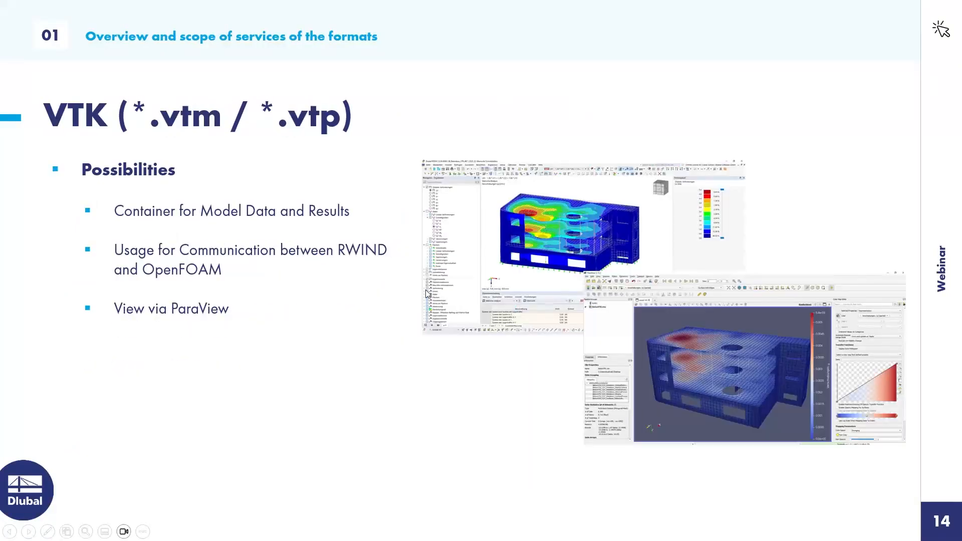
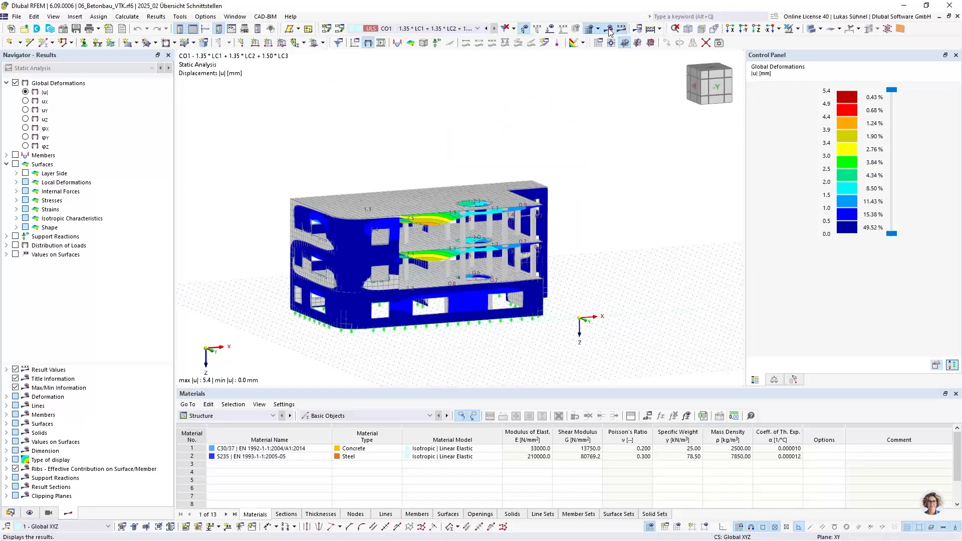
Step: Show the concrete building in wireframe display and examine its global deformations |u| for load combination CO1
middle_click_drag(521, 131, 536, 141, "ctrl")
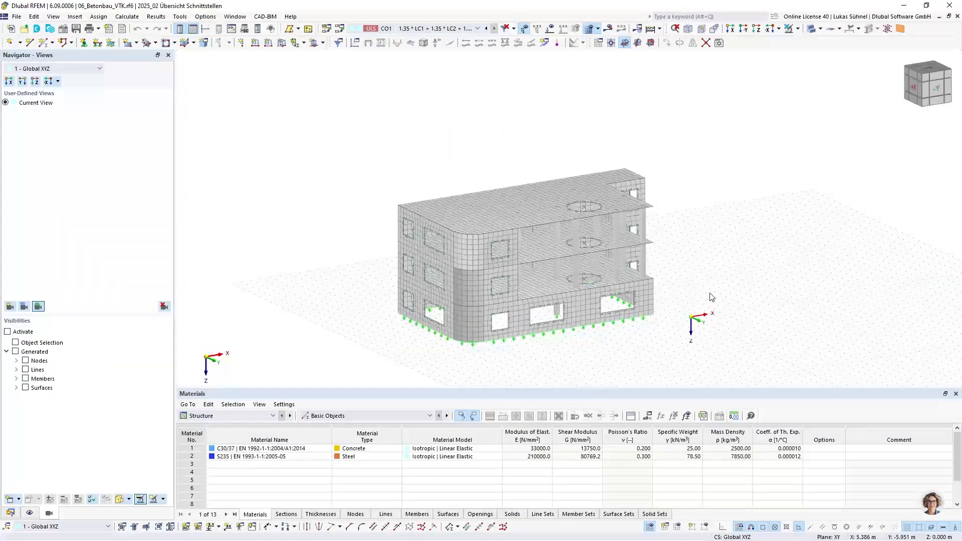
scroll(711, 296, "up", 3)
middle_click_drag(657, 287, 616, 258, "ctrl")
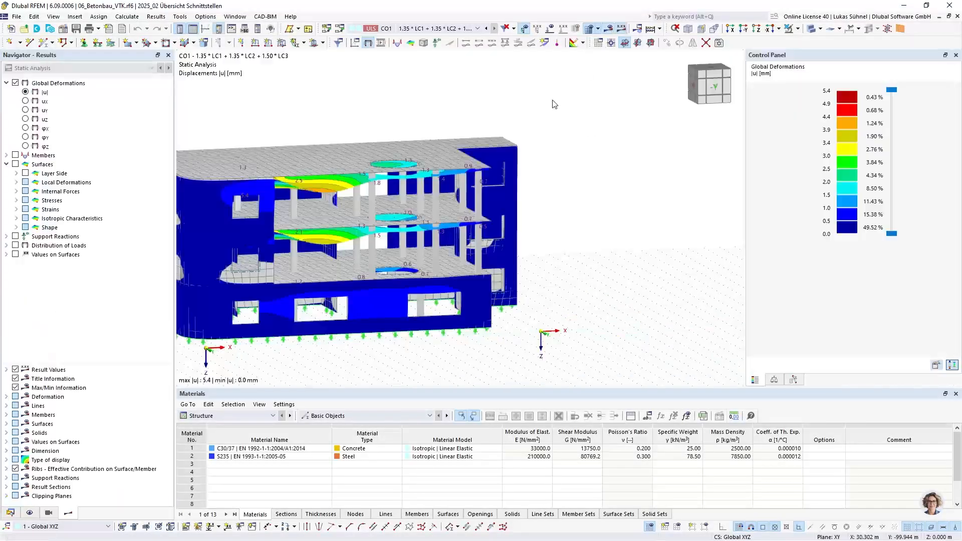
middle_click_drag(365, 131, 550, 136)
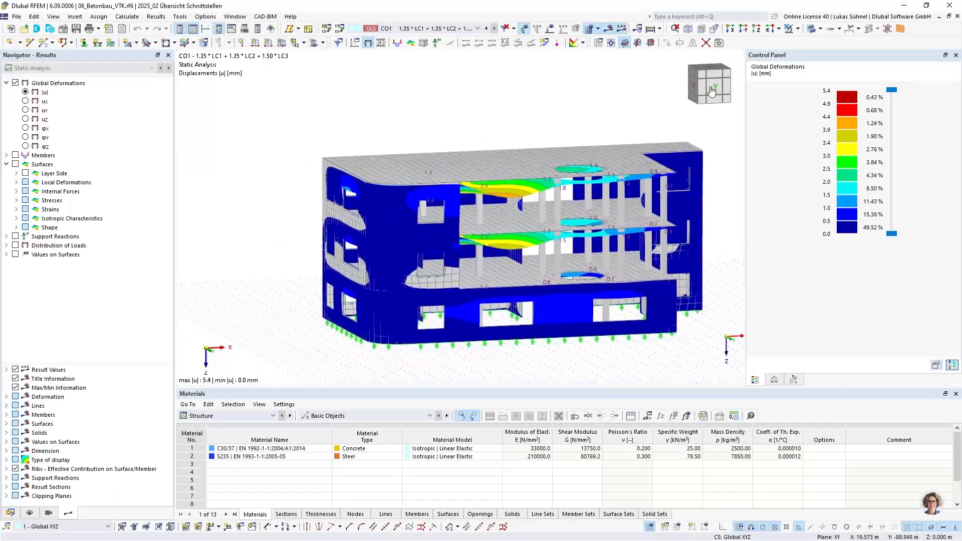
left_click(808, 30)
middle_click_drag(535, 105, 320, 116)
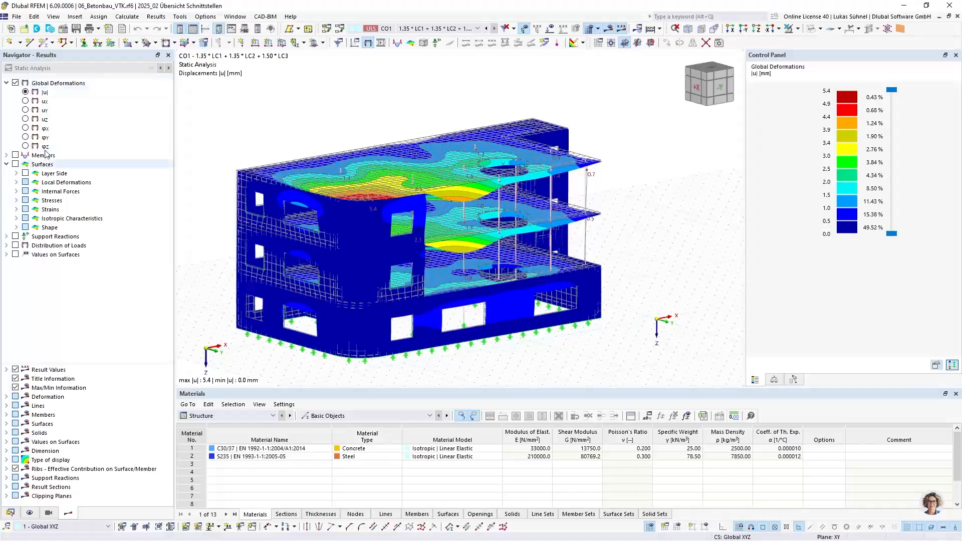
Step: View the axial force N diagrams of the building's members, and switch the member results off again
left_click(7, 155)
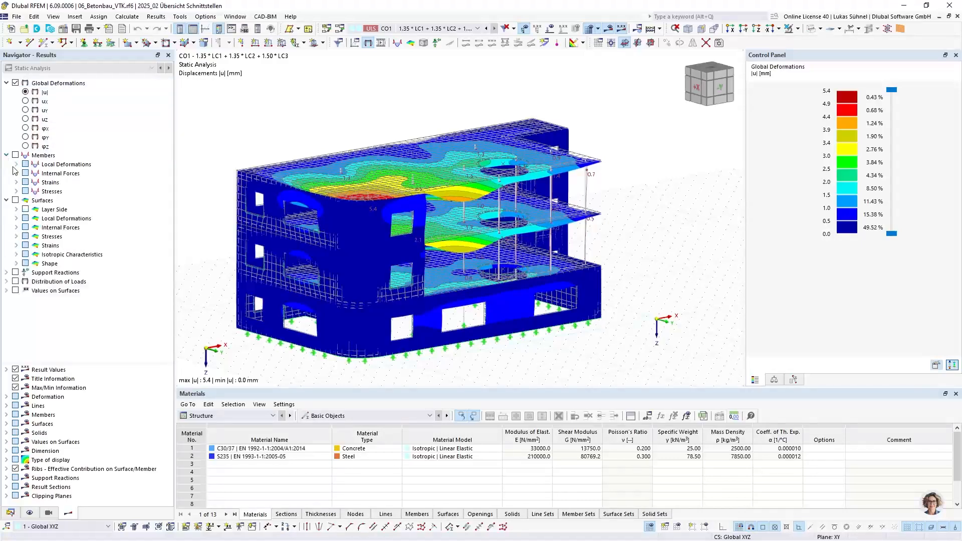
left_click(16, 174)
left_click(37, 182)
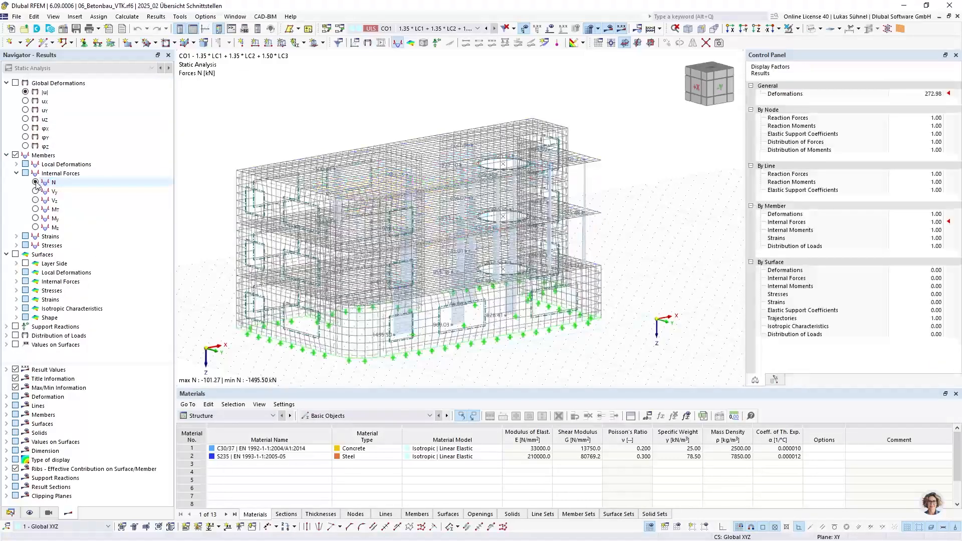
middle_click_drag(213, 179, 273, 150, "ctrl")
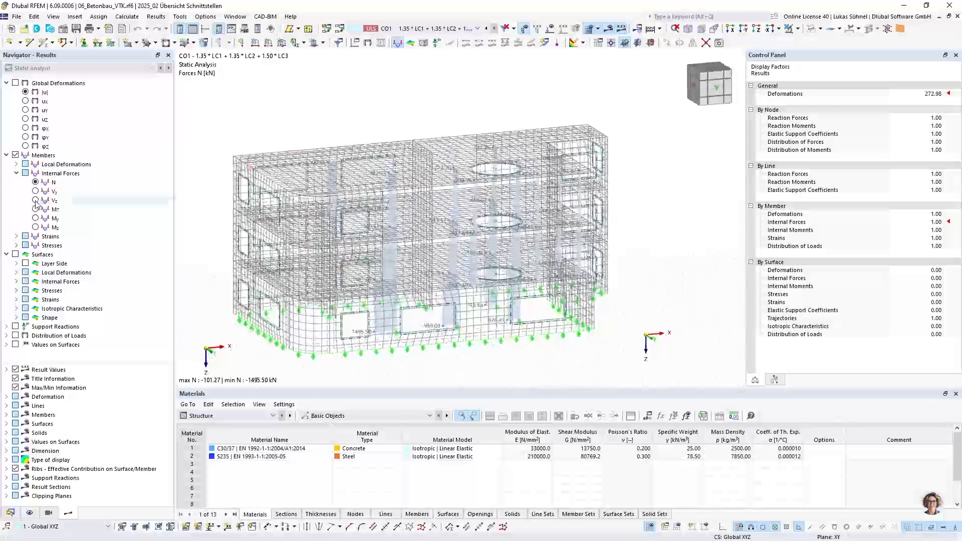
left_click(15, 155)
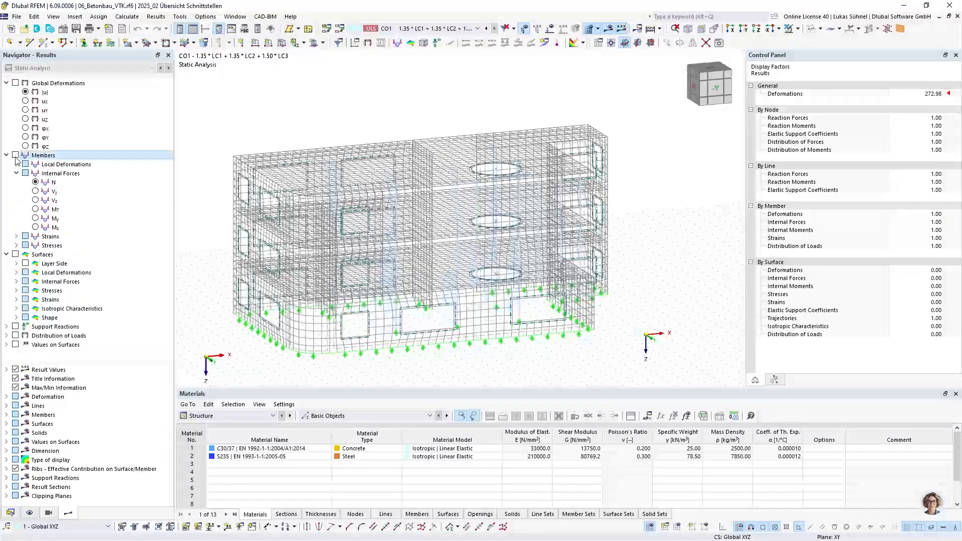
Step: Display the basic surface stress σx,+ on the concrete building and examine the stress distribution
left_click(17, 291)
left_click(27, 300)
left_click(45, 308)
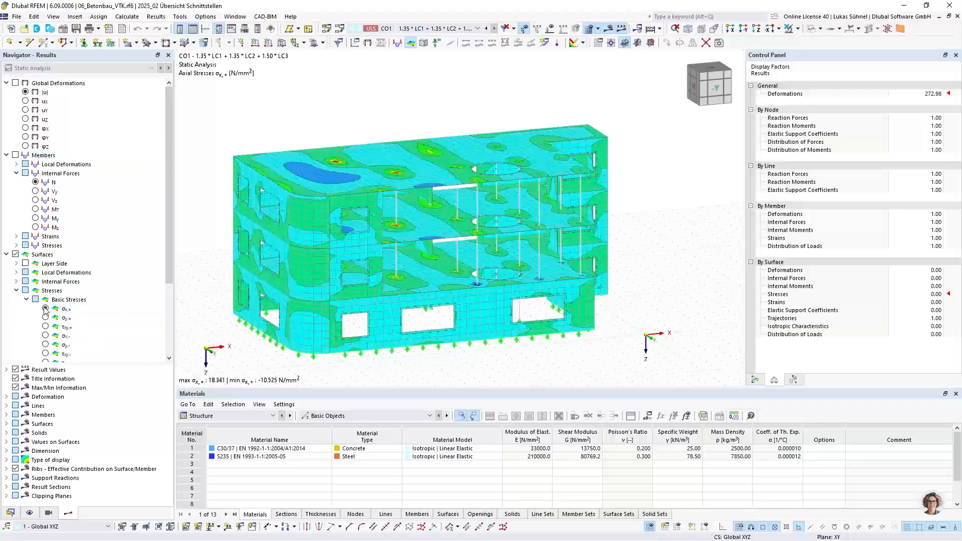
middle_click_drag(275, 208, 305, 184)
scroll(56, 272, "down", 4)
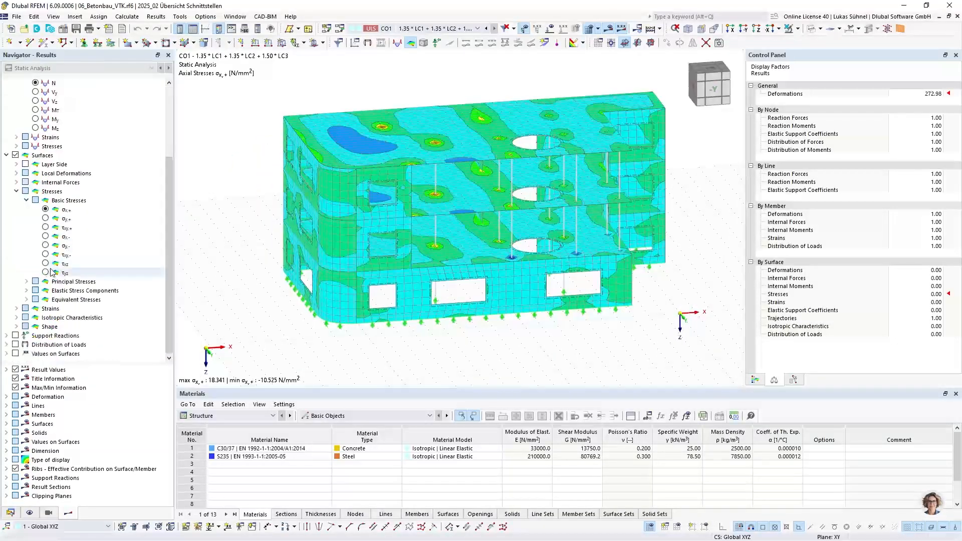
middle_click_drag(323, 263, 279, 240)
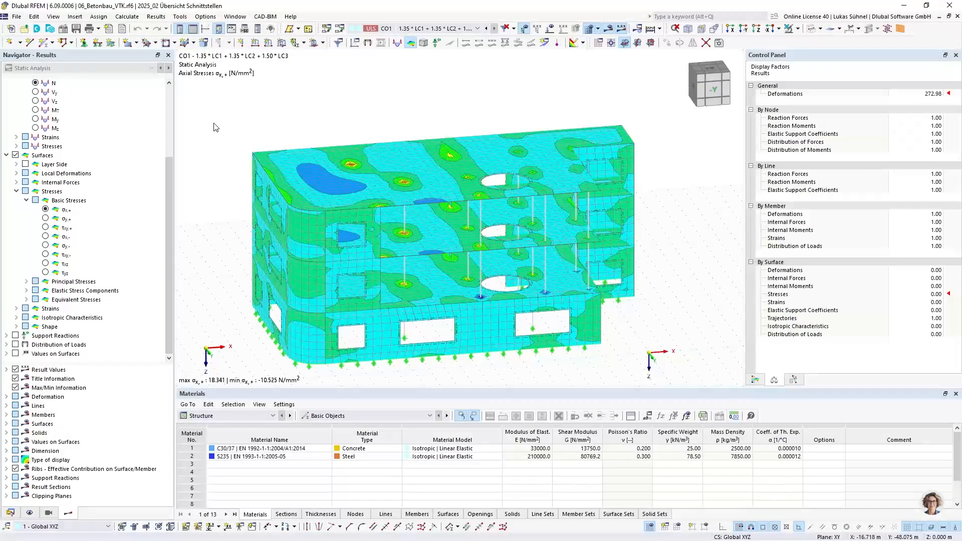
Step: Export the building's results to the desktop as a VTK multiblock container named results
left_click(16, 17)
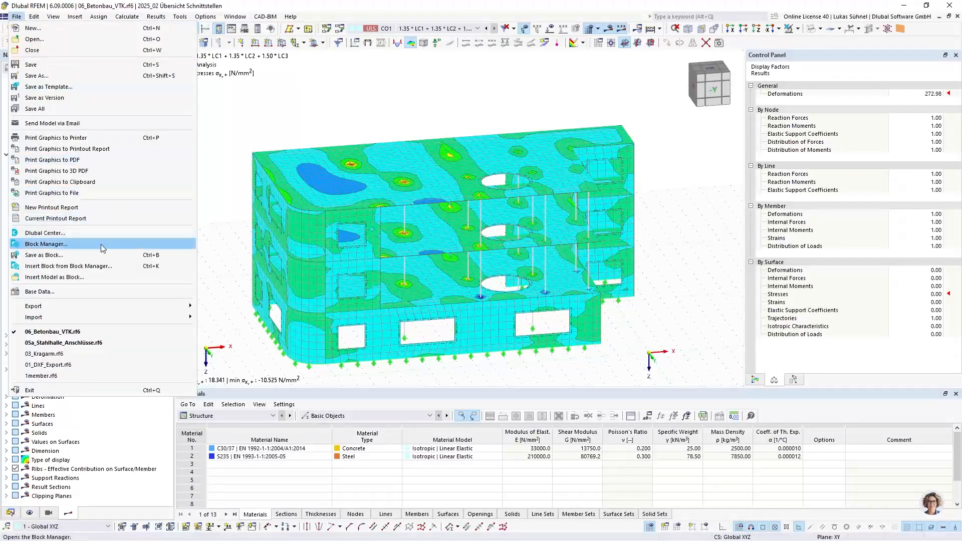
mouse_move(73, 305)
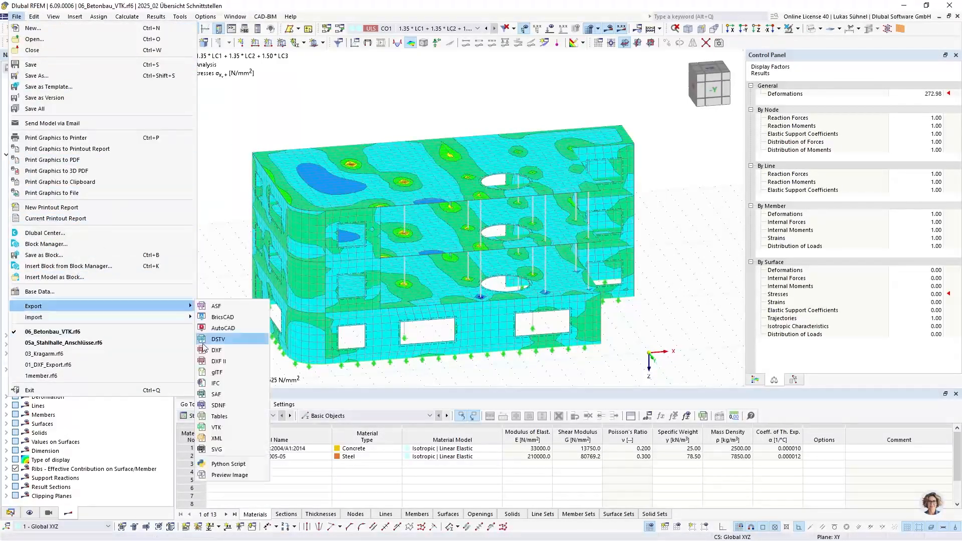
left_click(217, 427)
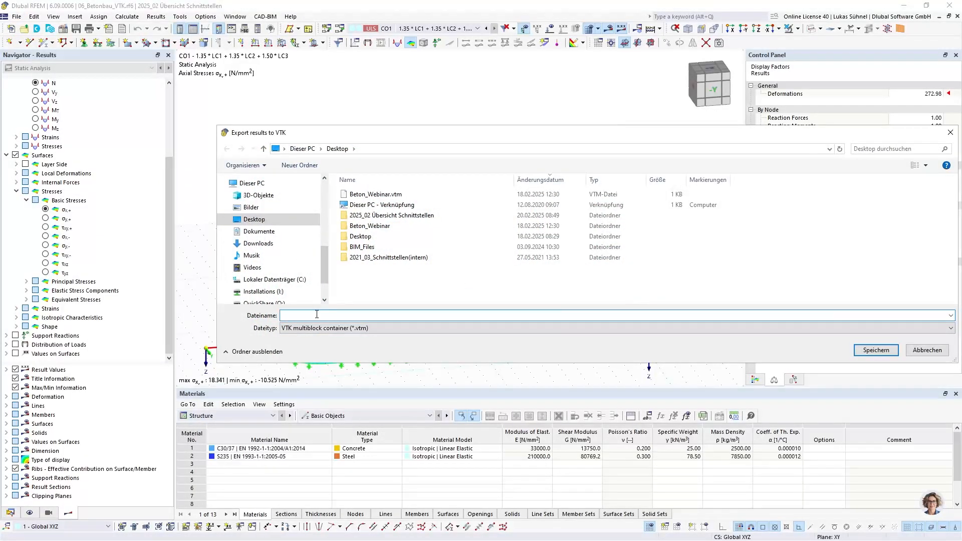
type("results")
left_click(872, 350)
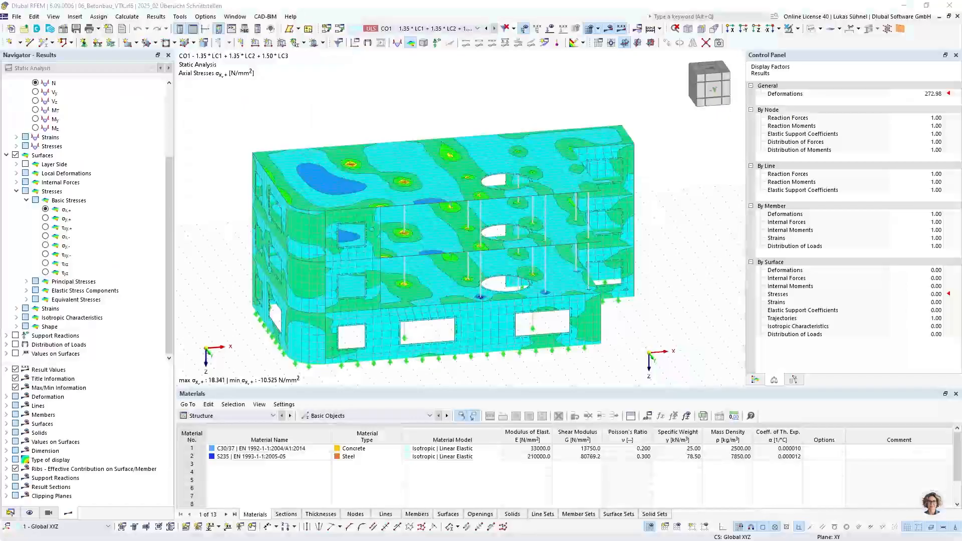
Step: Bring the desktop folder's file window into view and locate the exported results.vtm file
left_click_drag(961, 114, 832, 115)
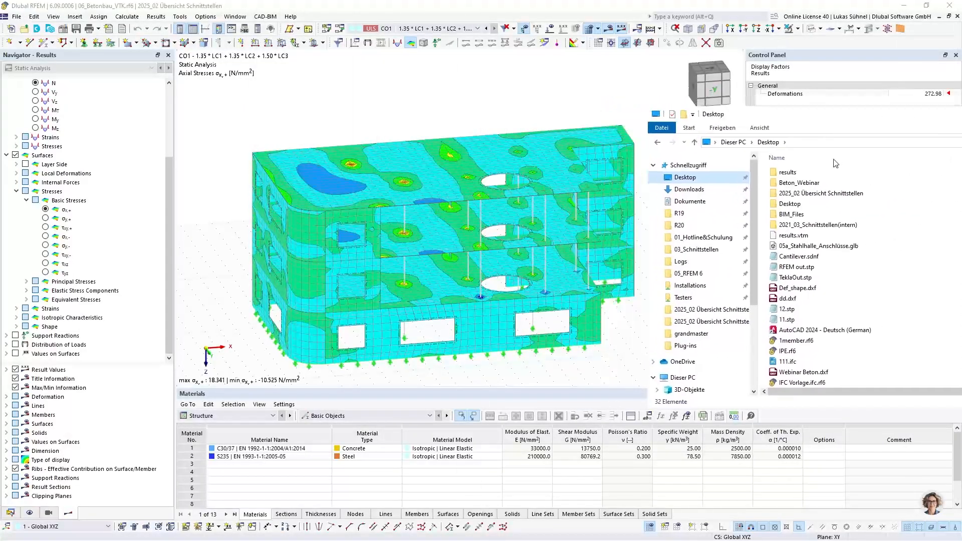
left_click(806, 235)
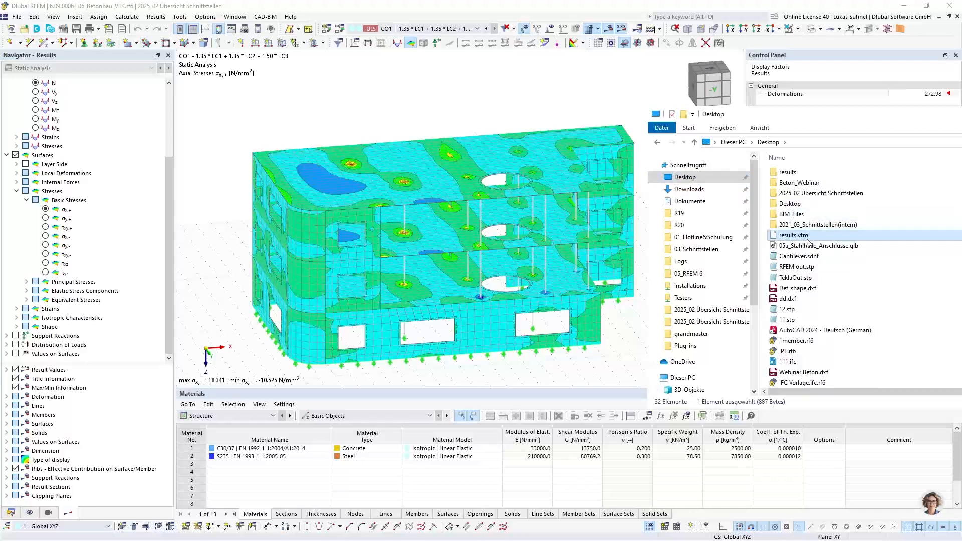
left_click(829, 215)
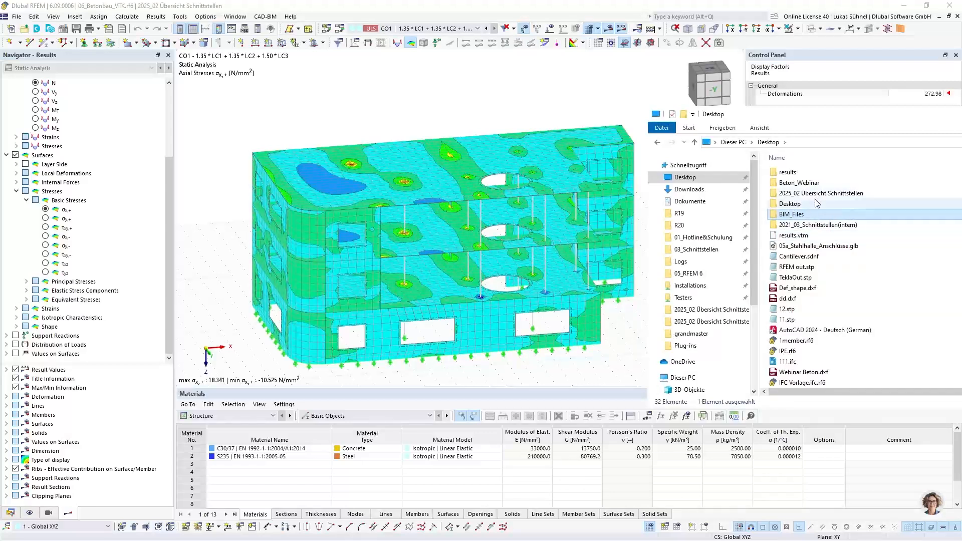
Step: Look into the results folder on the desktop to examine the exported VTP files, and move the file window out of view
double_click(801, 172)
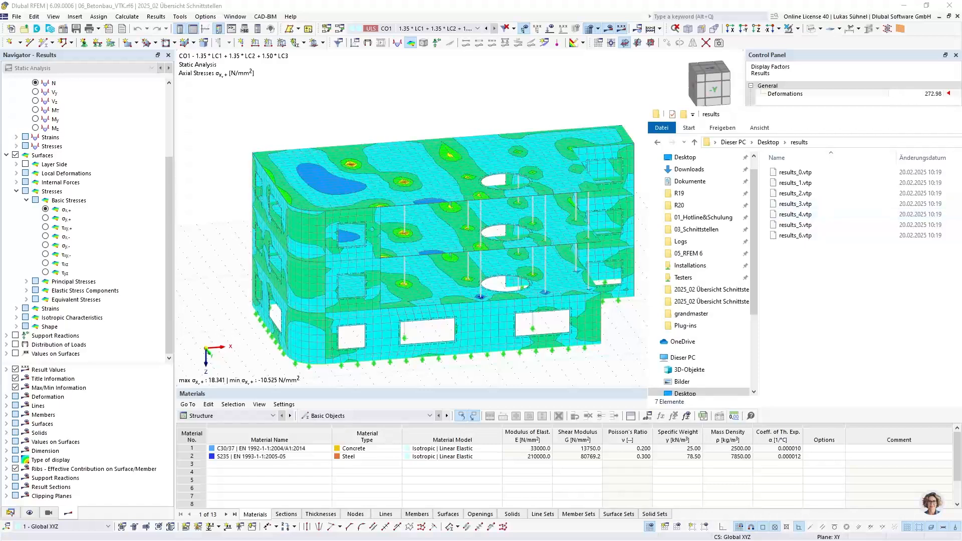
key("alt+Left")
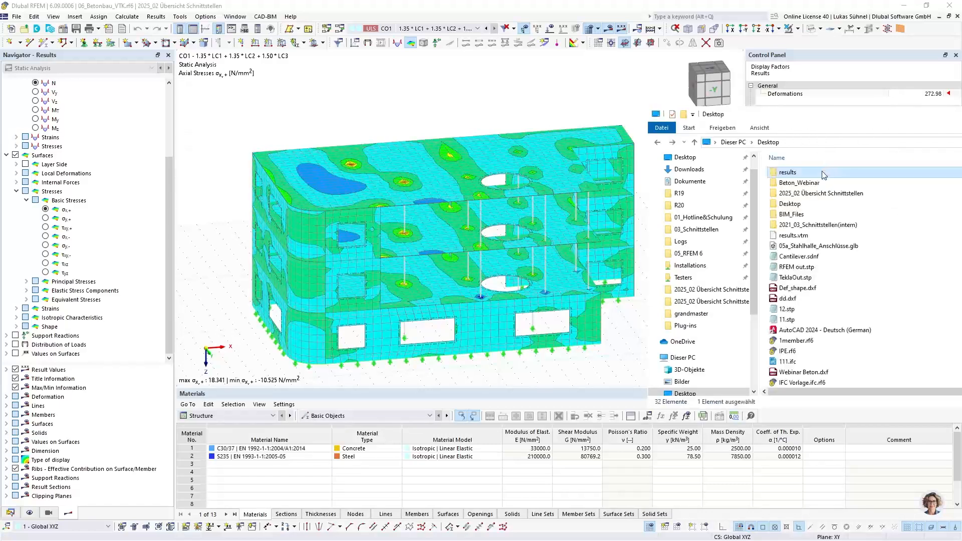
left_click_drag(811, 114, 961, 120)
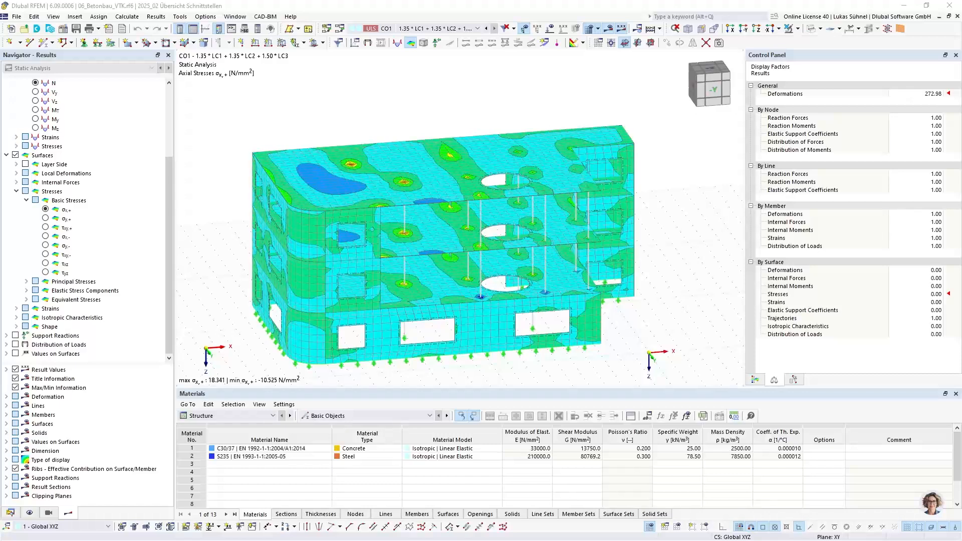
Step: Switch to ParaView and open the results.vtm file from the desktop
left_click_drag(961, 90, 293, 1)
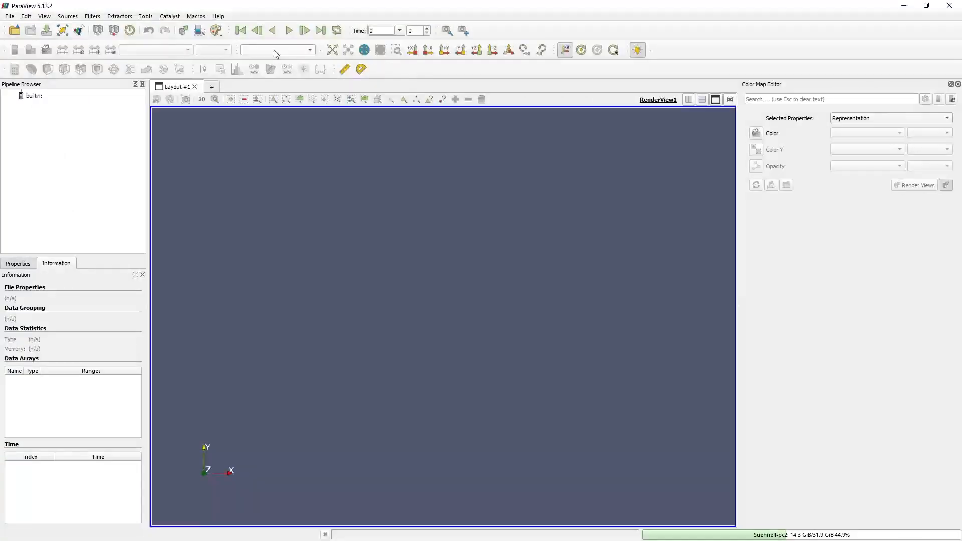
left_click(9, 19)
left_click(24, 26)
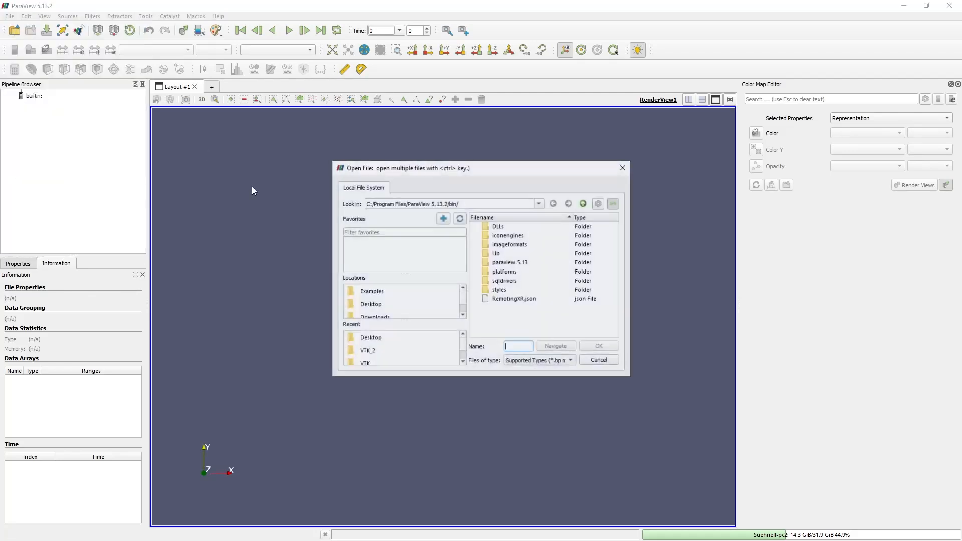
left_click(370, 304)
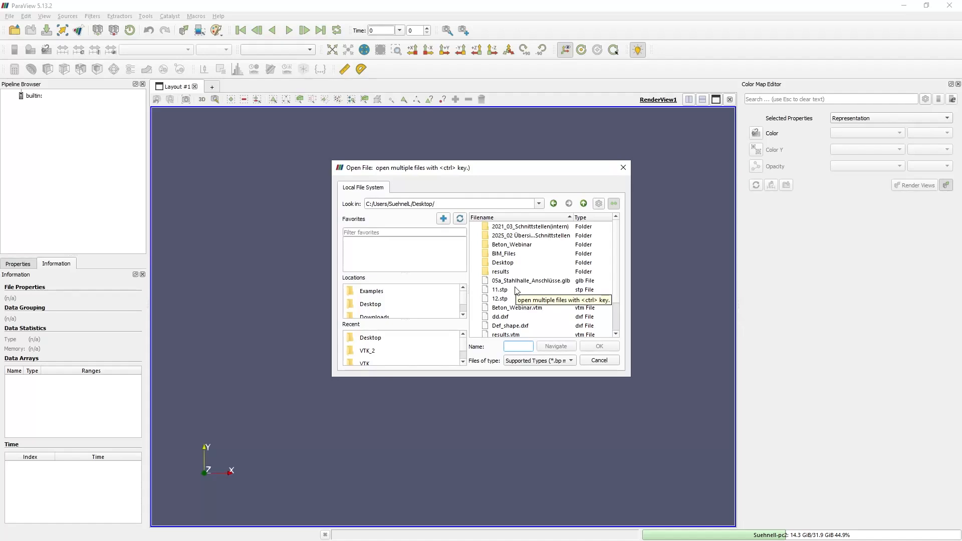
scroll(516, 321, "down", 2)
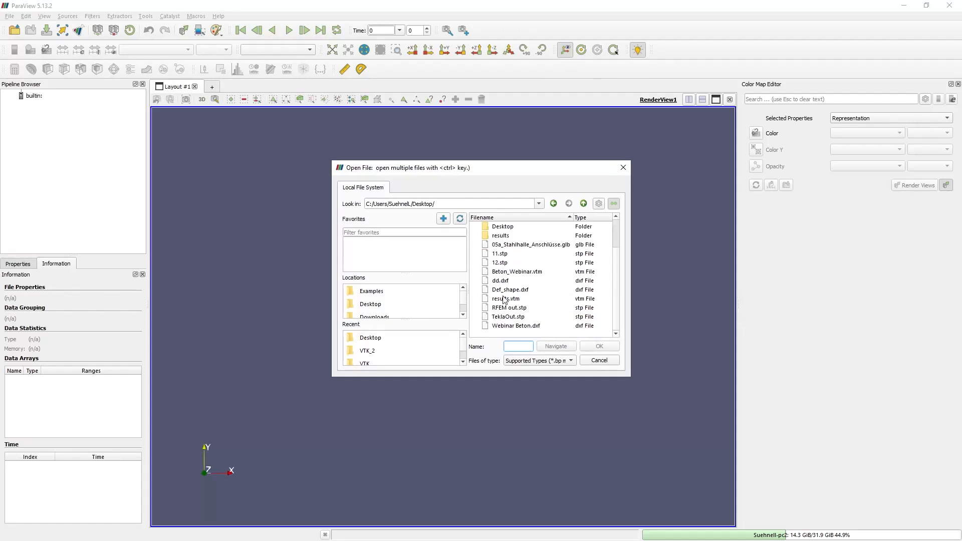
left_click(503, 299)
left_click(569, 362)
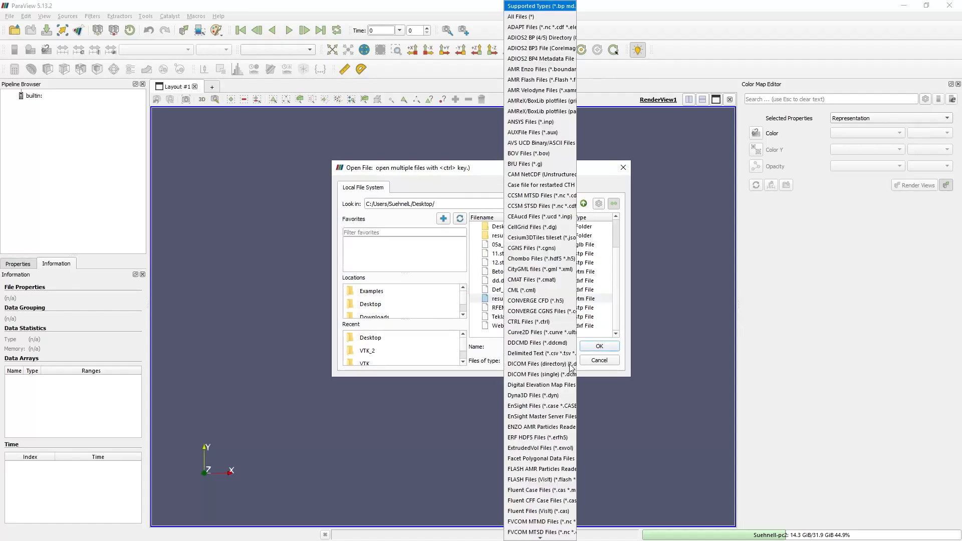
left_click(459, 375)
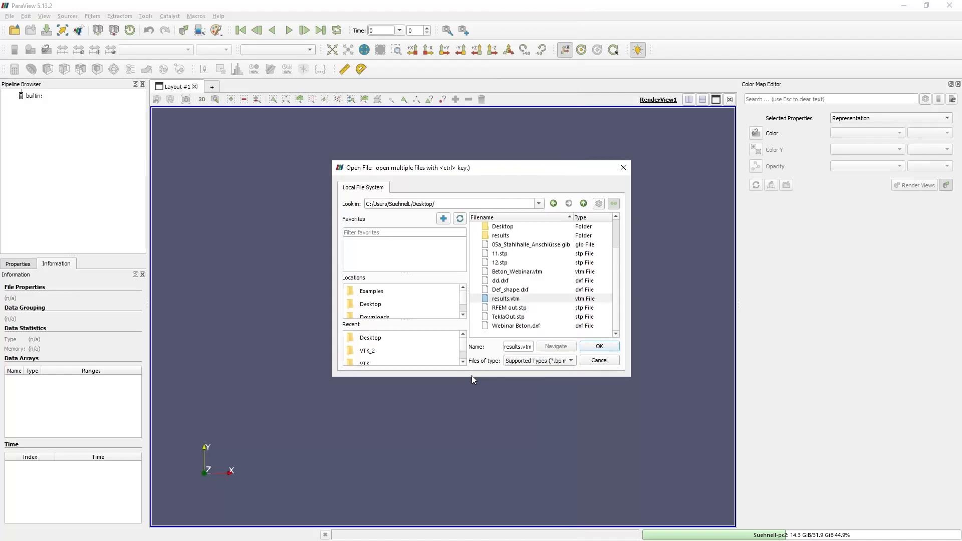
left_click(601, 347)
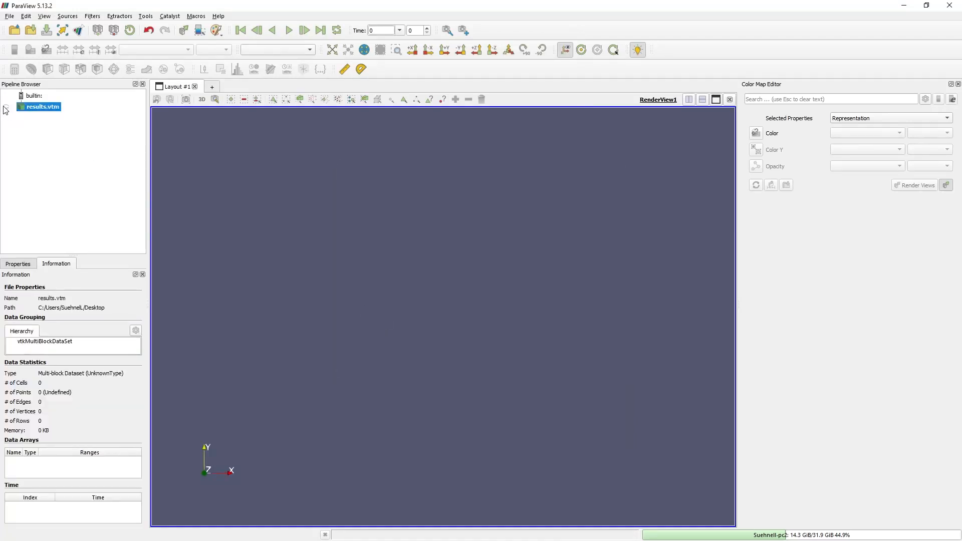
Step: Make the results.vtm dataset visible and turn the building to a closer view of its open side
left_click(6, 108)
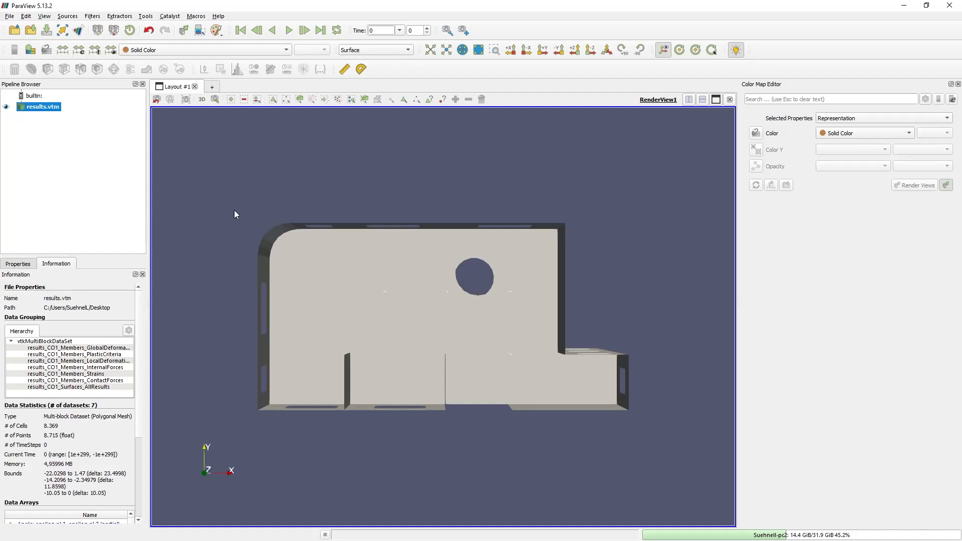
left_click_drag(384, 206, 329, 335)
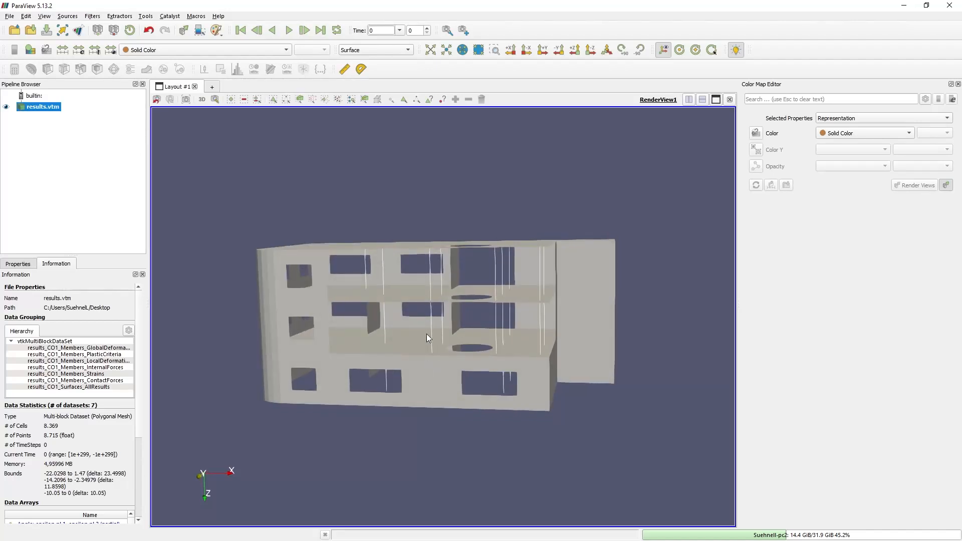
left_click_drag(447, 335, 377, 361)
scroll(377, 362, "up", 3)
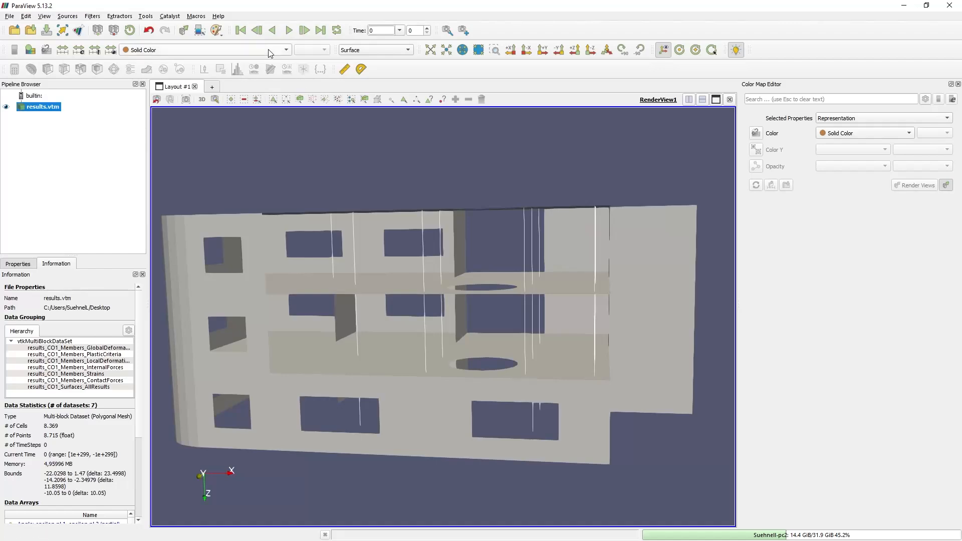
Step: Look through the available result quantities and color the building by Displacements: |u|
left_click(255, 50)
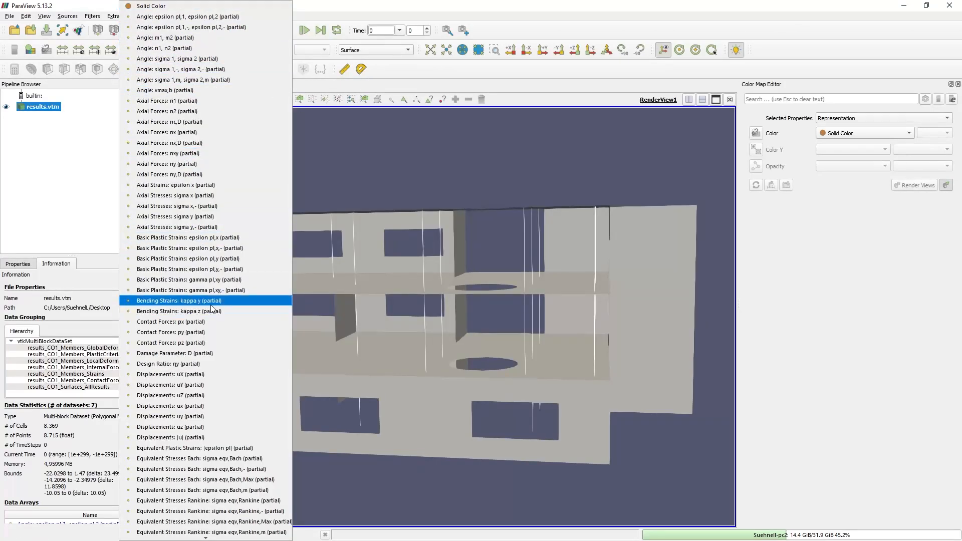
scroll(206, 309, "down", 15)
scroll(206, 308, "down", 13)
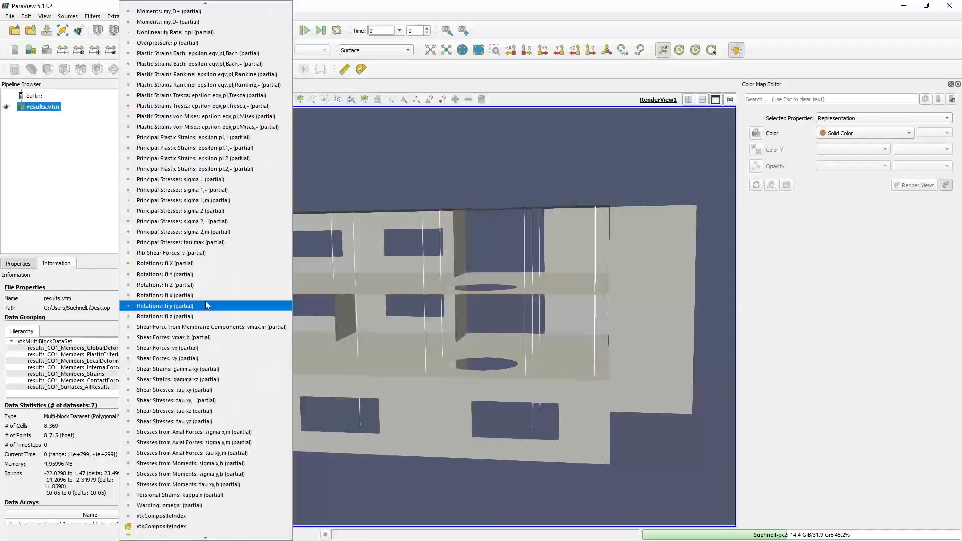
scroll(205, 305, "down", 1)
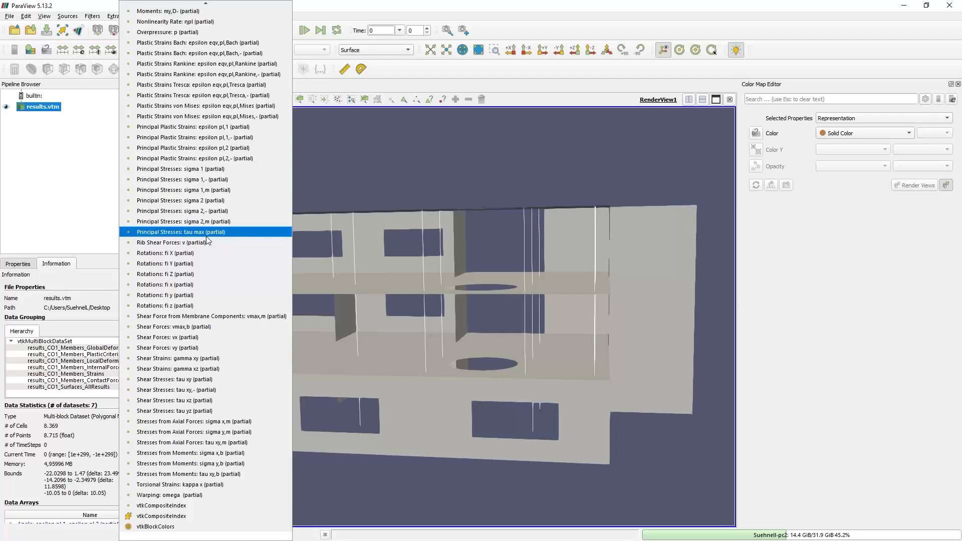
scroll(211, 283, "up", 7)
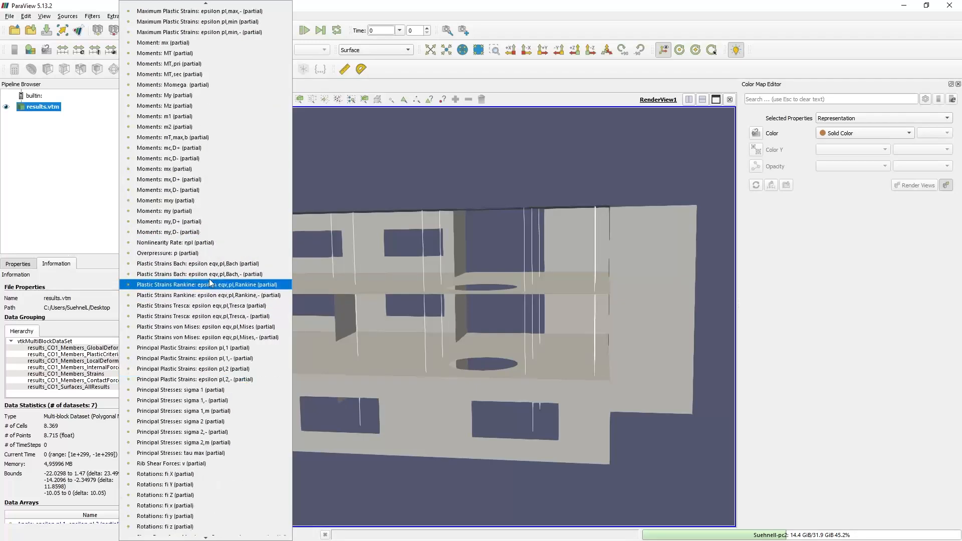
scroll(209, 282, "up", 15)
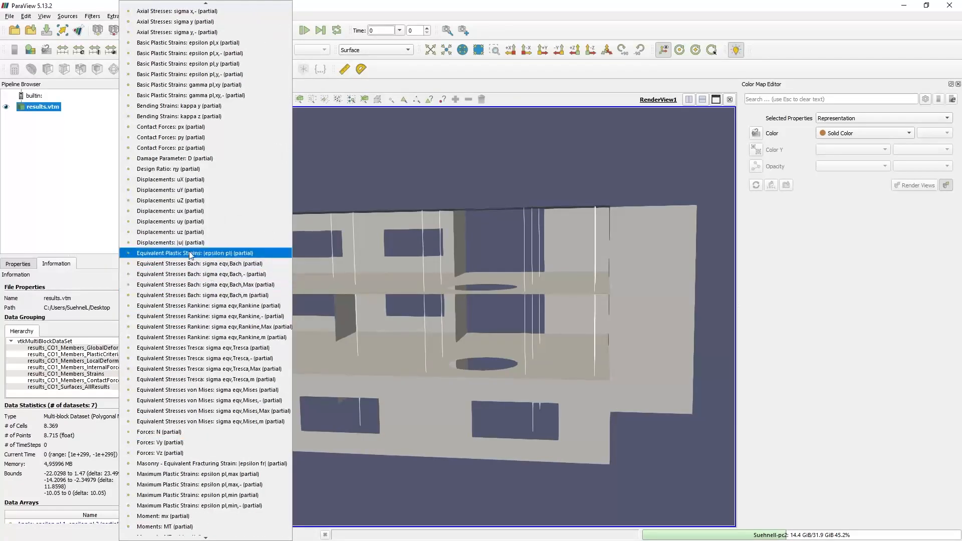
left_click(190, 243)
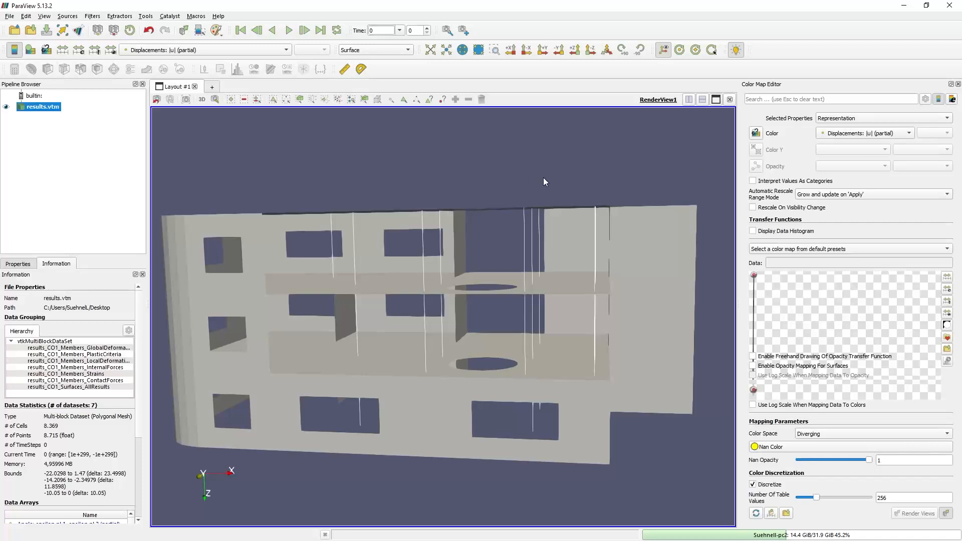
mouse_move(587, 191)
left_mouse_down()
mouse_move(573, 204)
mouse_move(588, 207)
left_mouse_up()
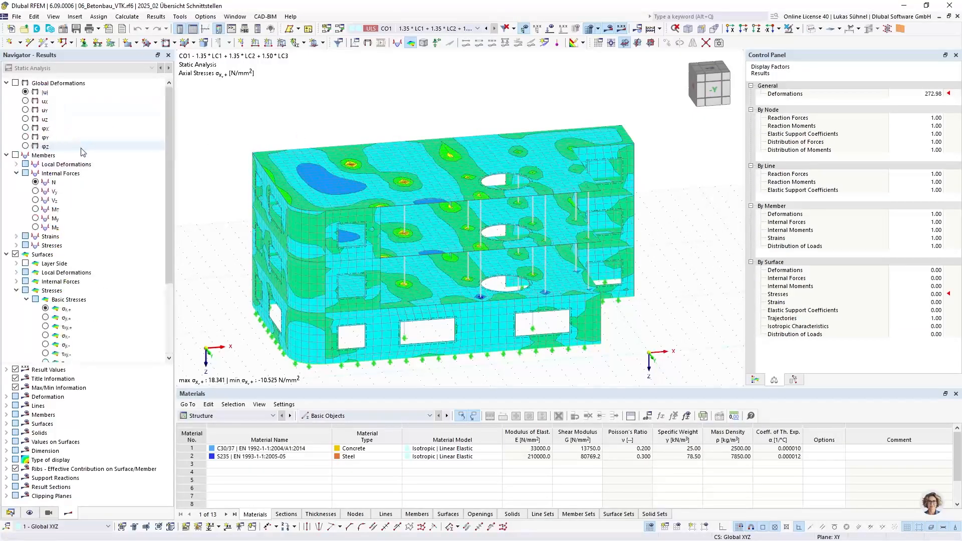
Step: Switch to RFEM and display the global deformations |u| on the concrete building from an oblique view
left_click(25, 92)
middle_click_drag(532, 131, 347, 167, "ctrl")
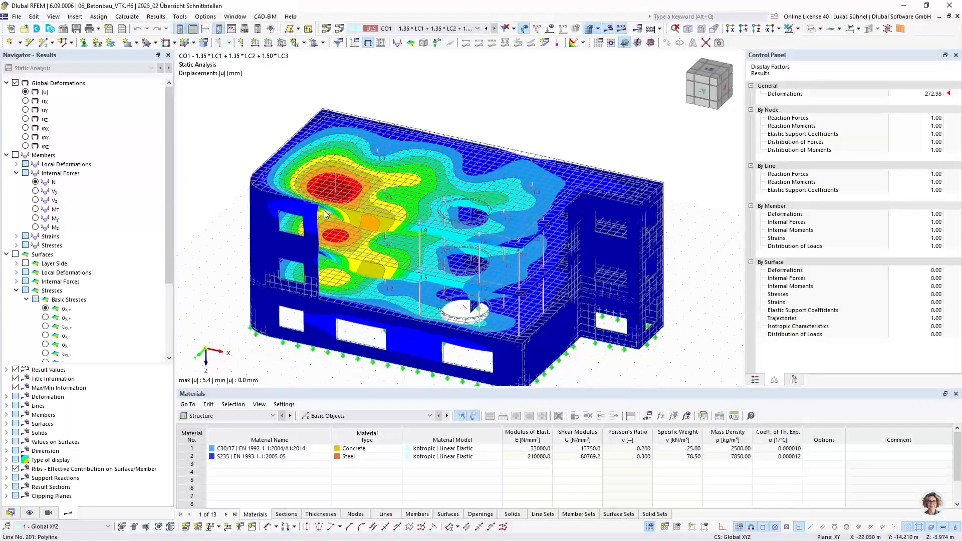
middle_click_drag(324, 205, 352, 208, "ctrl")
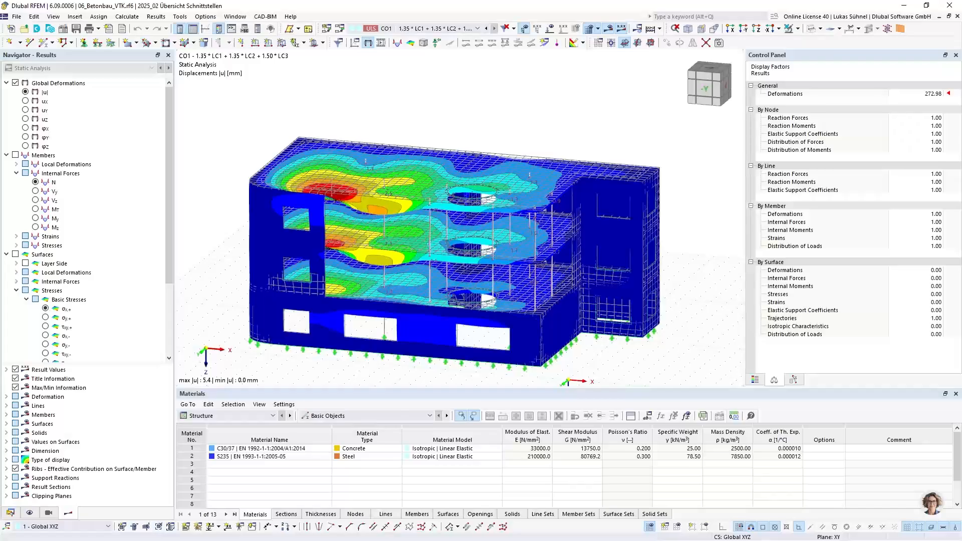
Step: Switch back to ParaView and compare the colored displacement distribution on the building with the RFEM results
key("alt+Tab")
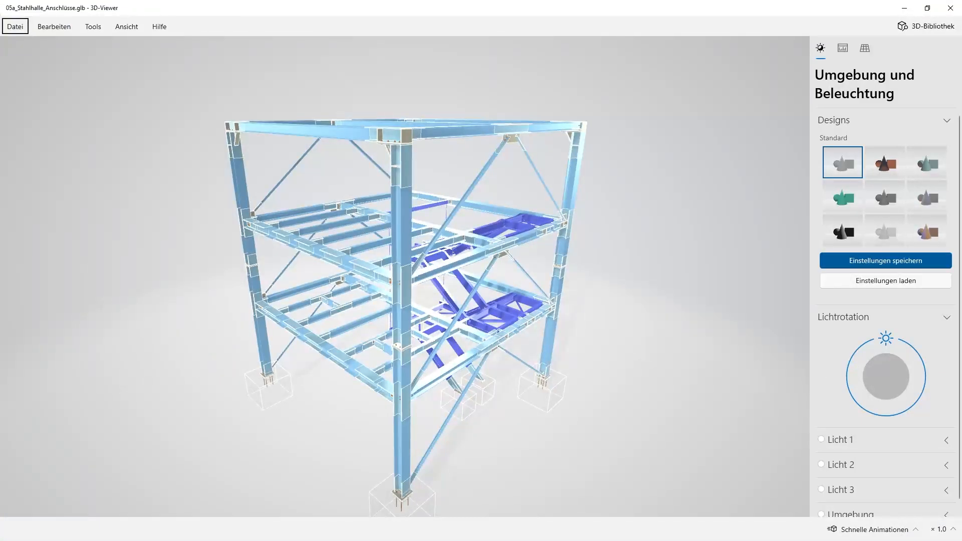
key("alt+Tab")
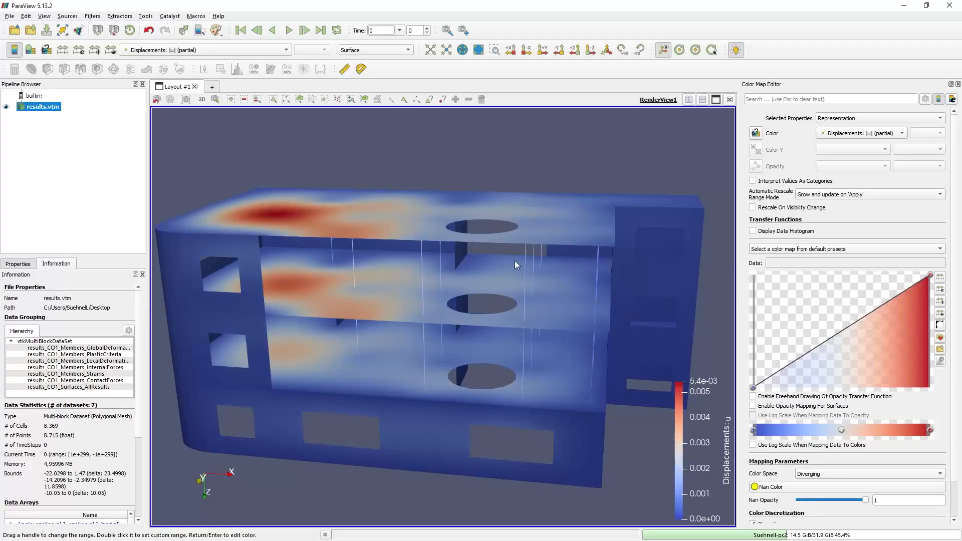
left_click_drag(315, 221, 377, 297)
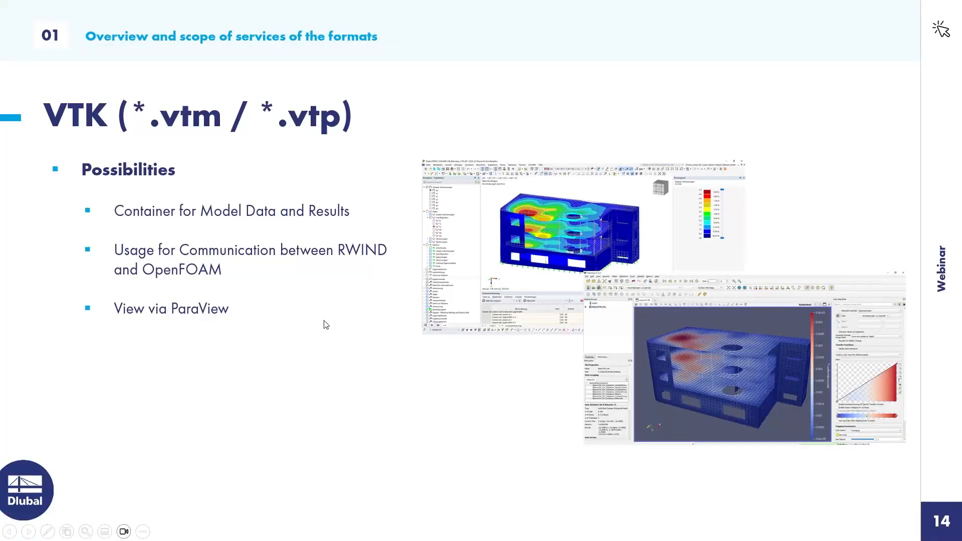
key("Right")
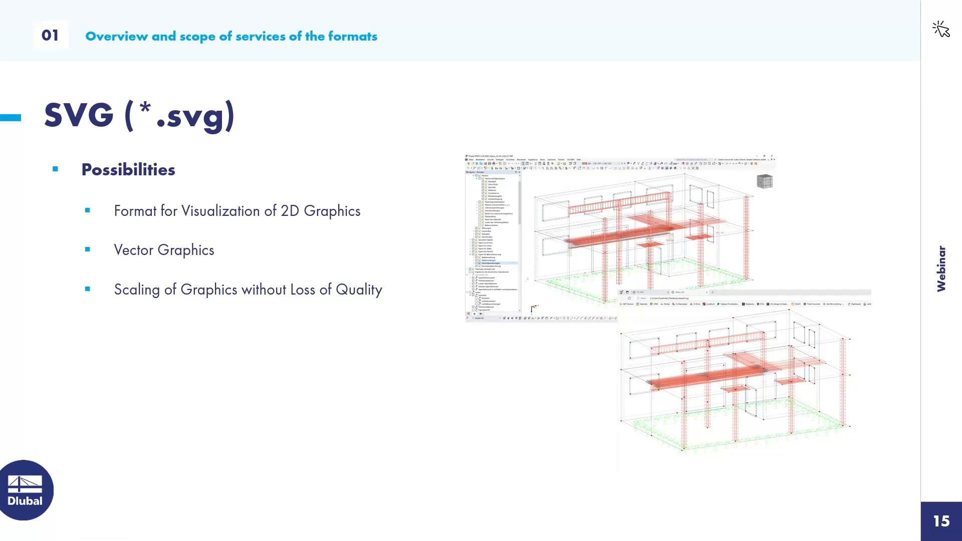
Step: Switch to RFEM and open the model 07_SVG.rf6 from the 2025_02 Übersicht Schnittstellen folder
key("alt+Tab")
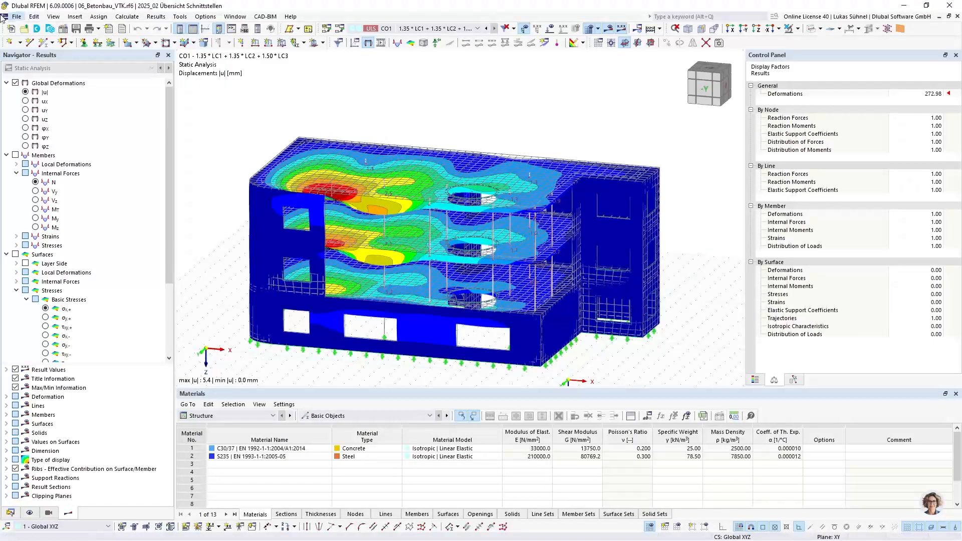
left_click(15, 17)
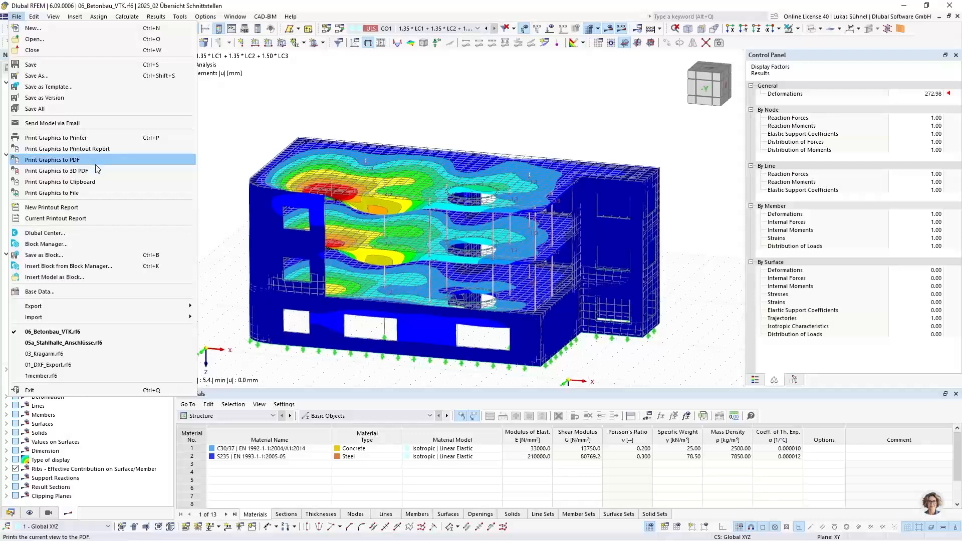
left_click(46, 36)
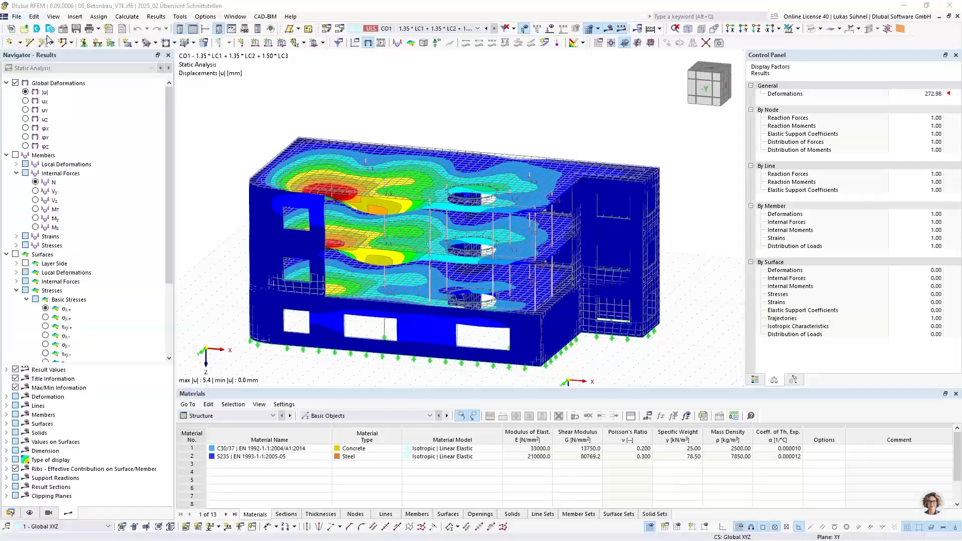
left_click(346, 278)
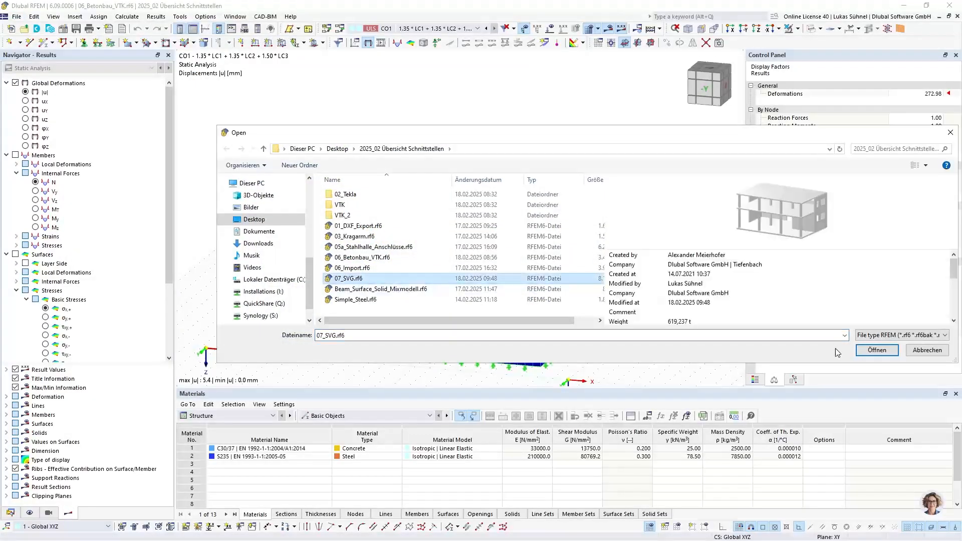
left_click(870, 353)
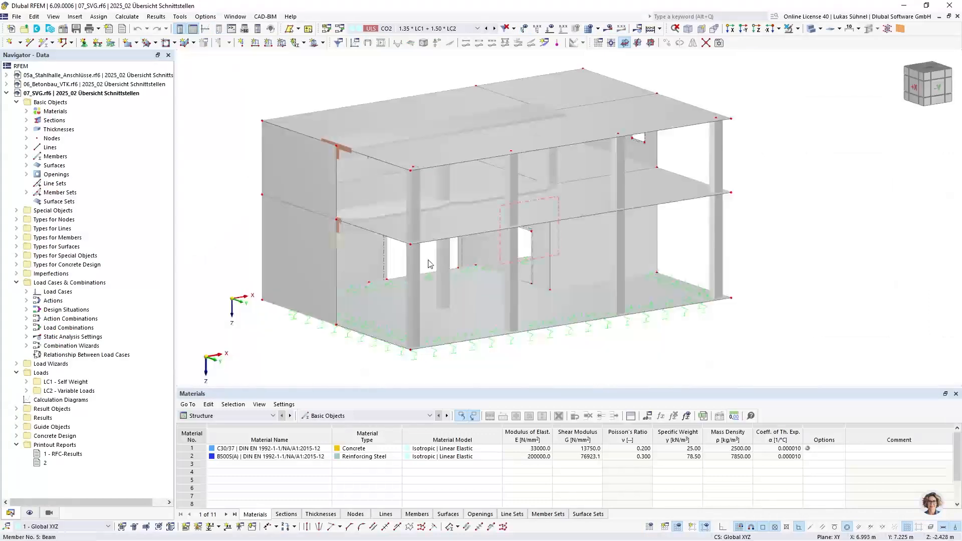
Step: Show the building as a wireframe and turn on the display of the types for concrete design, including member reinforcement
left_click(810, 30)
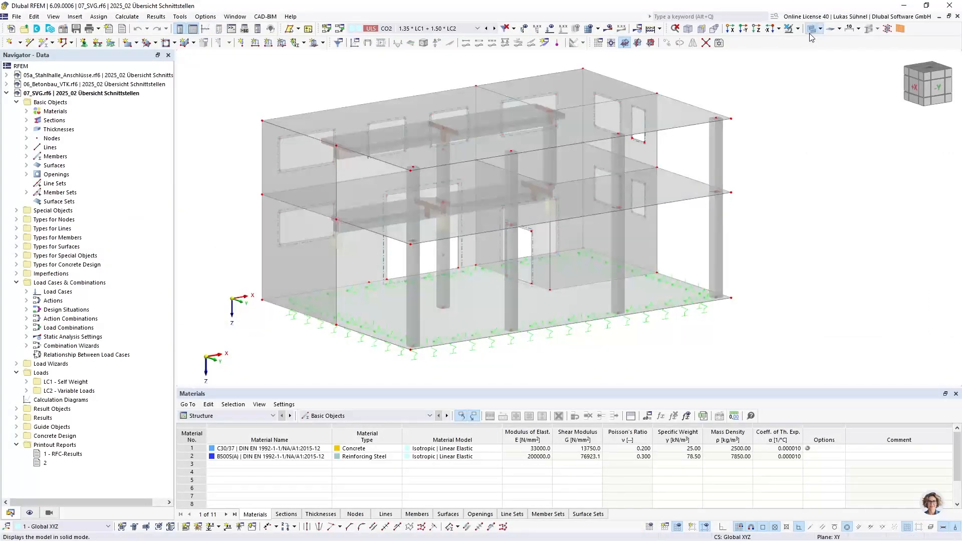
left_click(30, 513)
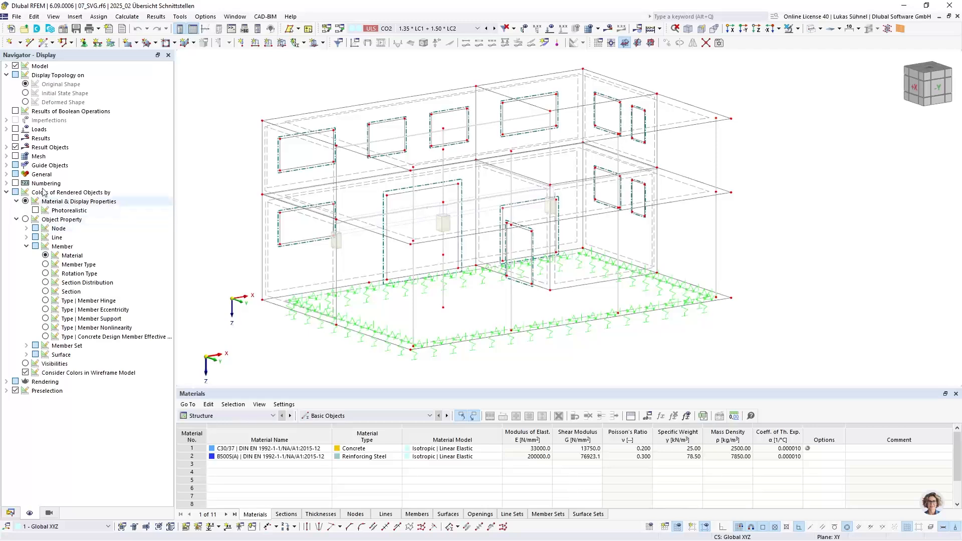
left_click(6, 65)
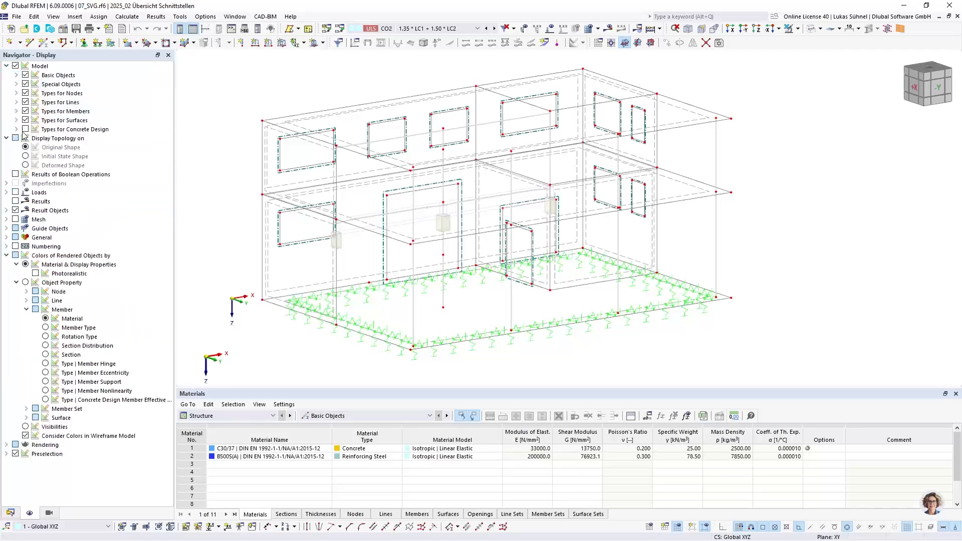
left_click(25, 130)
left_click(16, 129)
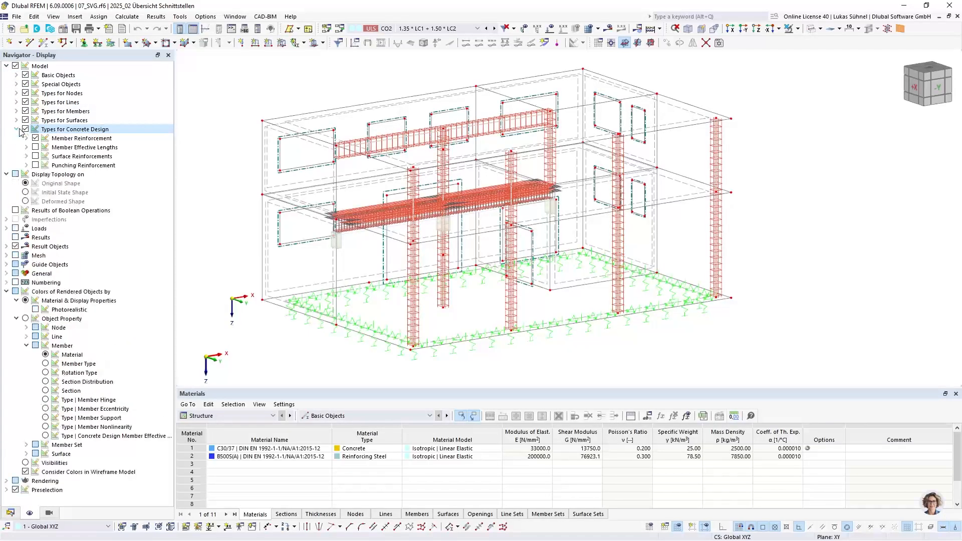
Step: Turn the display of the surface reinforcements on and off again on the wireframe building
middle_click_drag(274, 236, 326, 243, "ctrl")
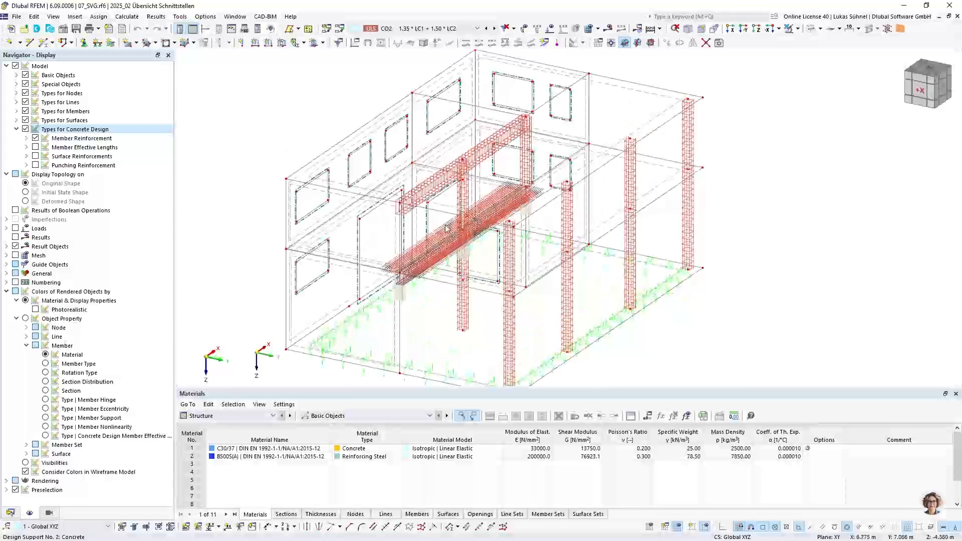
scroll(437, 298, "up", 1)
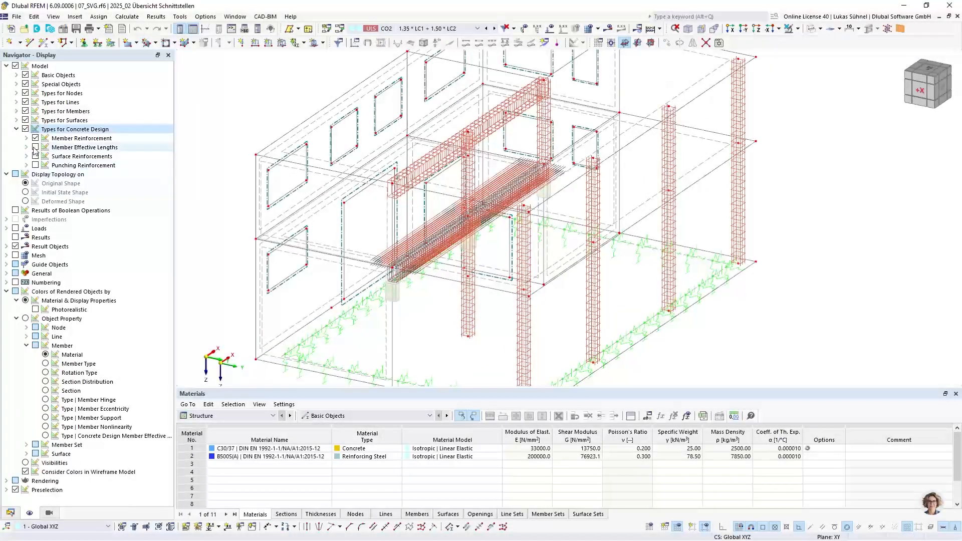
left_click(36, 156)
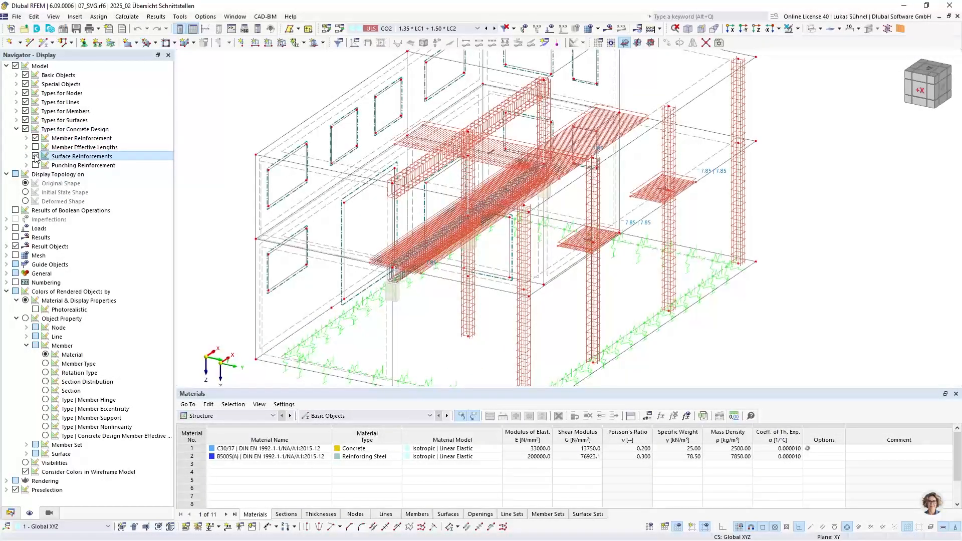
left_click(36, 157)
Step: Turn on the longitudinal reinforcement descriptions on -z (top) and on +z (bottom) for the members
middle_click_drag(506, 195, 454, 278, "ctrl")
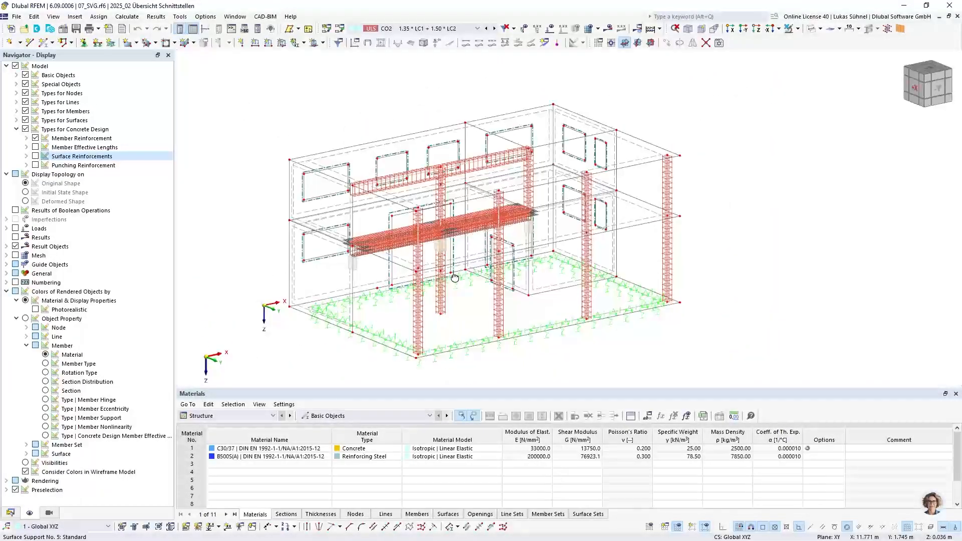
left_click(26, 138)
left_click(36, 147)
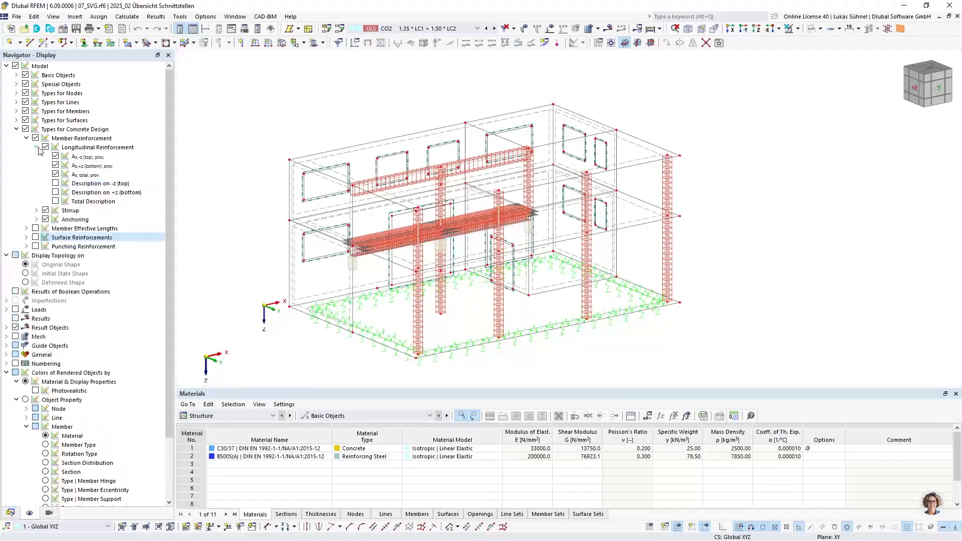
scroll(585, 177, "up", 10)
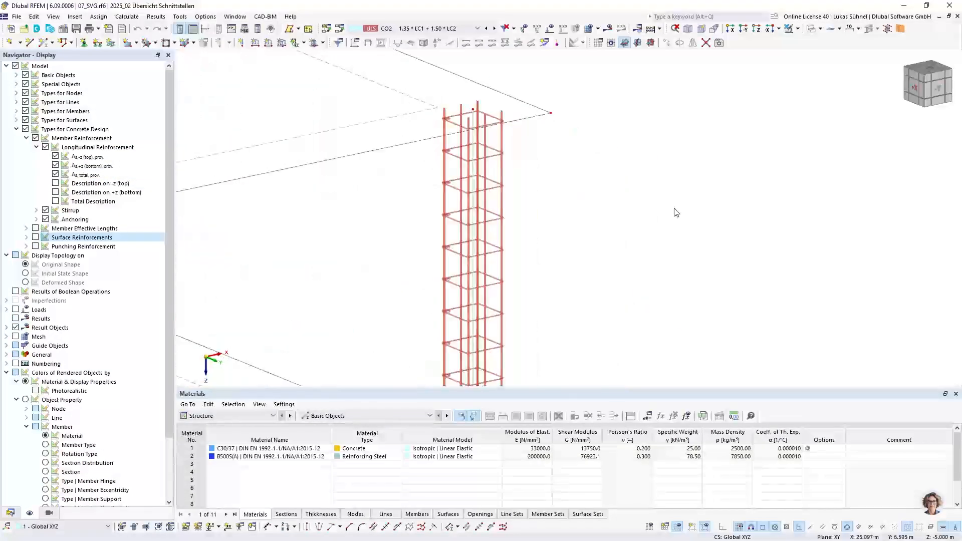
scroll(585, 176, "down", 5)
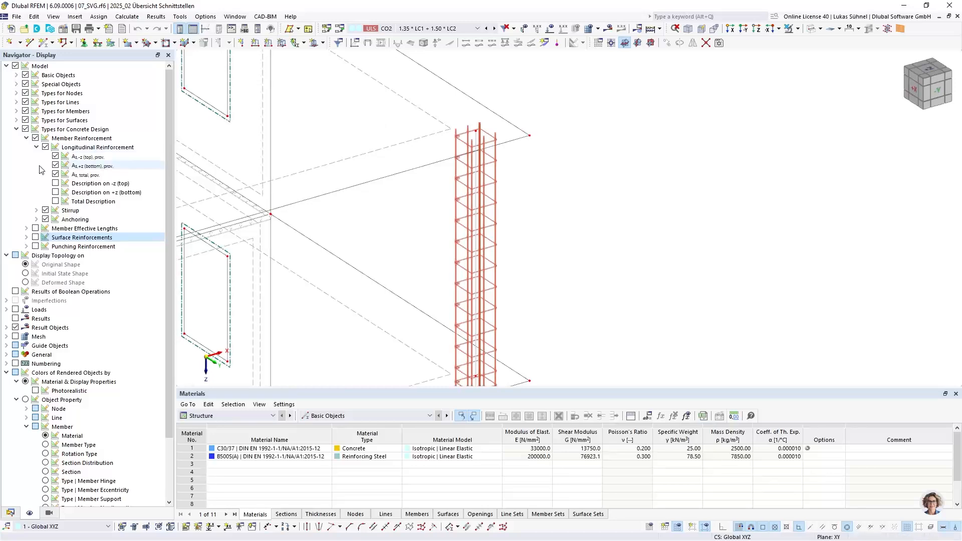
left_click(56, 184)
left_click(55, 193)
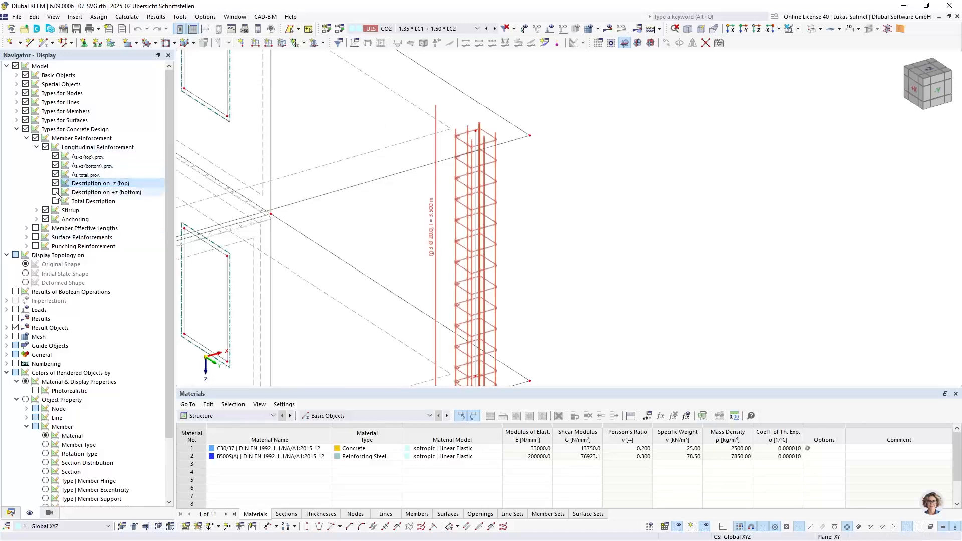
middle_click_drag(385, 262, 344, 210)
Step: Turn on the stirrup description and examine the reinforcement labels along the columns and beams
left_click(36, 211)
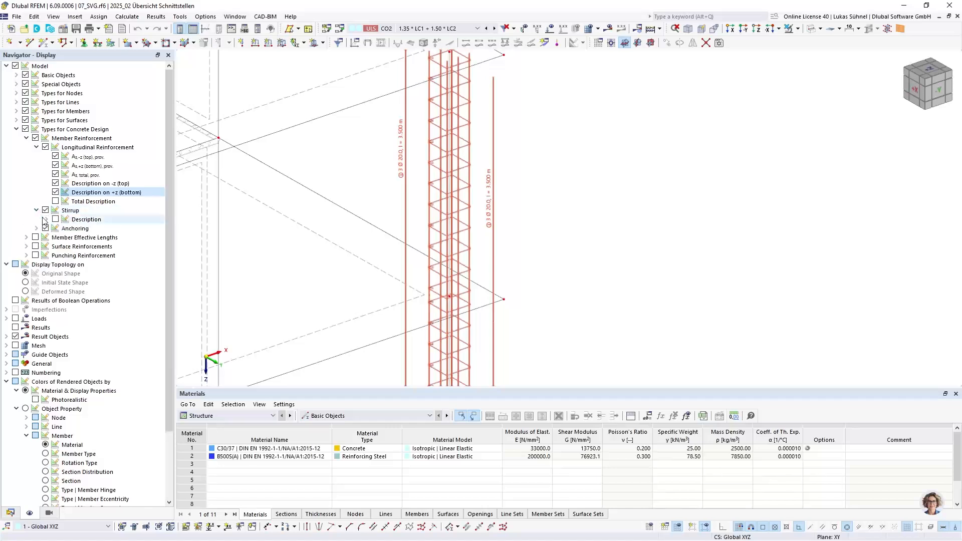
left_click(46, 220)
left_click(55, 220)
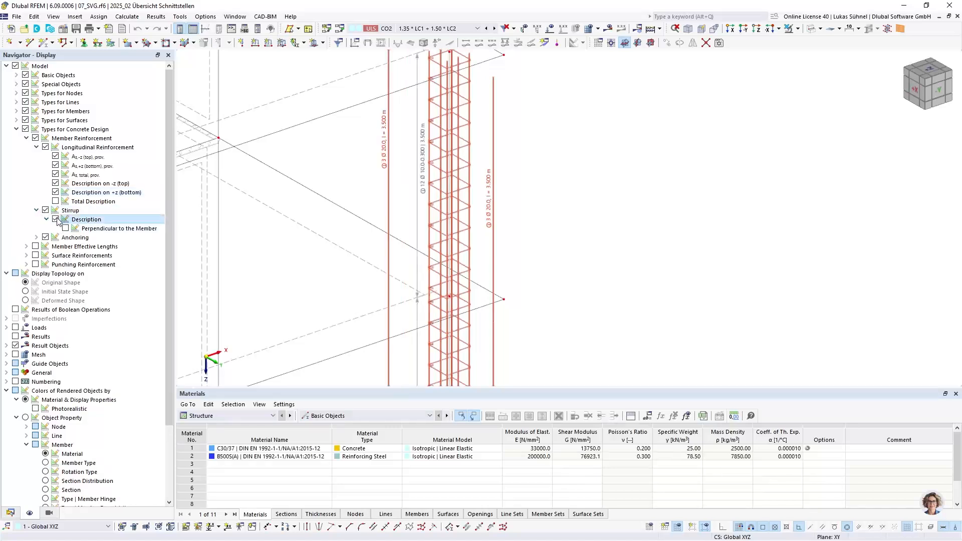
middle_click_drag(300, 225, 317, 258)
scroll(444, 186, "up", 3)
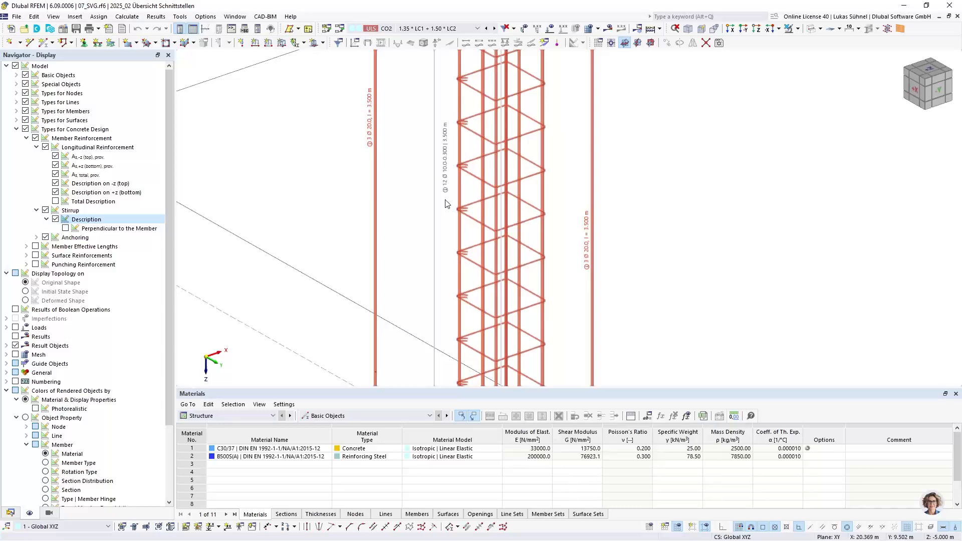
scroll(452, 260, "down", 3)
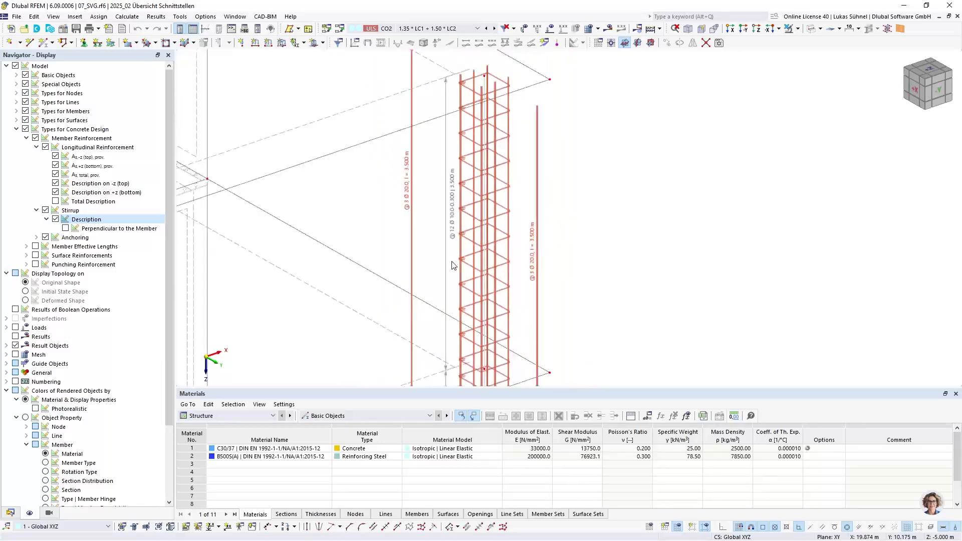
middle_click_drag(502, 231, 598, 177)
scroll(639, 180, "down", 4)
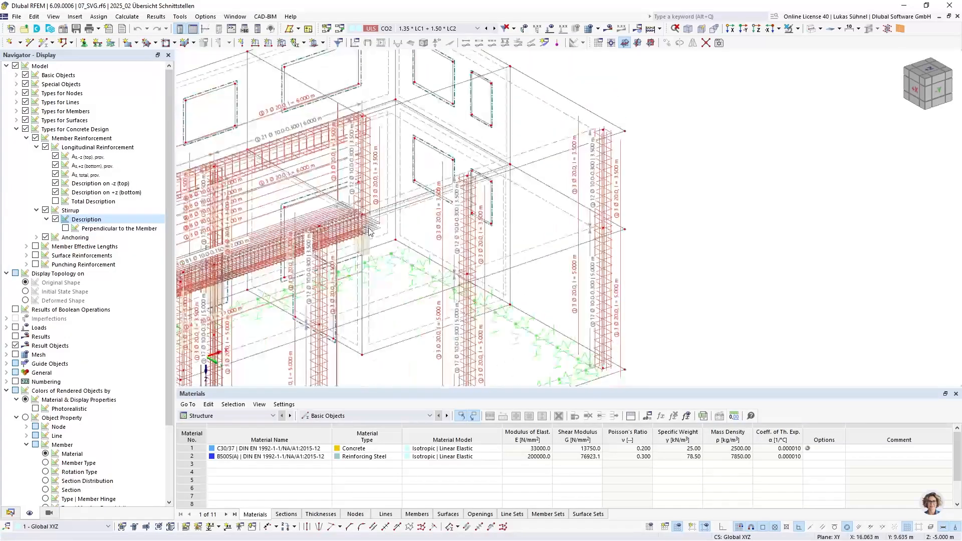
middle_click_drag(411, 189, 576, 149)
middle_click_drag(484, 176, 556, 146, "ctrl")
Step: Hide the stirrup description and the top and bottom longitudinal reinforcement descriptions
left_click(55, 219)
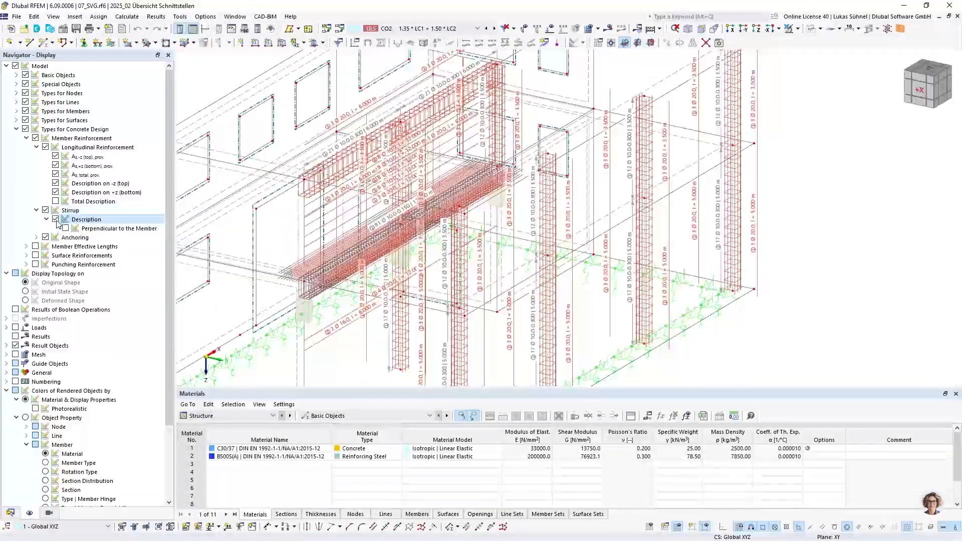
left_click(55, 192)
left_click(56, 184)
Step: Export the lines and points of an oblique view of the whole building as 07_SVG.svg to the Desktop
scroll(436, 250, "down", 3)
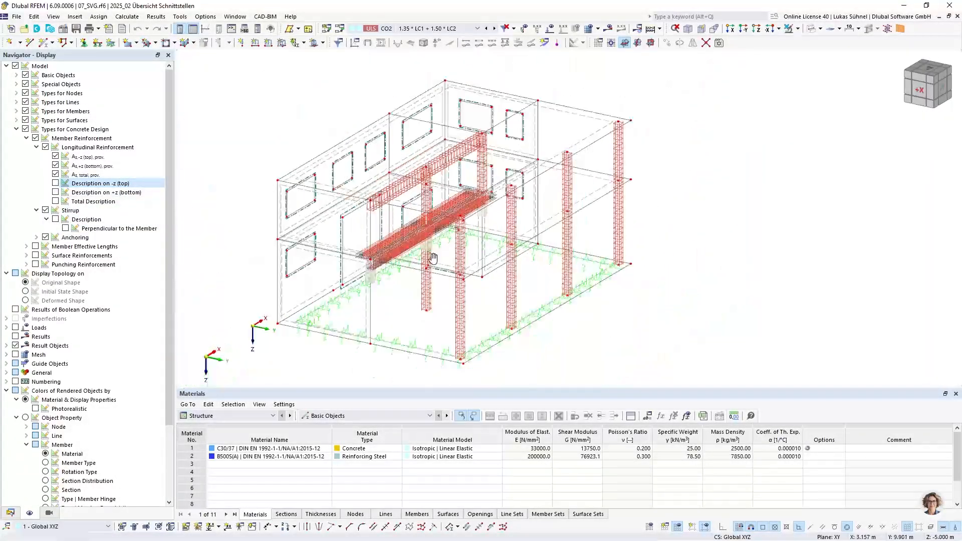
middle_click_drag(431, 259, 383, 271, "ctrl")
scroll(396, 259, "up", 3)
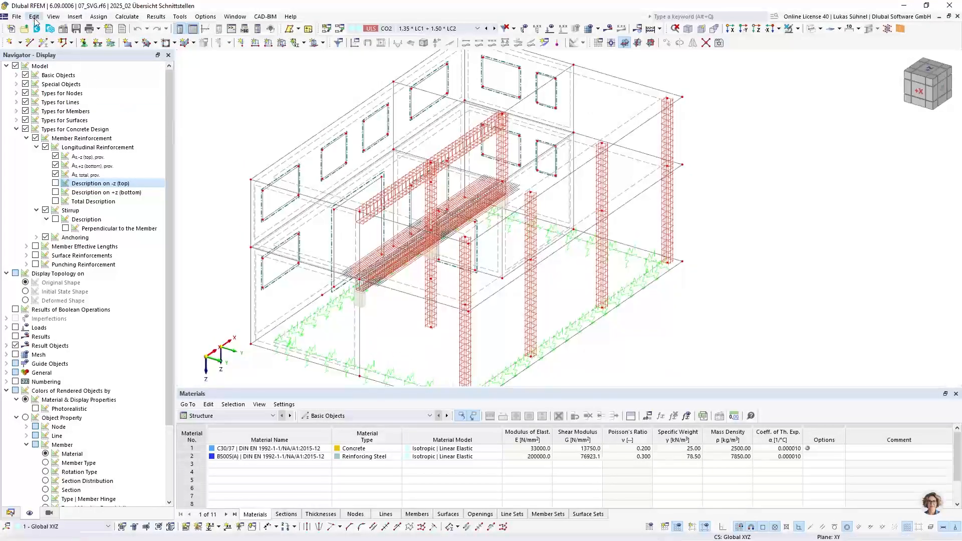
left_click(16, 17)
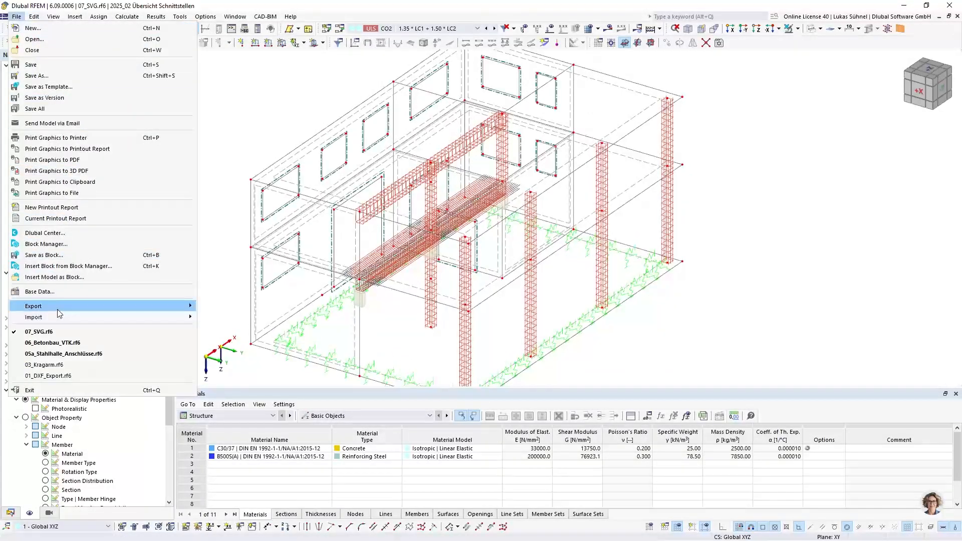
mouse_move(58, 311)
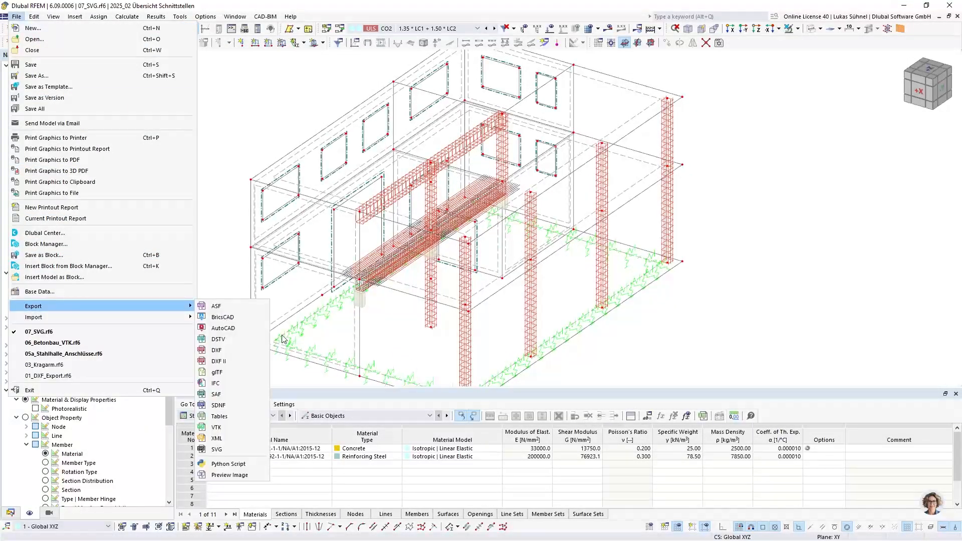
left_click(223, 449)
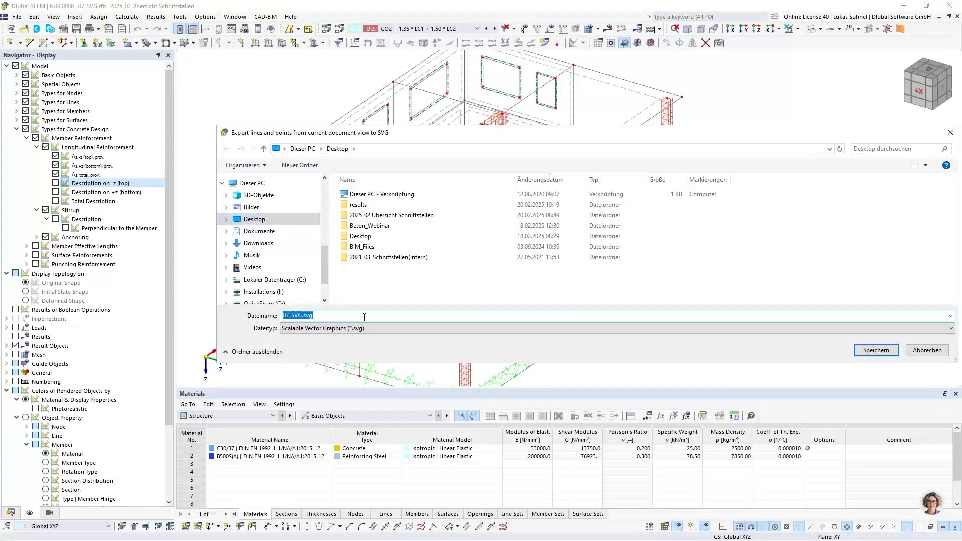
left_click(874, 350)
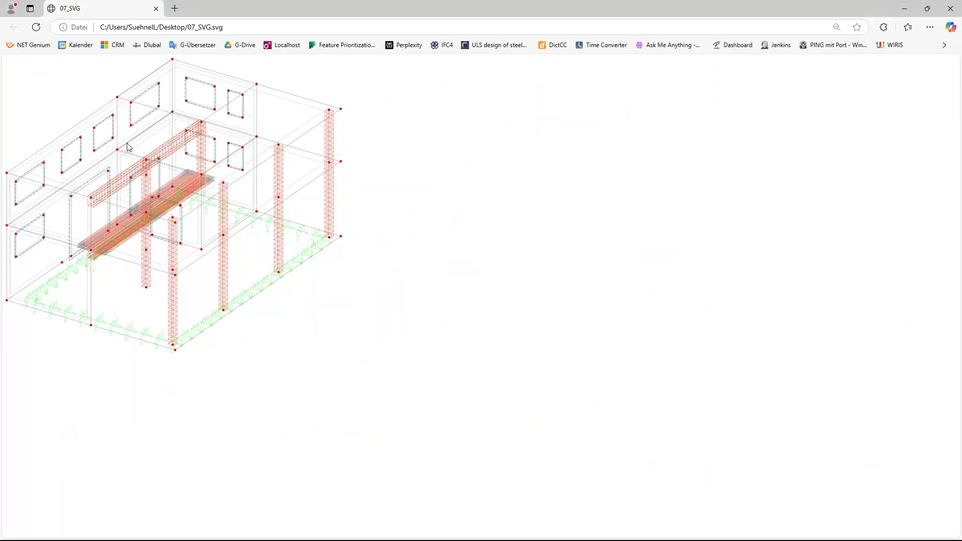
Step: Hide the Favorites button in the browser showing the exported SVG
right_click(76, 42)
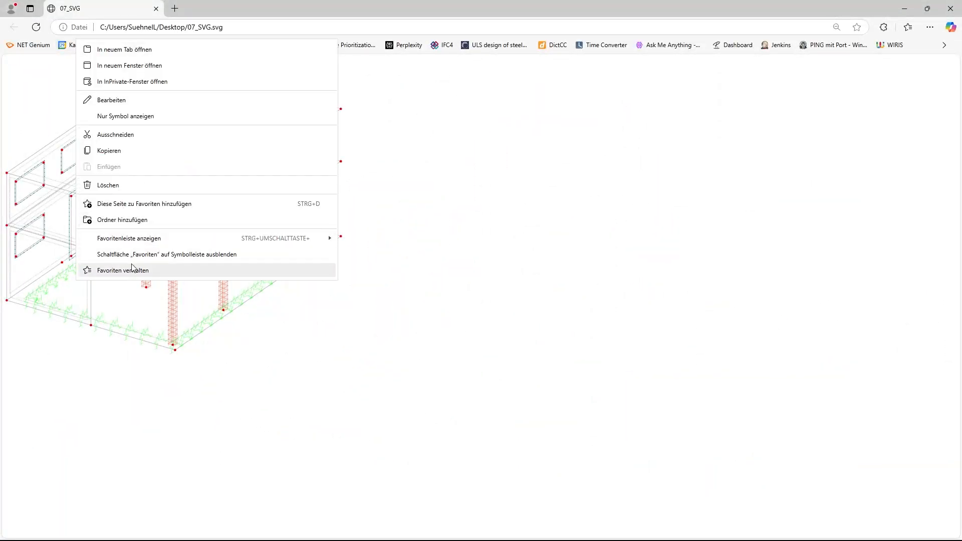
mouse_move(153, 244)
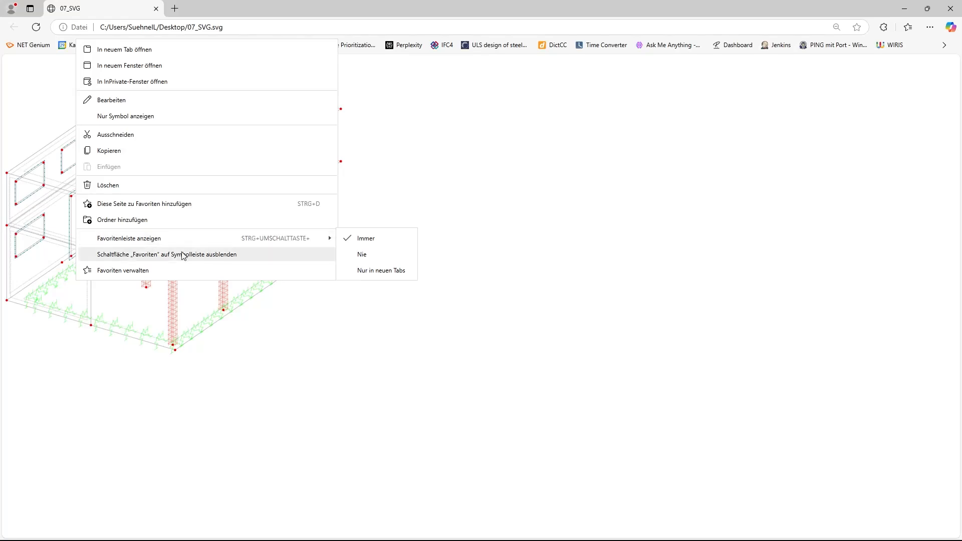
left_click(166, 260)
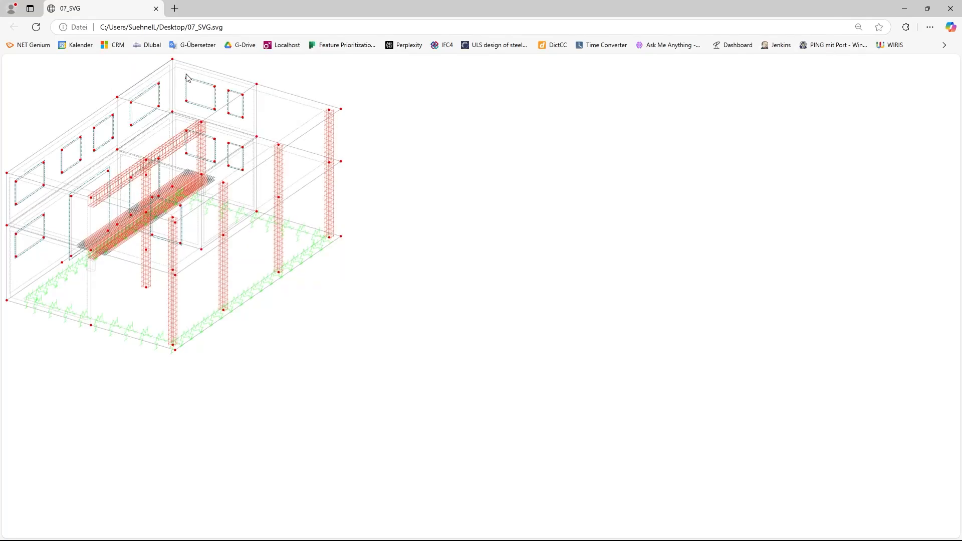
Step: Examine the line quality of the exported SVG building graphic at high magnification, then close the browser and return to RFEM
scroll(119, 207, "up", 2, "ctrl")
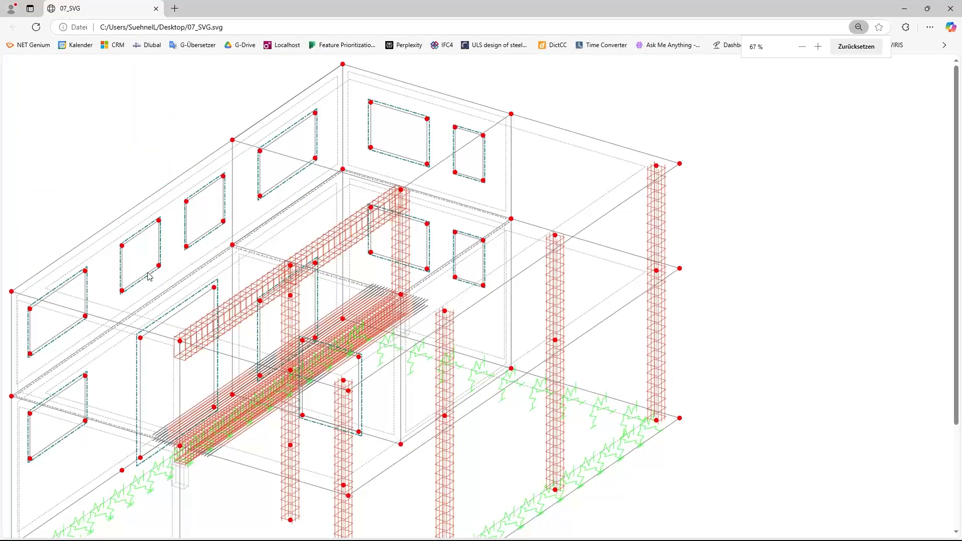
scroll(151, 290, "up", 1, "ctrl")
scroll(477, 349, "up", 5, "ctrl")
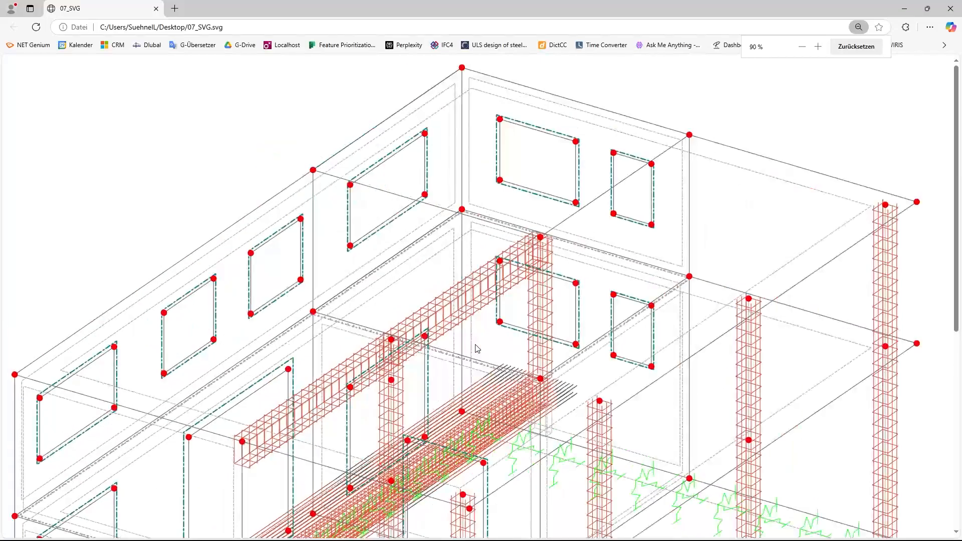
scroll(634, 385, "up", 3, "ctrl")
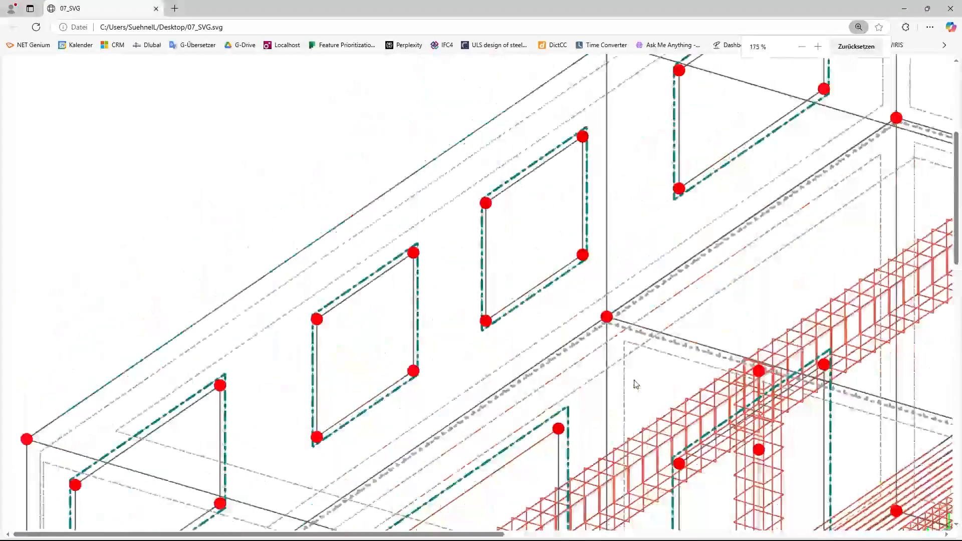
scroll(528, 339, "down", 9)
scroll(483, 306, "down", 10, "ctrl")
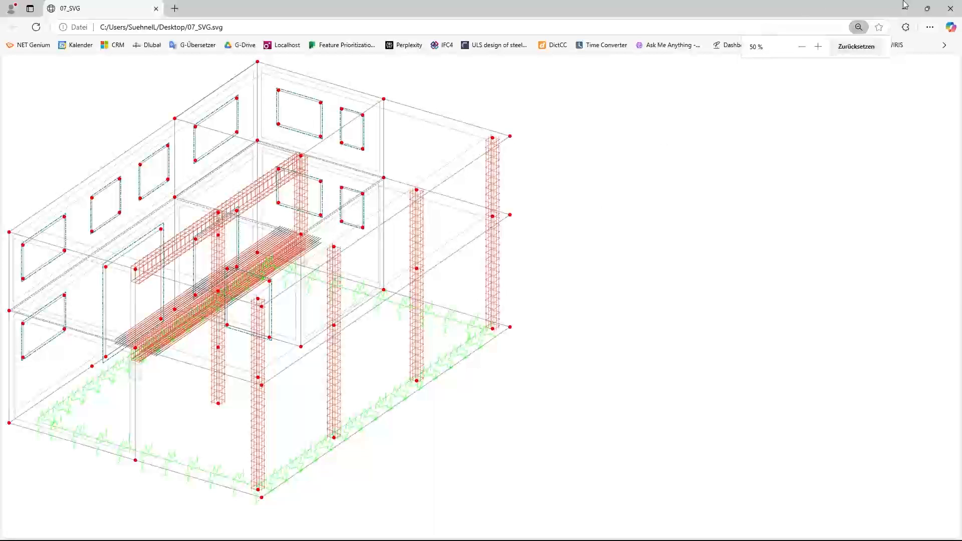
left_click(951, 9)
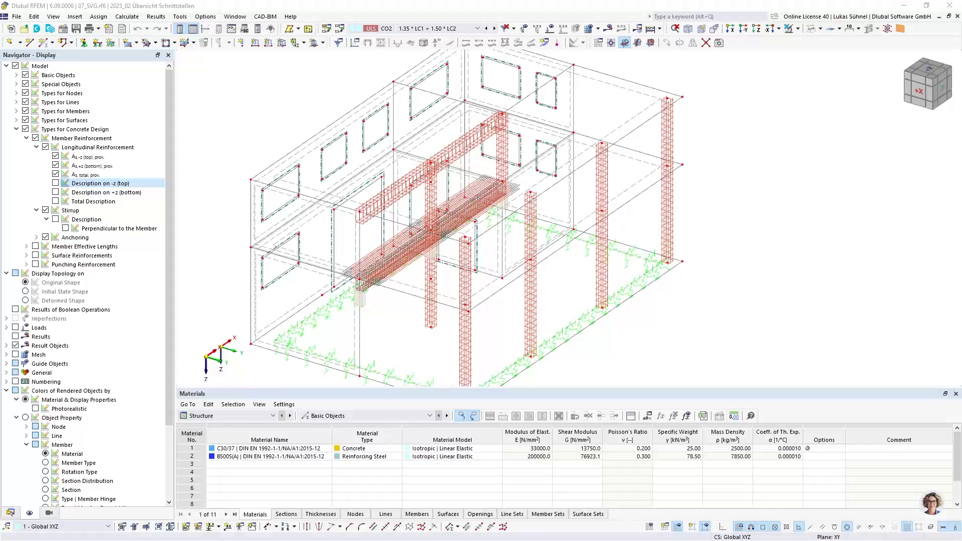
scroll(535, 250, "down", 2)
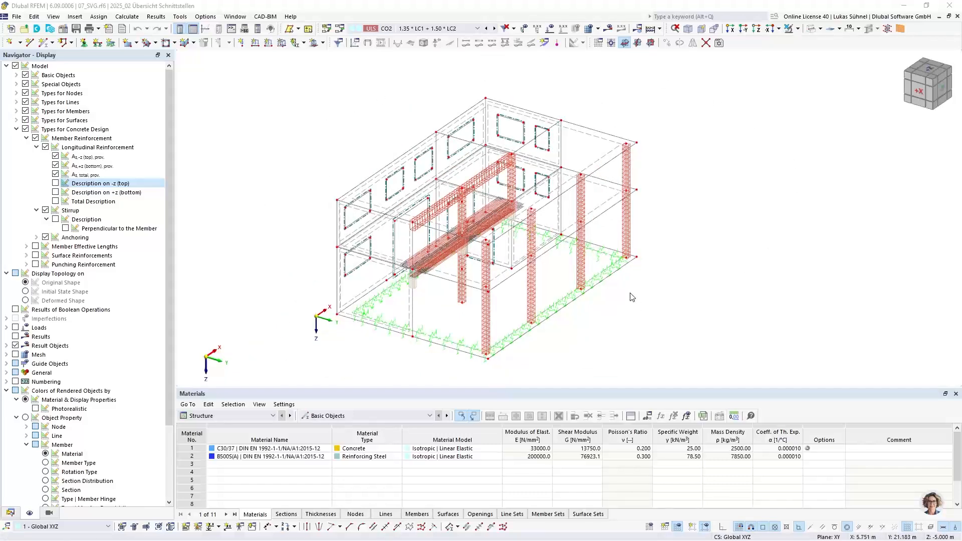